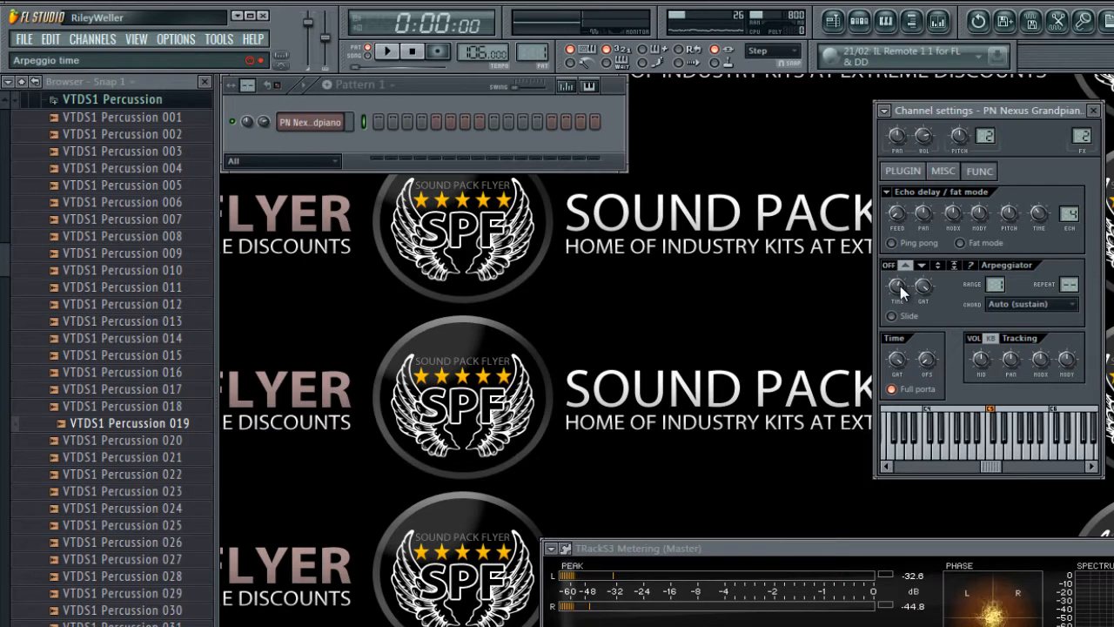
Adjust the arpeggiator's time on the PN Nexus Grandpiano channel, checking the Nexus plugin's own arpeggiator settings in between.
drag(900, 286, 890, 233)
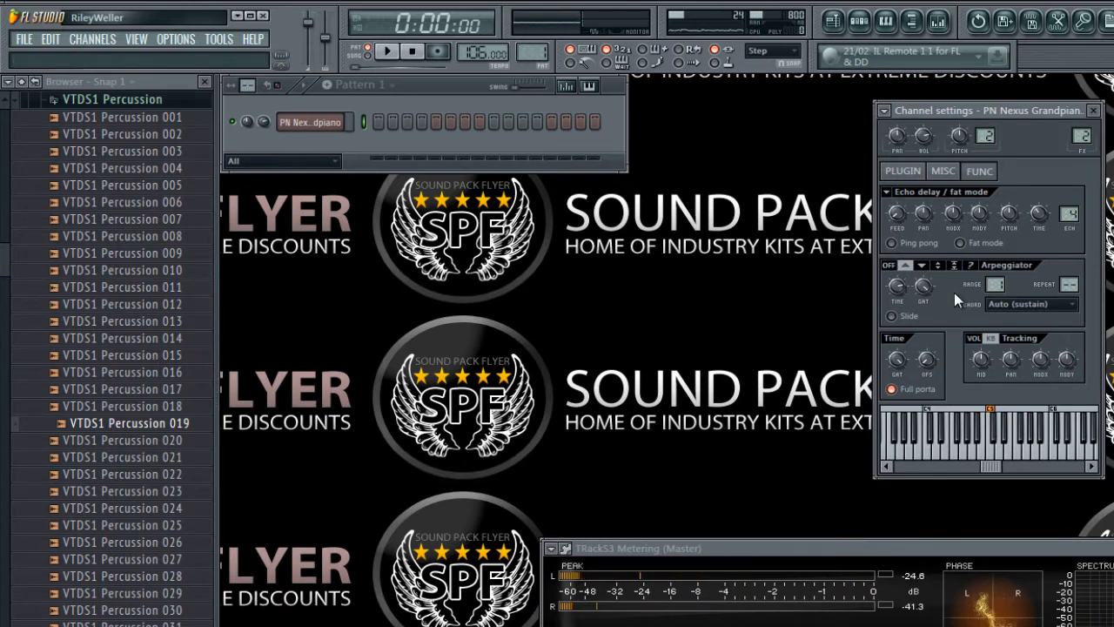
click(903, 172)
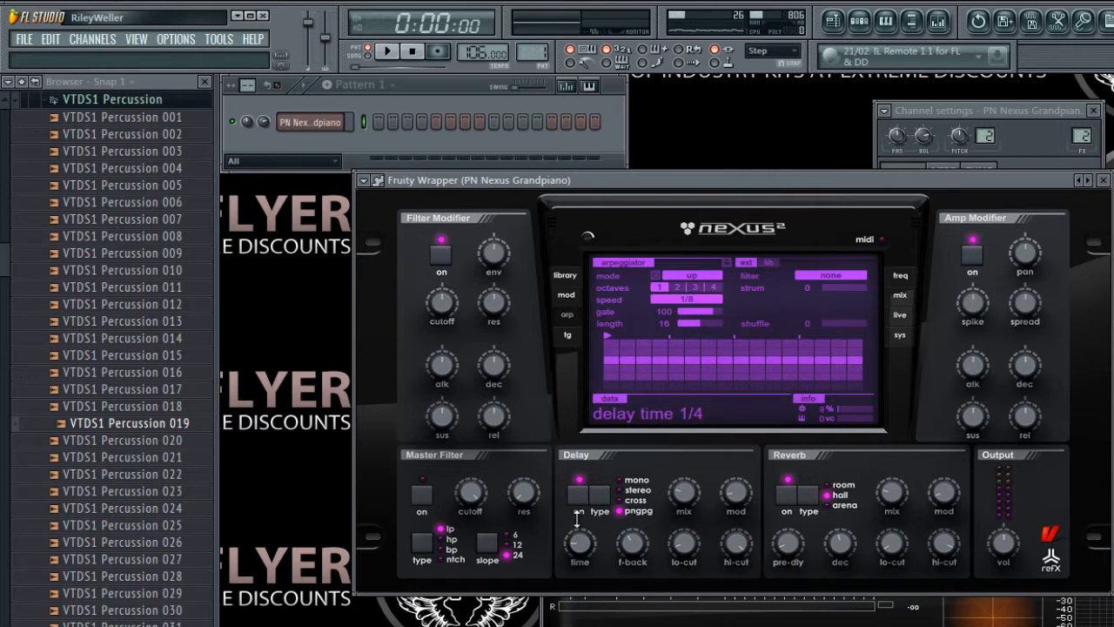
click(1006, 127)
click(977, 172)
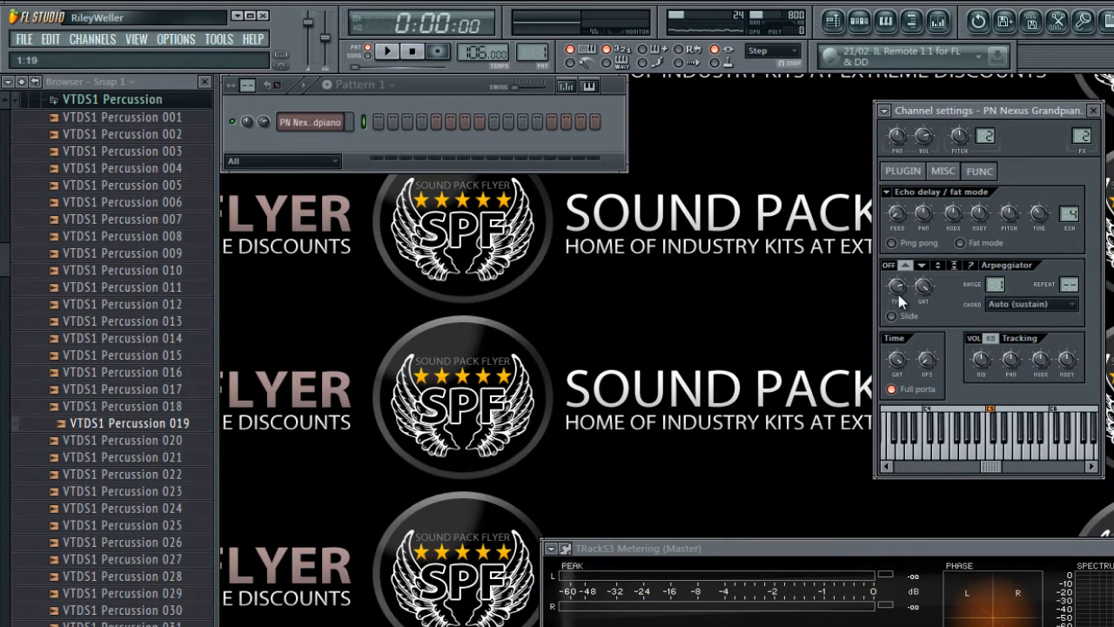
drag(899, 299, 901, 317)
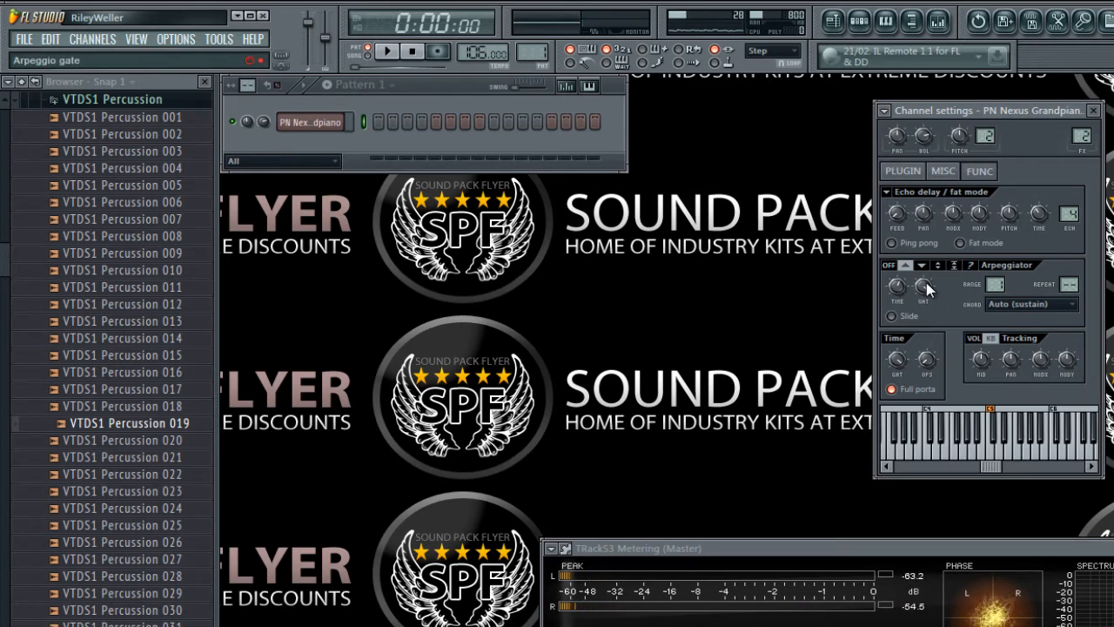
Lower the arpeggiator's gate, set its range to 2, and reposition the channel settings window.
drag(927, 284, 965, 451)
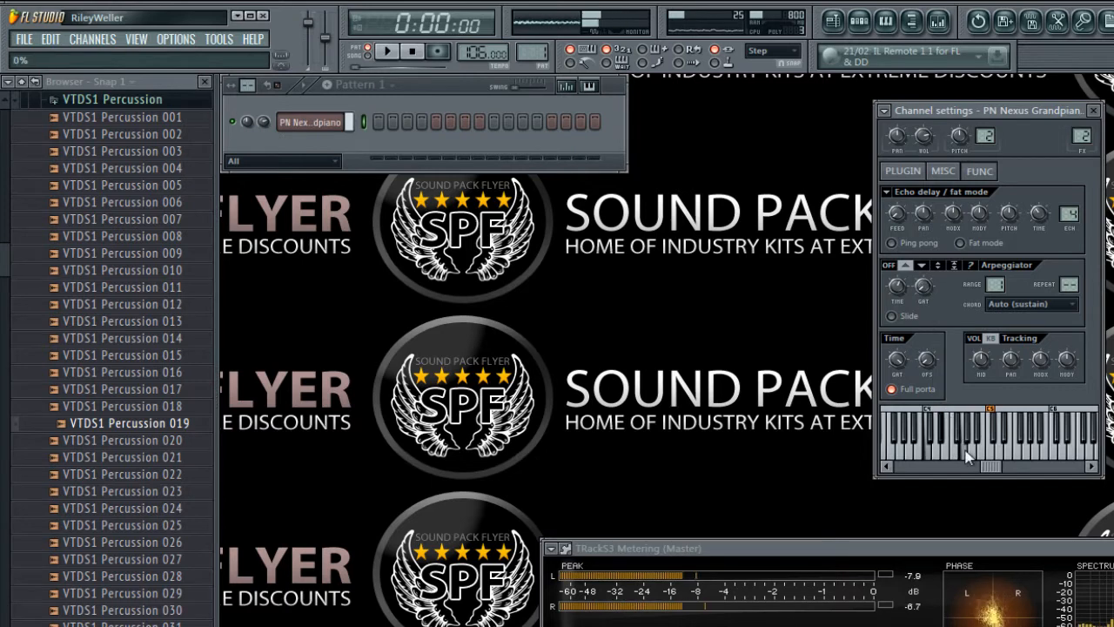
drag(922, 289, 929, 318)
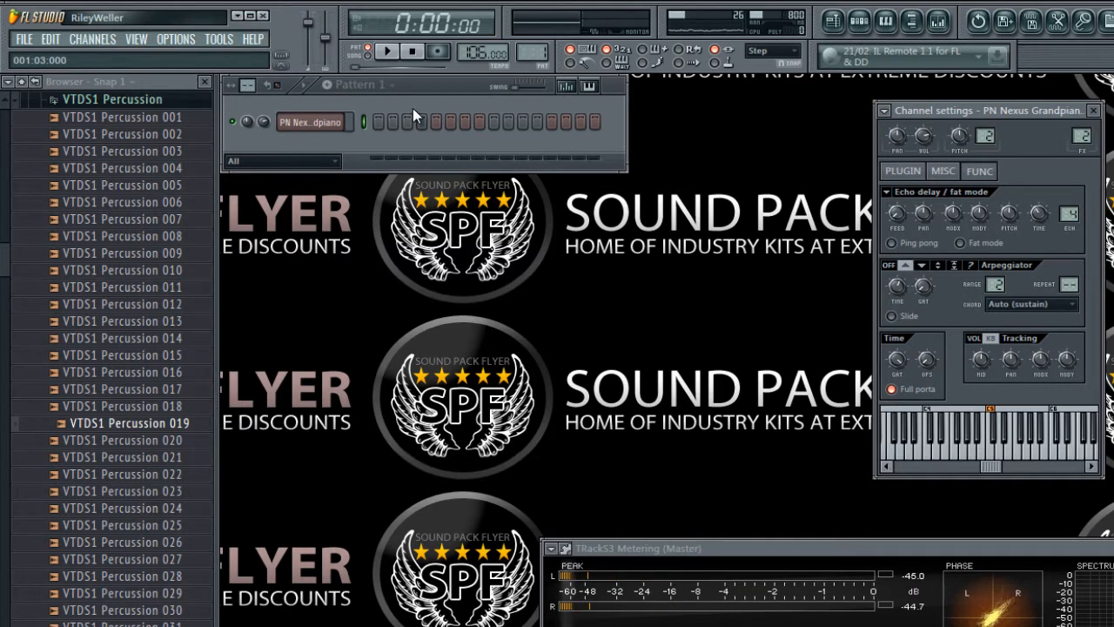
drag(953, 110, 929, 118)
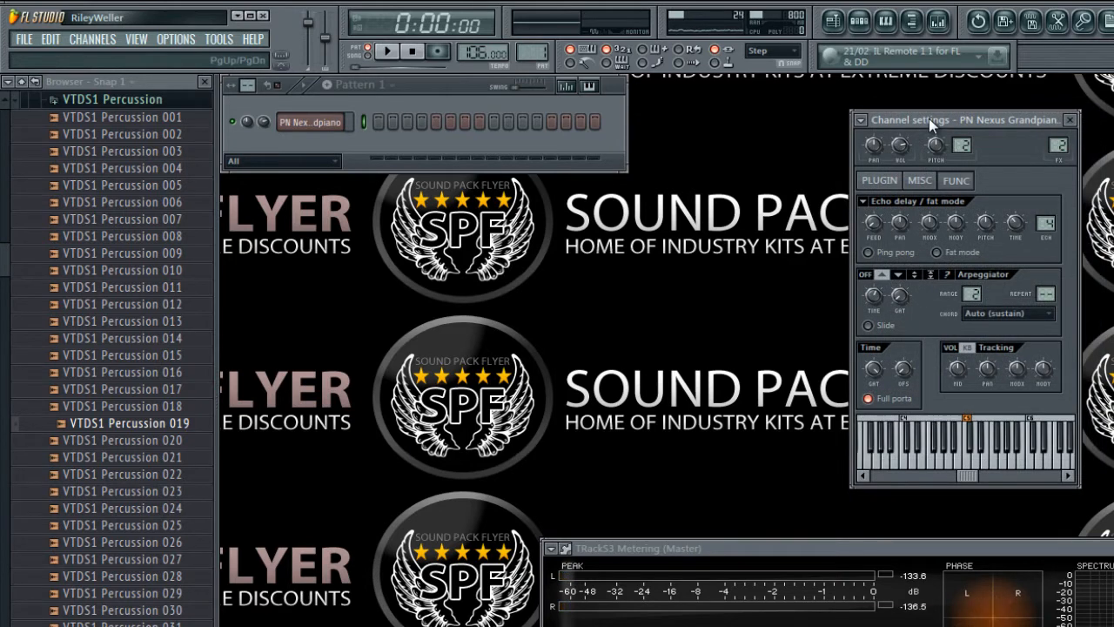
drag(929, 119, 921, 107)
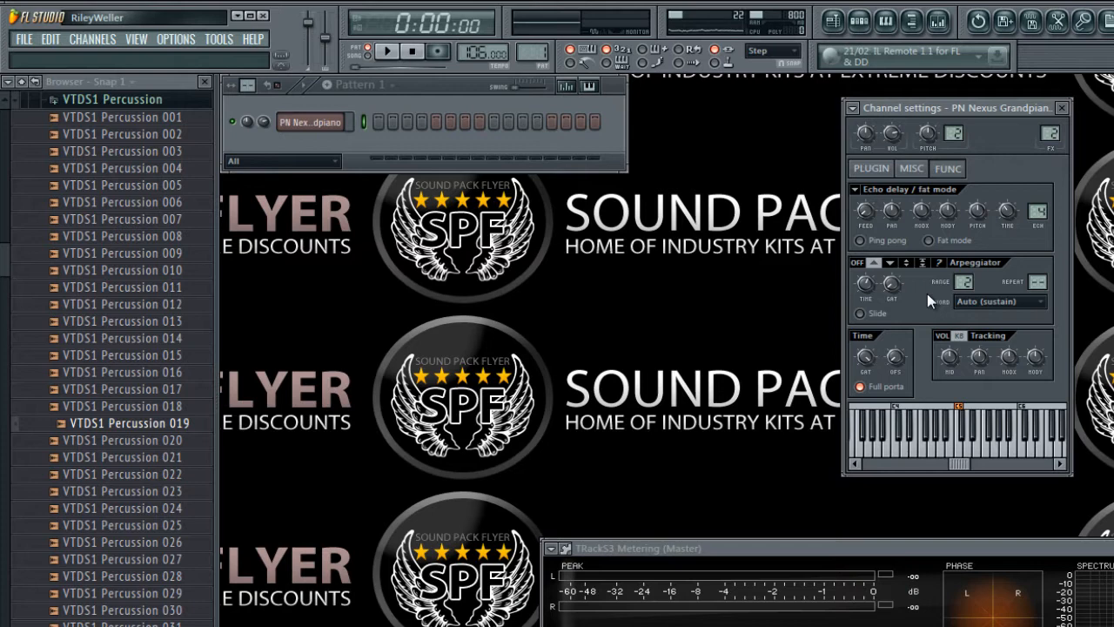
Turn off the arpeggiator and open the PN Nexus Grandpiano channel's piano roll.
click(858, 262)
right_click(336, 121)
click(365, 120)
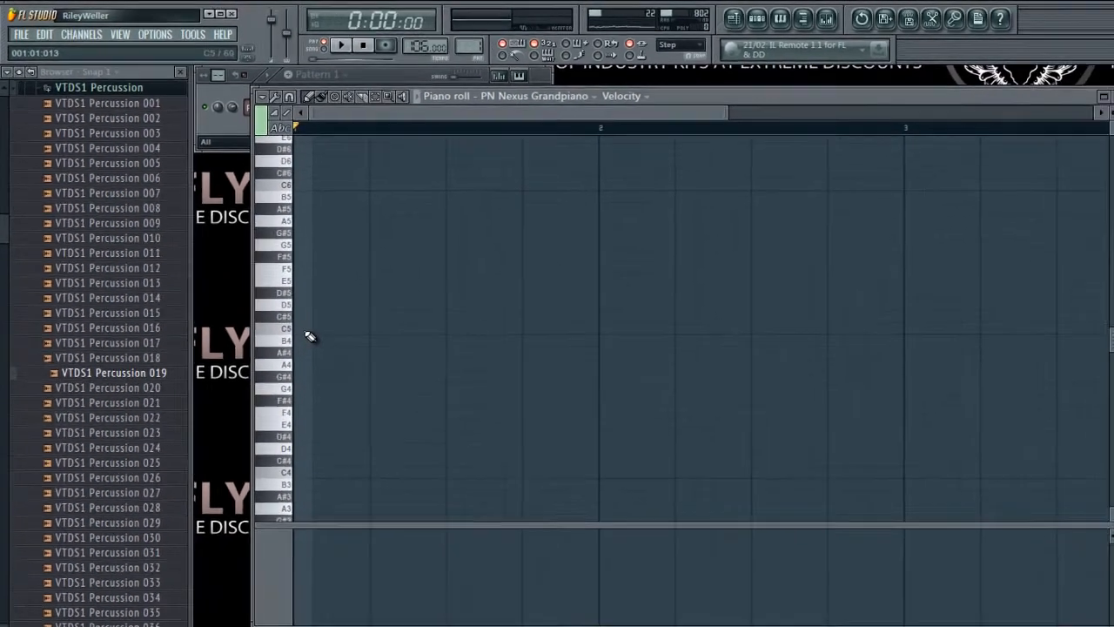
Set the note length to six steps with a trial note, delete it, and place a C4, D#4, G4 chord at the start of bar 1.
click(337, 366)
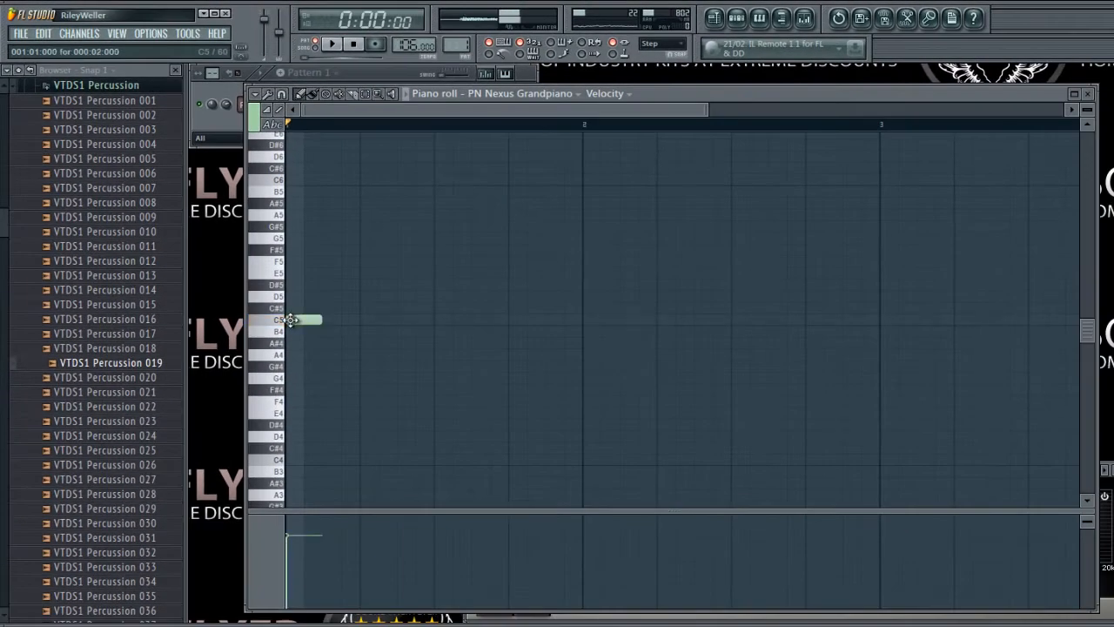
drag(372, 366, 399, 367)
drag(348, 319, 392, 319)
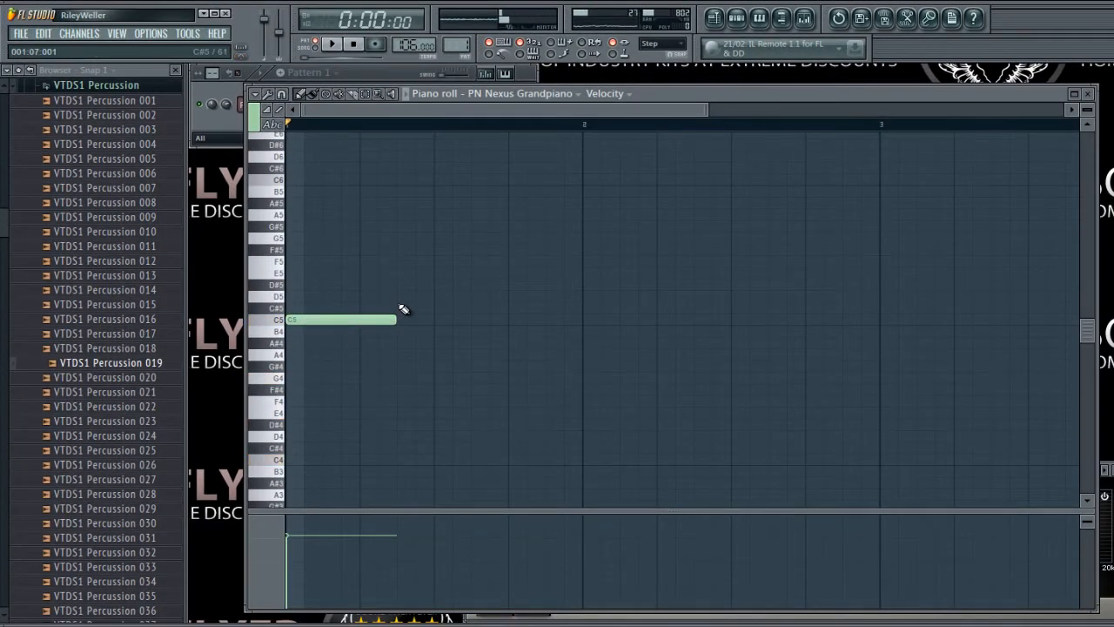
right_click(375, 320)
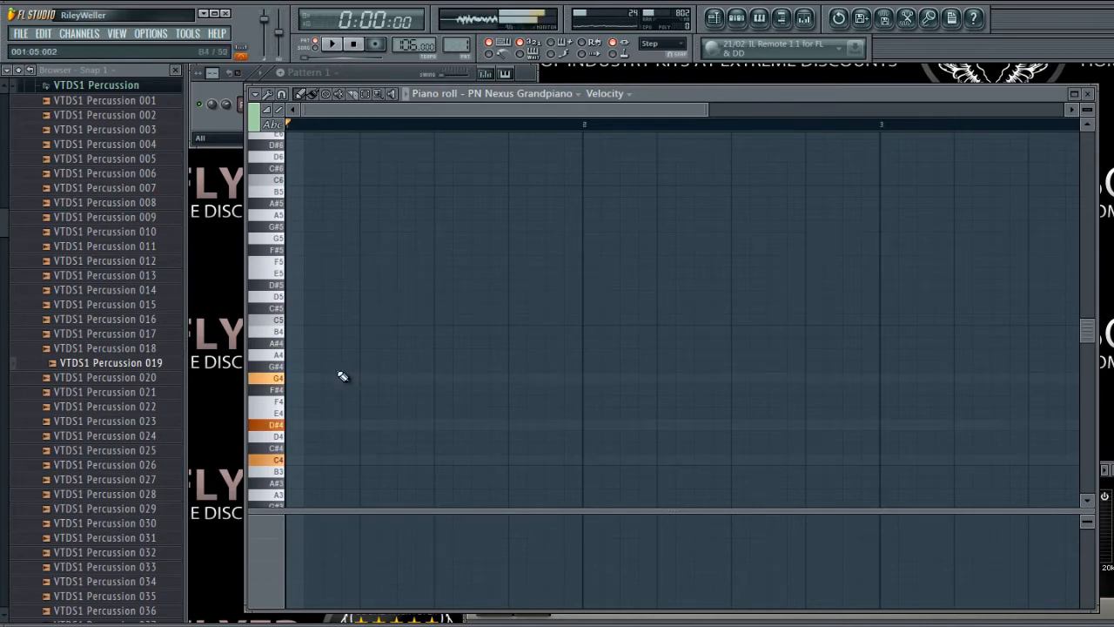
click(294, 459)
click(293, 424)
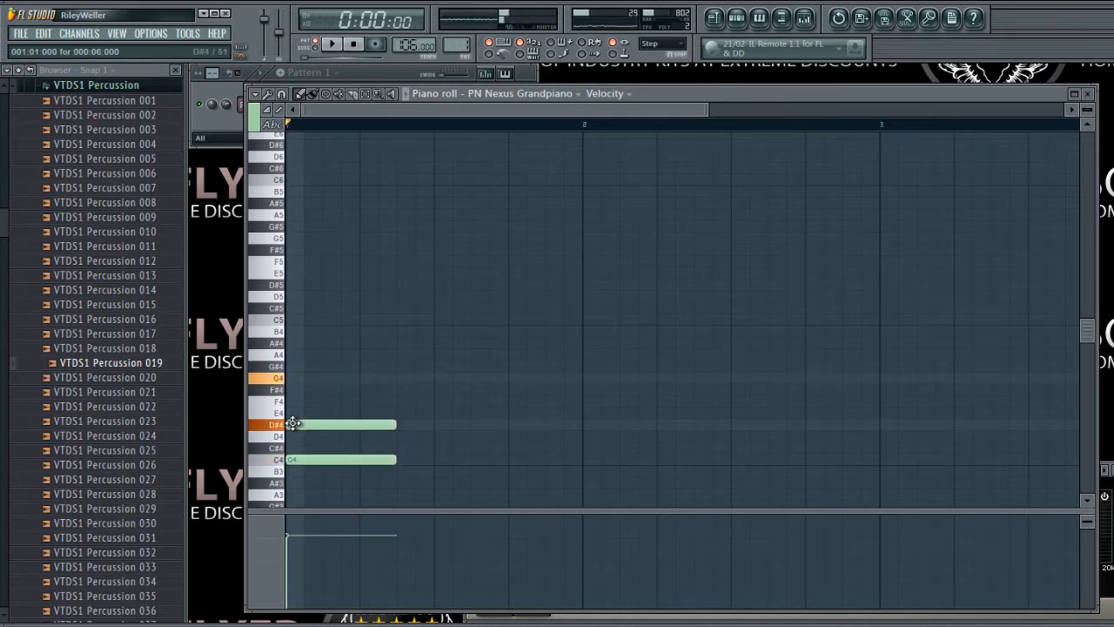
click(293, 377)
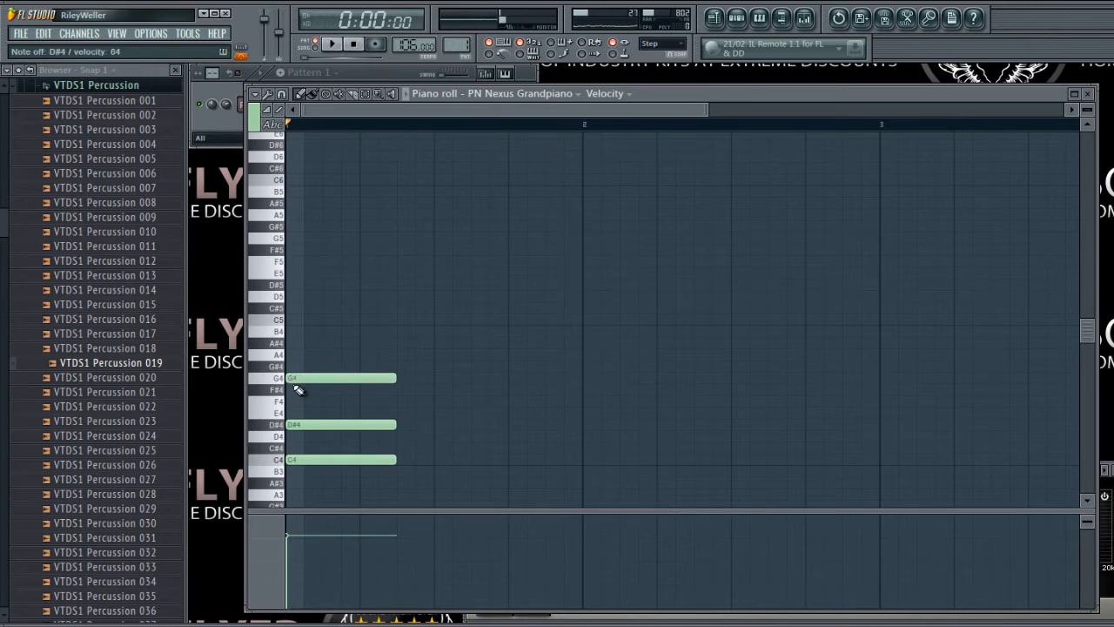
Place a second six-step chord of D#4, C4 and G#3 directly after the first one in bar 1.
click(400, 424)
scroll(392, 398, down, 3)
click(400, 353)
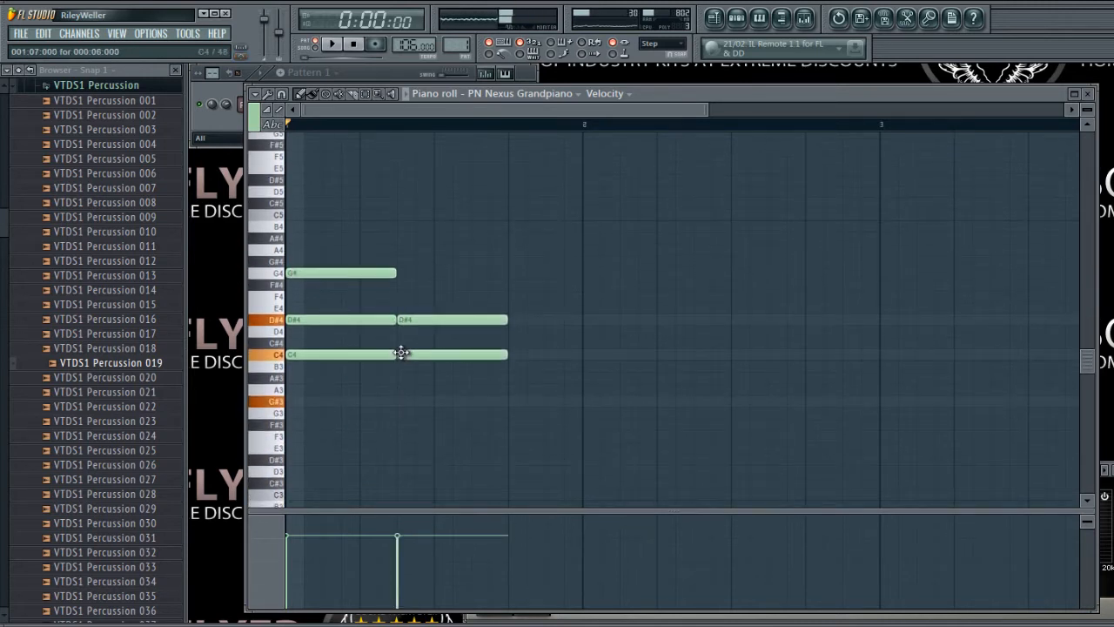
click(398, 401)
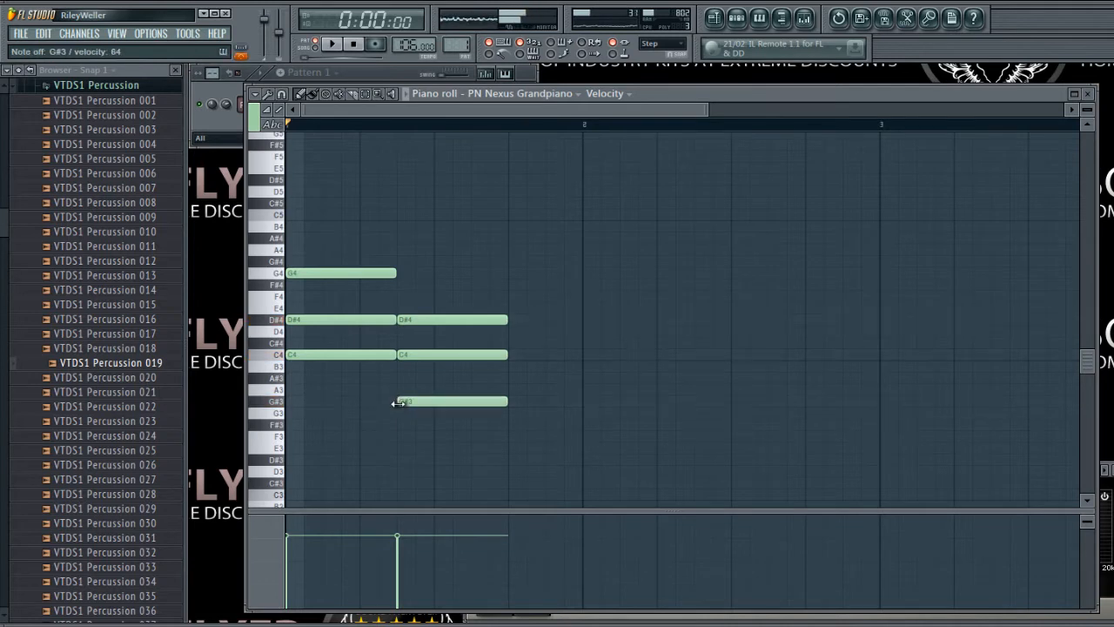
Place an A#4, G4, D#4 chord at the start of bar 2, followed directly by an F4, D4, A#3 chord.
click(584, 238)
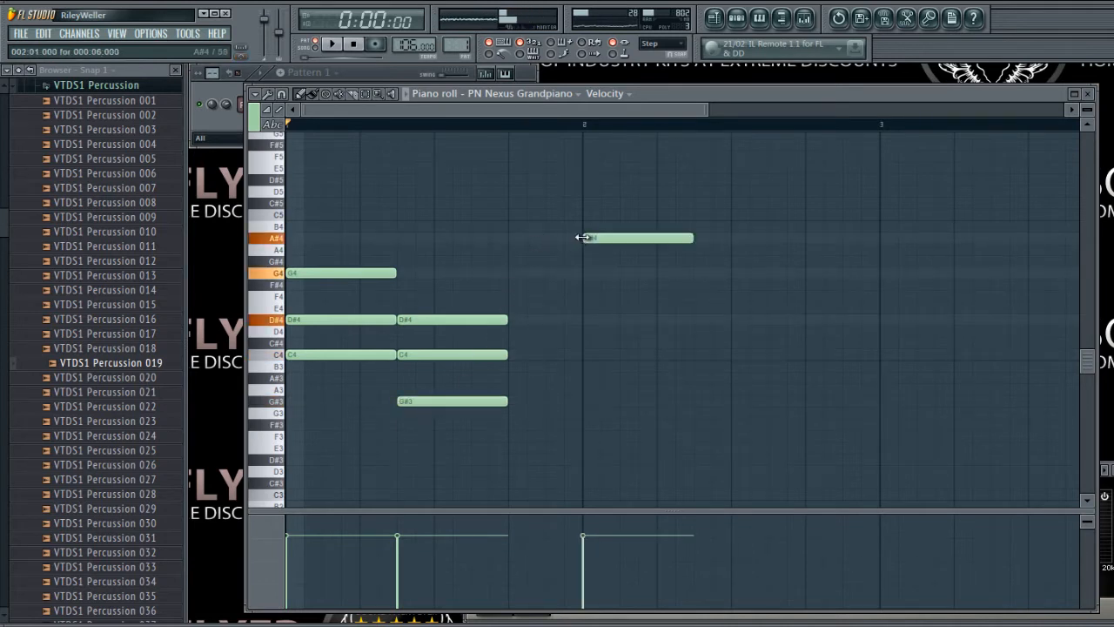
click(584, 273)
click(583, 320)
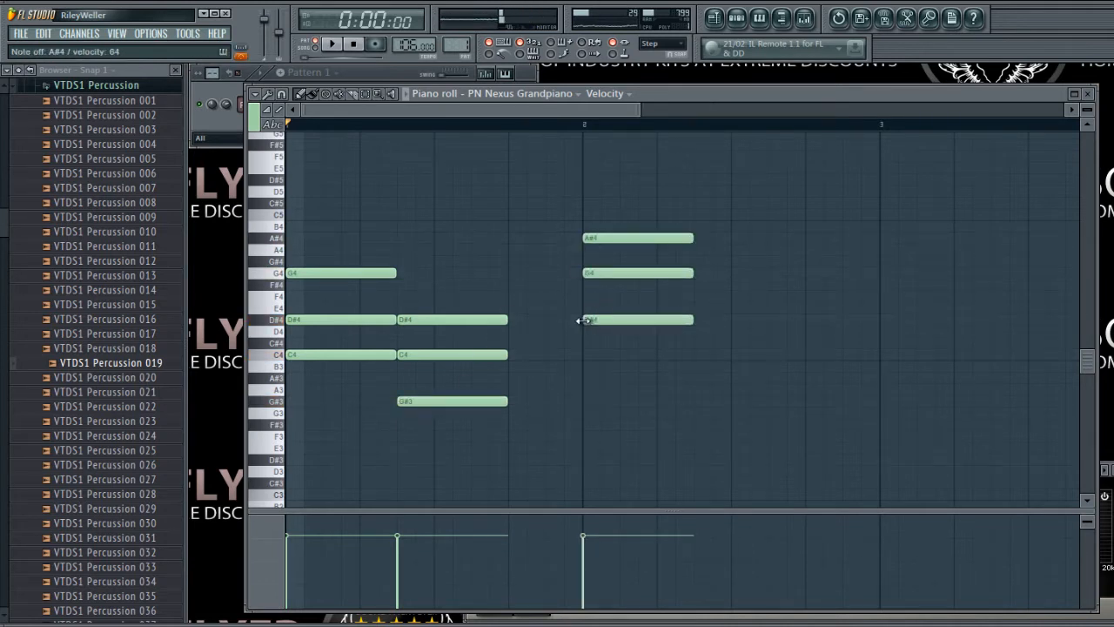
click(696, 297)
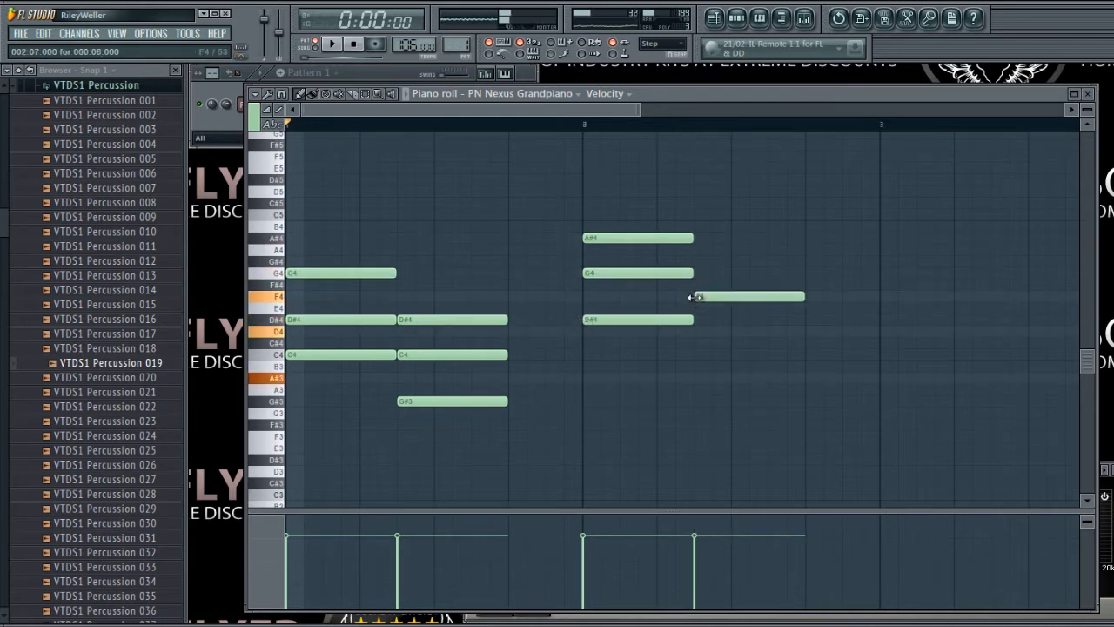
click(696, 331)
click(697, 377)
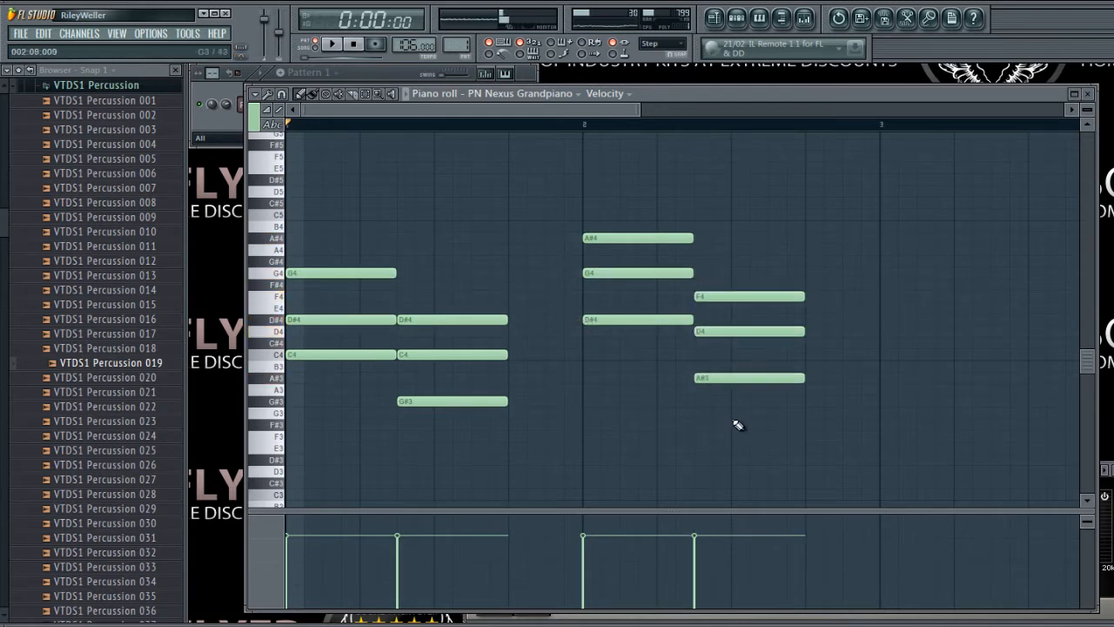
Select the second and fourth chords and lengthen them to the ends of bars 1 and 2.
drag(514, 266, 401, 406)
click(794, 263)
drag(508, 256, 486, 403)
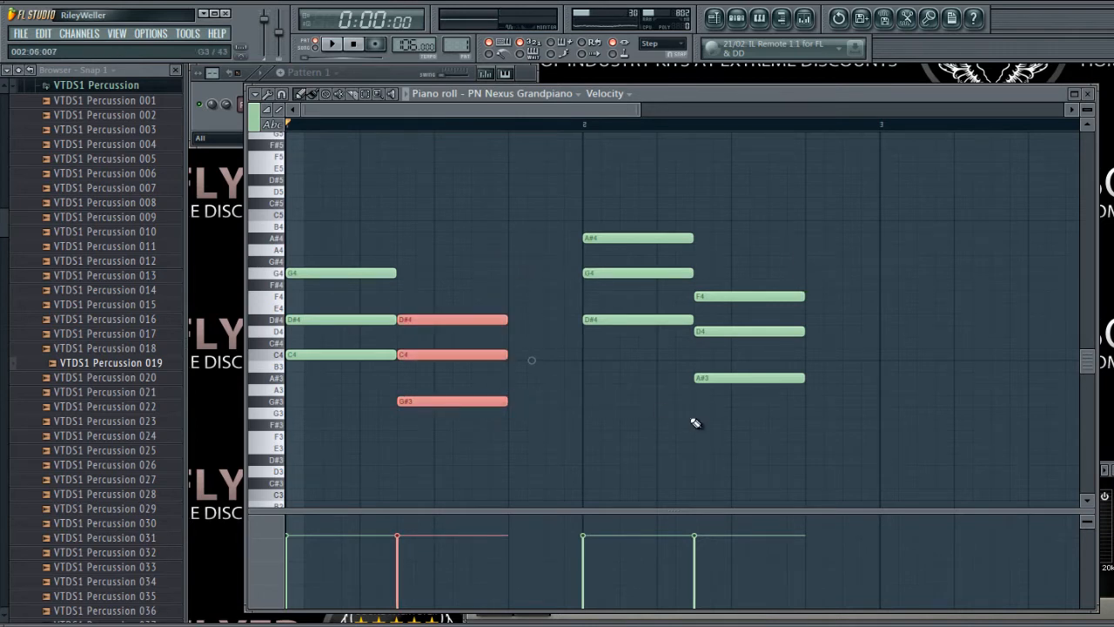
drag(738, 439, 871, 296)
click(880, 251)
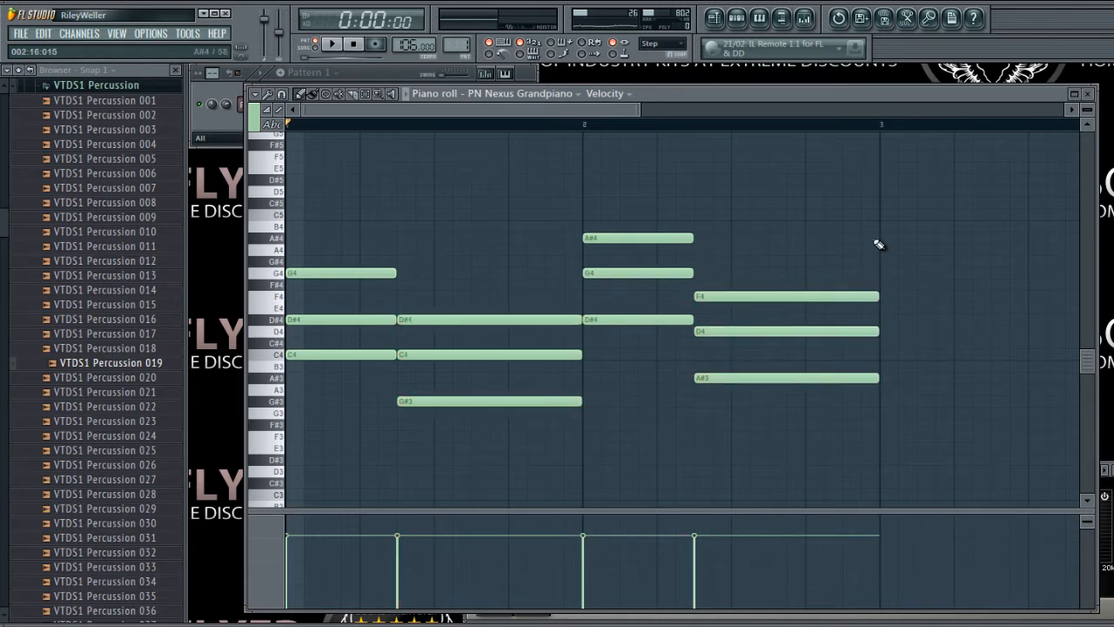
Play back the two-bar chord progression, stop it, and close the piano roll.
key(space)
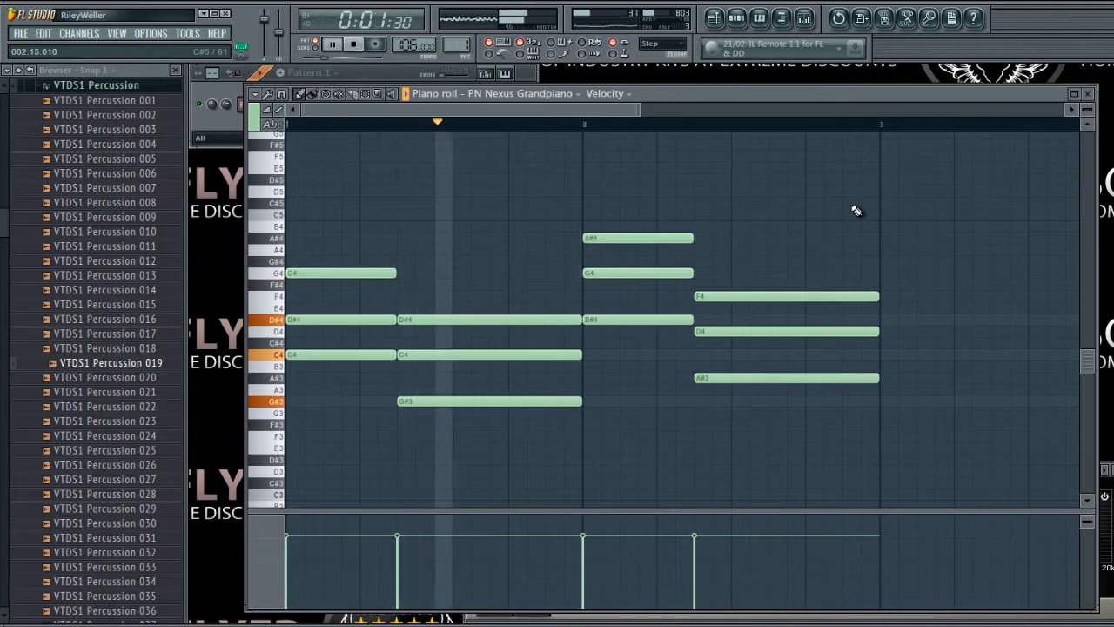
key(space)
key(F7)
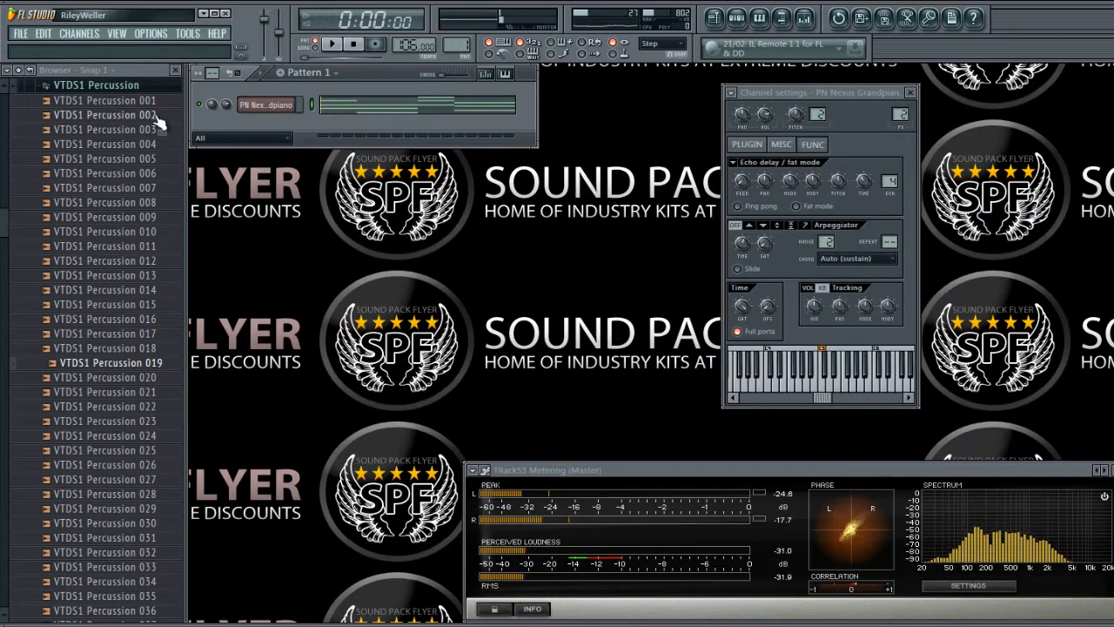
Add VTDS1 Electro House Kick 018 from the VTDS 1 drum kit as a new channel and fill every fourth step.
click(122, 85)
click(117, 310)
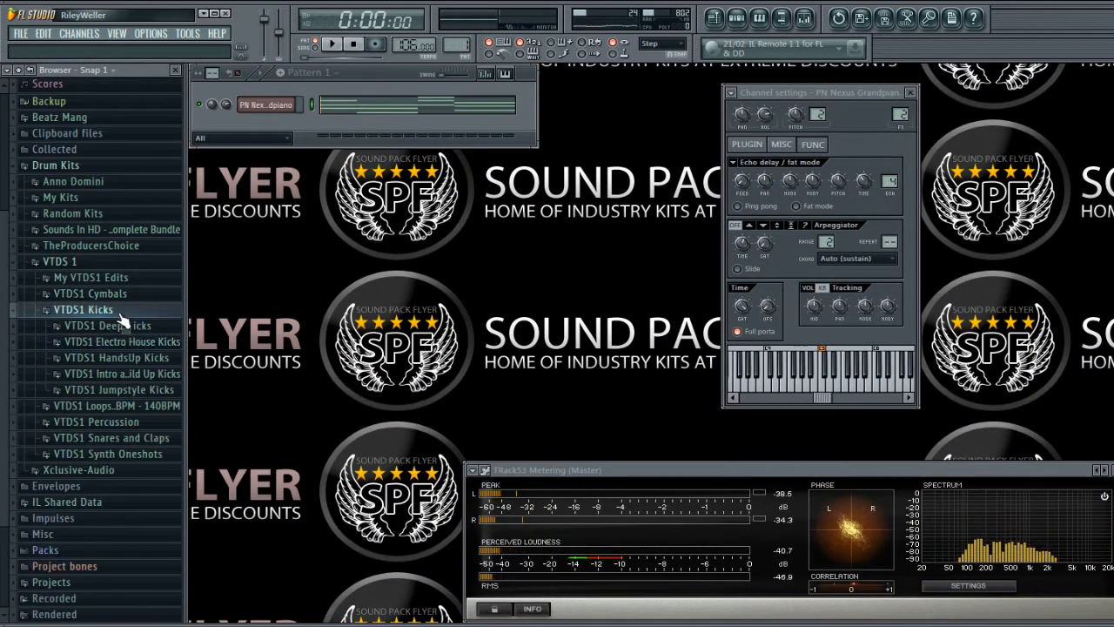
click(135, 341)
drag(127, 350, 277, 131)
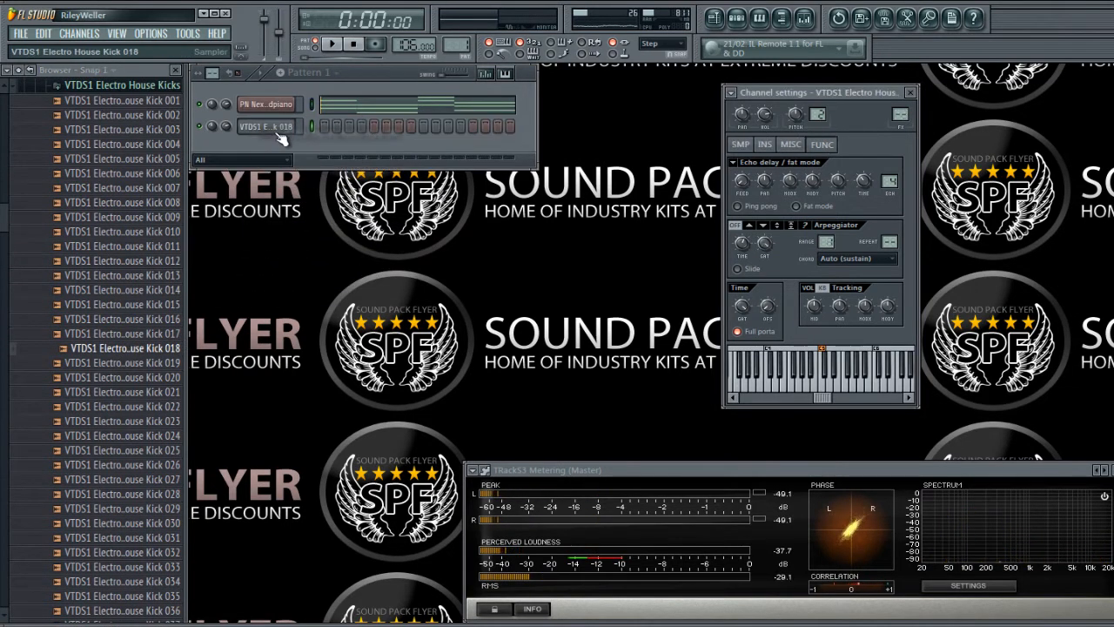
right_click(276, 129)
click(336, 242)
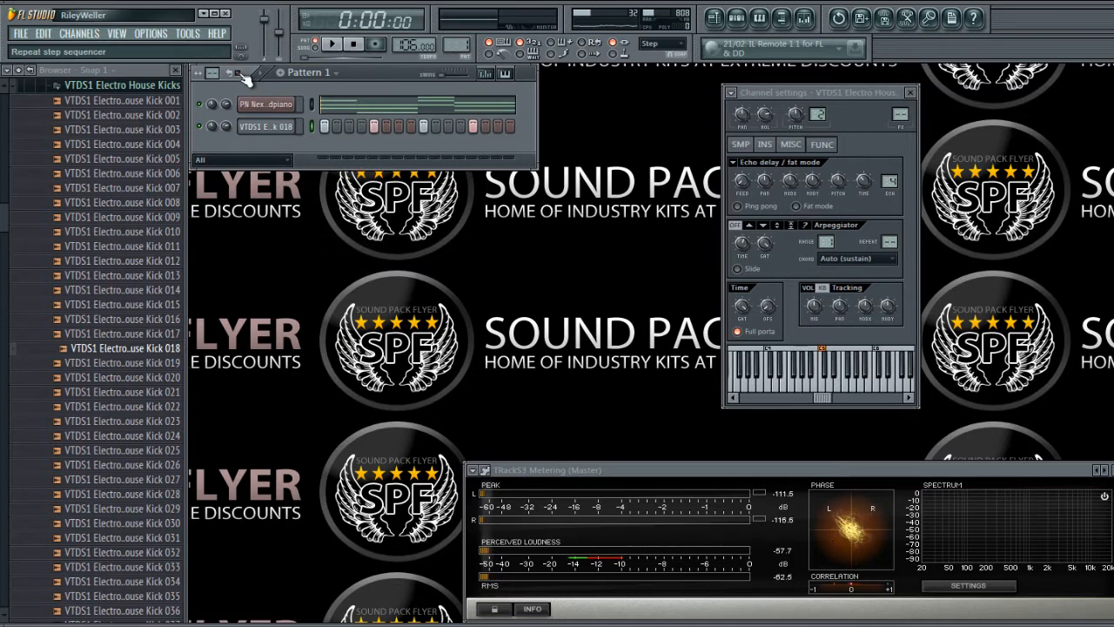
Set the tempo to 108 and play back the piano chords together with the repeating kick.
click(396, 105)
key(F7)
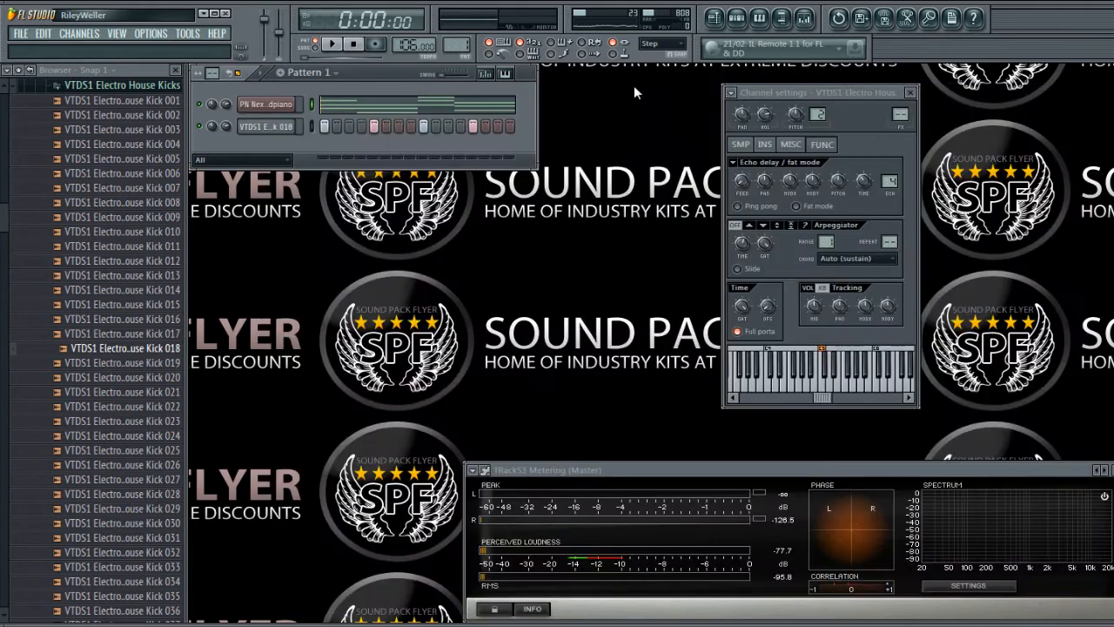
key(space)
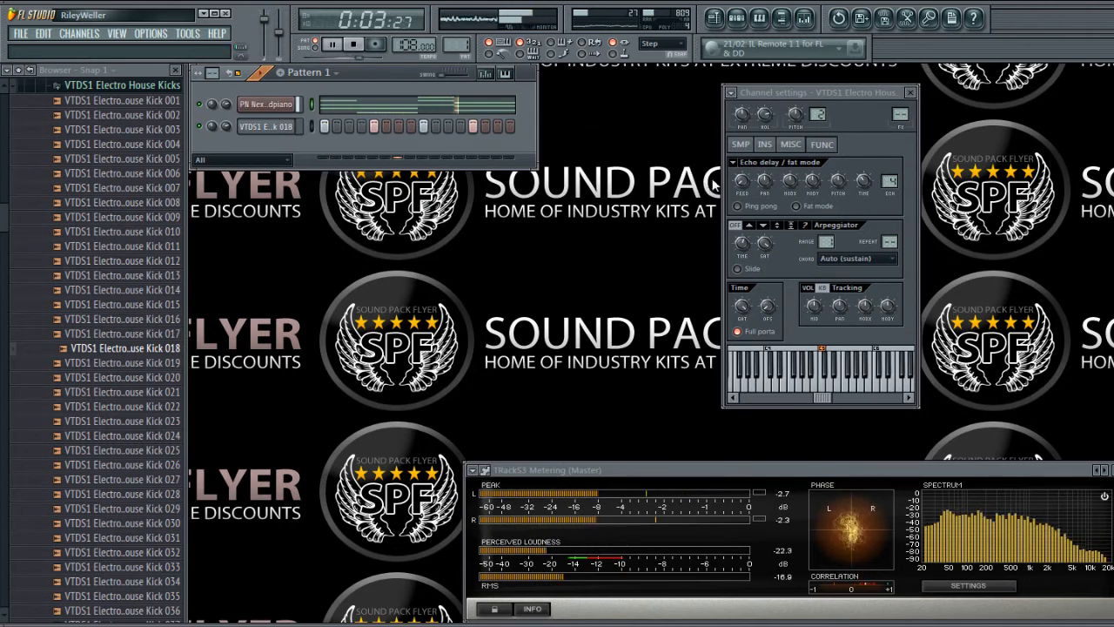
key(space)
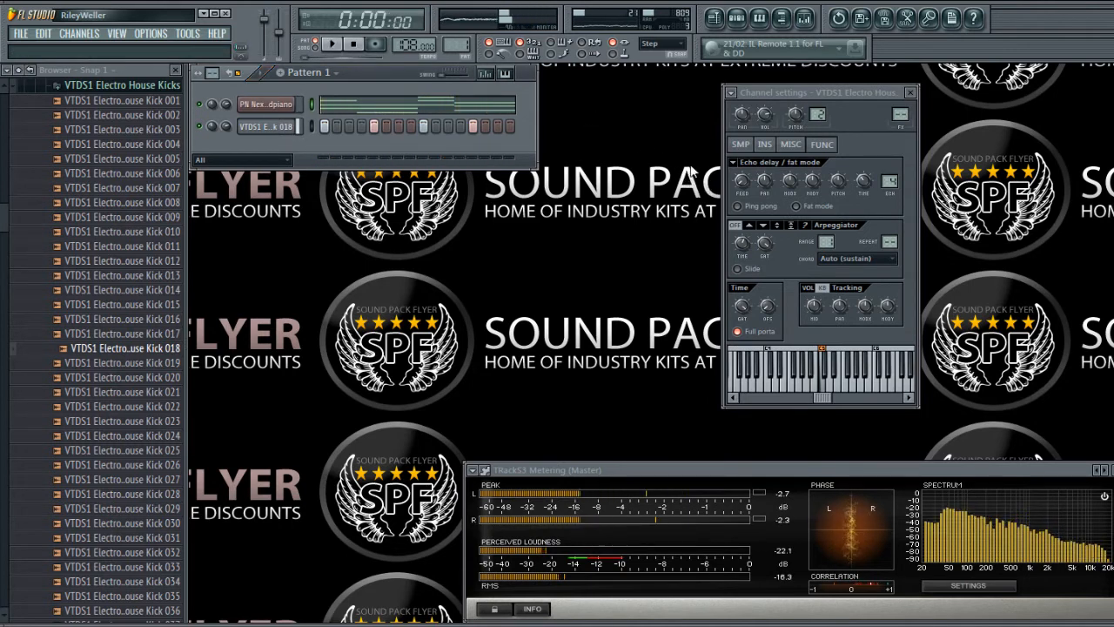
Clone the PN Nexus Grandpiano channel and reposition the clone's plugin window.
right_click(293, 103)
click(341, 267)
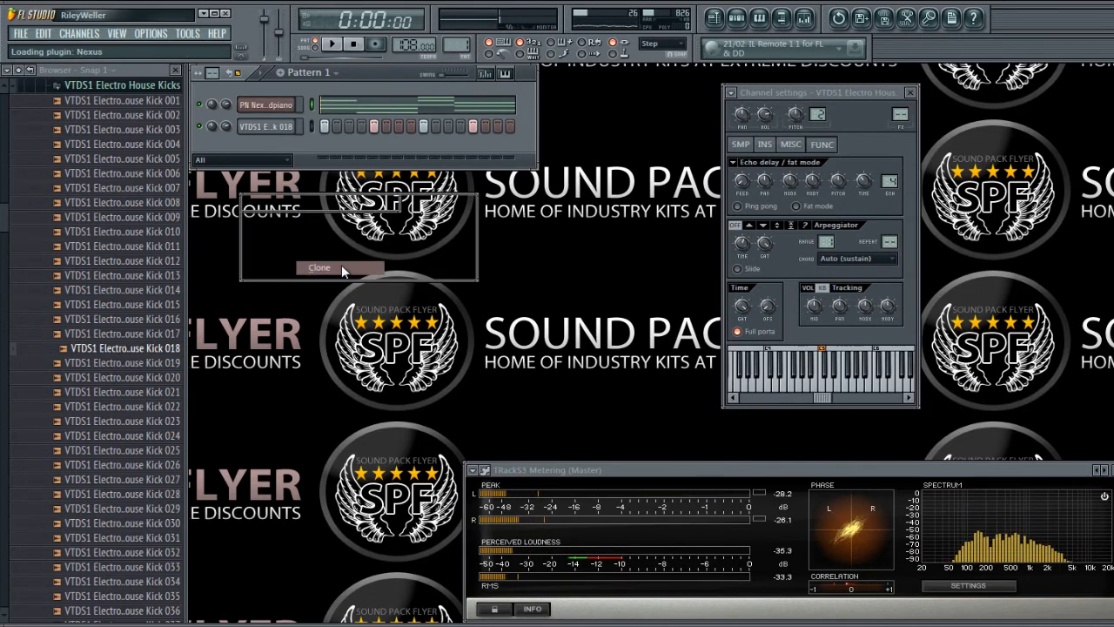
click(438, 235)
drag(440, 237, 385, 216)
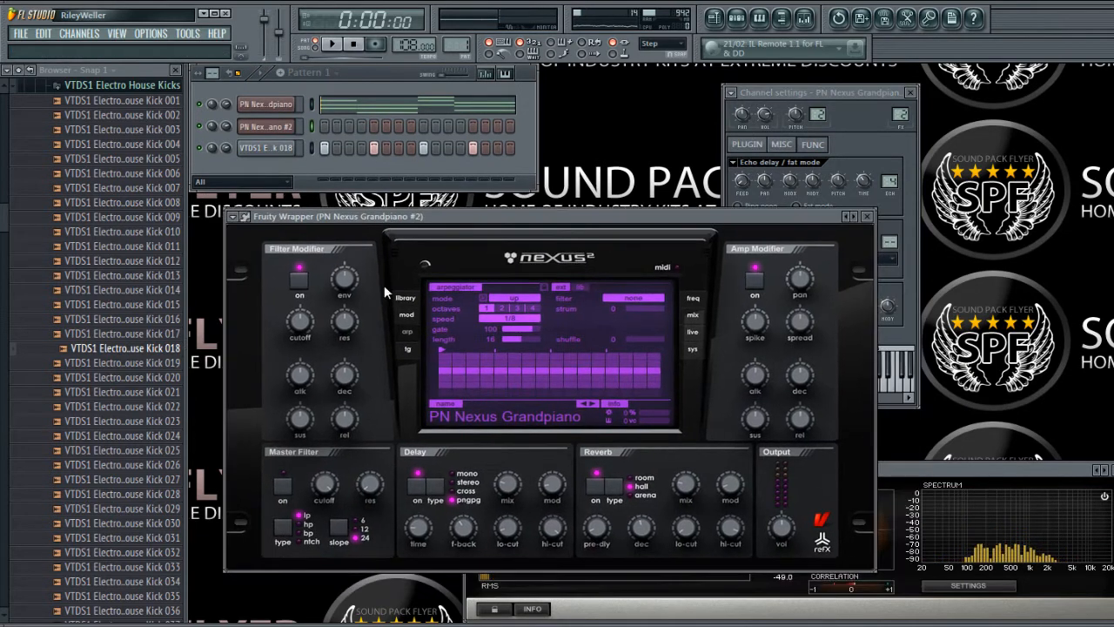
Load the LD German Trumpet 1 preset from the Dance Leads category in the cloned Nexus channel.
click(400, 299)
scroll(472, 380, up, 2)
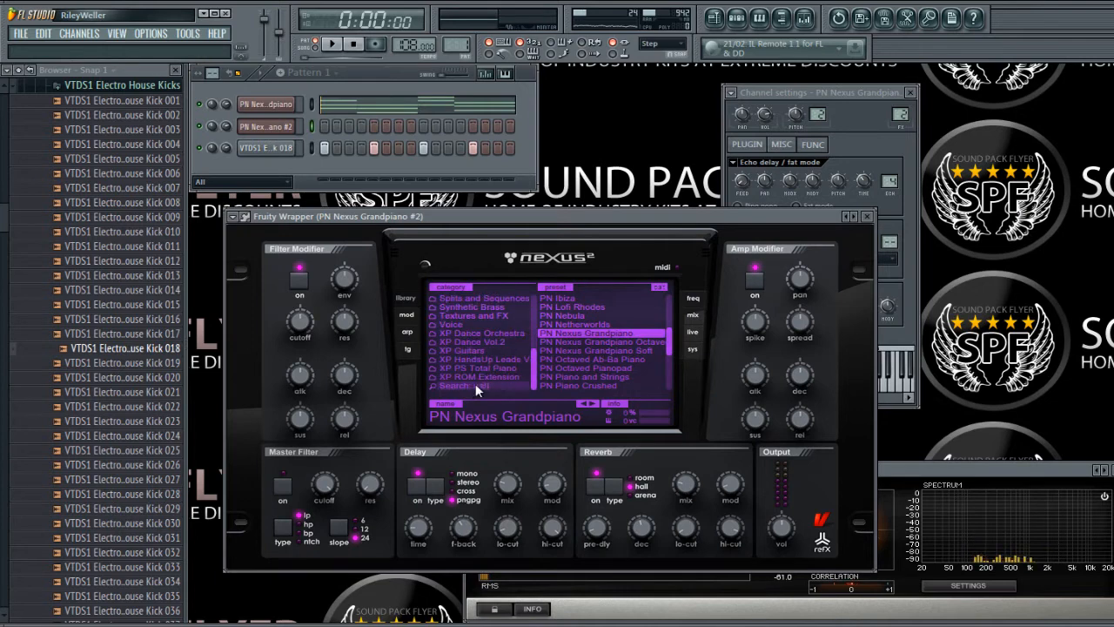
scroll(478, 367, up, 3)
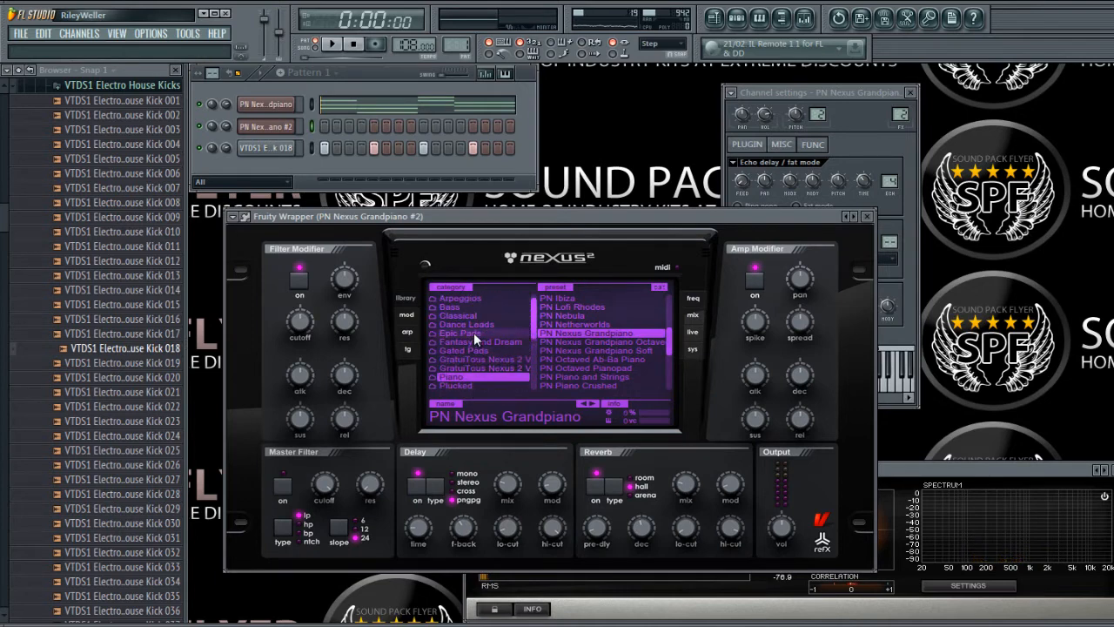
click(477, 327)
scroll(594, 341, down, 3)
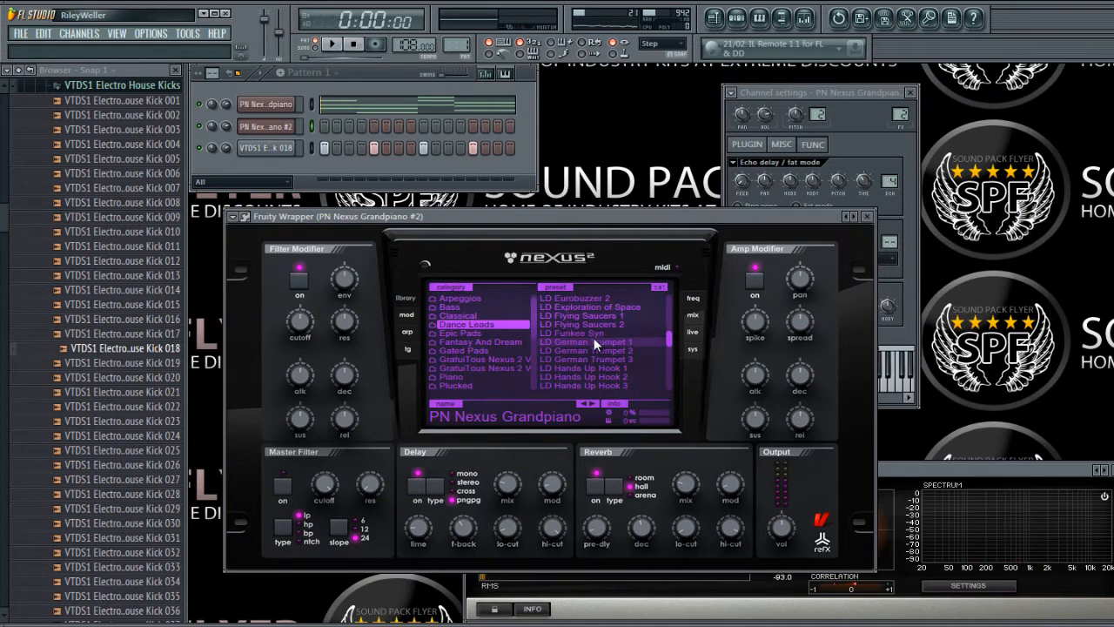
click(595, 341)
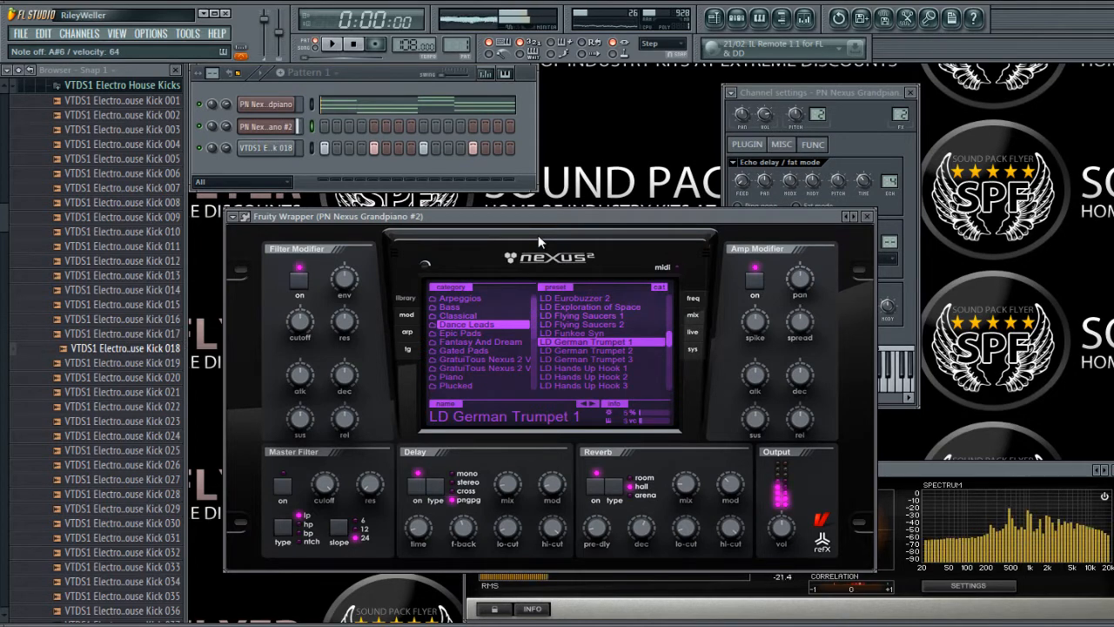
Play back the piano and kick pattern while trying out lead notes on the cloned Nexus channel.
click(387, 78)
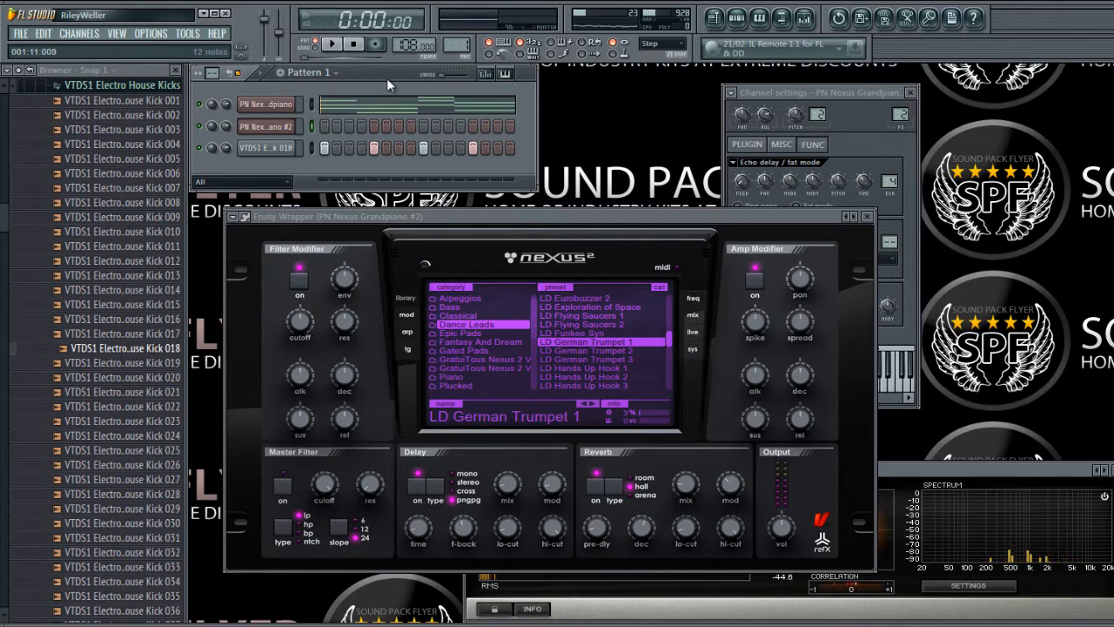
key(space)
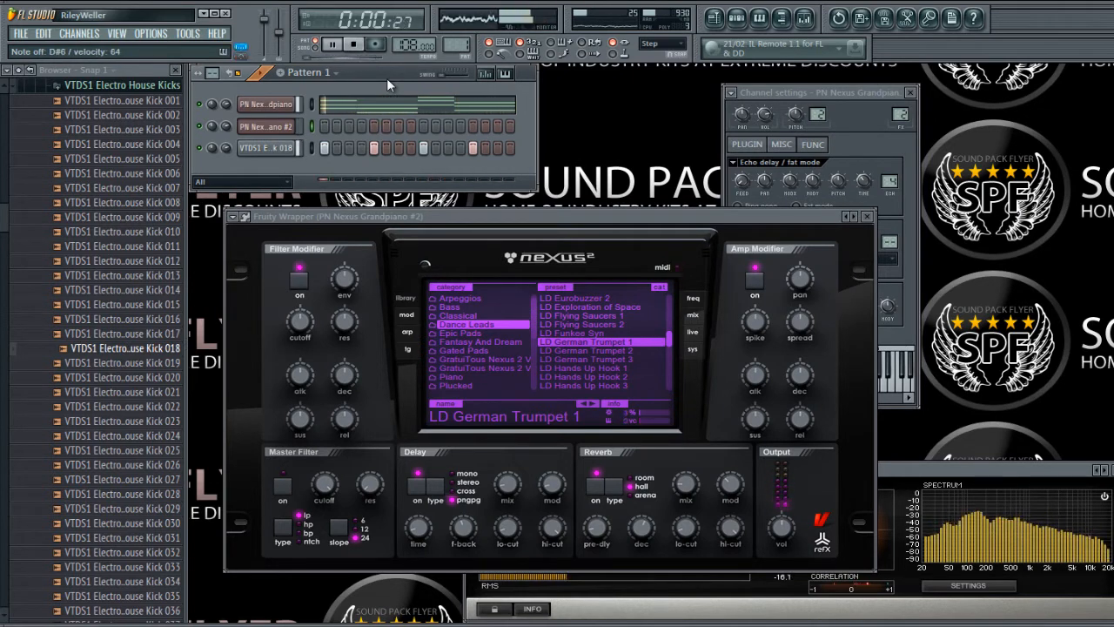
key(space)
Open the piano roll of PN Nexus Grandpiano #2 around the seventh octave and audition the lead notes against the pattern.
right_click(276, 129)
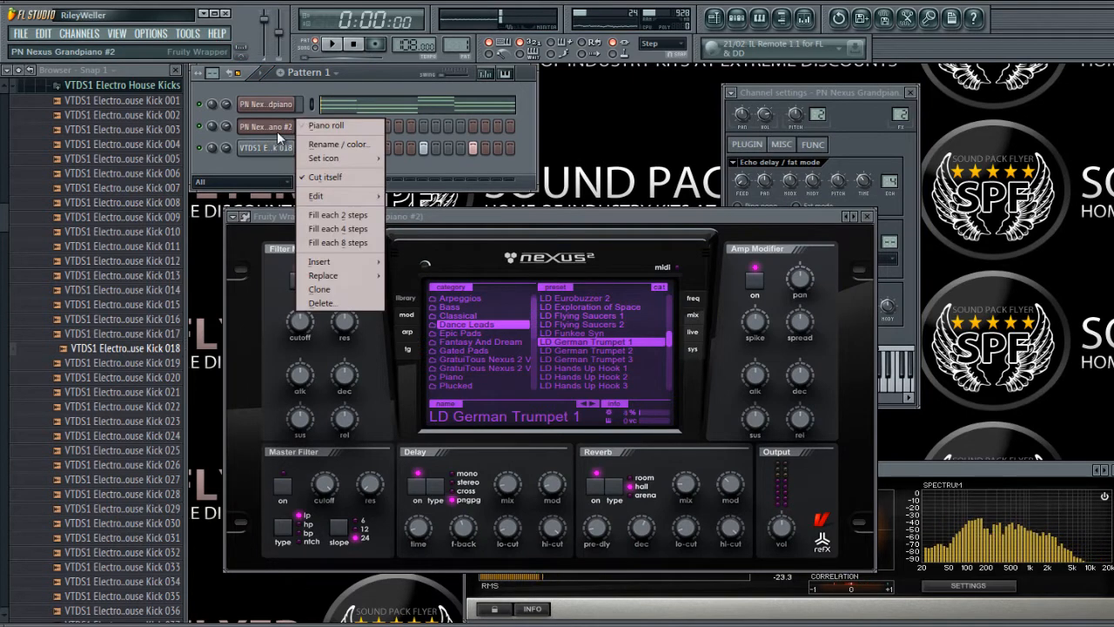
click(316, 130)
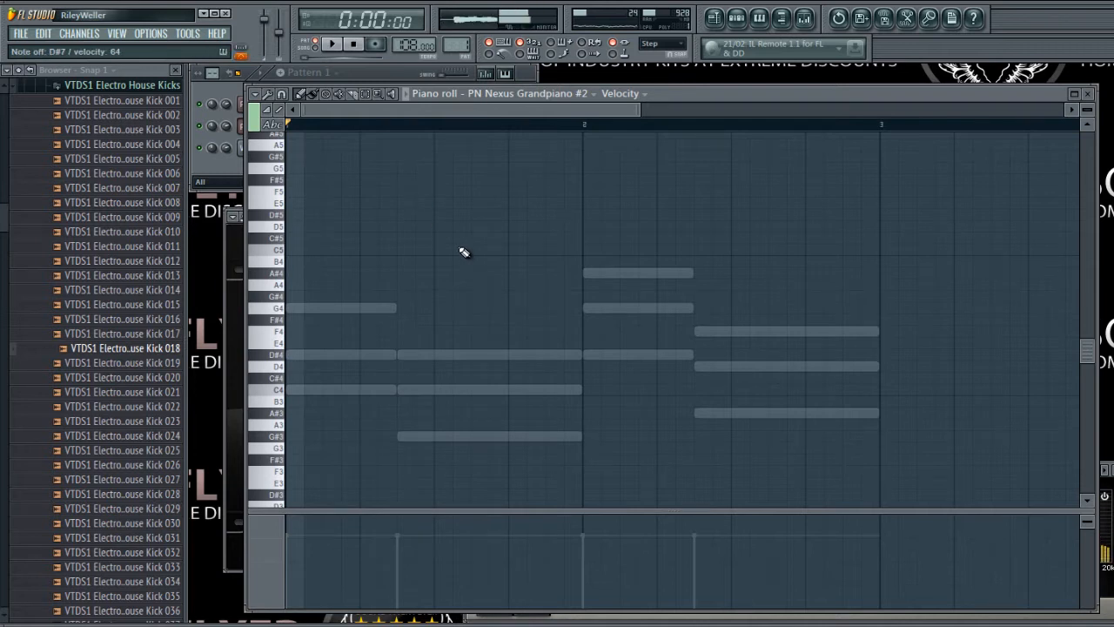
scroll(464, 253, up, 10)
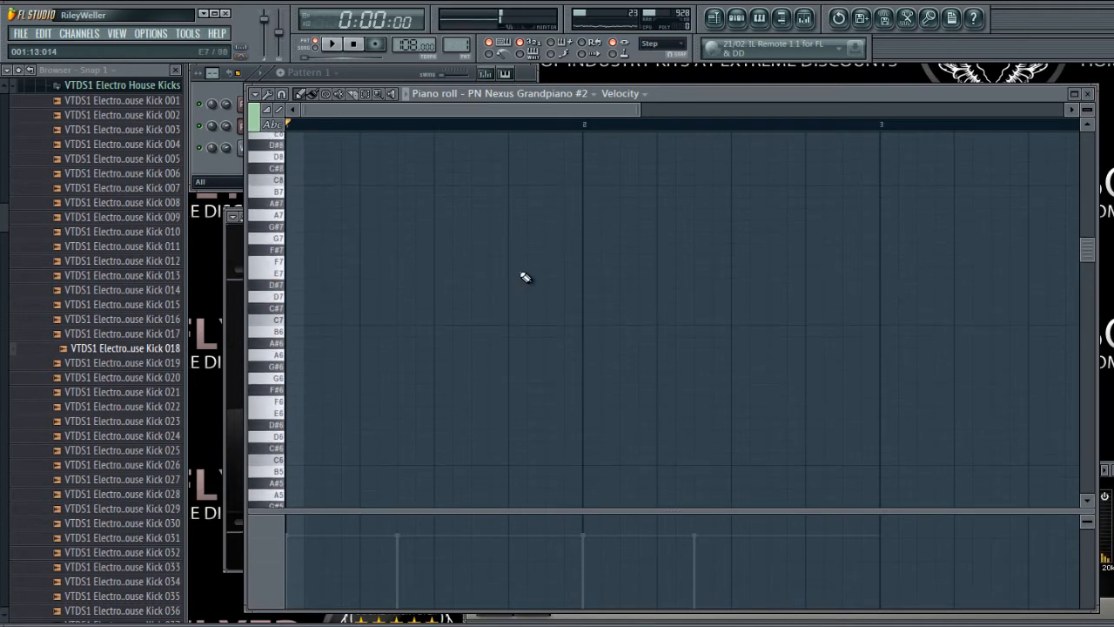
key(space)
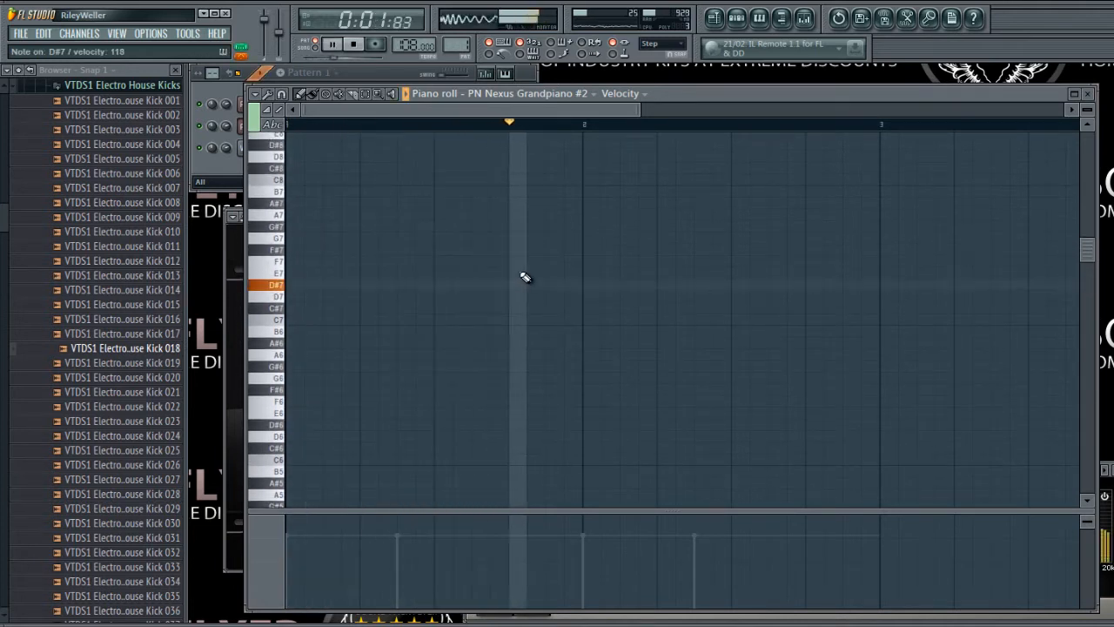
key(space)
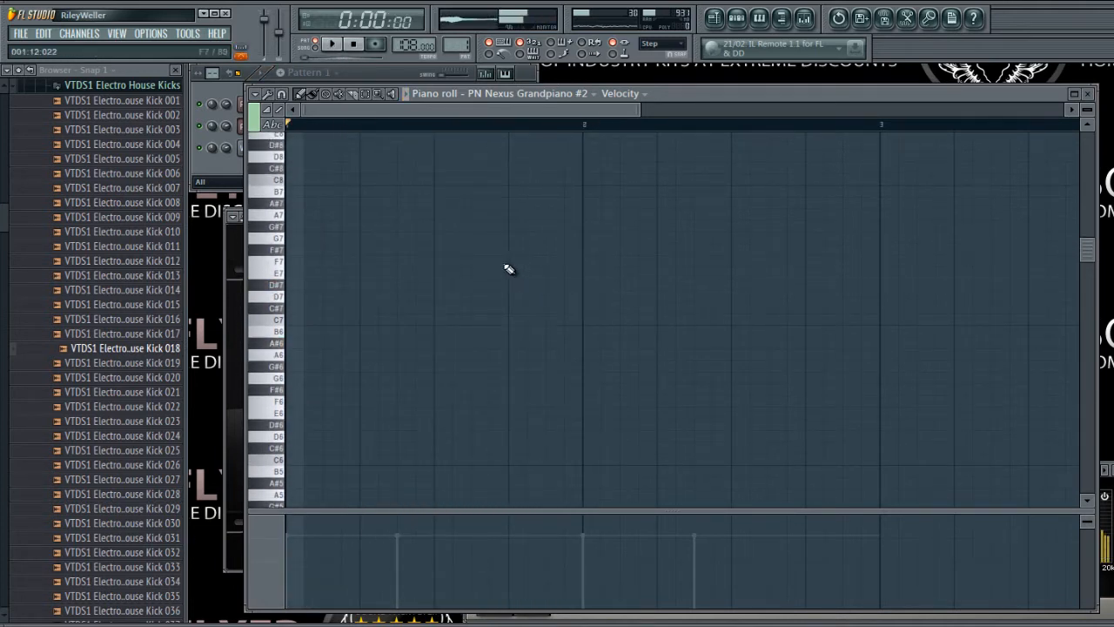
Place one-step D#7 notes on steps 9, 11 and 13 of bar 1 and an A#6 note on step 15.
click(452, 286)
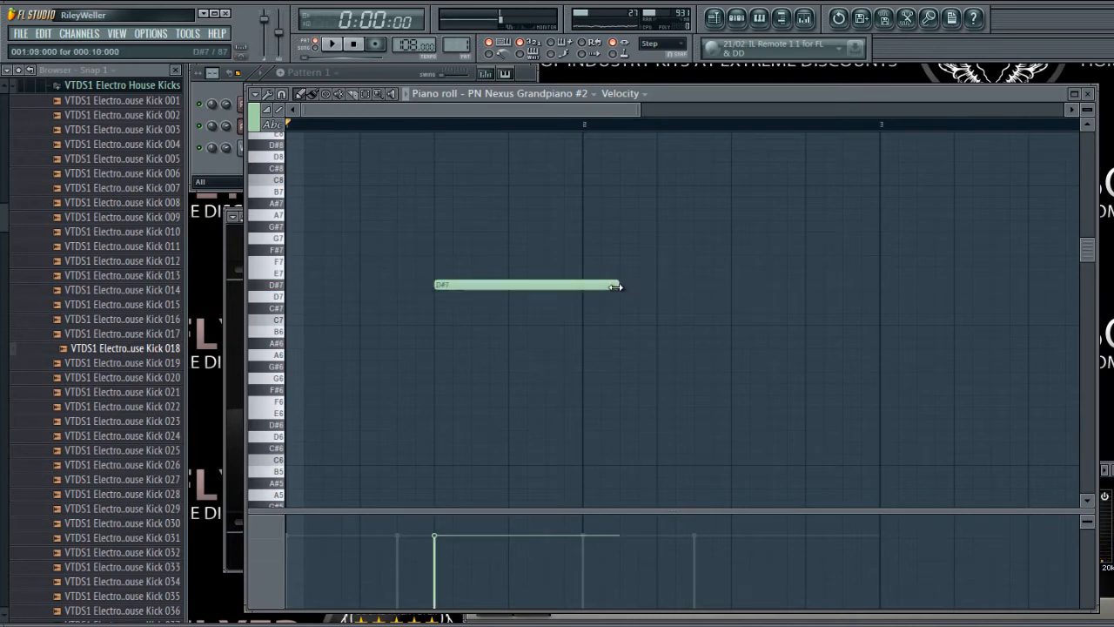
drag(618, 286, 453, 290)
click(479, 286)
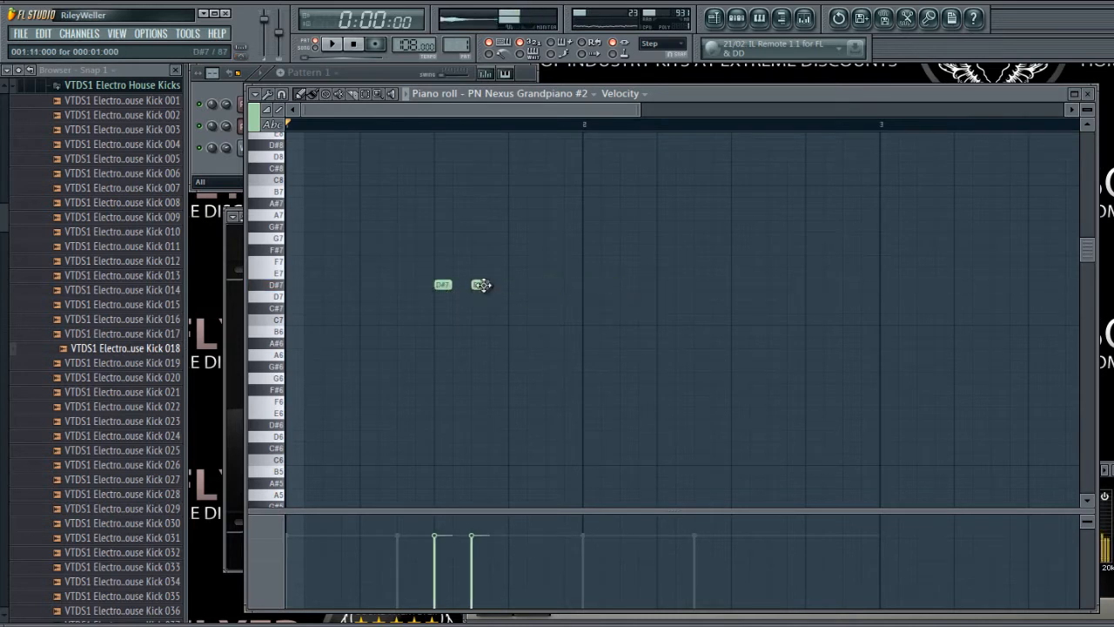
click(514, 286)
click(553, 345)
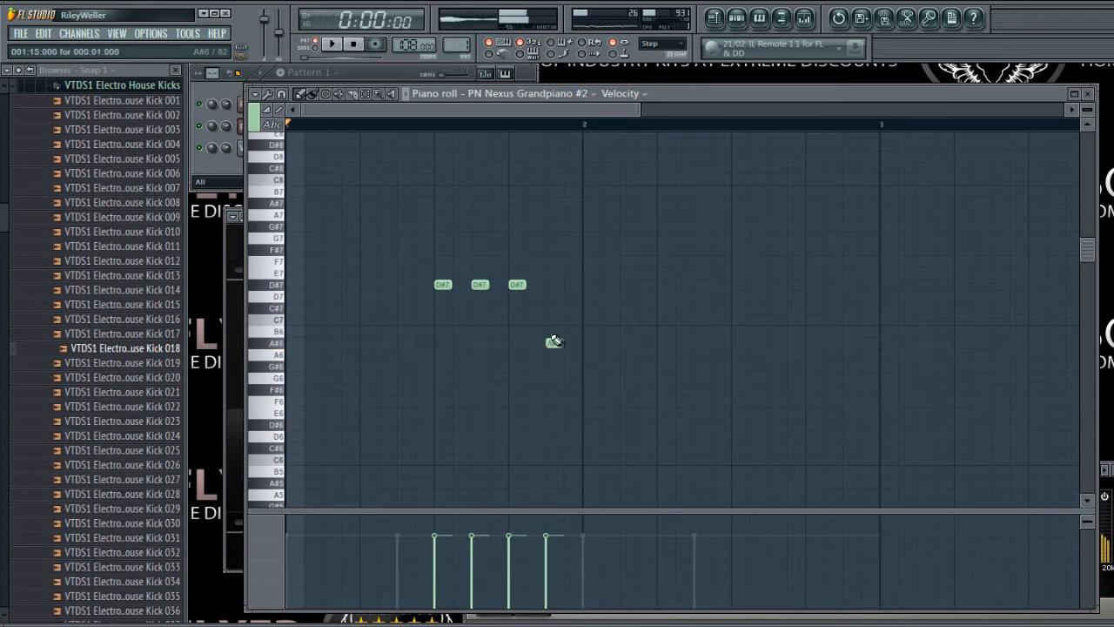
Set the piano roll snap to 1/2 step and play back the new lead notes.
click(292, 108)
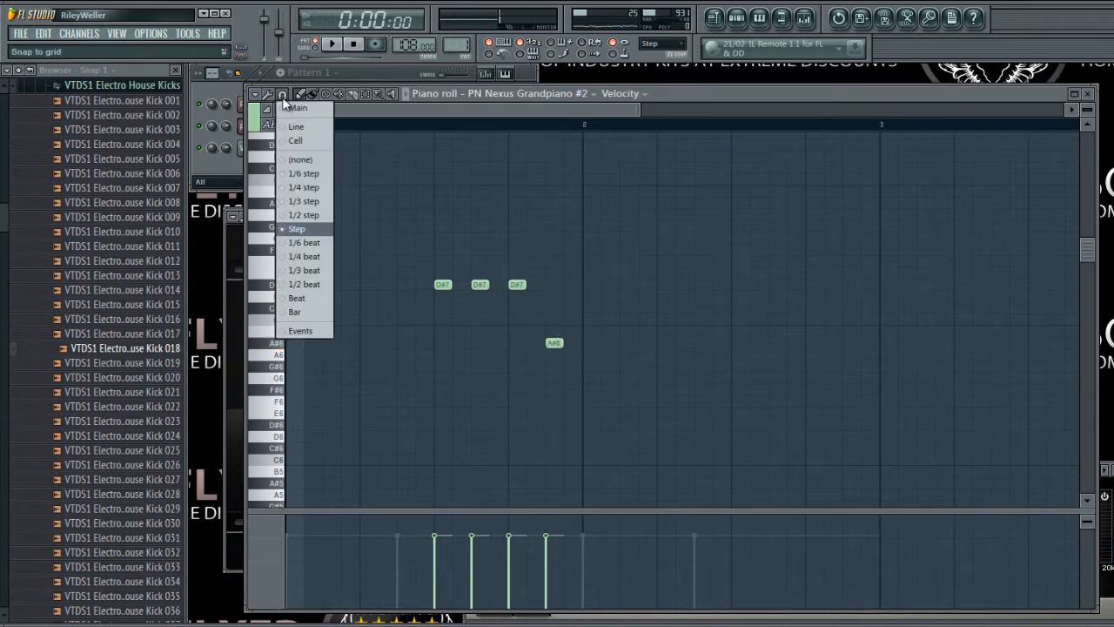
click(305, 221)
key(space)
scroll(431, 224, down, 2)
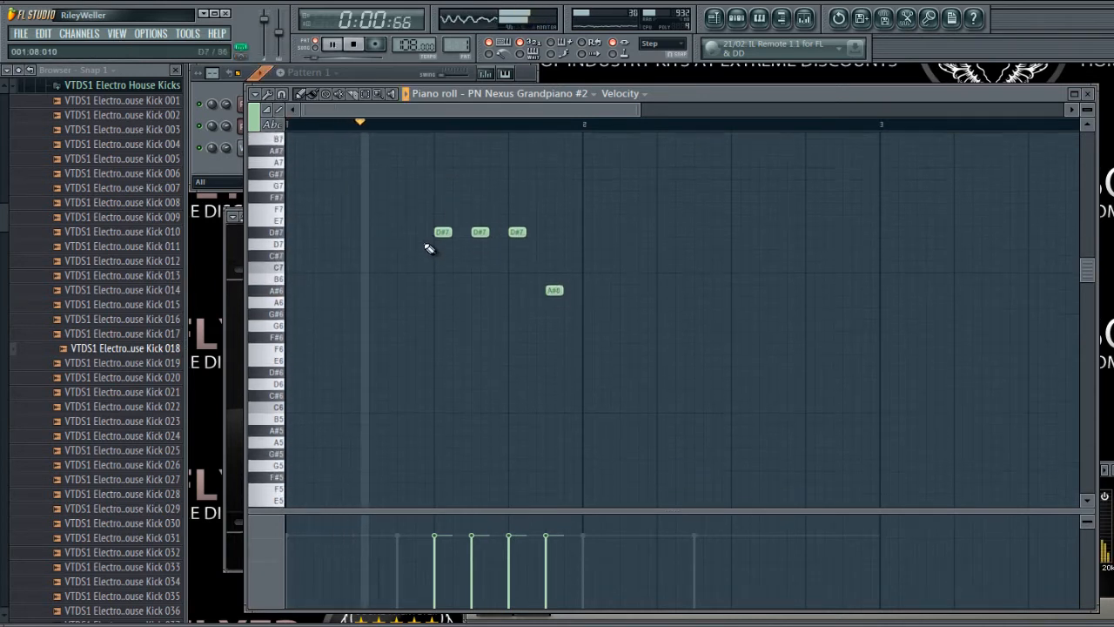
scroll(443, 250, up, 2)
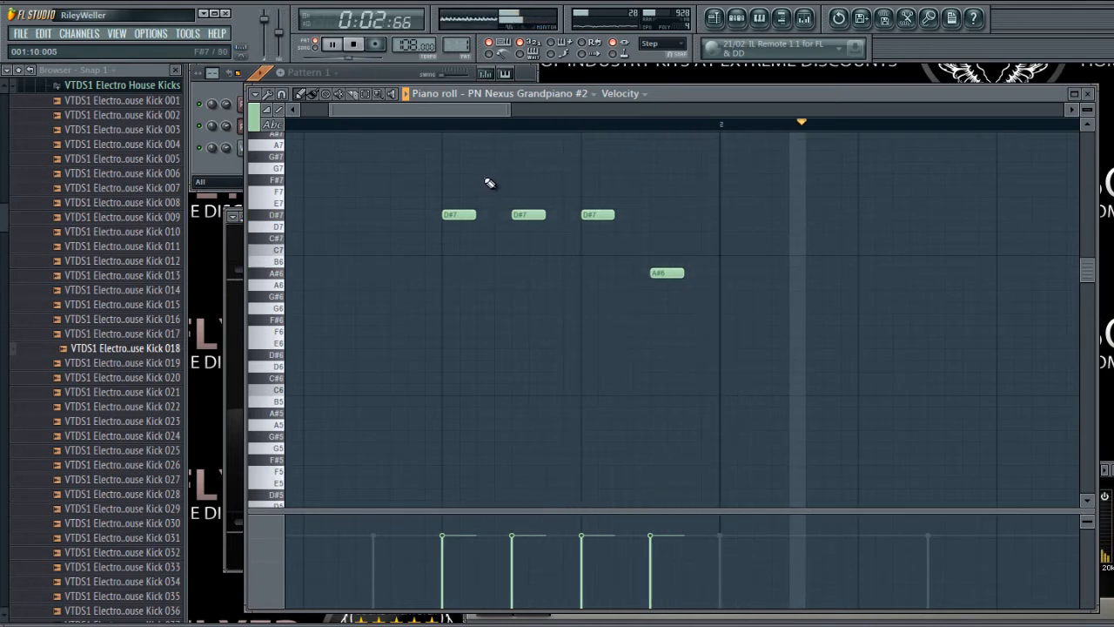
key(space)
Lengthen the D#7 notes and the A#6 note in bar 1 beyond one step and play back the phrase.
drag(451, 188, 548, 217)
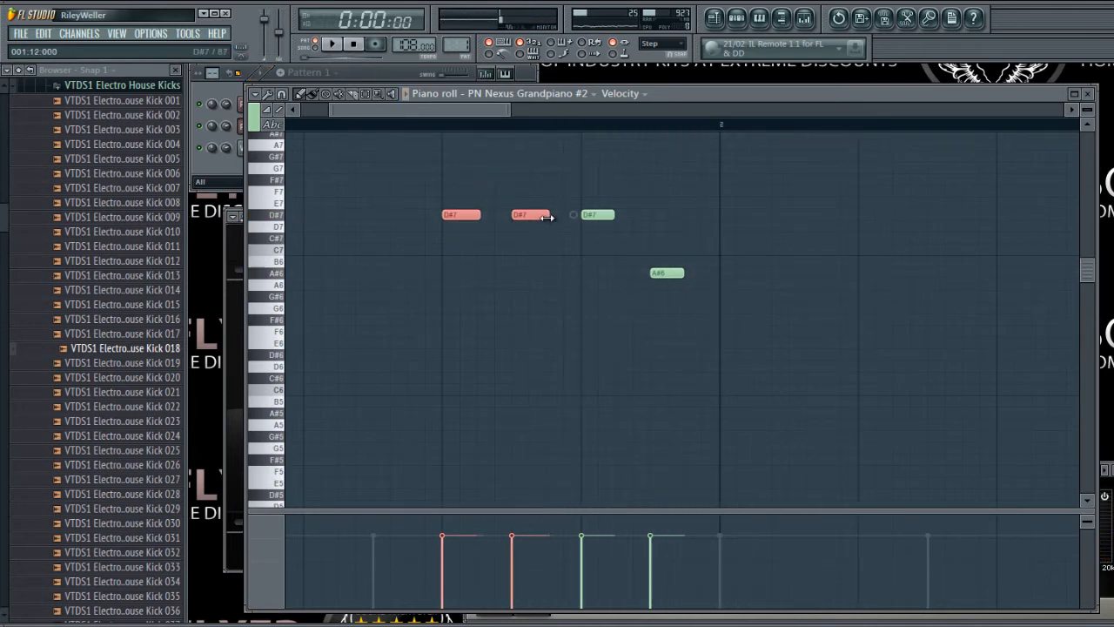
click(563, 248)
key(space)
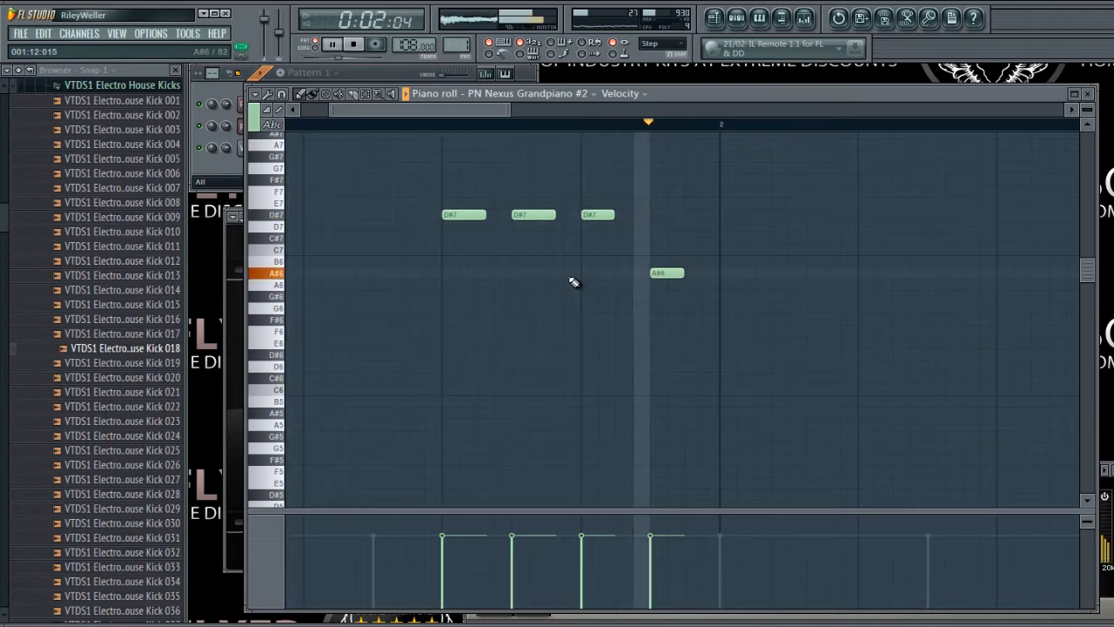
key(space)
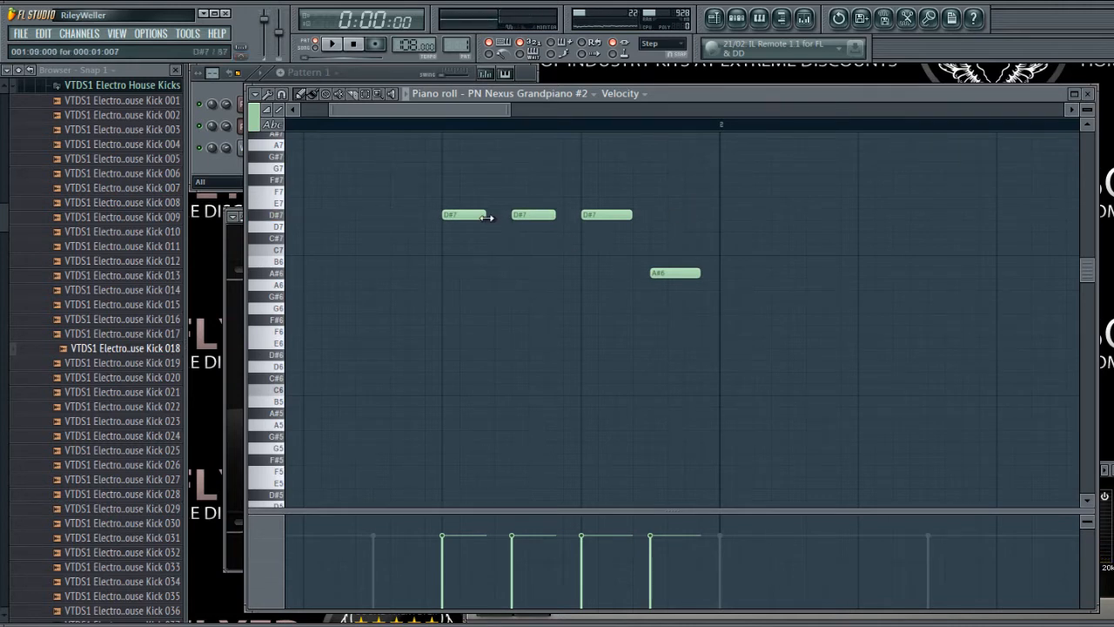
Shorten the first D#7 note to less than a step, add an equally short D#7 on step 10, and play back.
drag(462, 216, 503, 220)
key(space)
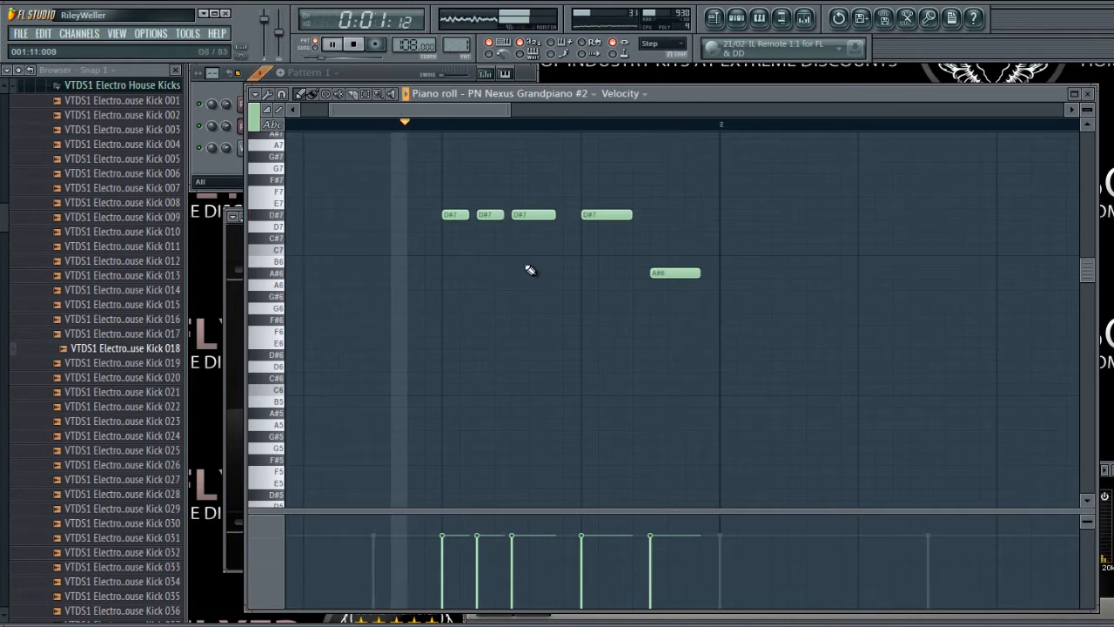
key(space)
Delete the D#7 on step 9, shorten the one on step 11, add a short D#7 on step 12, and play back.
right_click(454, 215)
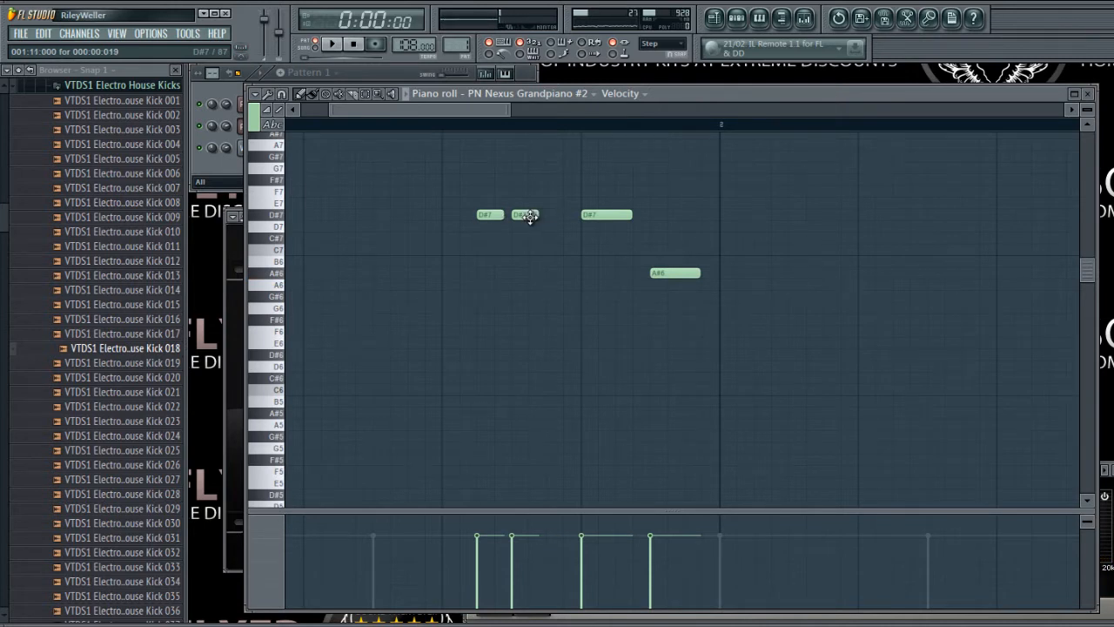
drag(531, 215, 565, 215)
key(space)
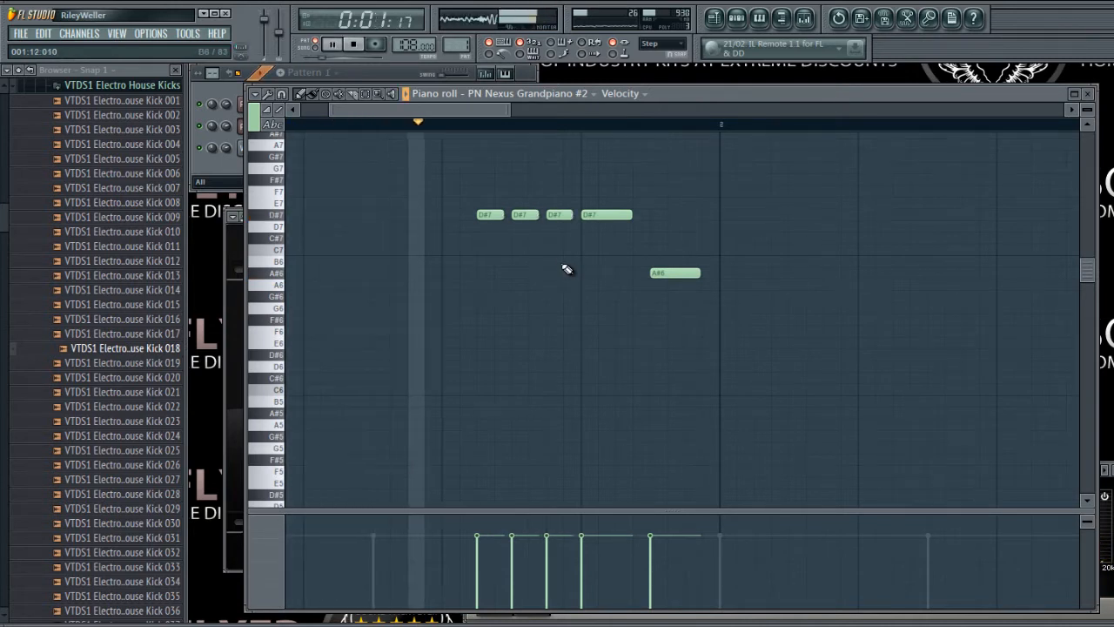
ctrl+right_click(557, 268)
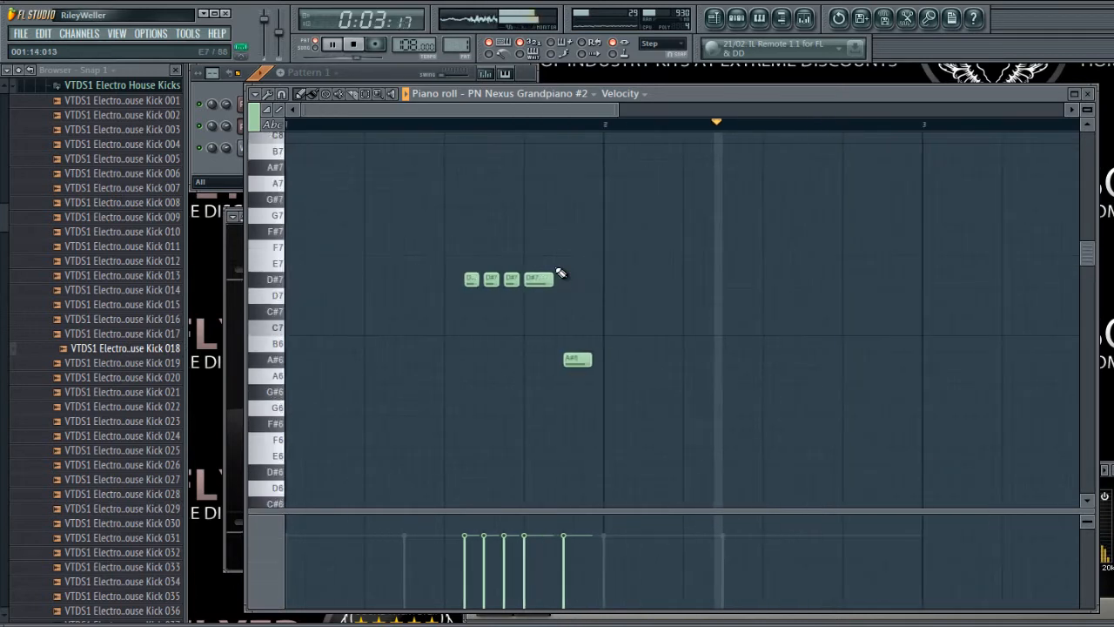
key(space)
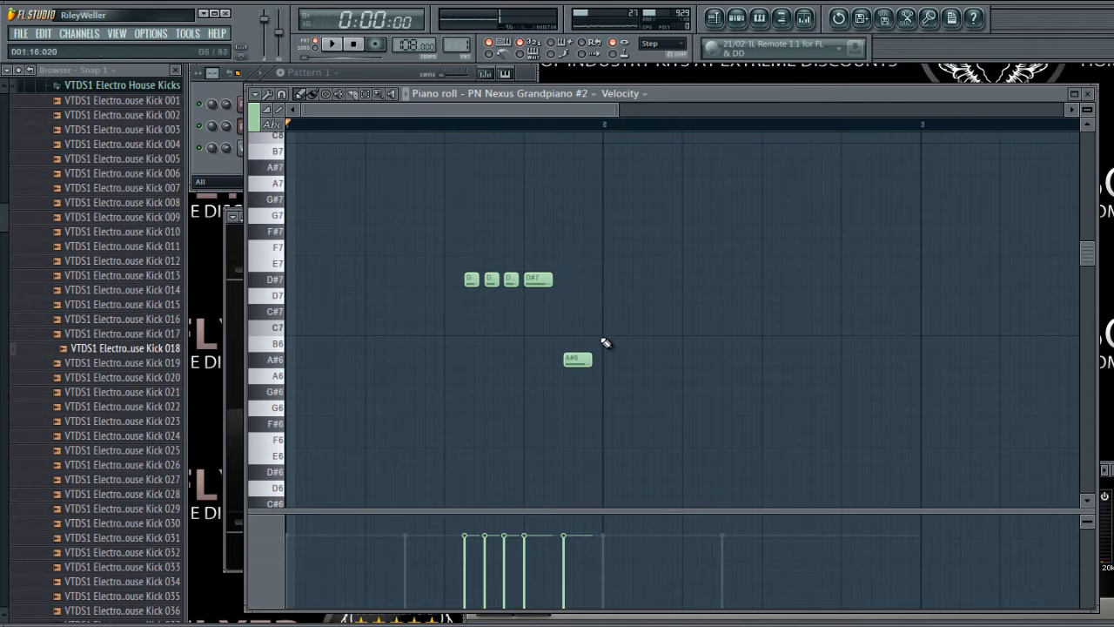
Add short bar 2 notes: D#6 on steps 11 and 13, G6 on step 15 and A#6 on step 16, and start playback.
scroll(606, 343, down, 3)
click(808, 375)
click(846, 377)
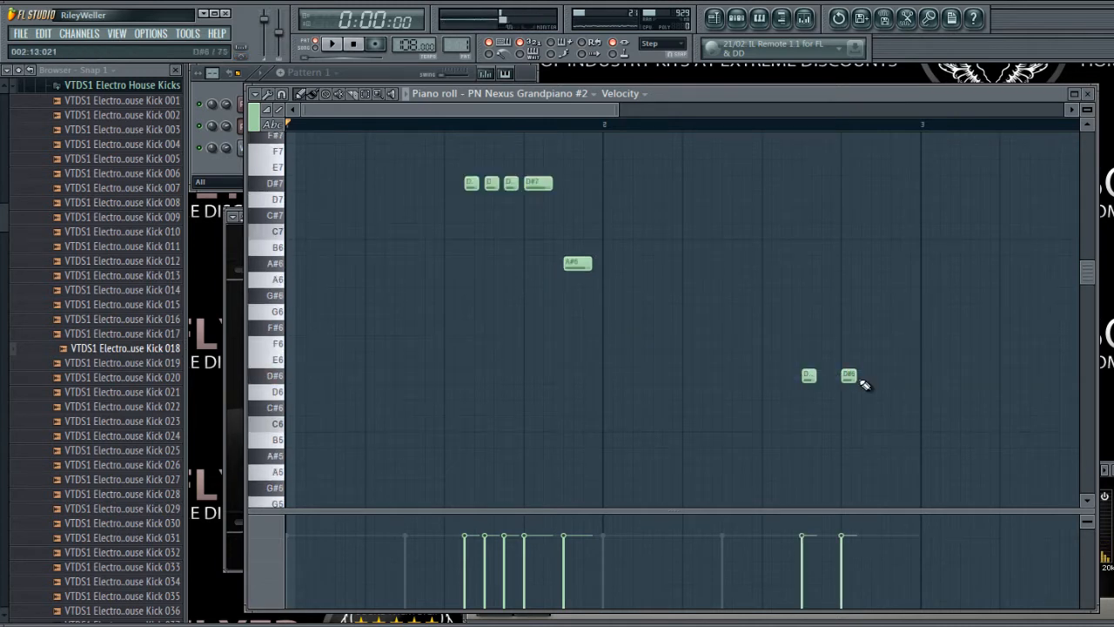
click(884, 312)
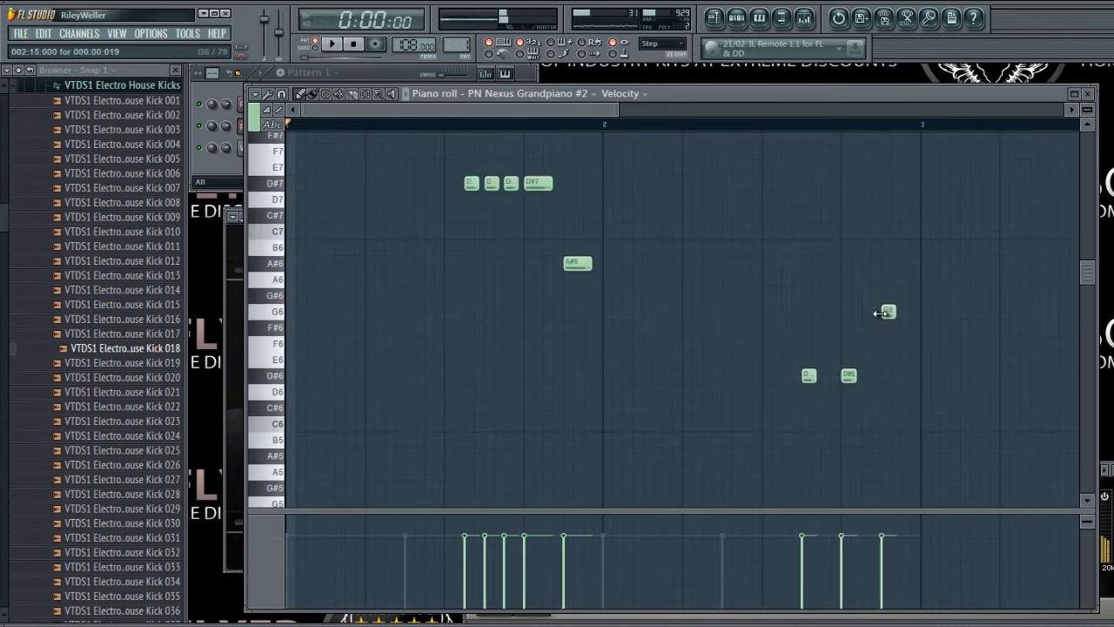
scroll(918, 319, down, 4)
scroll(918, 320, down, 3)
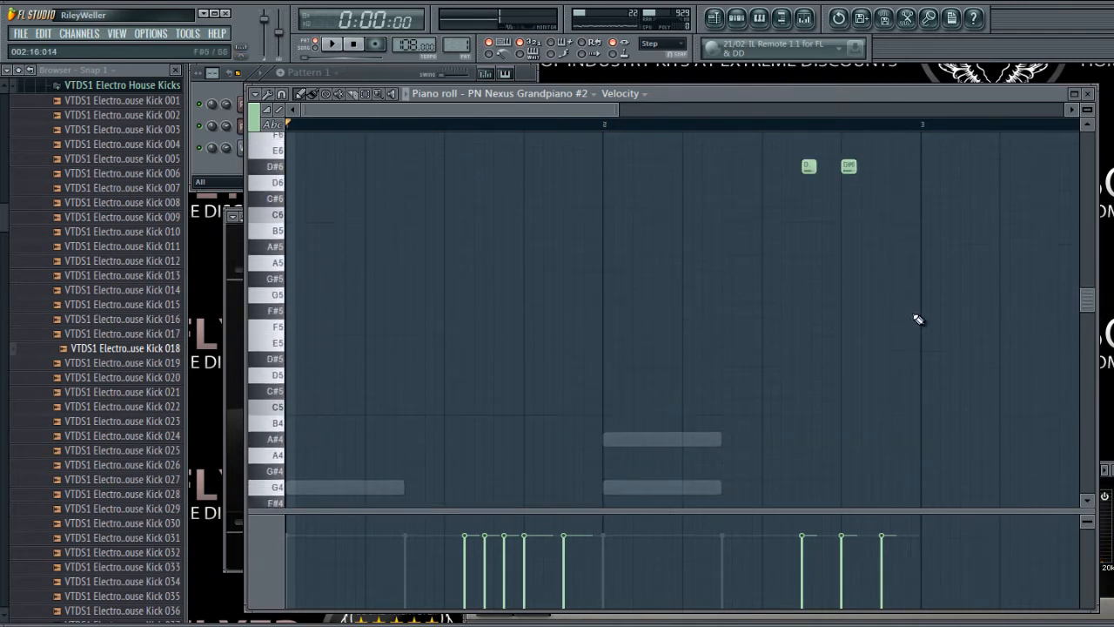
scroll(916, 317, up, 8)
click(908, 312)
key(space)
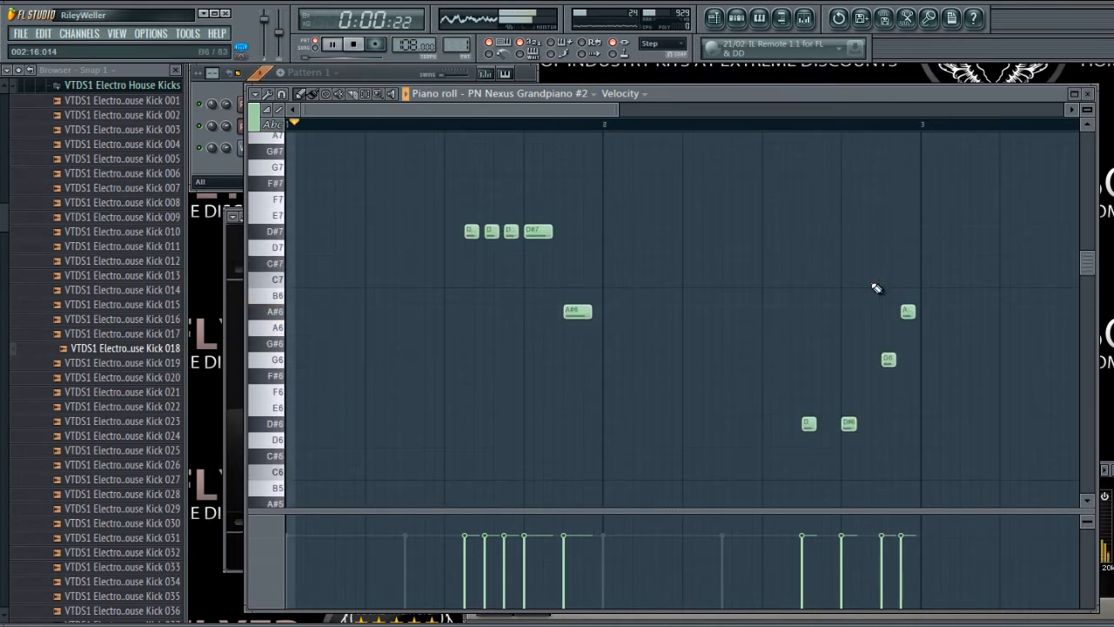
Shift the four bar 2 lead notes two steps earlier.
drag(714, 258, 920, 450)
drag(808, 423, 769, 423)
click(833, 473)
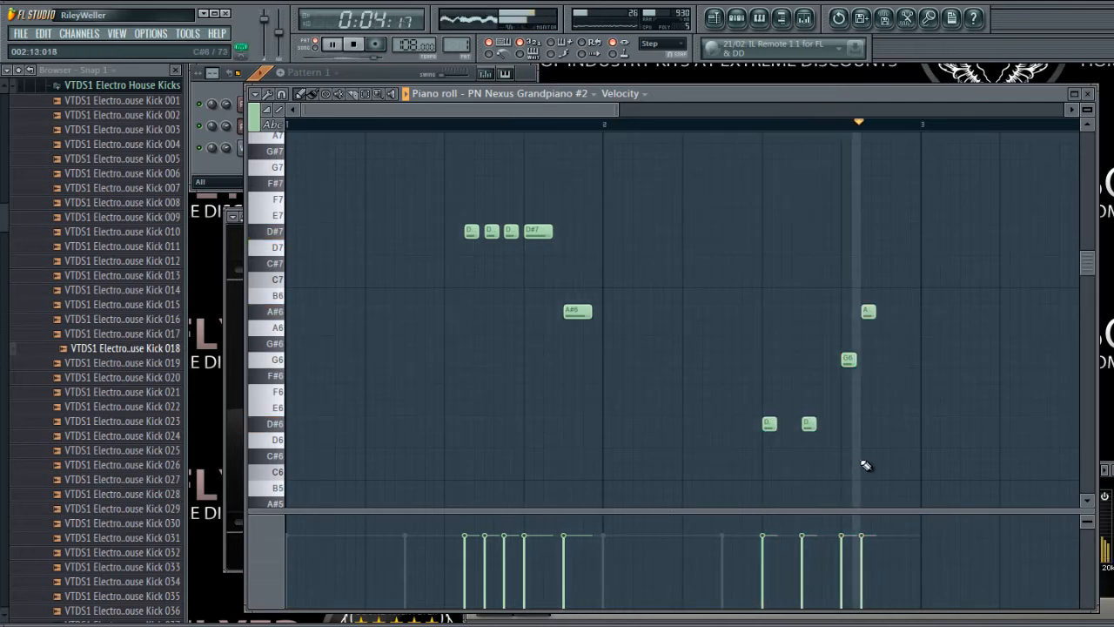
Move the last A#6 note to step 15 of bar 2, listen to the melody, and stop playback.
scroll(891, 346, up, 2)
drag(866, 311, 896, 310)
scroll(920, 374, down, 2)
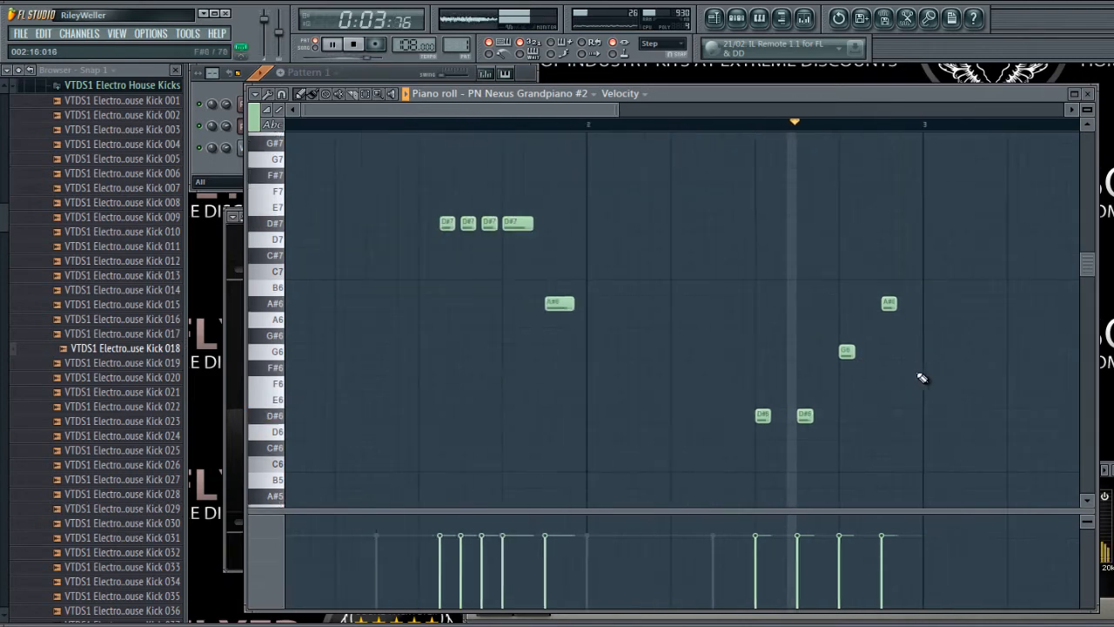
key(space)
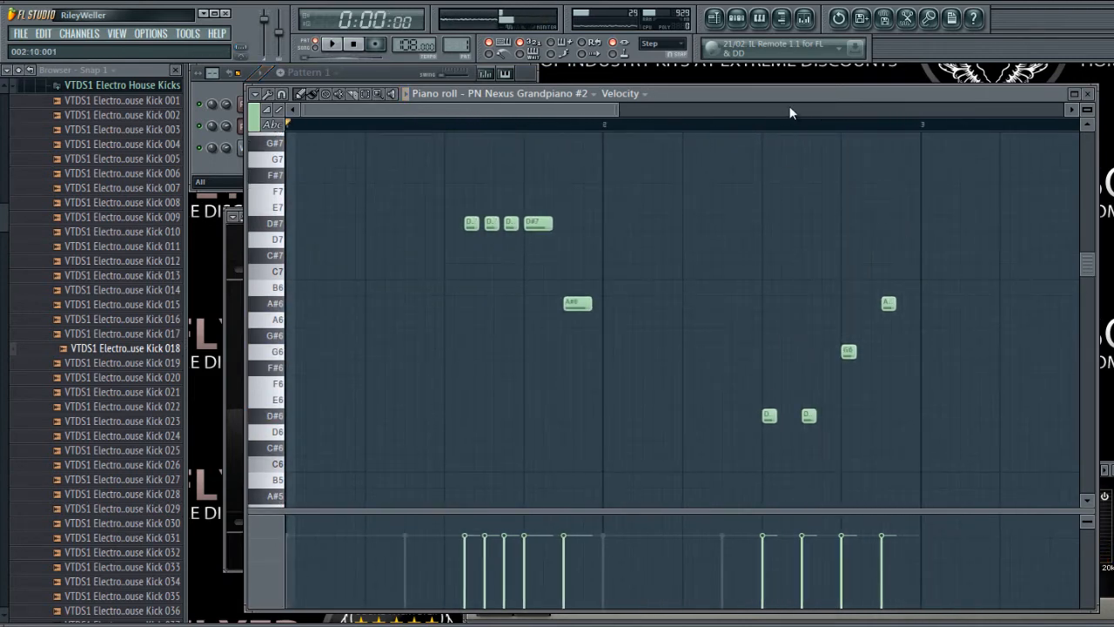
Close the piano roll, open the Playlist, and reposition and narrow its window so the step sequencer stays uncovered.
key(Escape)
key(F5)
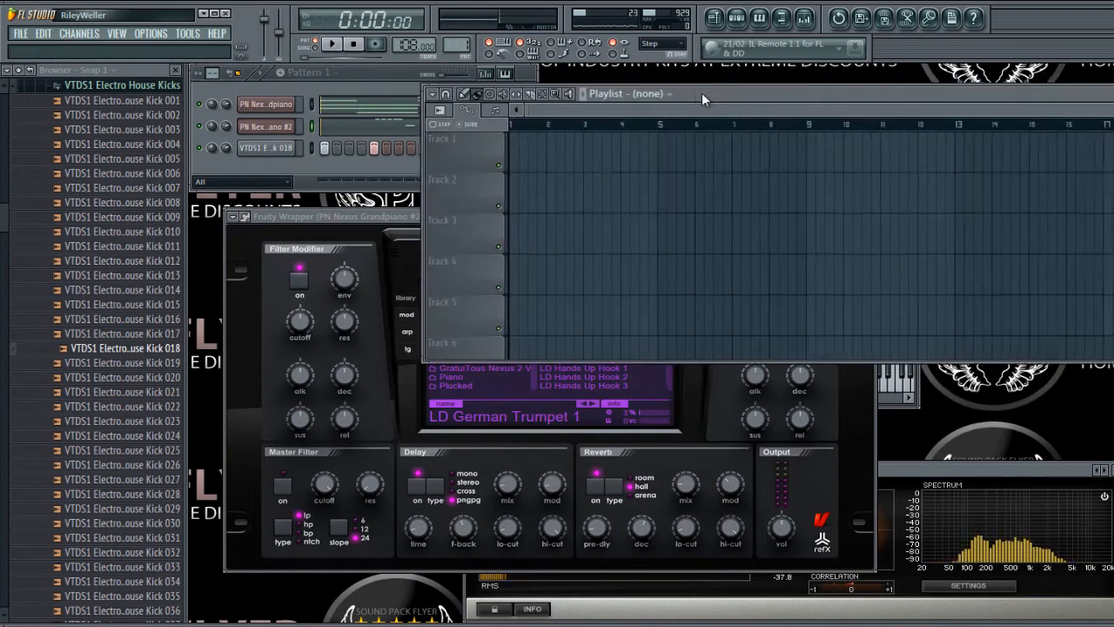
drag(651, 97, 708, 74)
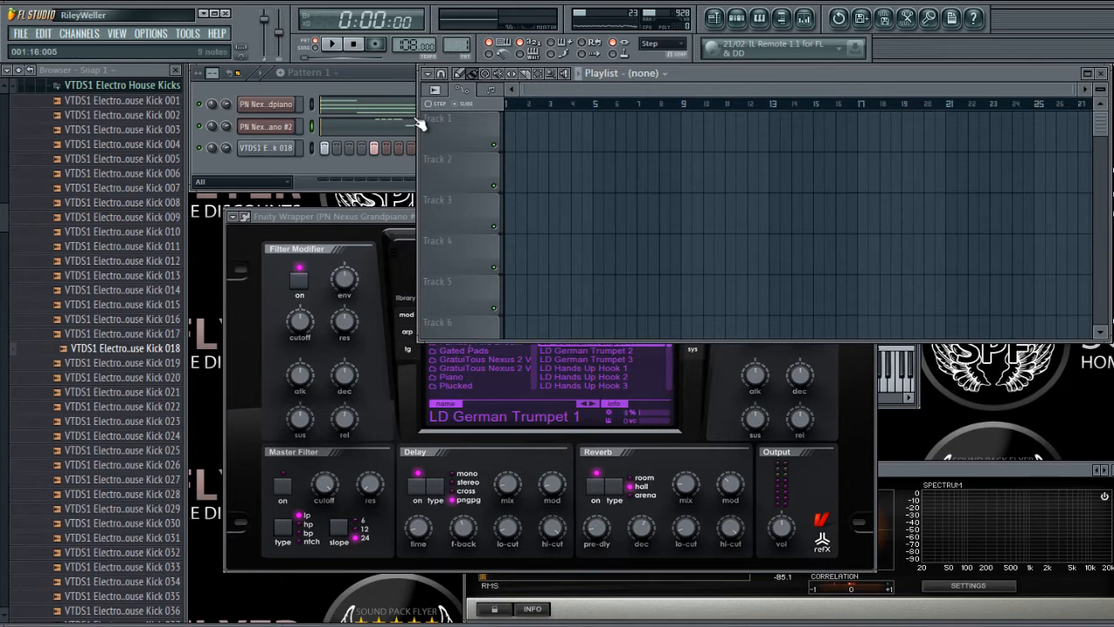
drag(421, 122, 541, 125)
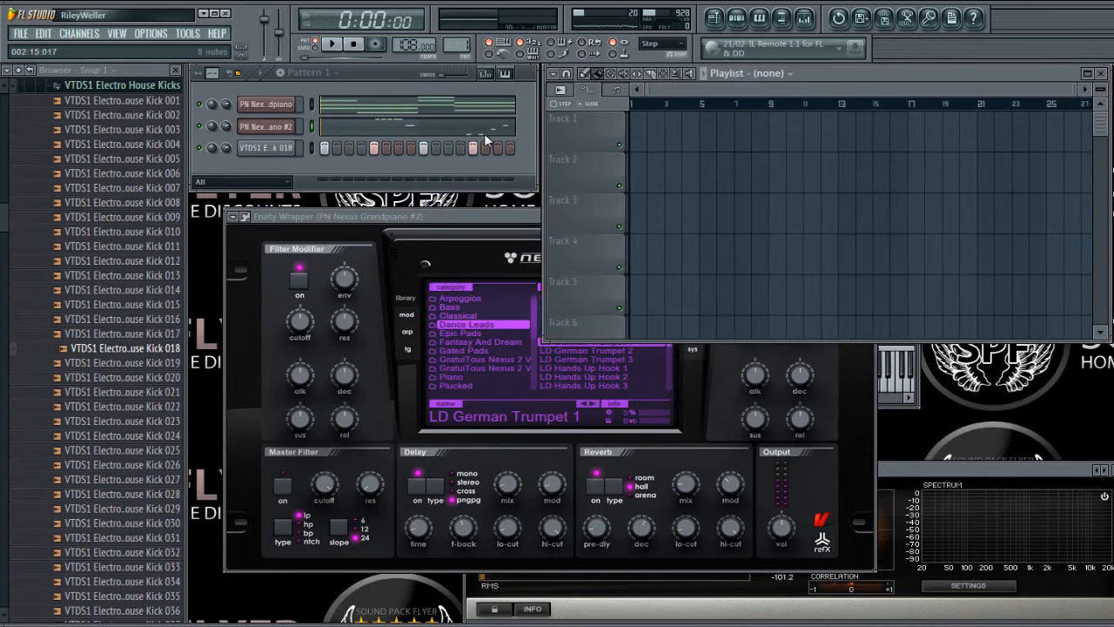
Cut the lead melody from Pattern 1 and paste it into the same channel of the next empty pattern, Pattern 2.
click(311, 127)
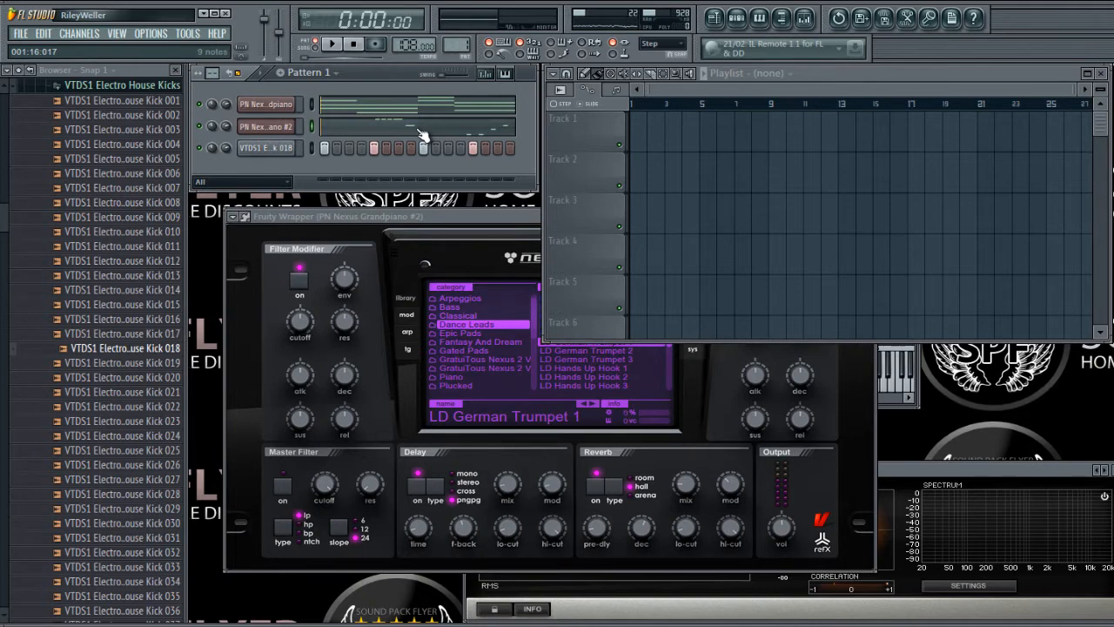
key(ctrl+x)
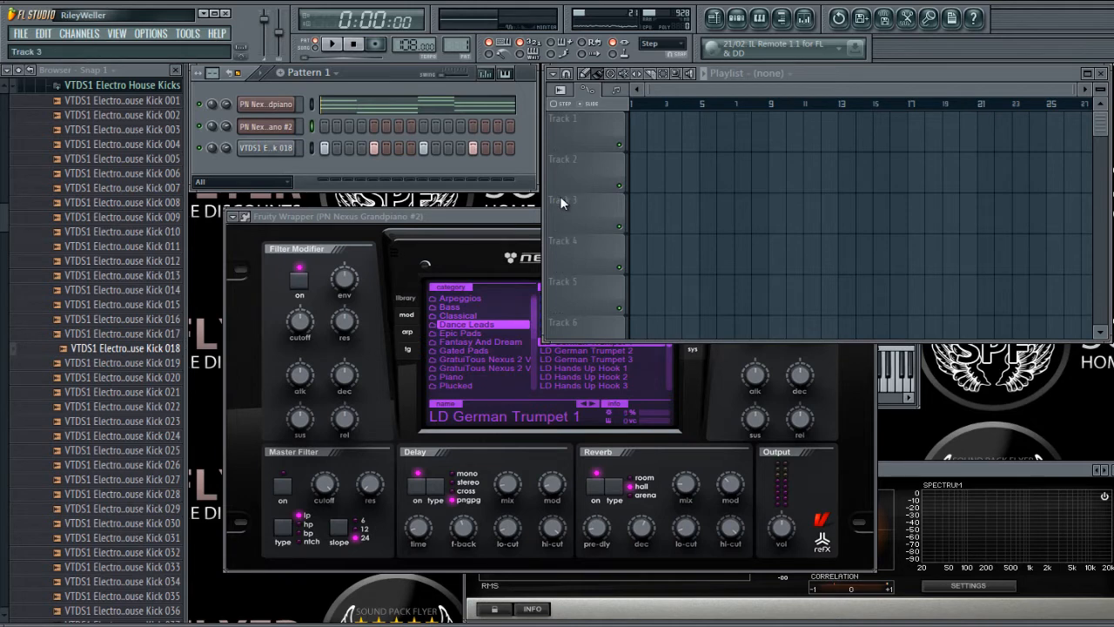
key(F4)
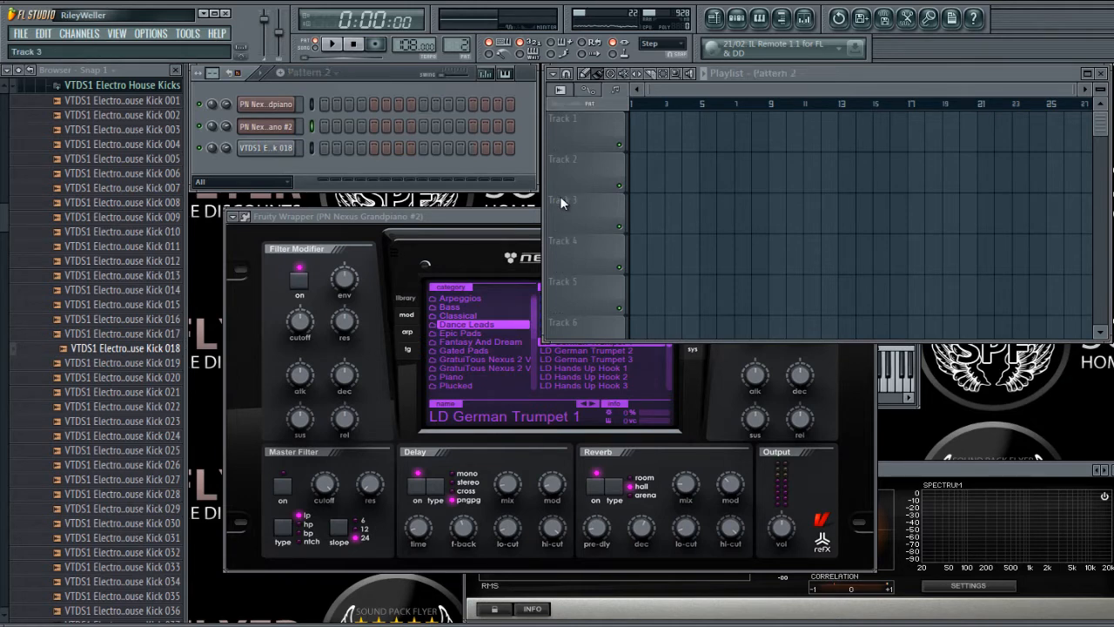
key(ctrl+v)
In the lead channel's piano roll, duplicate the two-bar melody into bars 3 and 4.
click(457, 137)
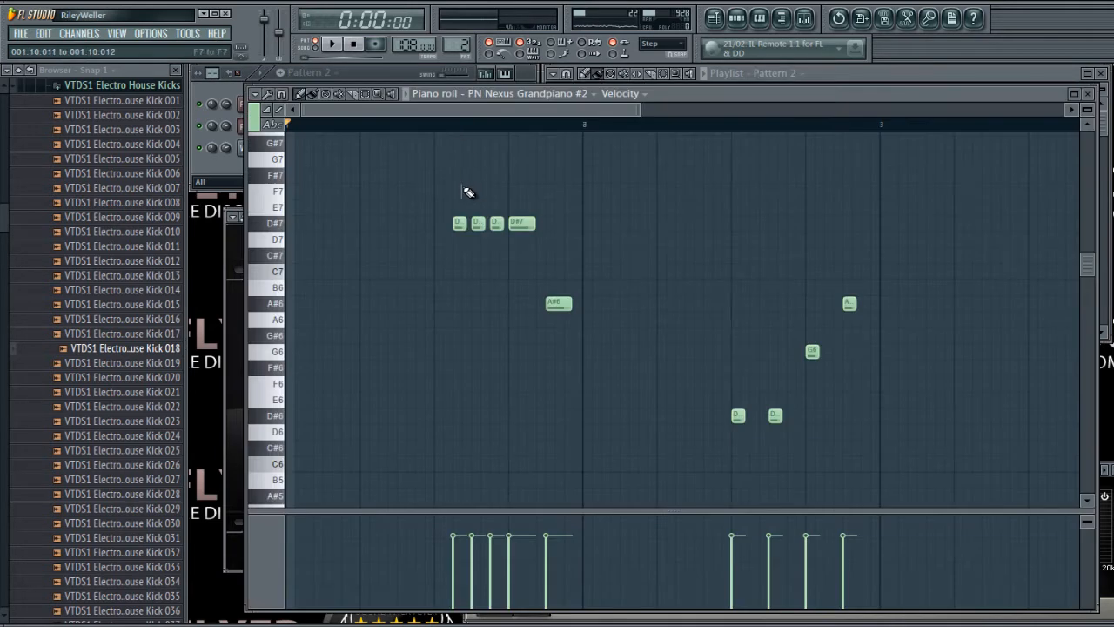
drag(985, 470, 954, 226)
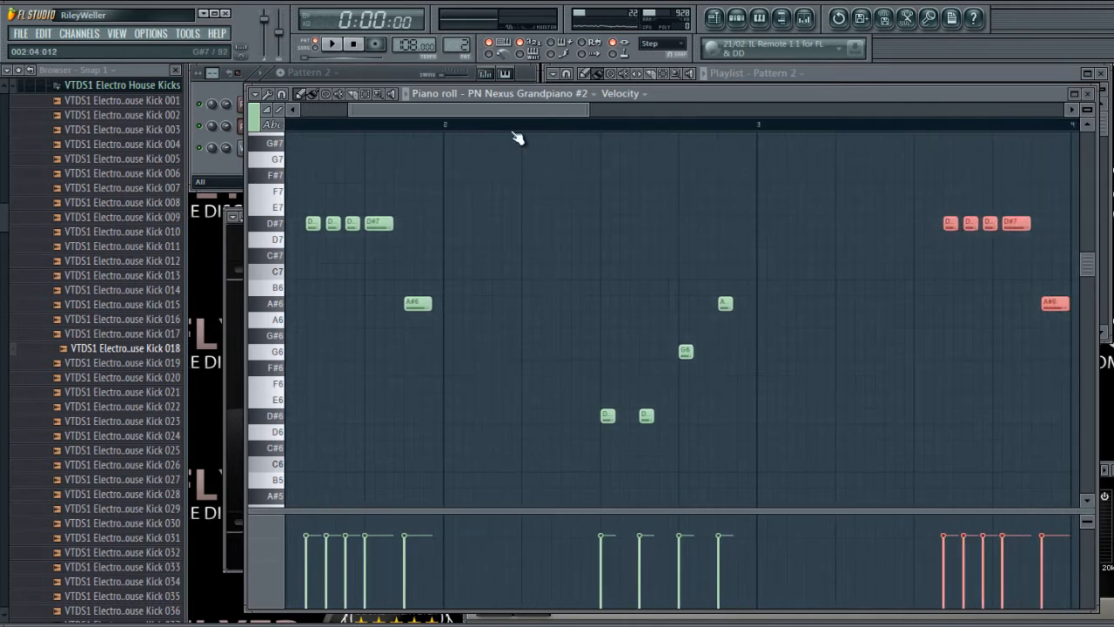
drag(502, 109, 455, 111)
scroll(508, 229, down, 1)
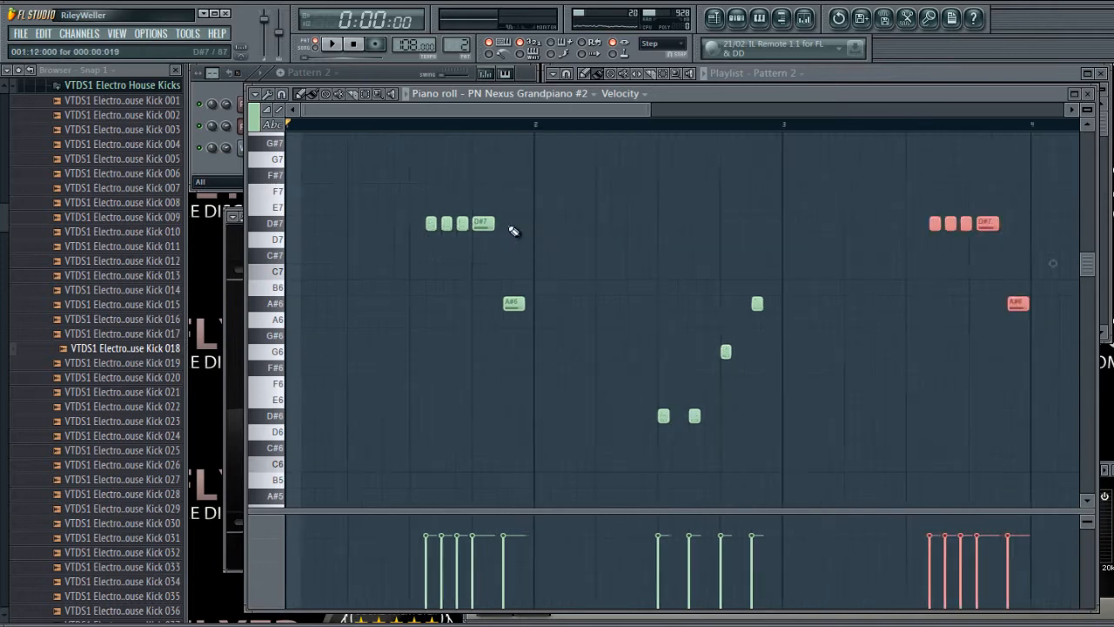
scroll(836, 236, up, 2)
scroll(840, 241, up, 1)
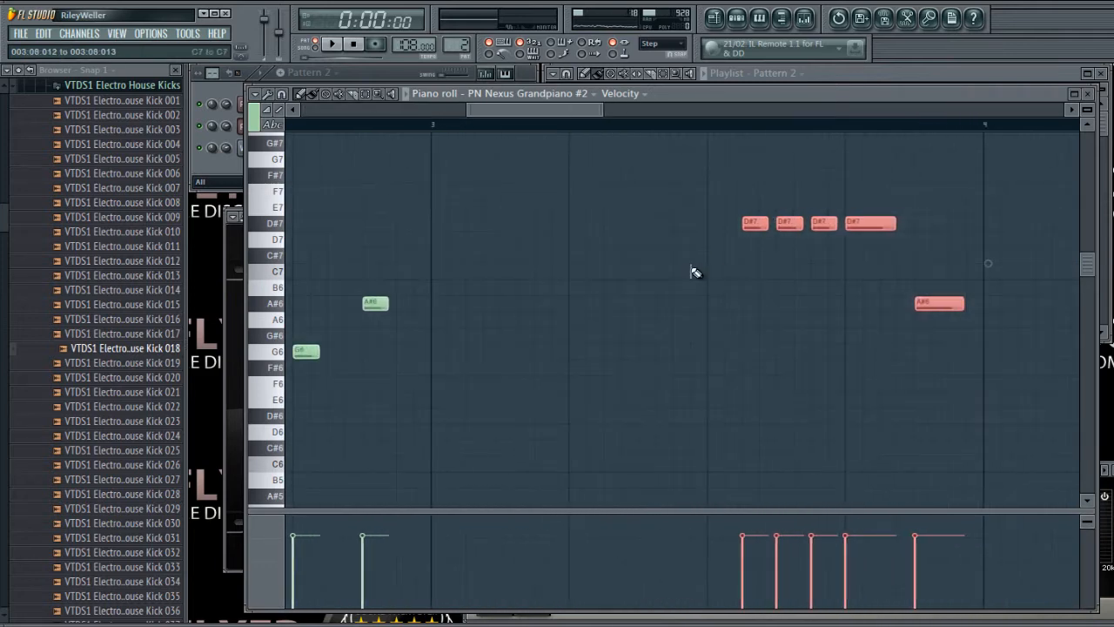
scroll(721, 292, down, 3)
Close the piano roll and place the Pattern 2 clip on Track 2 of the Playlist, starting at bar 1.
key(F7)
drag(650, 167, 509, 190)
click(423, 169)
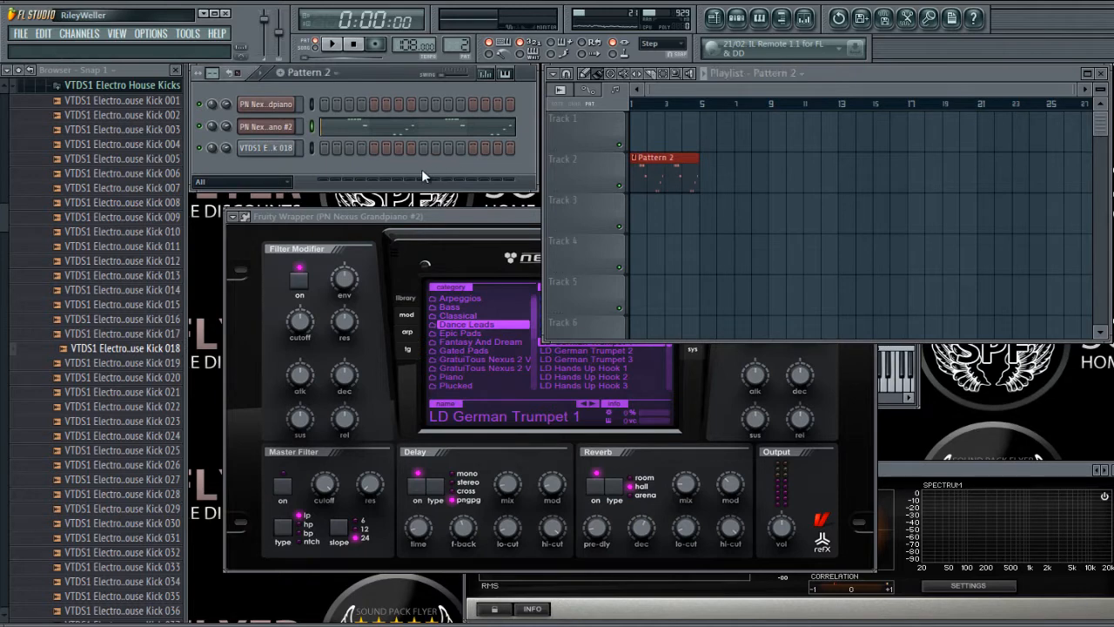
Return to Pattern 1 and clone it with its piano chords and kick steps.
key(Left)
click(313, 148)
drag(322, 149, 485, 138)
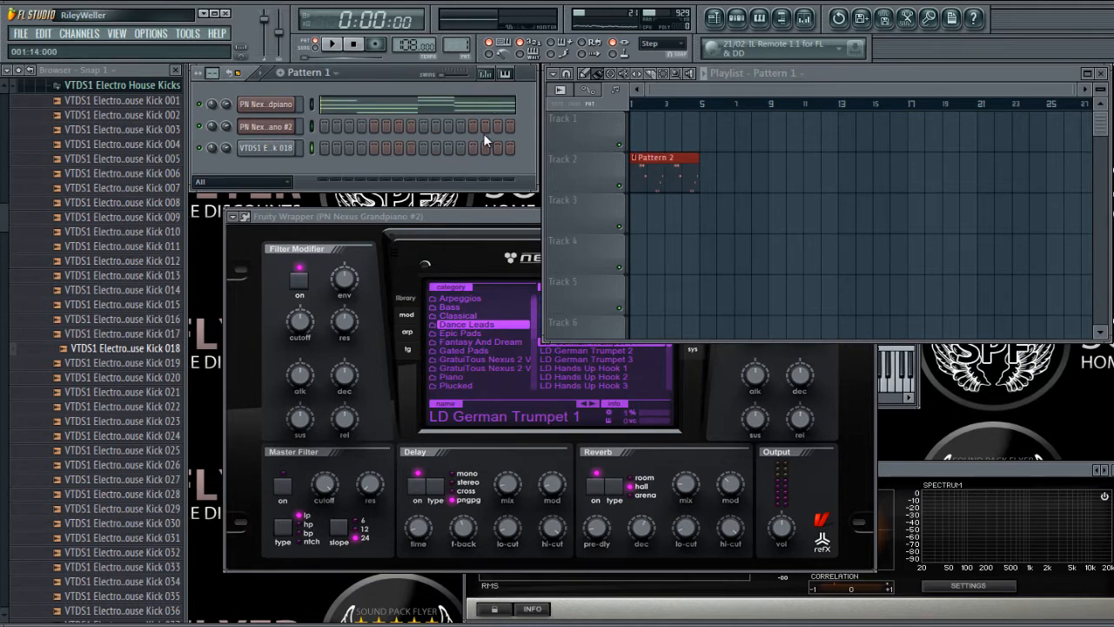
click(309, 73)
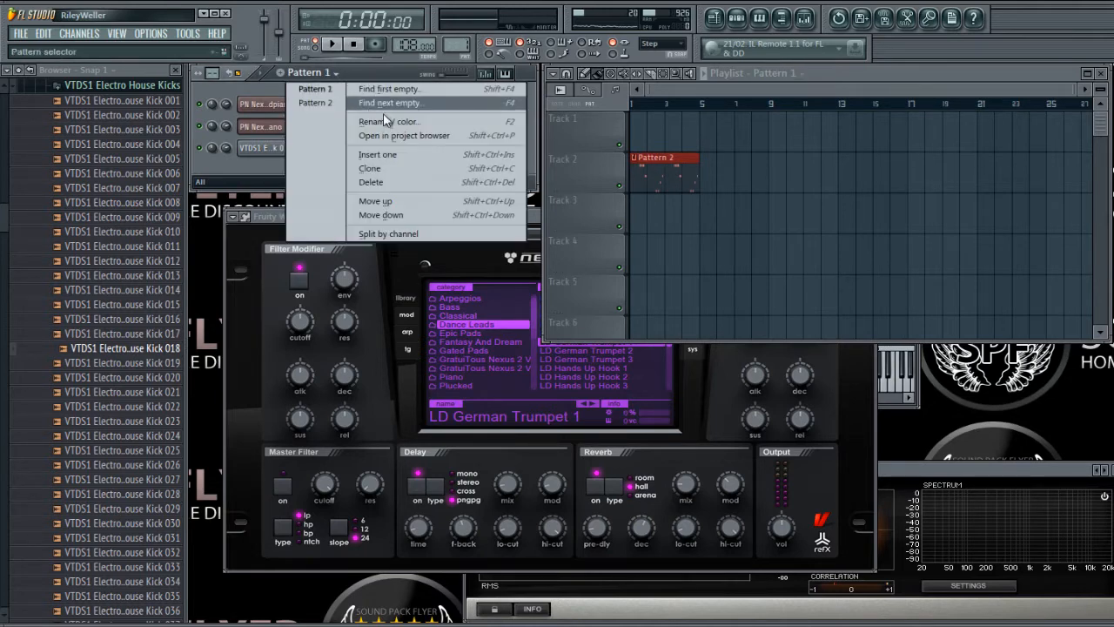
click(389, 167)
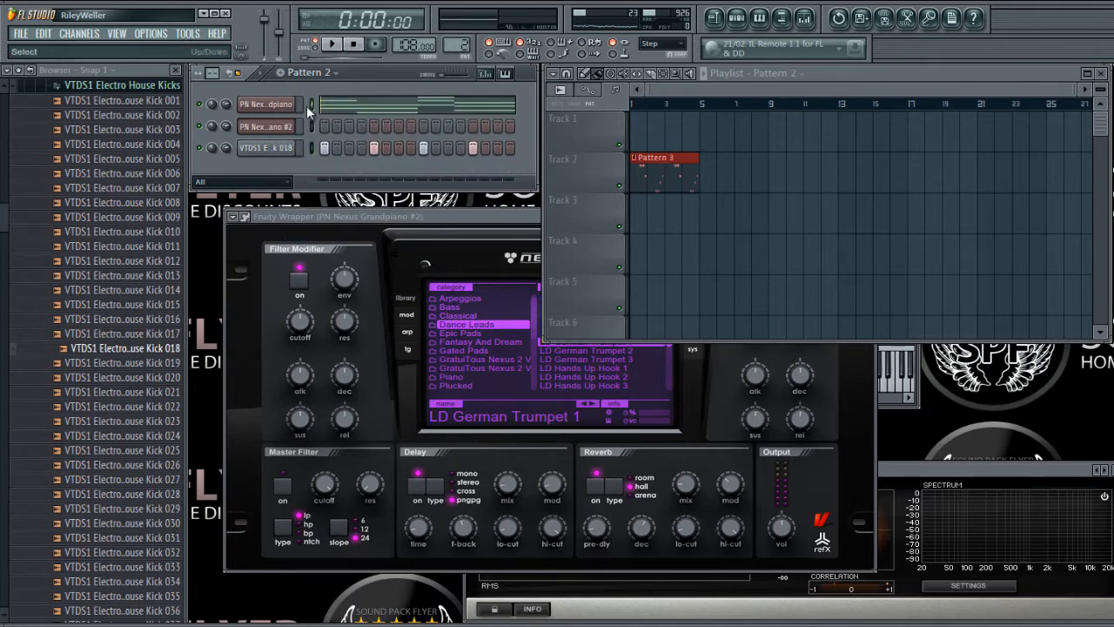
Cut the kick steps from the cloned Pattern 2, keeping only its piano chords.
key(Right)
key(Left)
key(Left)
key(Right)
click(312, 147)
key(ctrl+x)
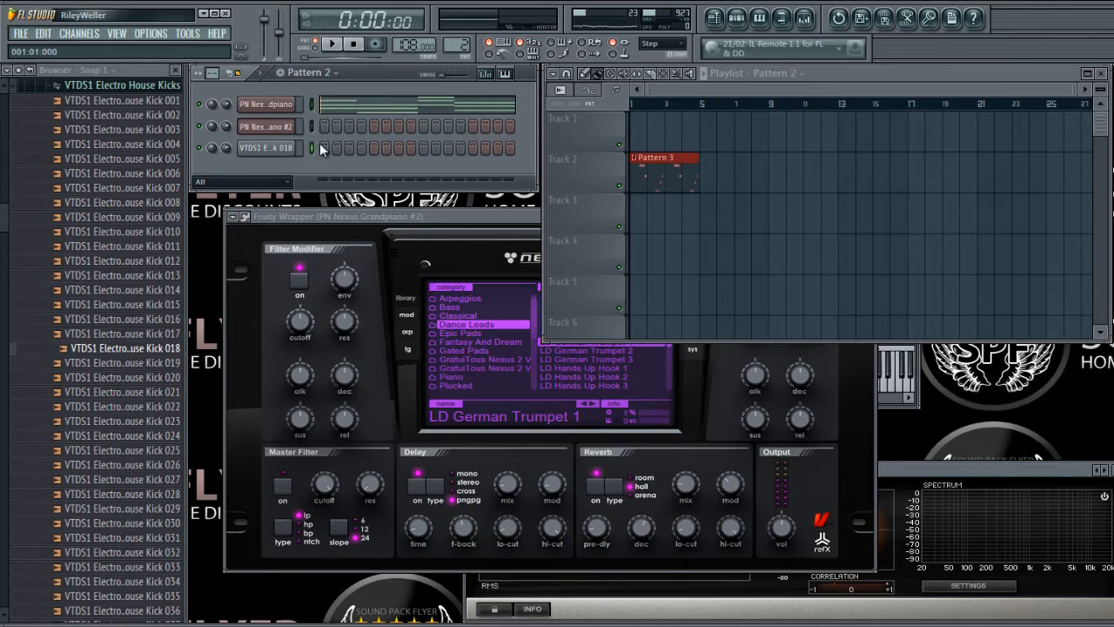
Cut the piano chords from Pattern 1 so that it holds only the kick.
key(Left)
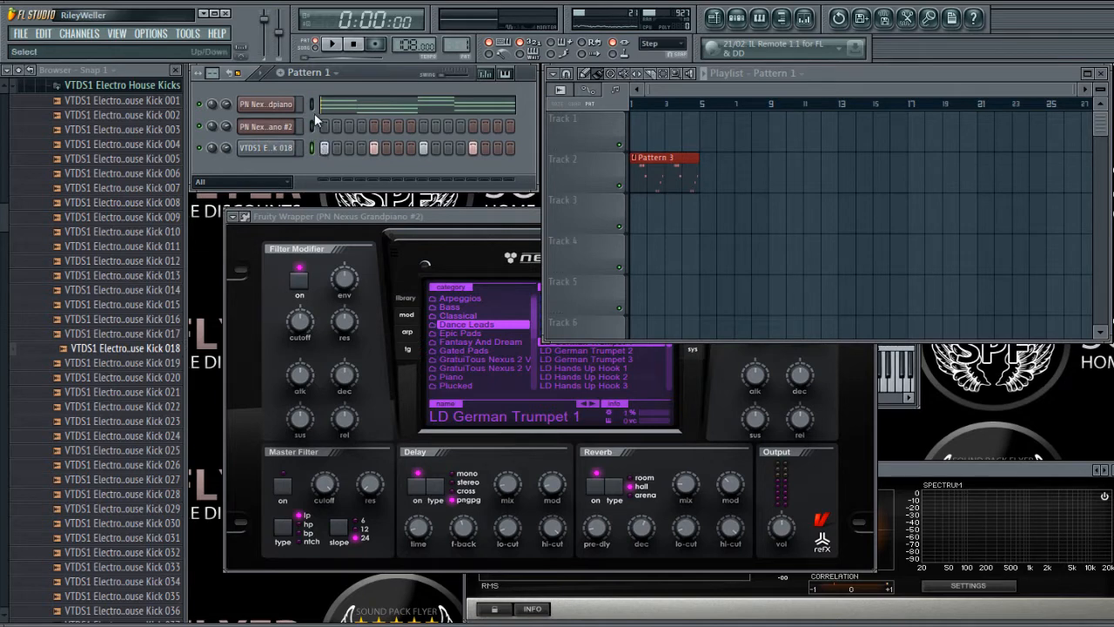
click(311, 107)
key(ctrl+x)
Place four one-bar Pattern 1 clips on Track 1, covering bars 1 to 4.
click(684, 135)
click(685, 132)
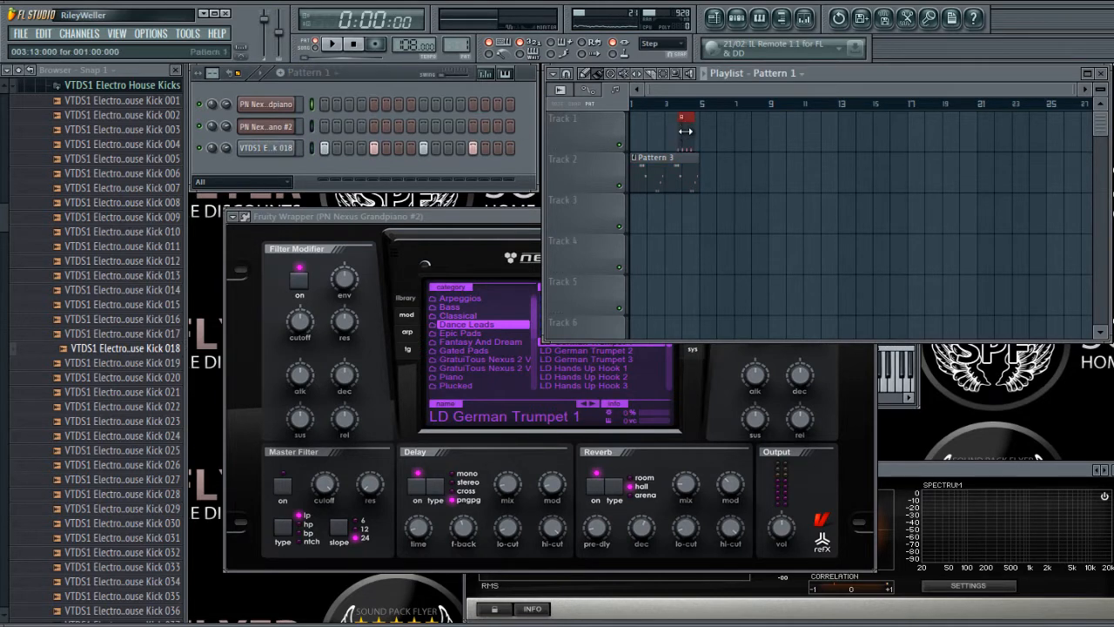
right_click(693, 131)
drag(686, 129, 603, 135)
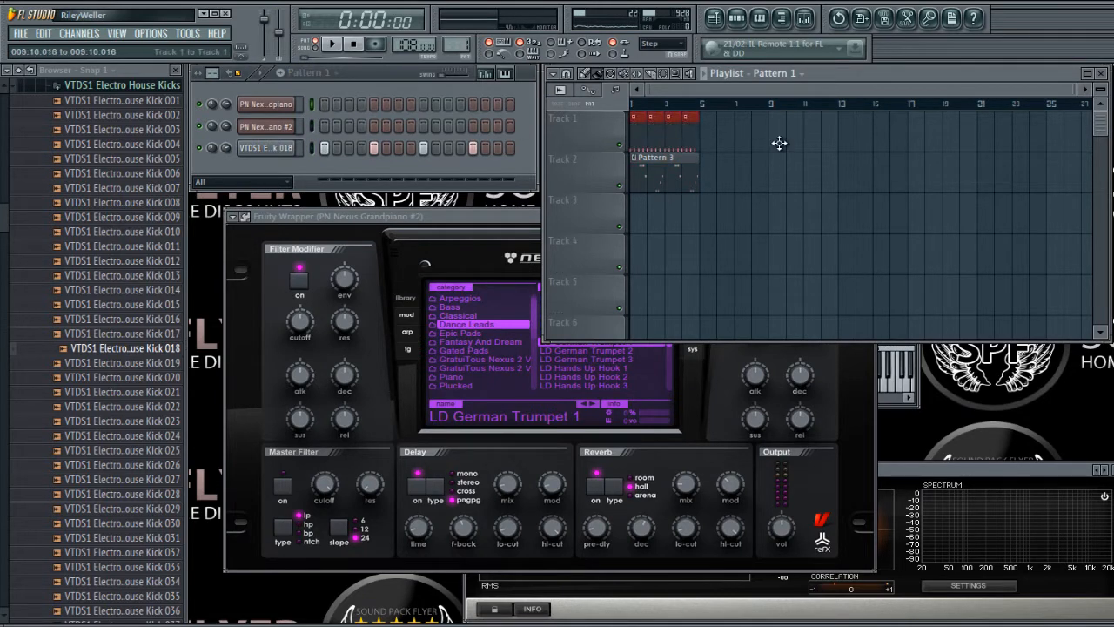
Move the Pattern 3 lead clip down to Track 3, keeping its start at bar 1.
scroll(779, 142, up, 5)
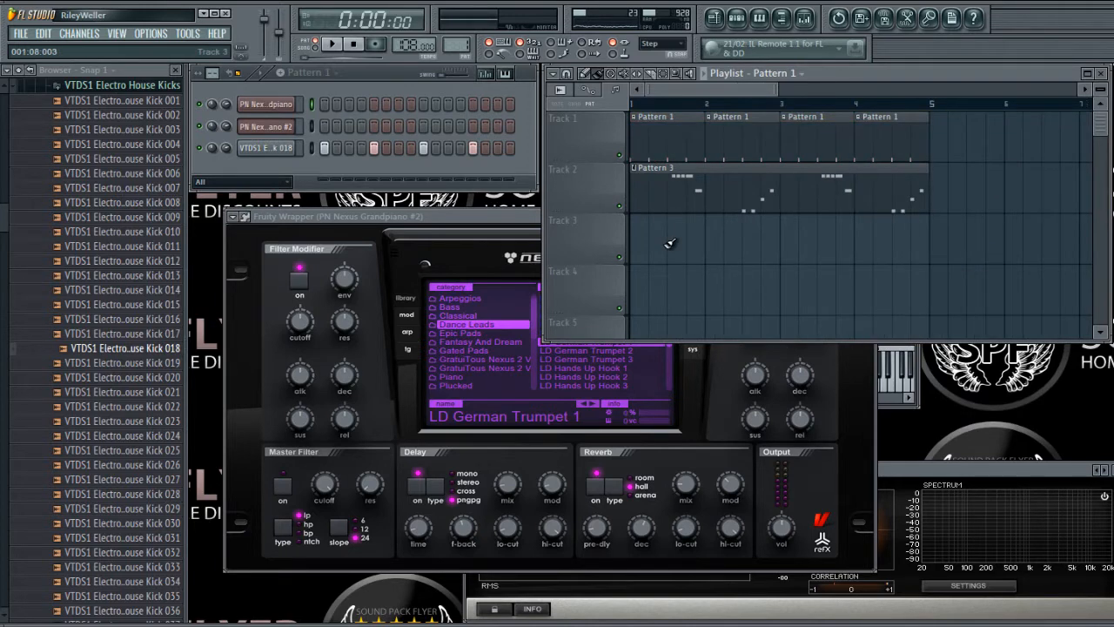
key(KP_Add)
drag(888, 192, 845, 256)
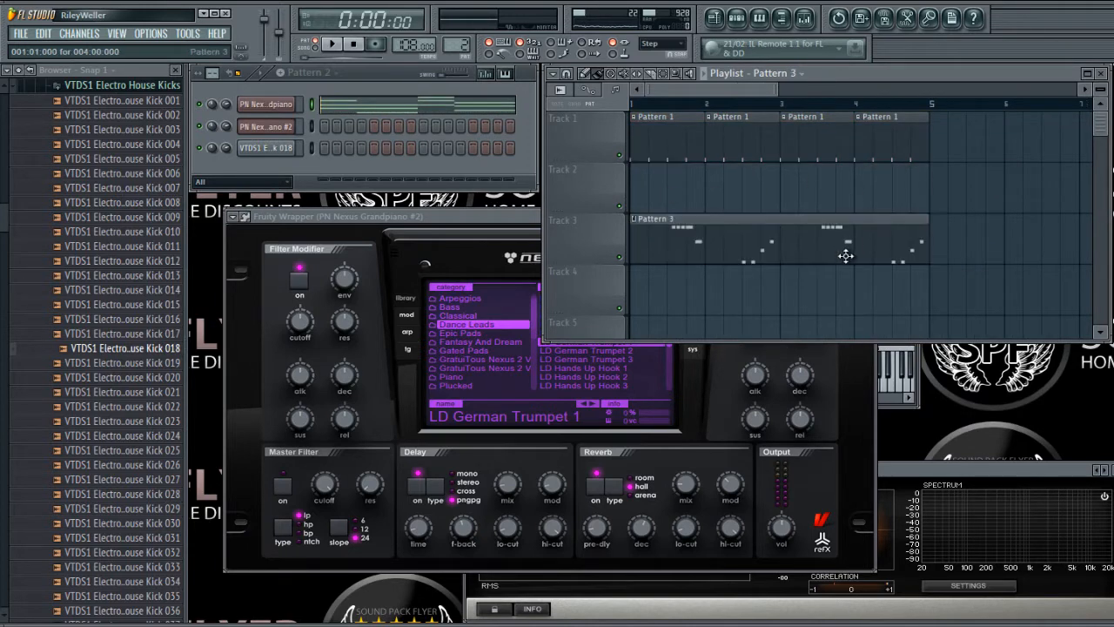
click(842, 178)
drag(918, 186, 684, 197)
right_click(688, 193)
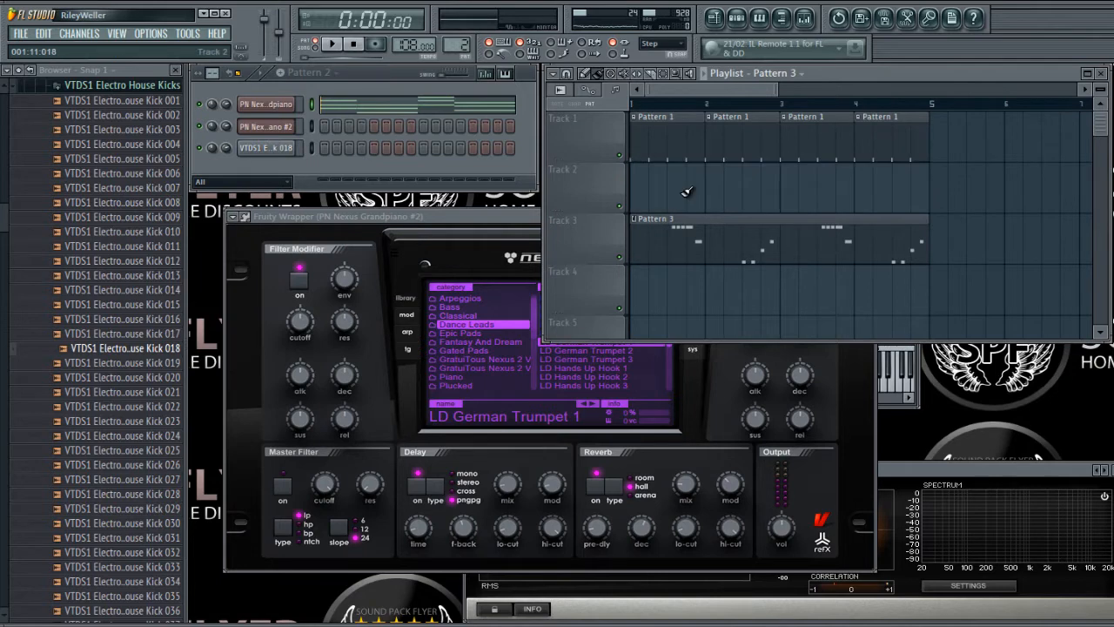
Select Pattern 2 and place two of its piano clips on Track 2, starting at bars 1 and 3.
key(KP_2)
click(688, 193)
drag(755, 186, 681, 193)
click(831, 191)
drag(861, 186, 809, 186)
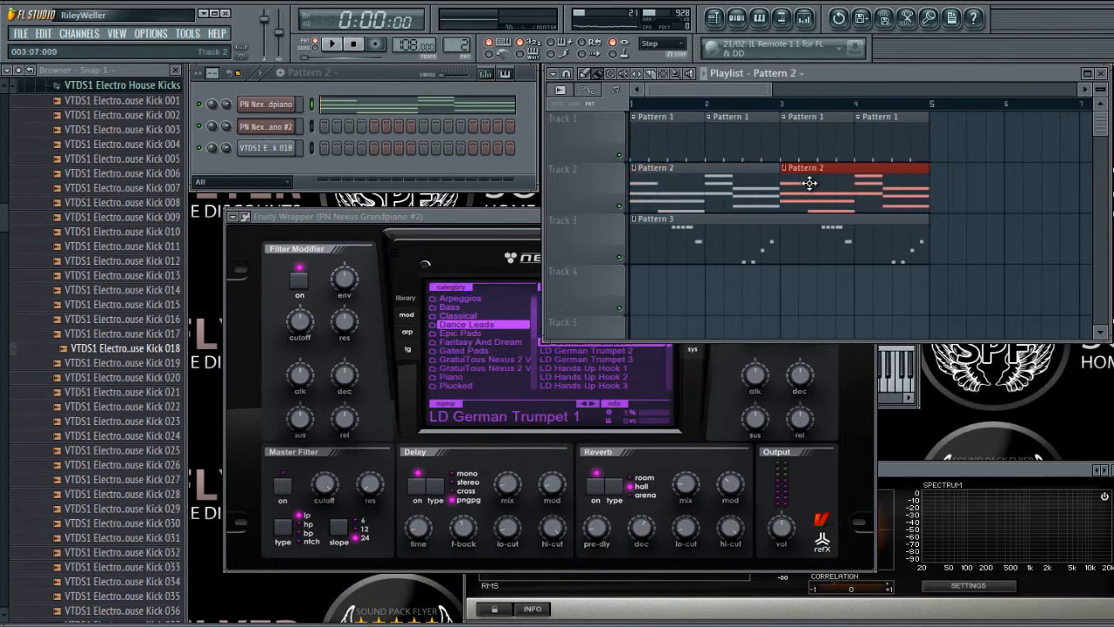
Rename Pattern 1 as KICK and give it a purple colour.
key(KP_1)
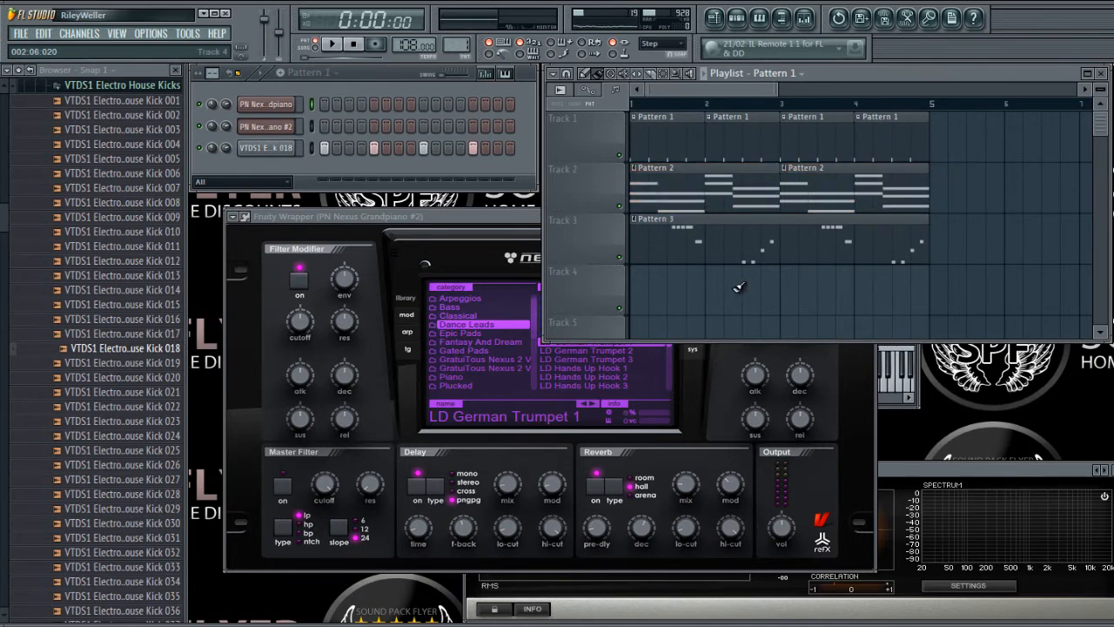
key(F2)
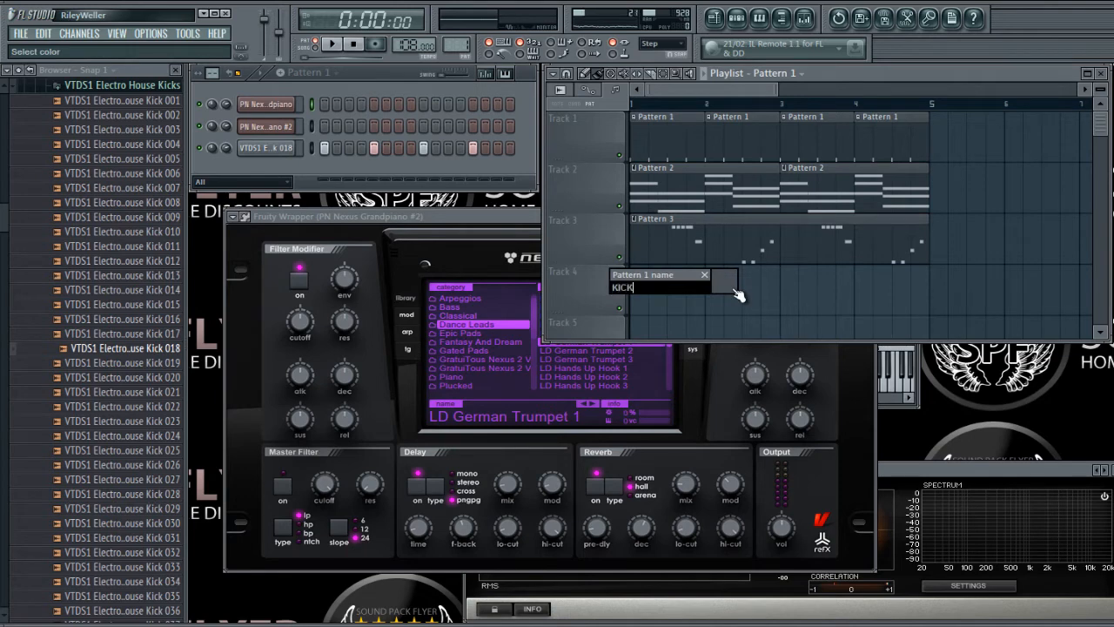
key(Return)
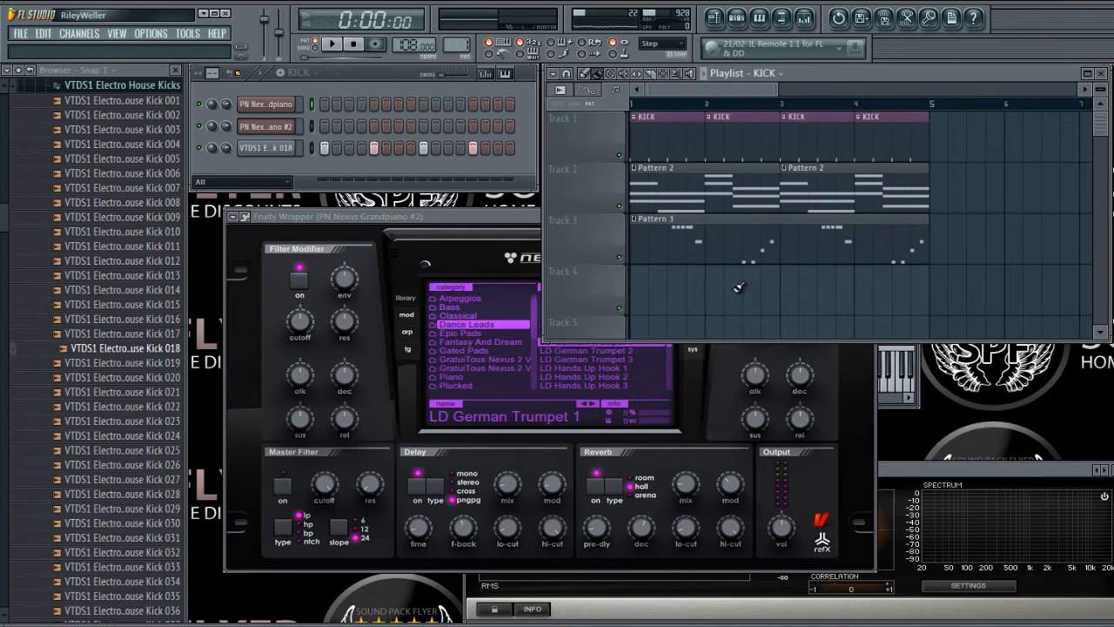
Rename Pattern 2 as PIANO with a beige colour and close its piano roll.
double_click(671, 181)
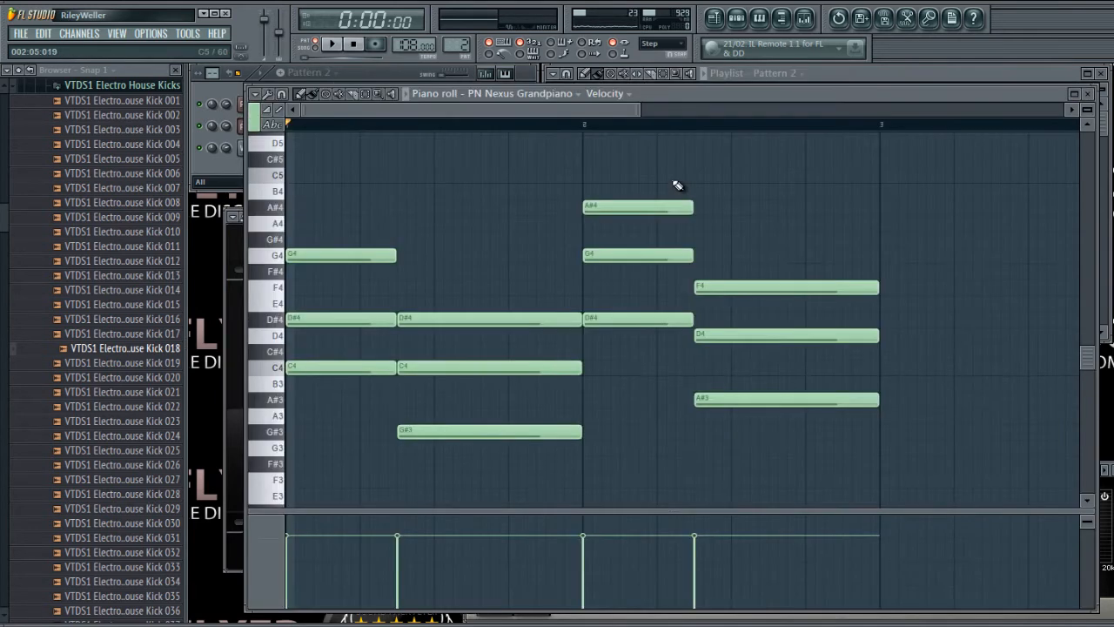
key(F2)
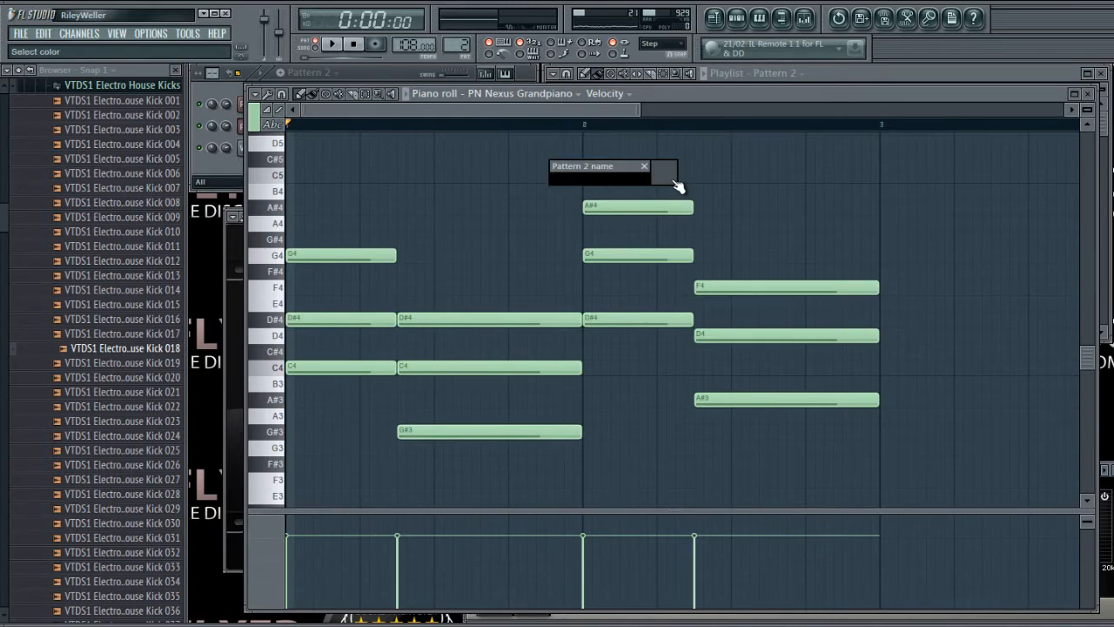
text(PIANO)
key(Return)
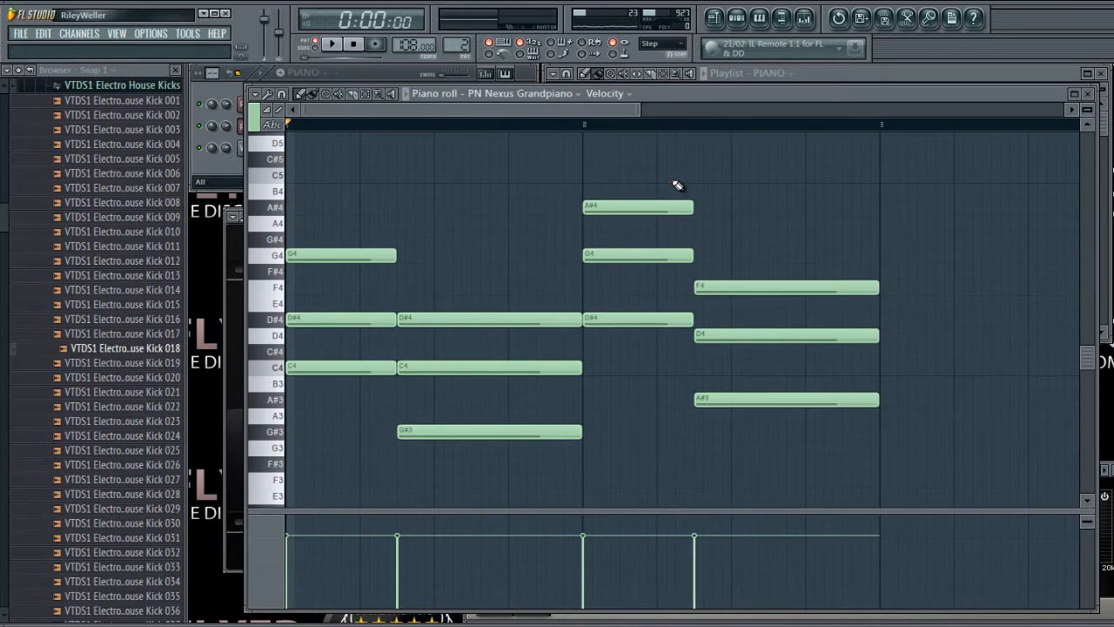
key(Escape)
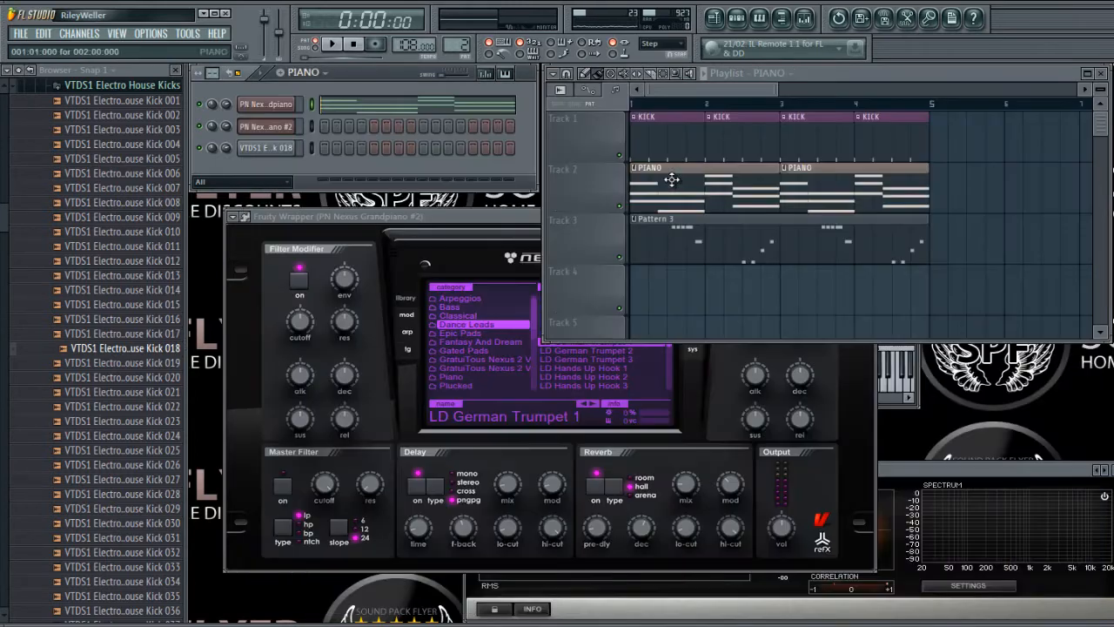
middle_click(269, 150)
key(Escape)
Rename Pattern 3 as SYNTH with a brown colour and close its piano roll.
double_click(708, 237)
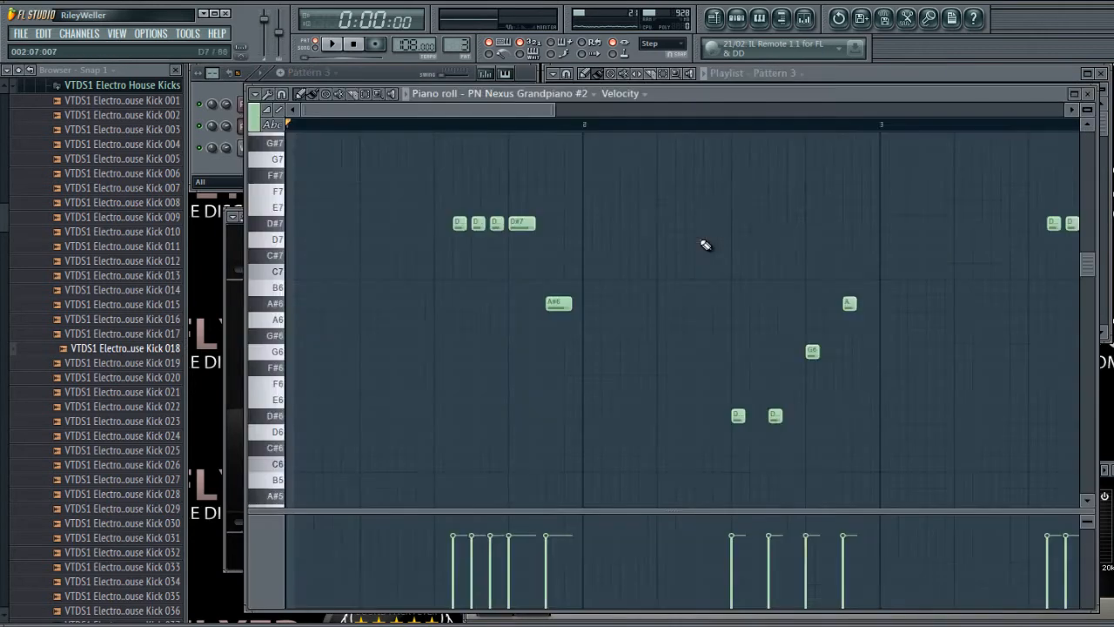
key(F2)
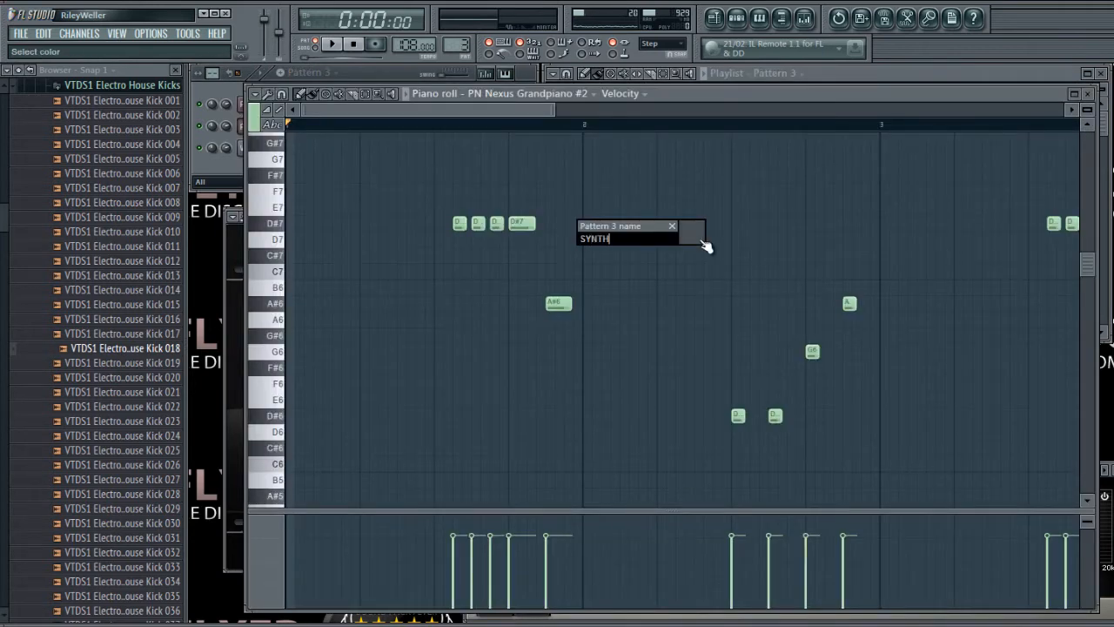
text(SYNTH)
key(Return)
key(Escape)
Open the lead channel's Nexus plugin, reselect its preset so the channel is named LD German Trumpet 1, and close the plugin windows.
click(283, 128)
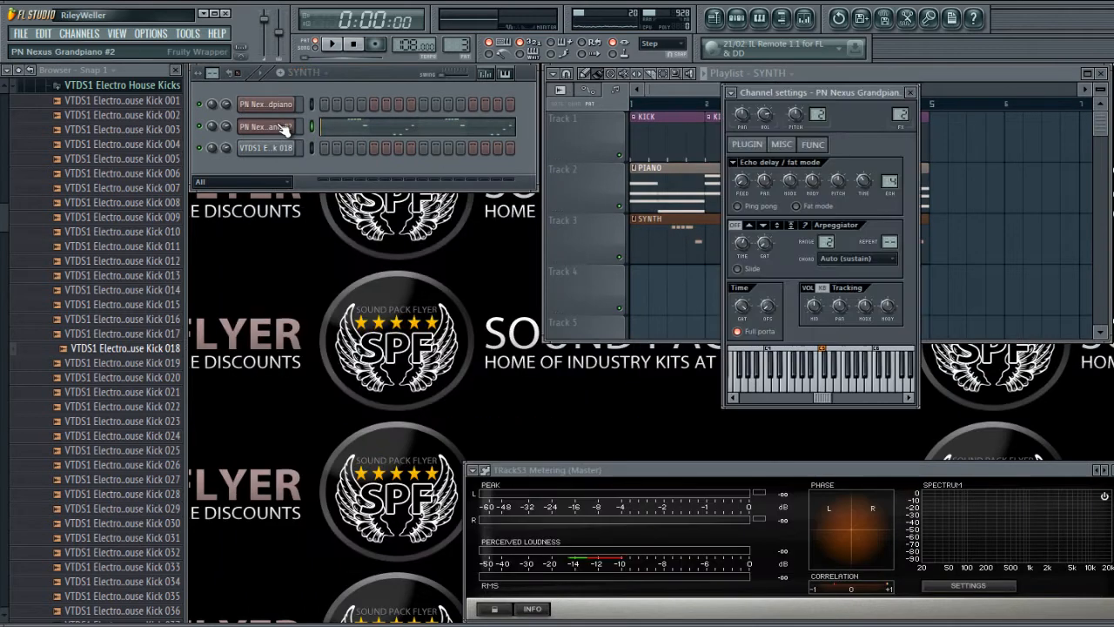
click(747, 144)
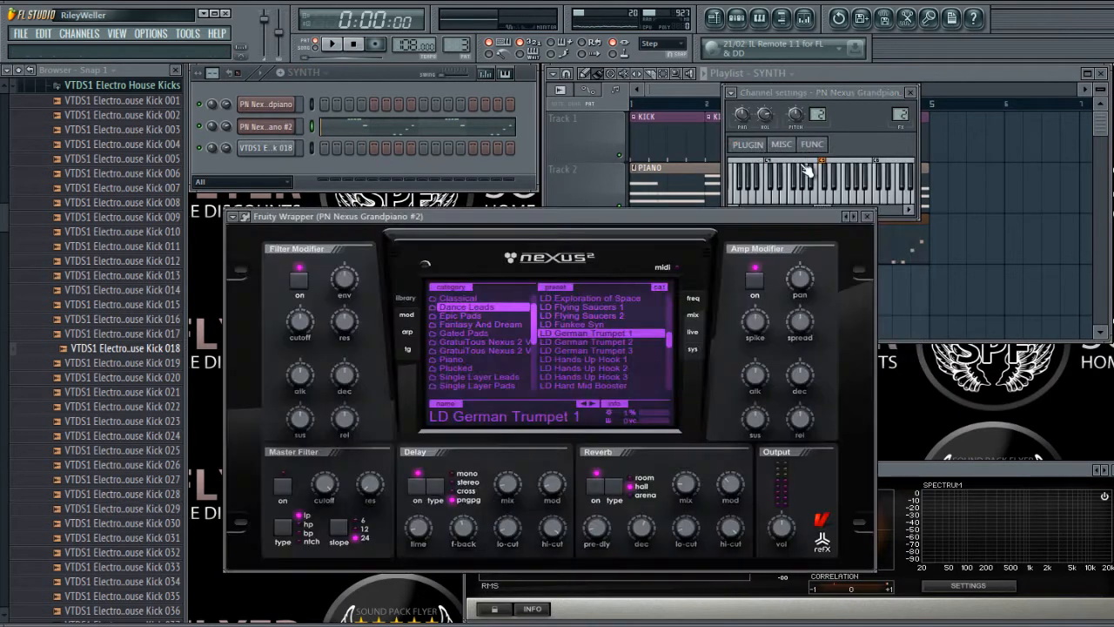
click(847, 216)
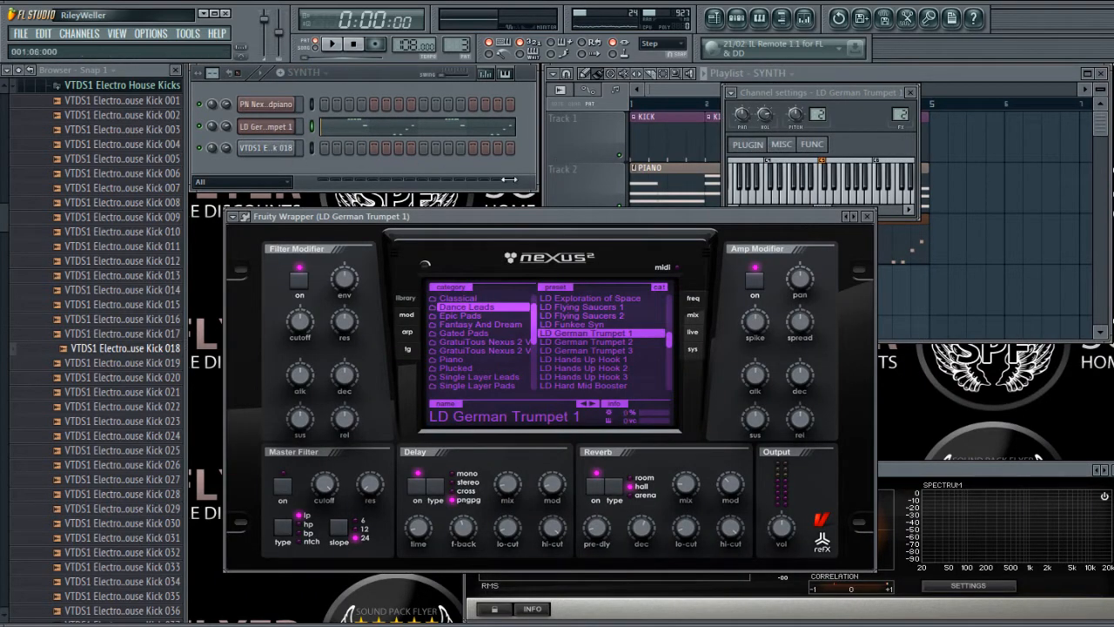
key(Escape)
key(Escape)
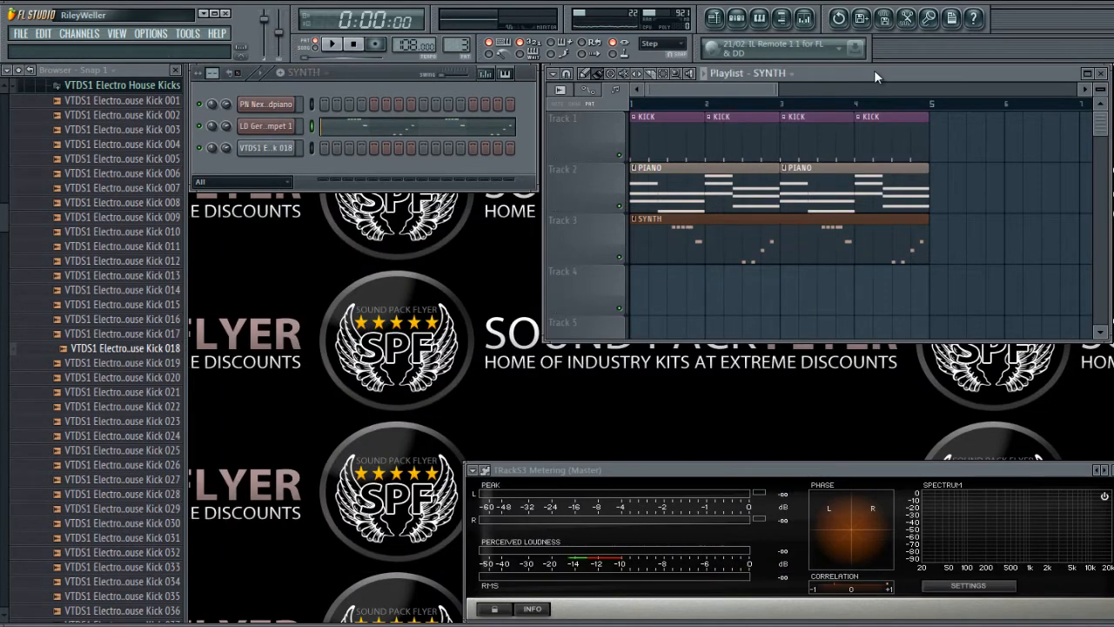
Play the Playlist arrangement in song mode and open the SYNTH clip's piano roll with all four bars in view.
key(space)
key(space)
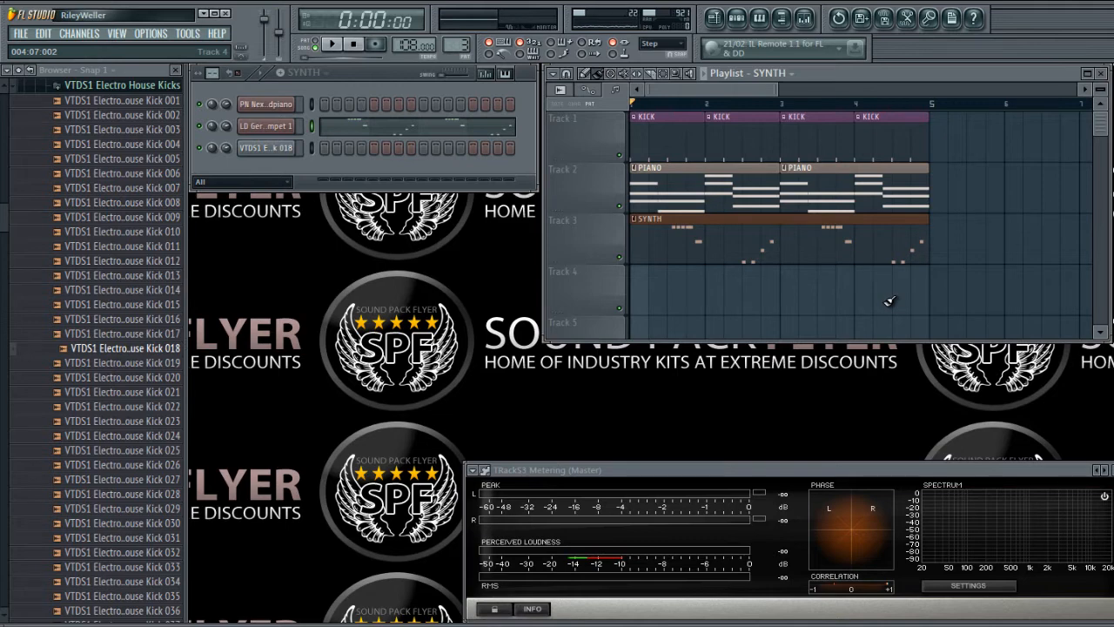
key(space)
double_click(890, 253)
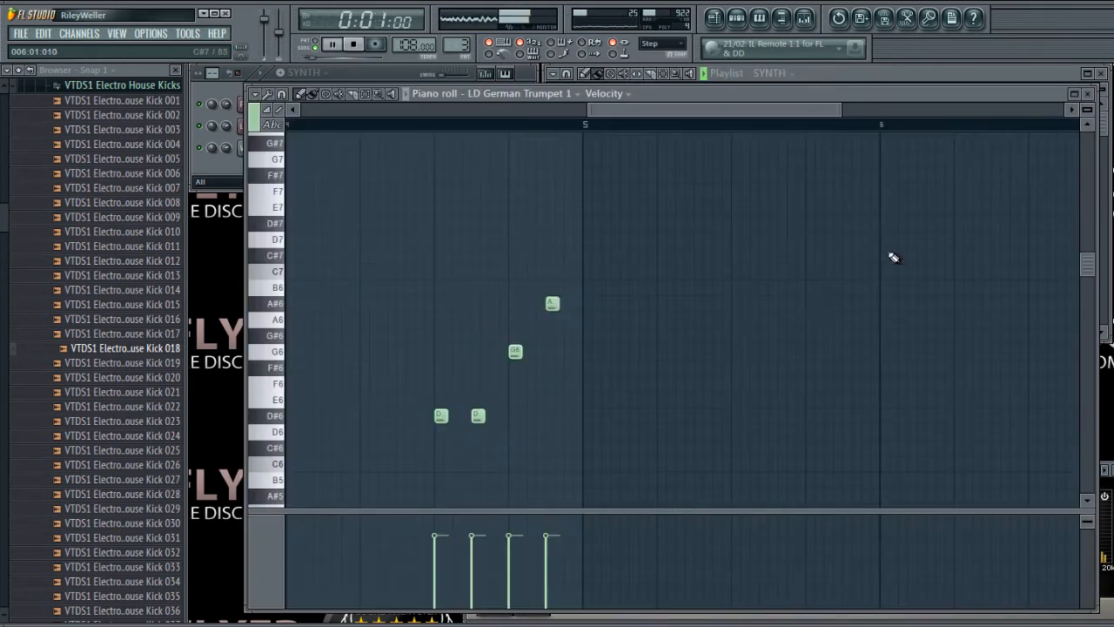
scroll(727, 275, down, 2)
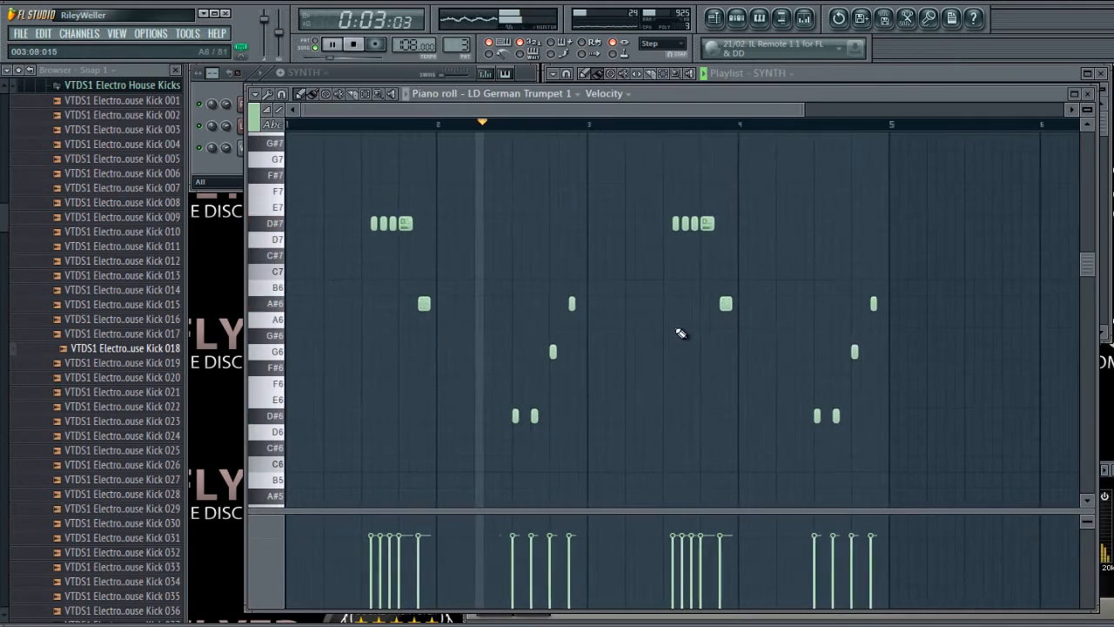
Stop playback and add short D#7, A#6, D#7, C7 and D7 notes in sequence across bar 4 of the lead melody.
scroll(751, 367, up, 1)
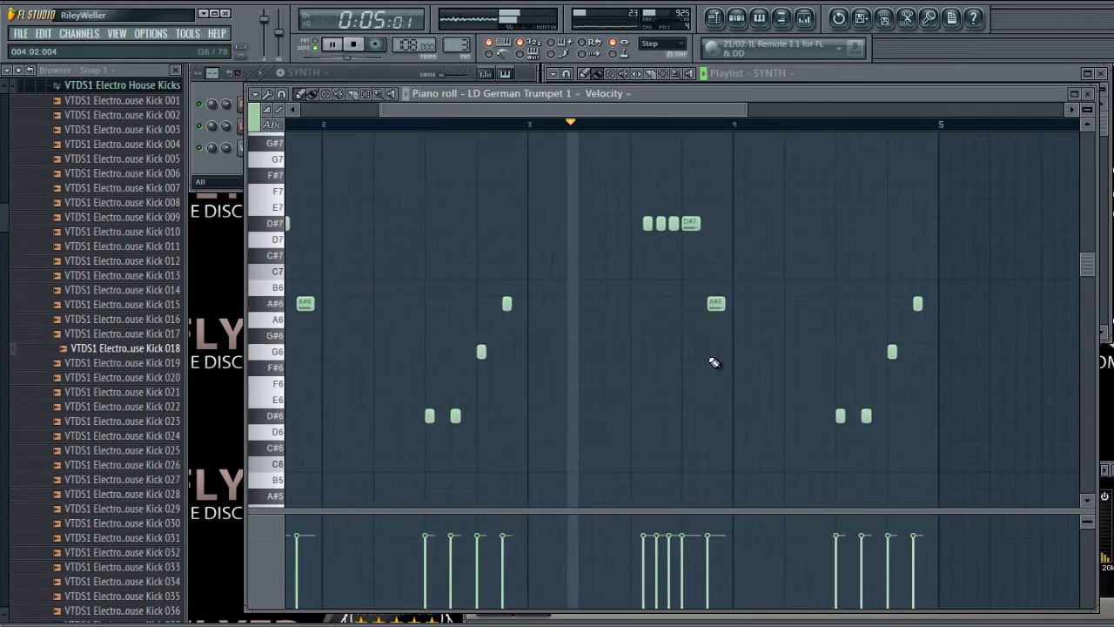
scroll(697, 362, down, 1)
scroll(801, 355, up, 1)
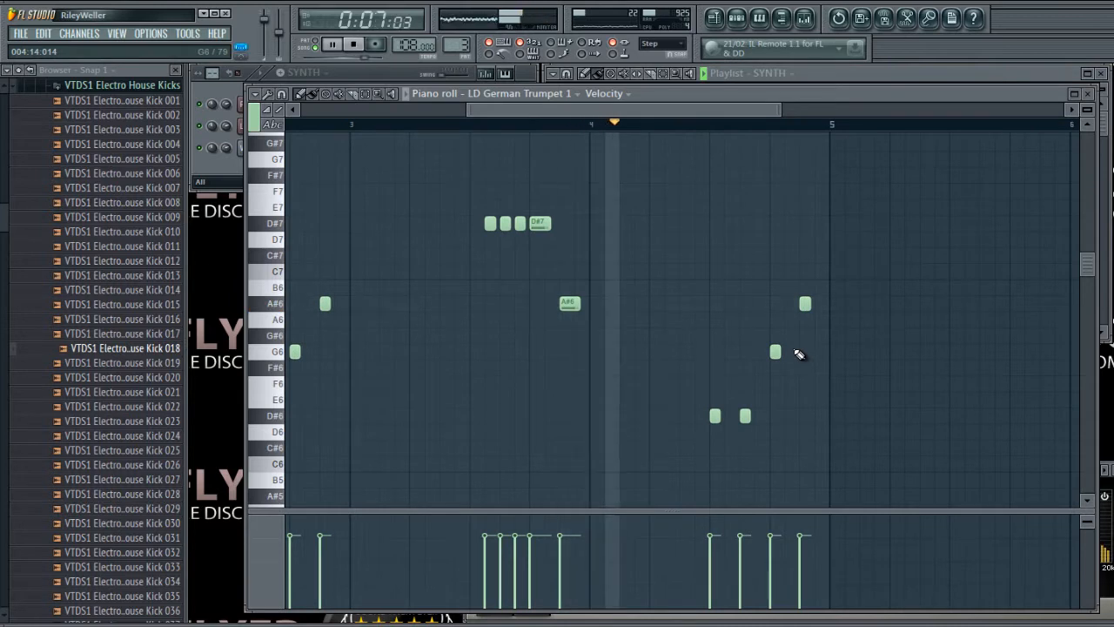
key(space)
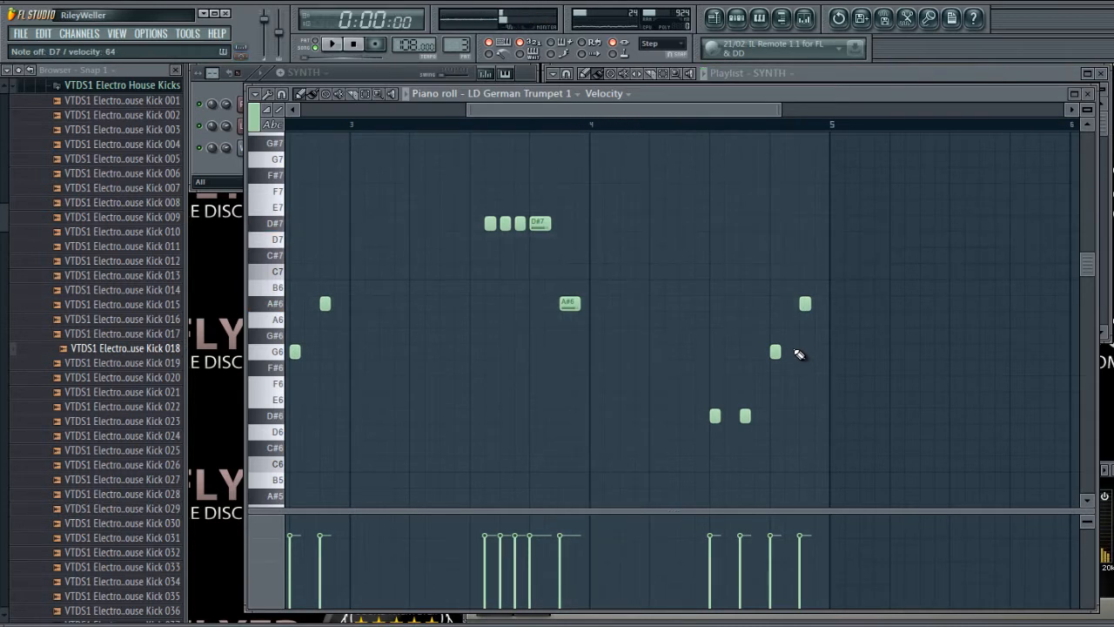
click(652, 224)
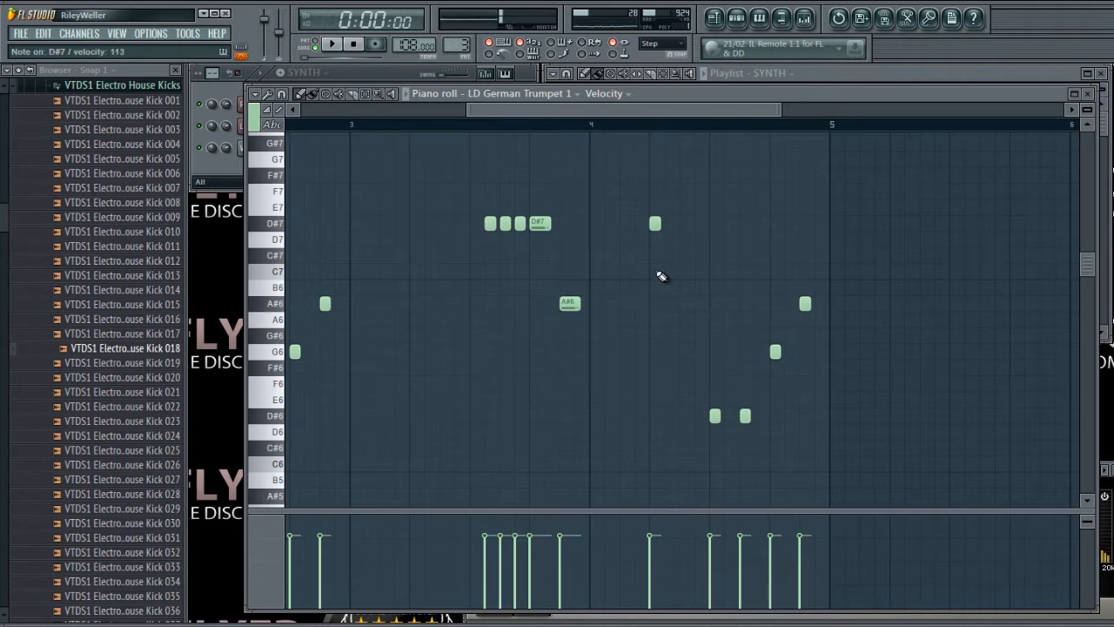
click(682, 303)
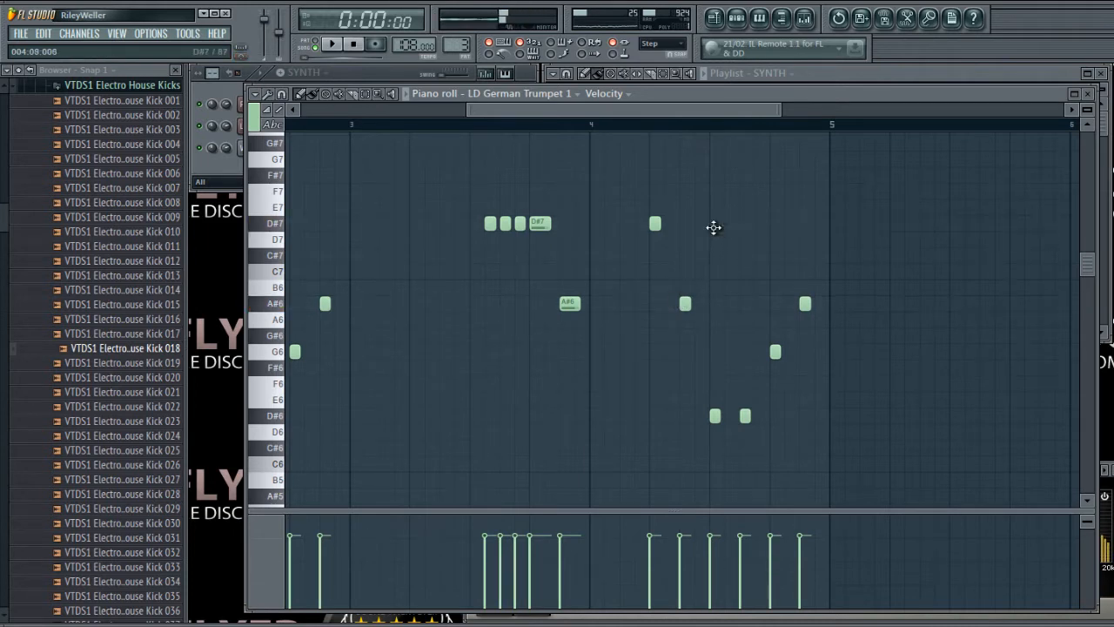
click(714, 225)
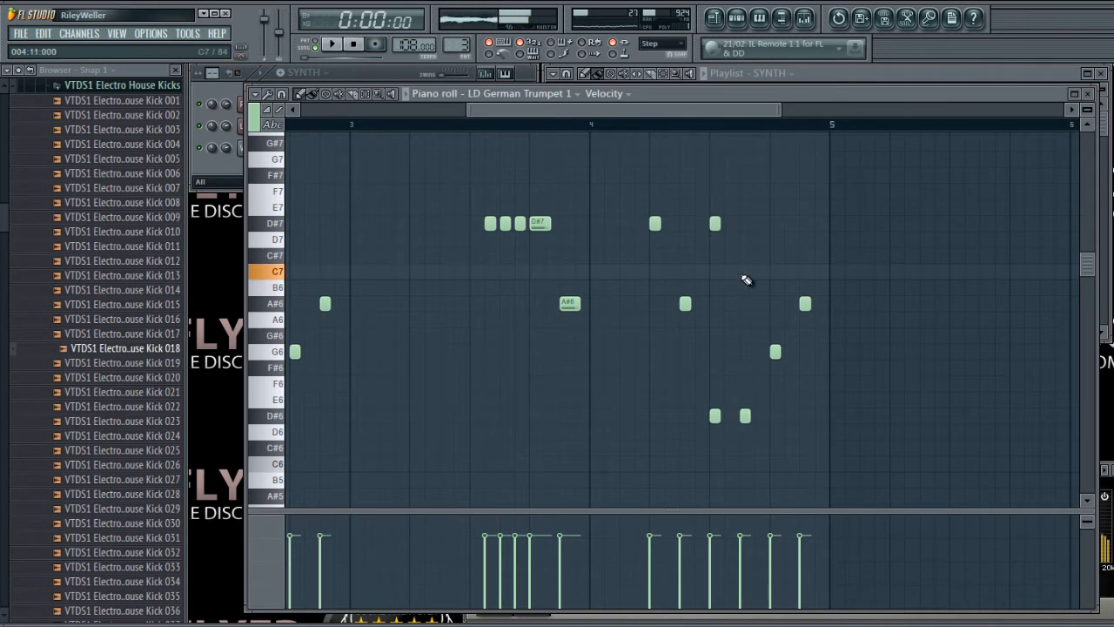
click(742, 272)
click(772, 240)
Delete the two D#6 notes and the G6 note in bar 4, and play the melody from the middle of bar 3.
right_click(745, 416)
right_click(715, 416)
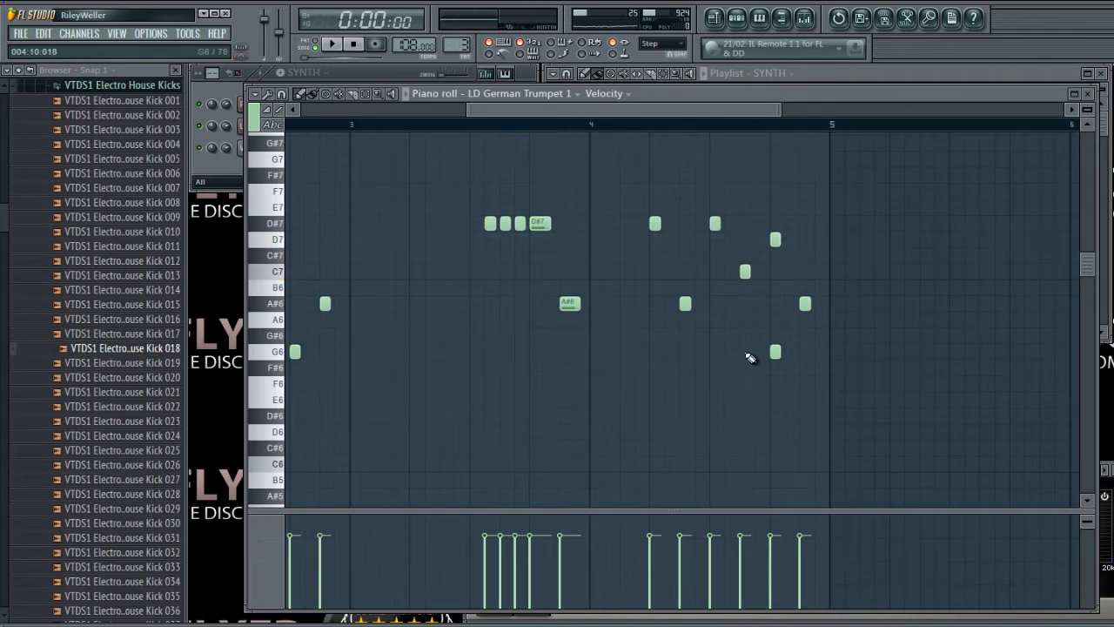
right_click(774, 349)
key(space)
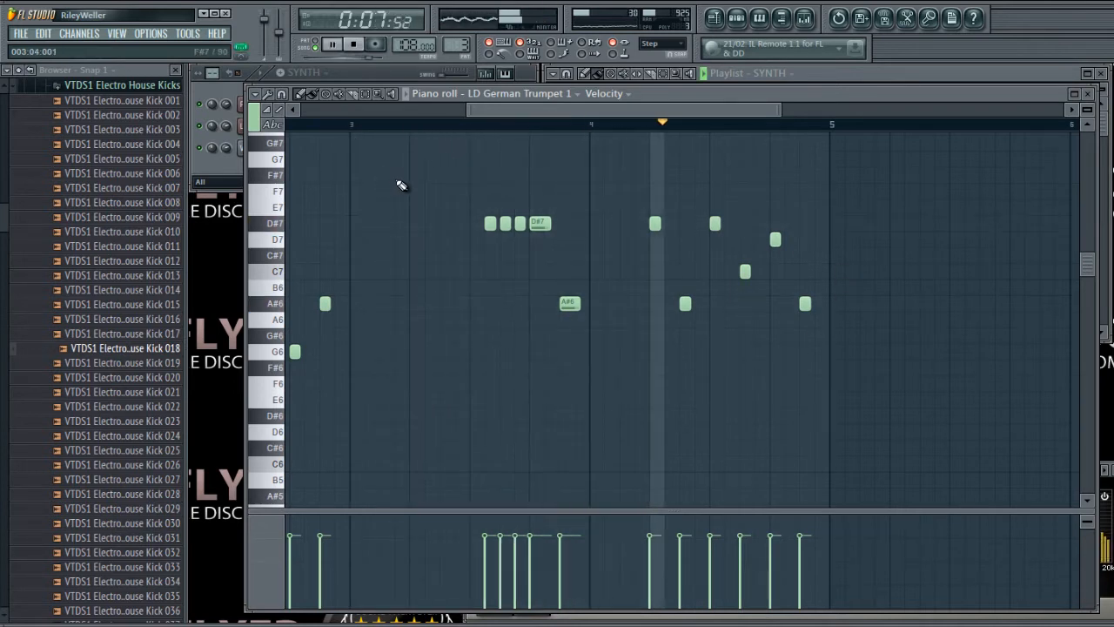
click(477, 124)
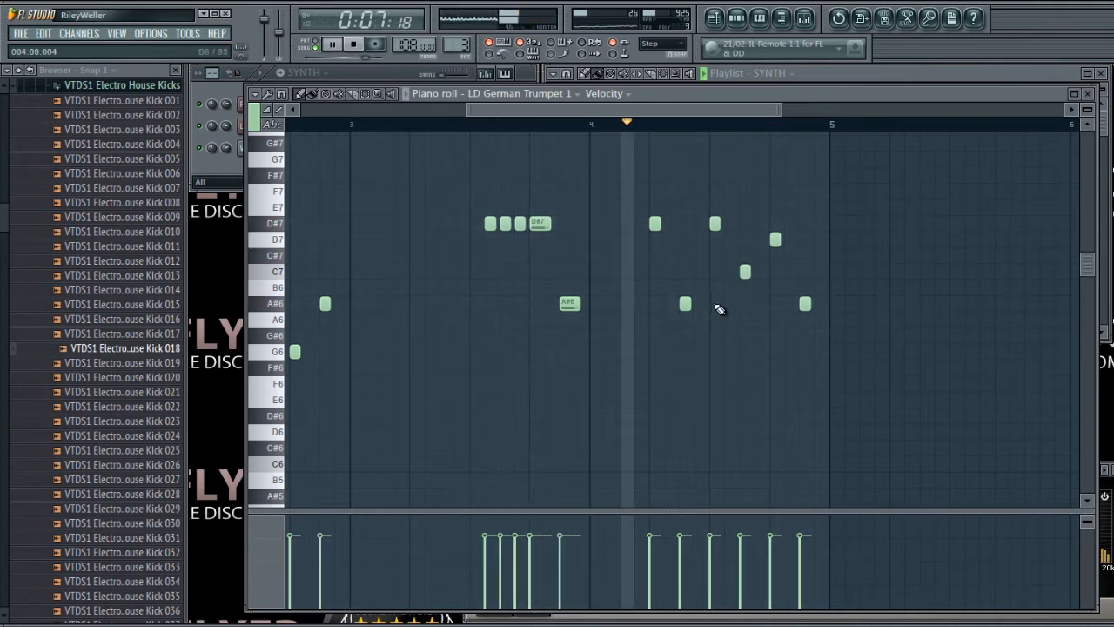
key(space)
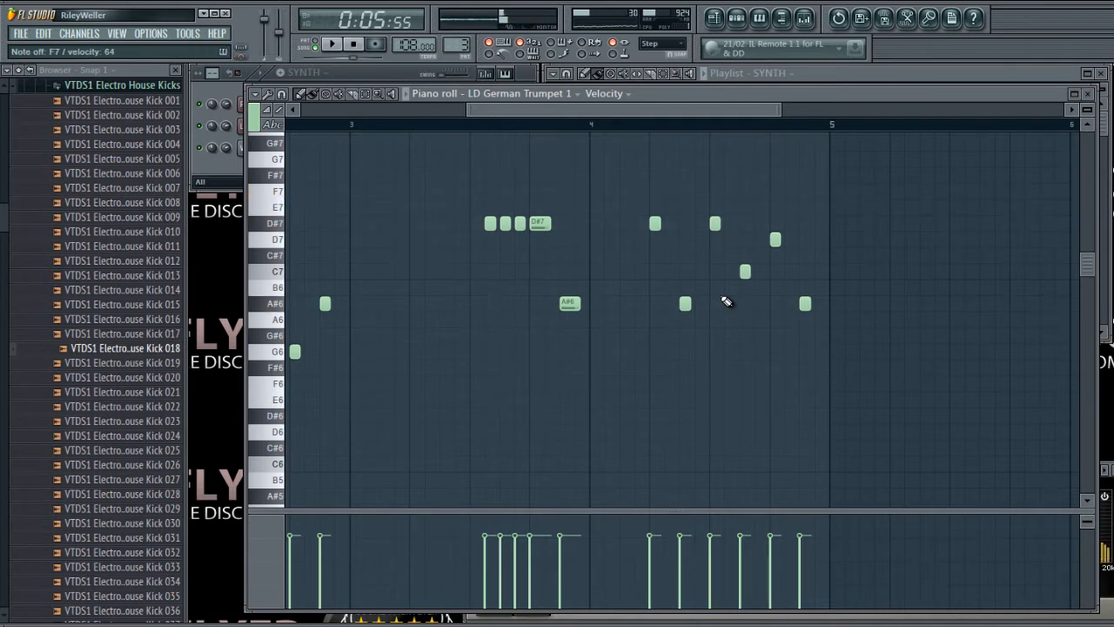
Raise the C7 note in bar 4 to F7, stretch it over the next beat, and delete the D7 note below it.
drag(744, 269, 789, 190)
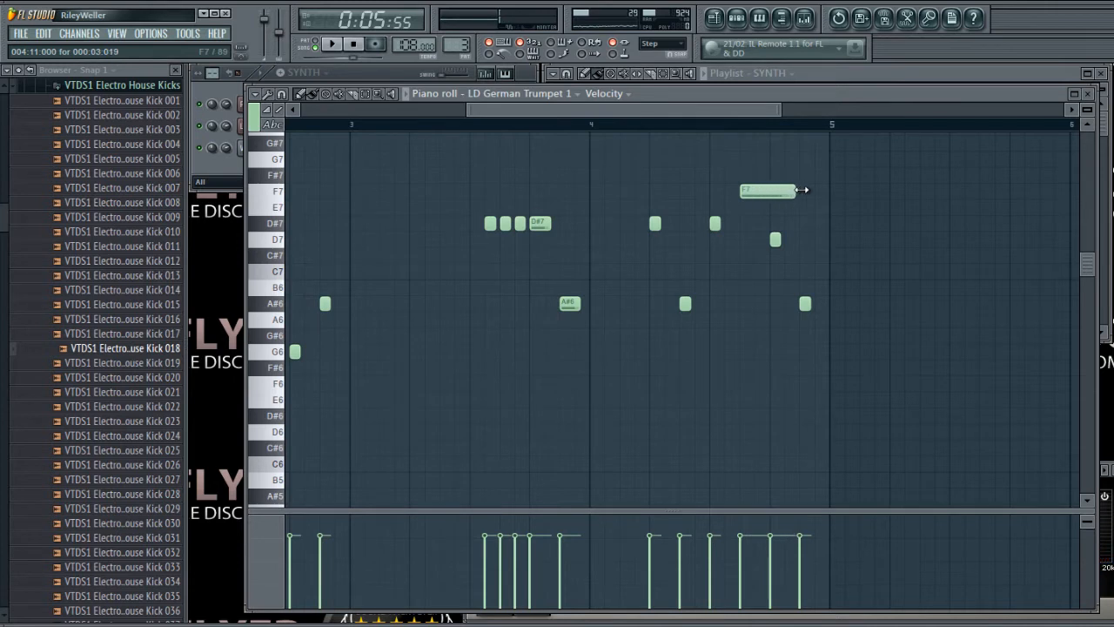
right_click(774, 240)
scroll(825, 322, up, 3)
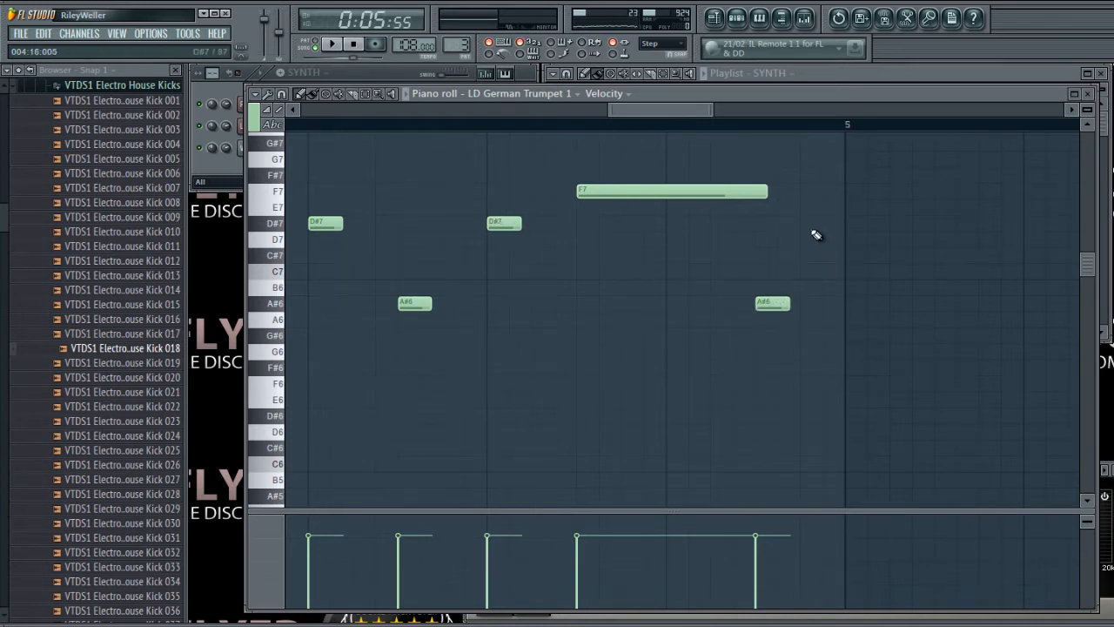
ctrl+scroll(816, 235, down, 3)
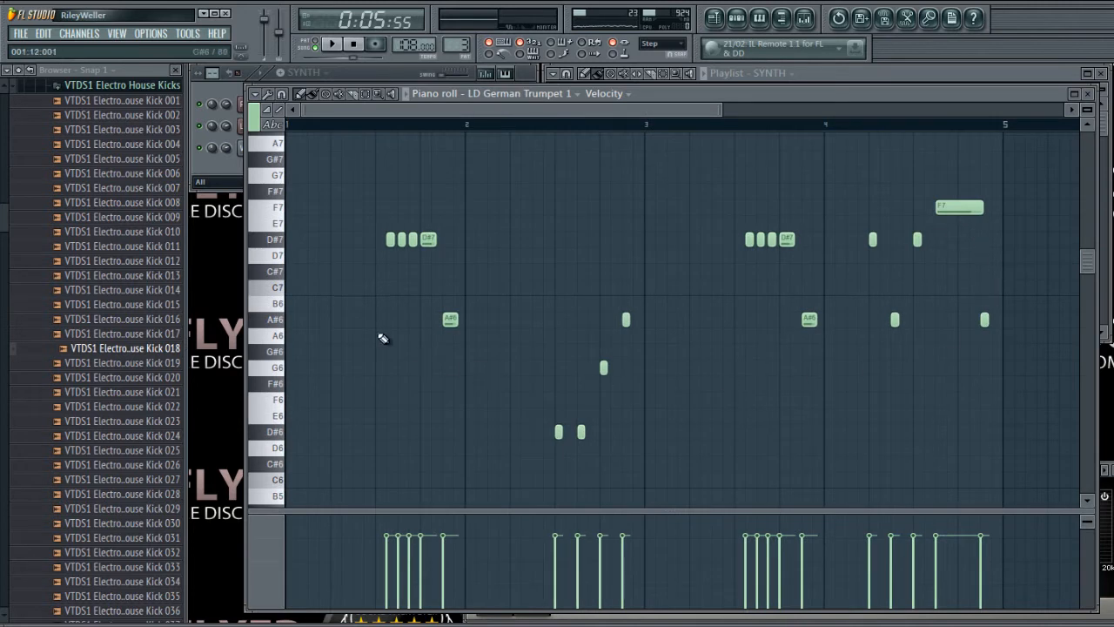
ctrl+drag(405, 264, 503, 252)
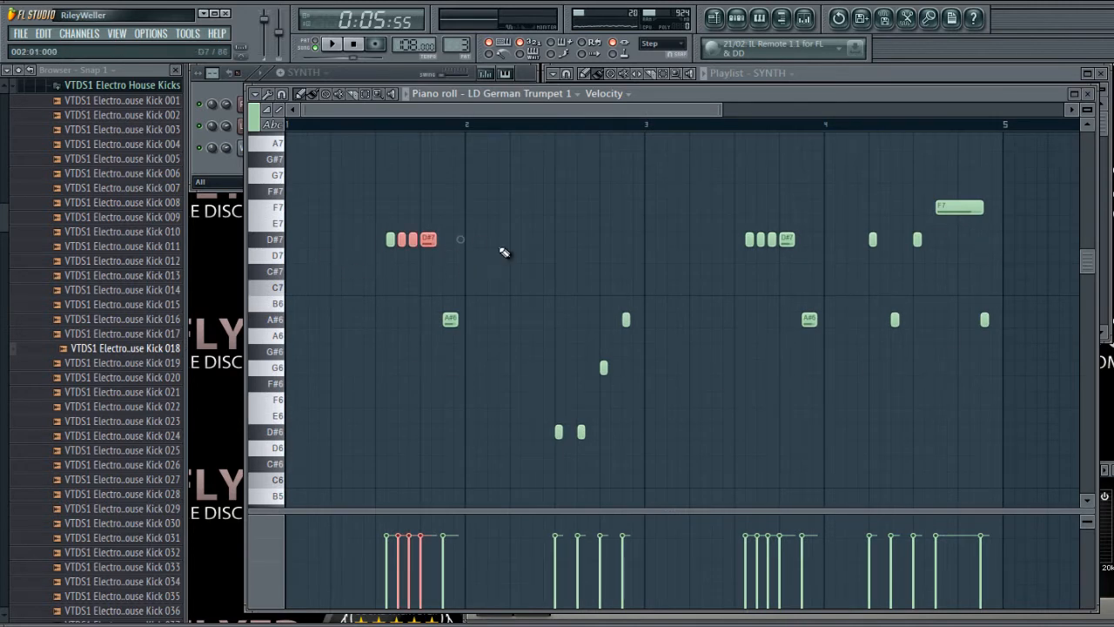
ctrl+click(508, 250)
Add a D#7 note at the end of bar 4 with the length of the other short D#7 notes, and play the melody.
ctrl+scroll(955, 327, up, 2)
ctrl+scroll(955, 327, up, 3)
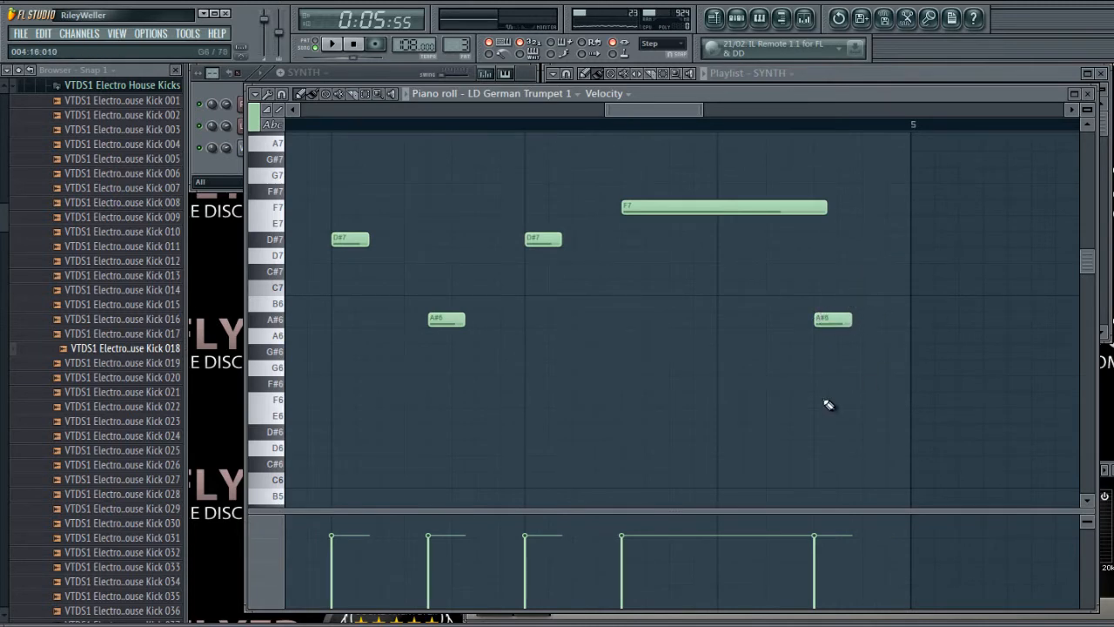
shift+drag(540, 241, 878, 240)
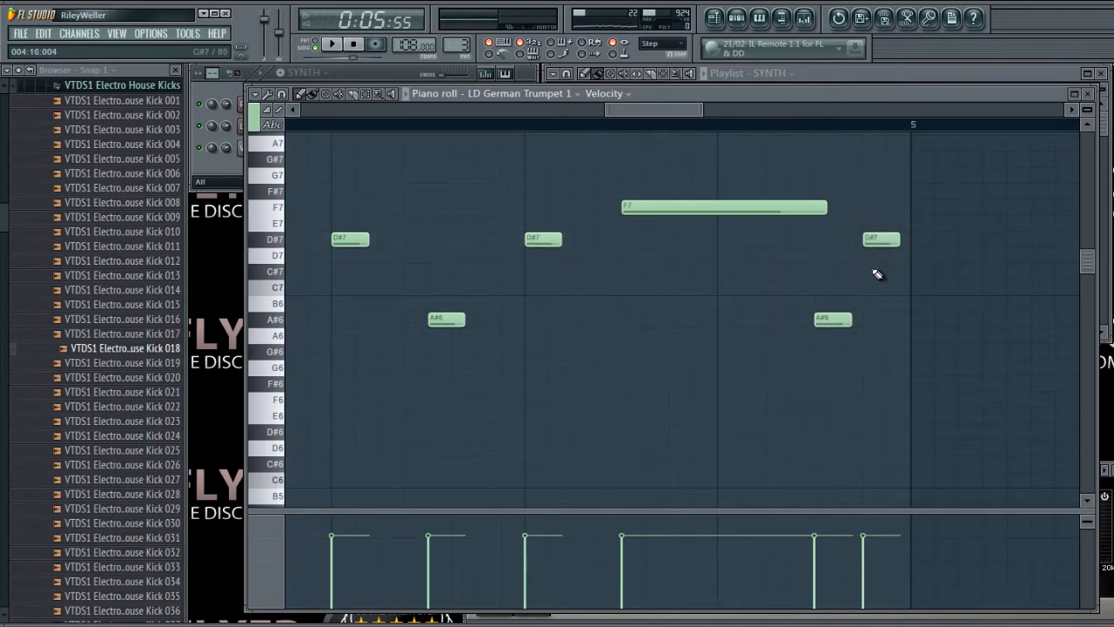
scroll(909, 235, down, 4)
key(space)
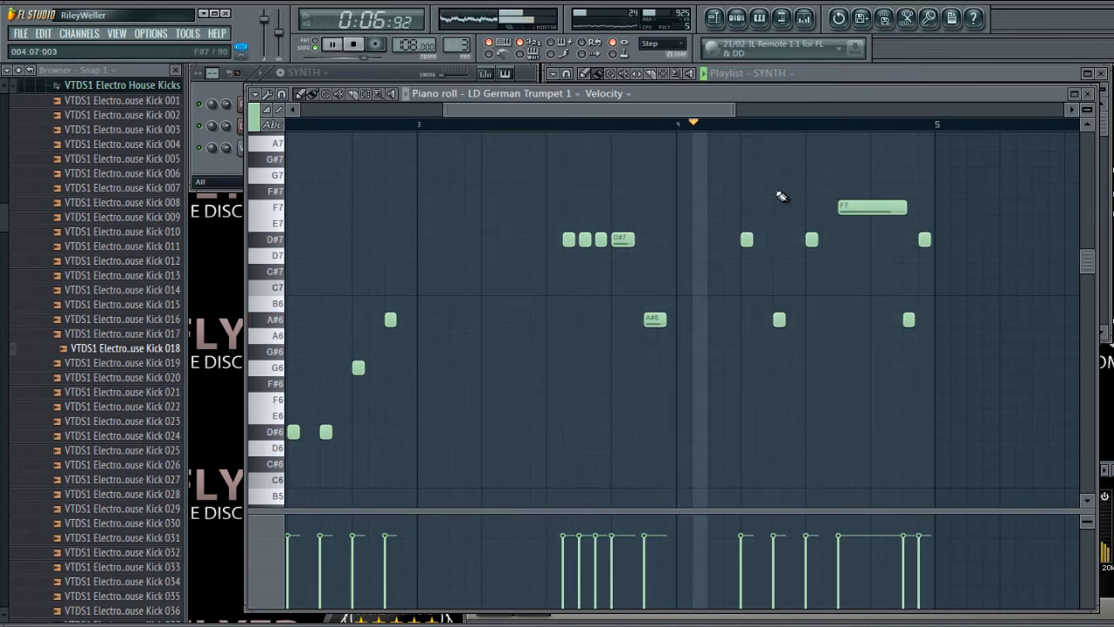
key(space)
Insert a short A6 note at the F7 note's start in bar 4, and shift the F7 to beat 4 and shorten it.
scroll(843, 261, up, 2)
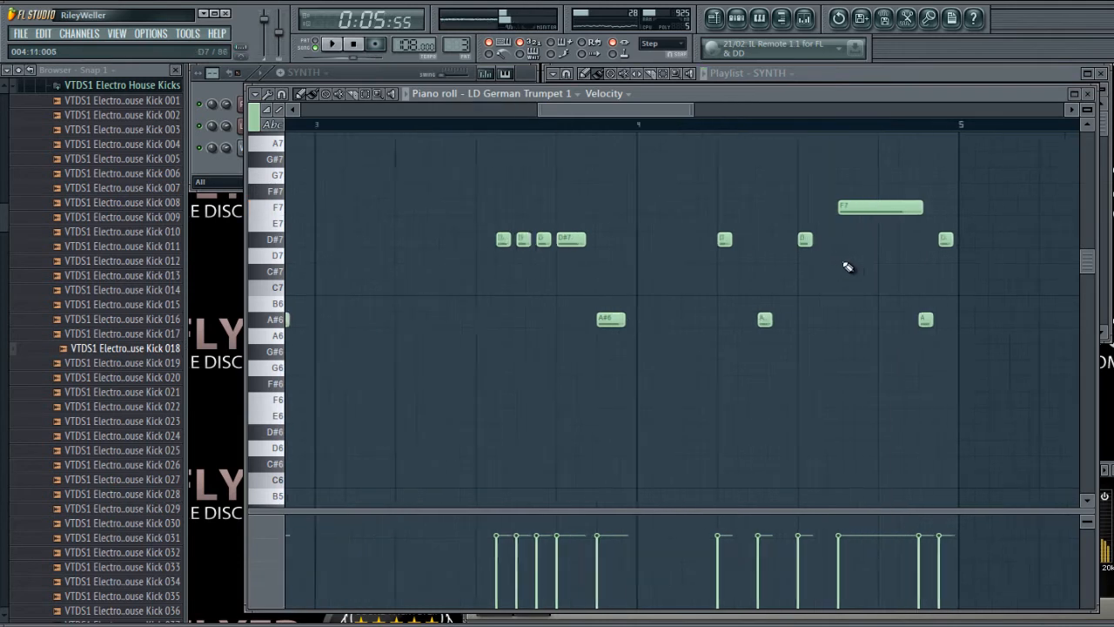
drag(850, 318, 844, 341)
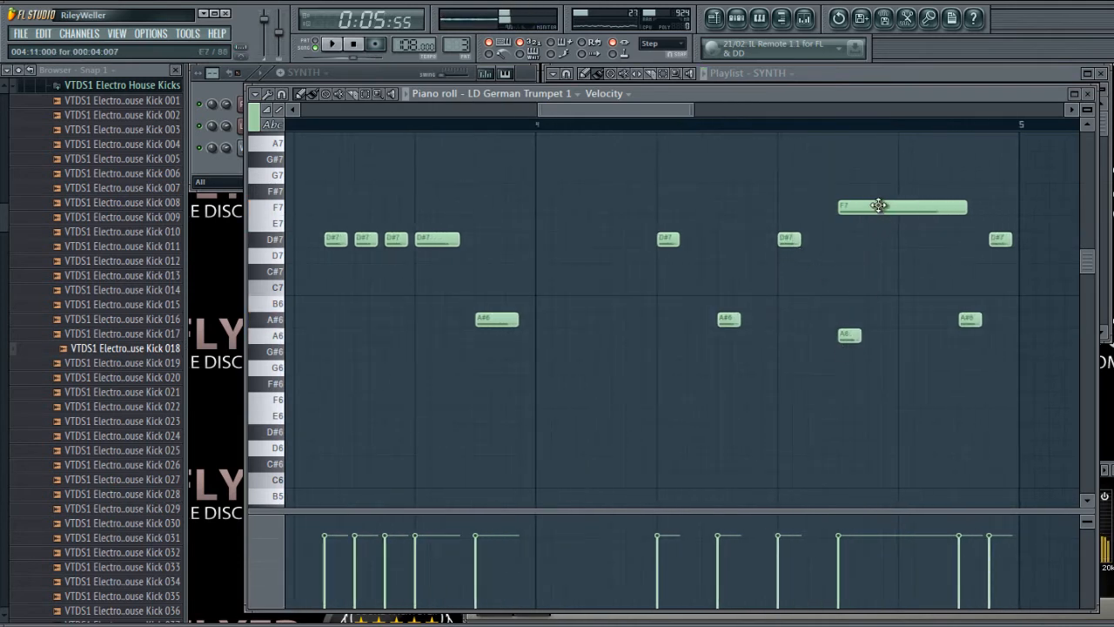
drag(876, 206, 913, 212)
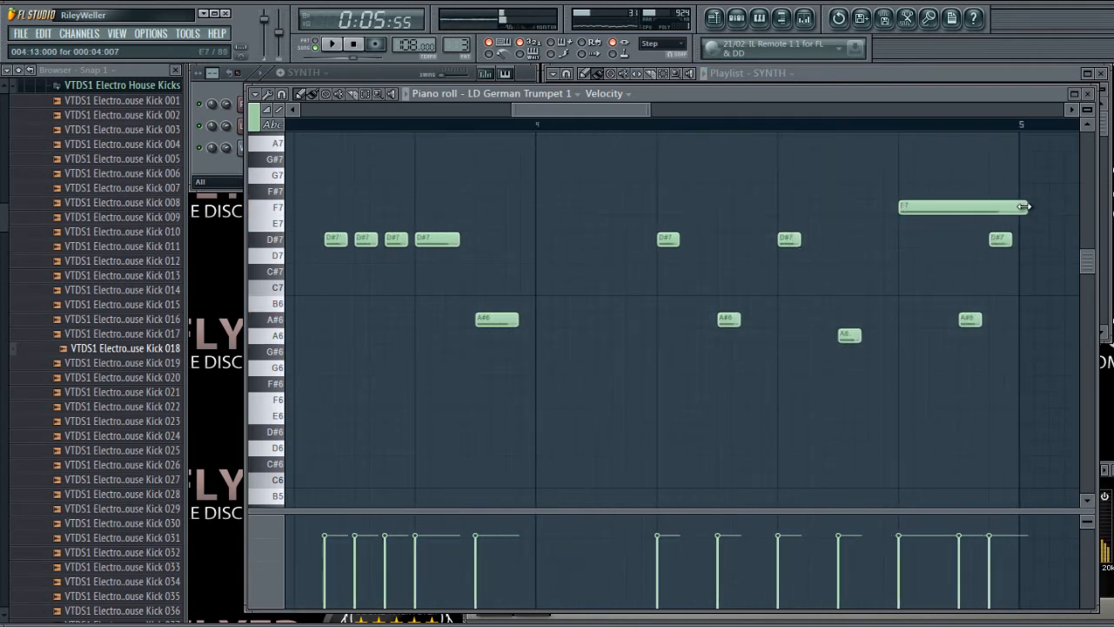
drag(1023, 208, 958, 211)
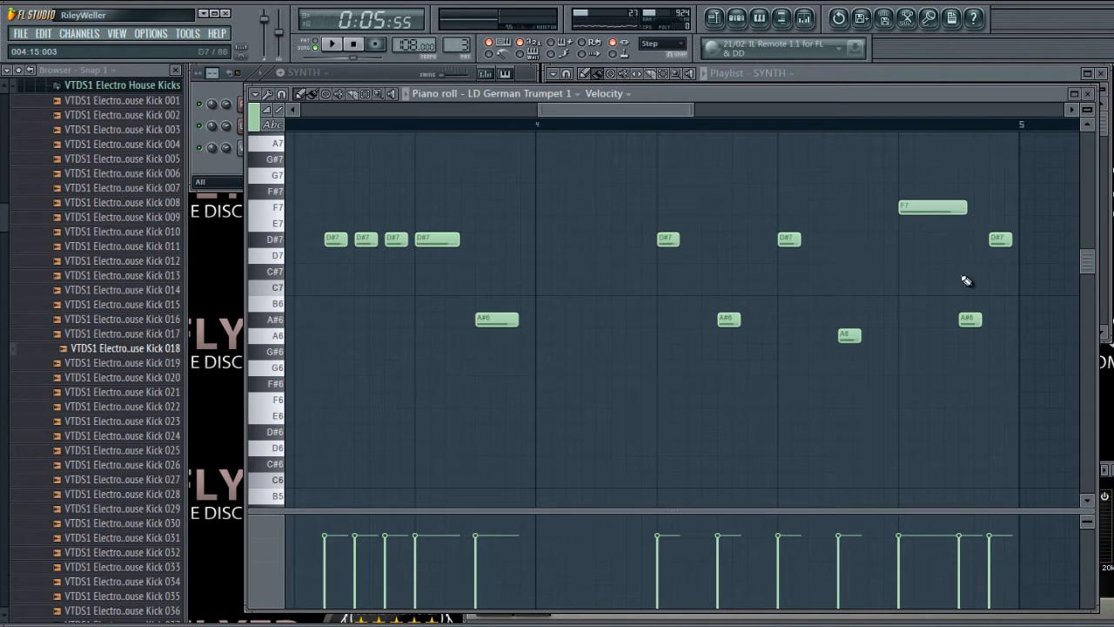
Delete the A#6 note at the end of bar 4 and listen to the melody.
right_click(968, 321)
key(space)
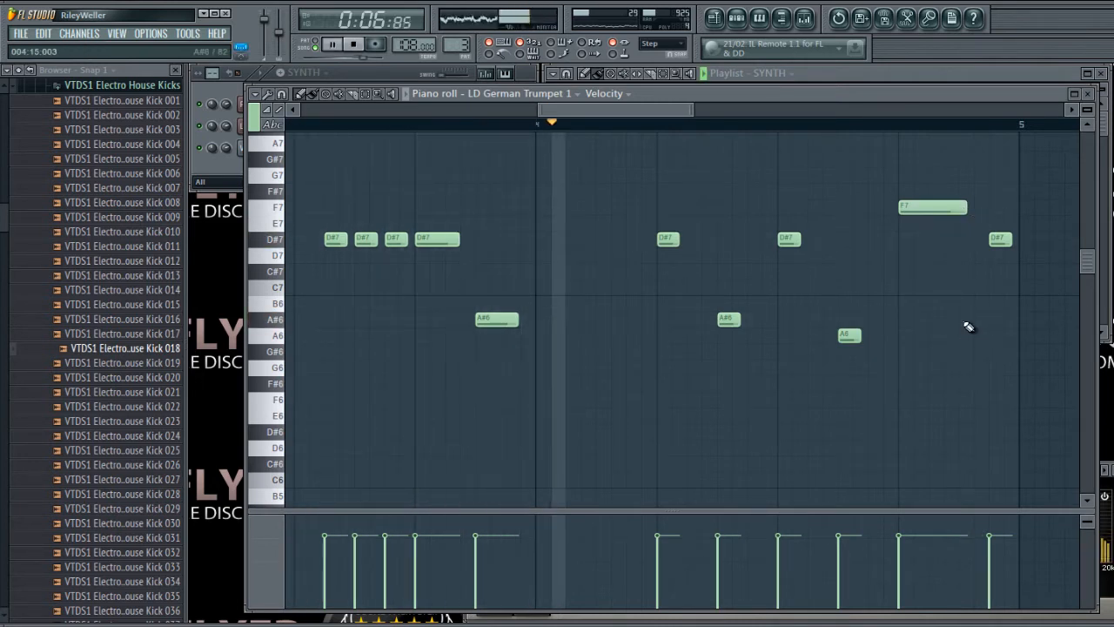
key(space)
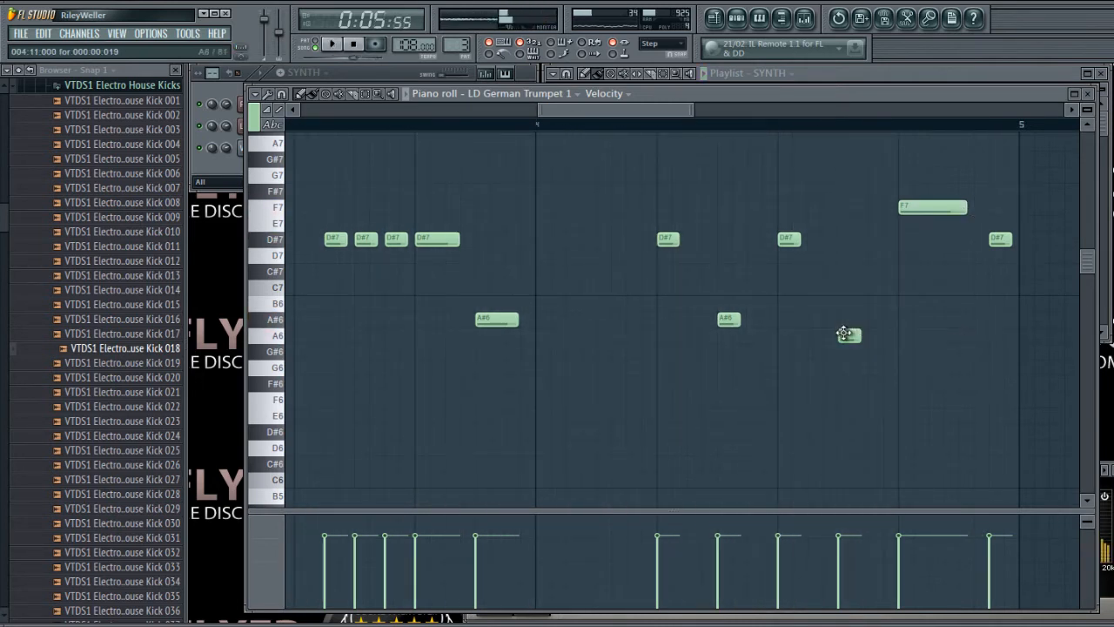
Raise the A6 note in bar 4 to A#6 and play the melody from the start of that bar.
drag(848, 333, 843, 316)
click(535, 127)
key(space)
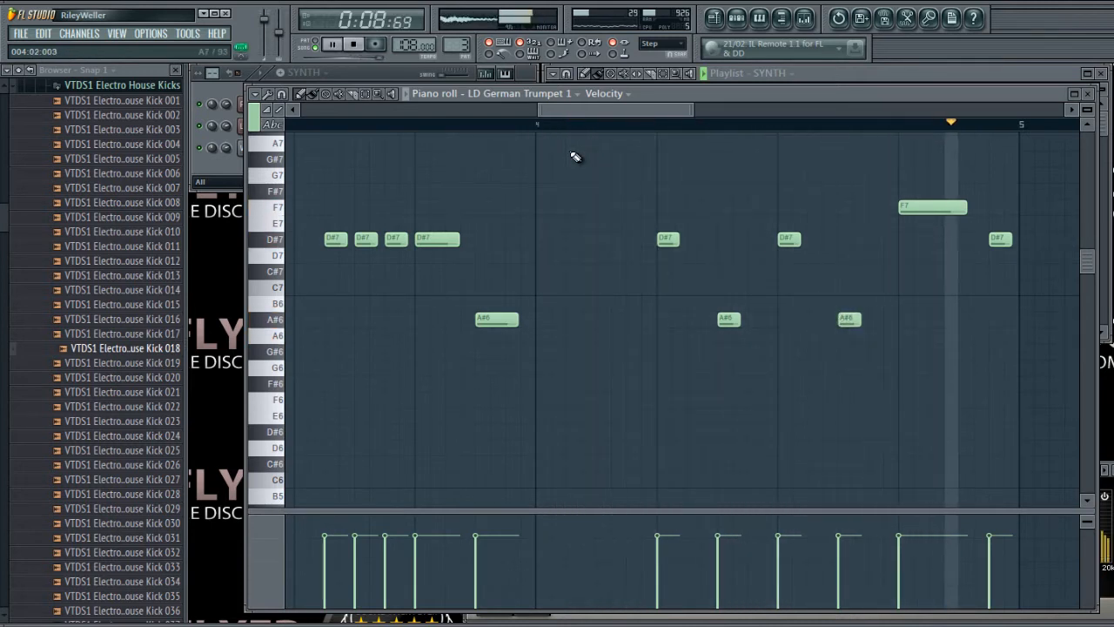
scroll(731, 181, down, 4)
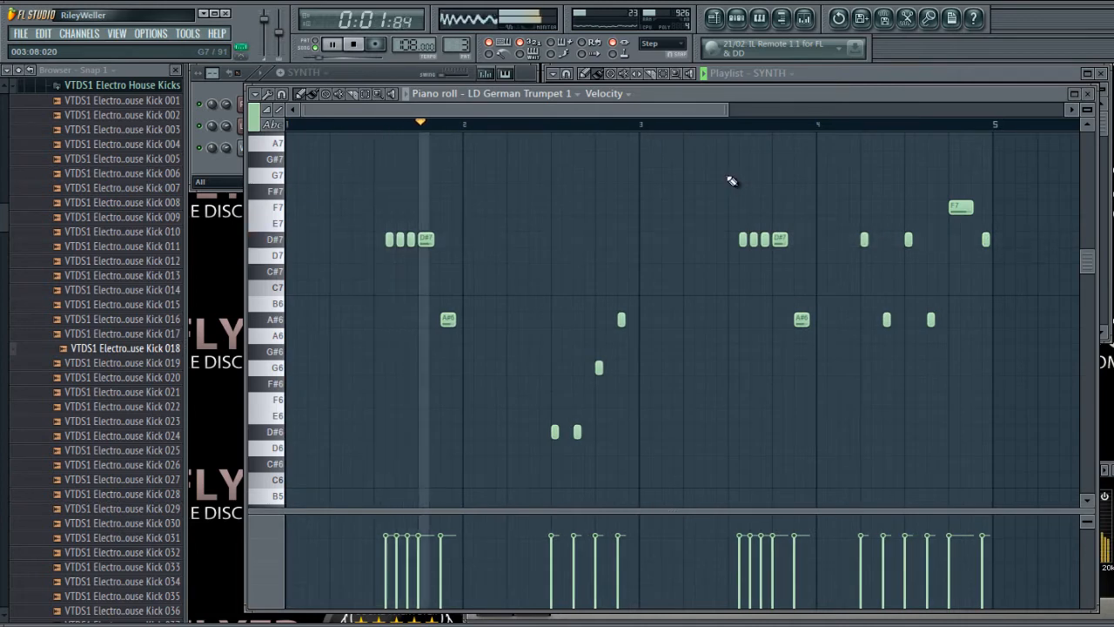
key(space)
Close the piano roll, clone the LD German Trumpet 1 channel, and close the clone's Nexus window.
key(F7)
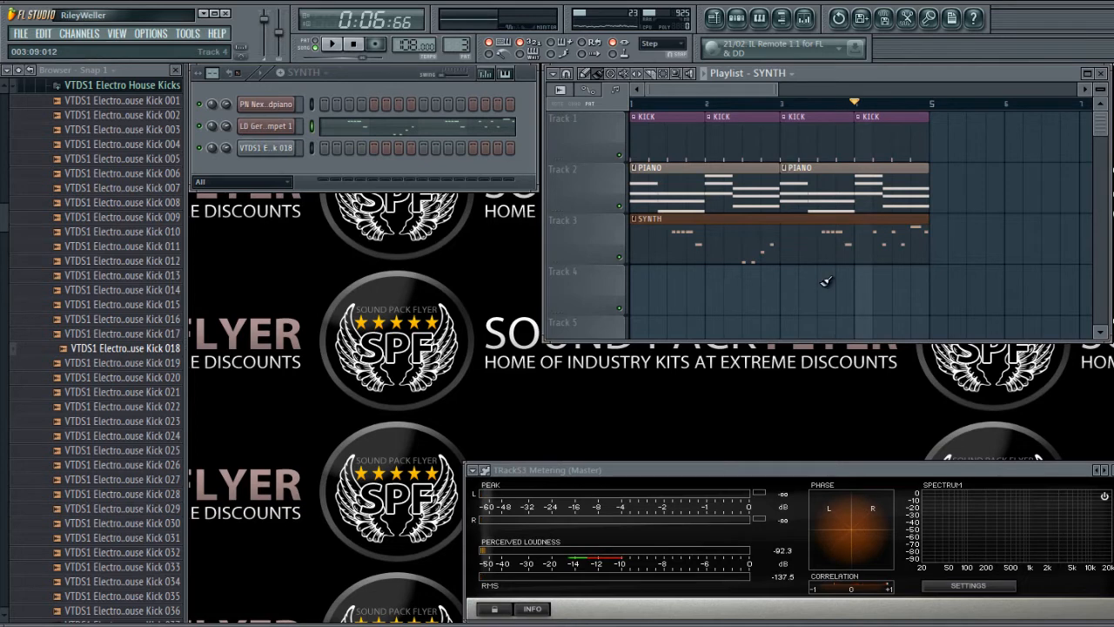
click(316, 165)
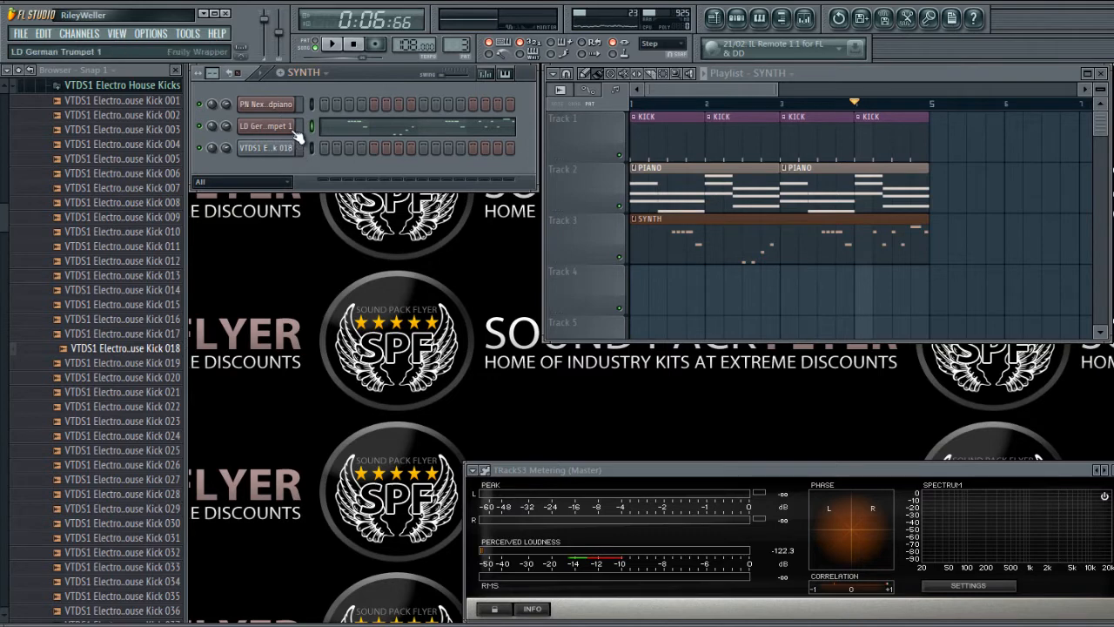
right_click(297, 136)
click(344, 290)
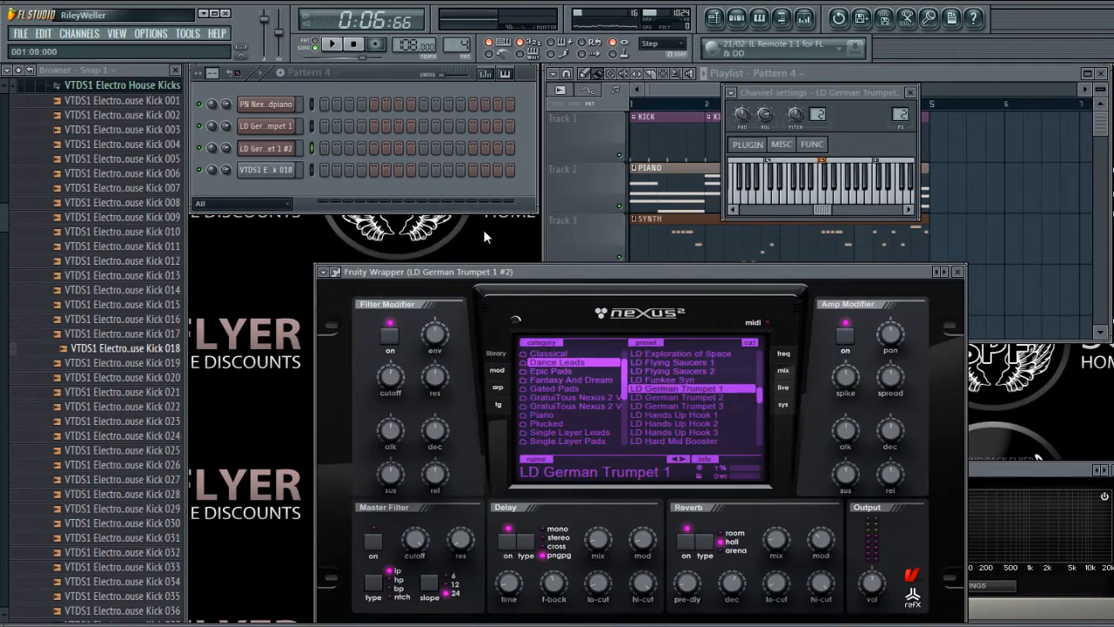
key(Escape)
Select the PIANO pattern and open the piano roll of the cloned LD German Trumpet 1 #2 channel at the chord notes.
click(303, 75)
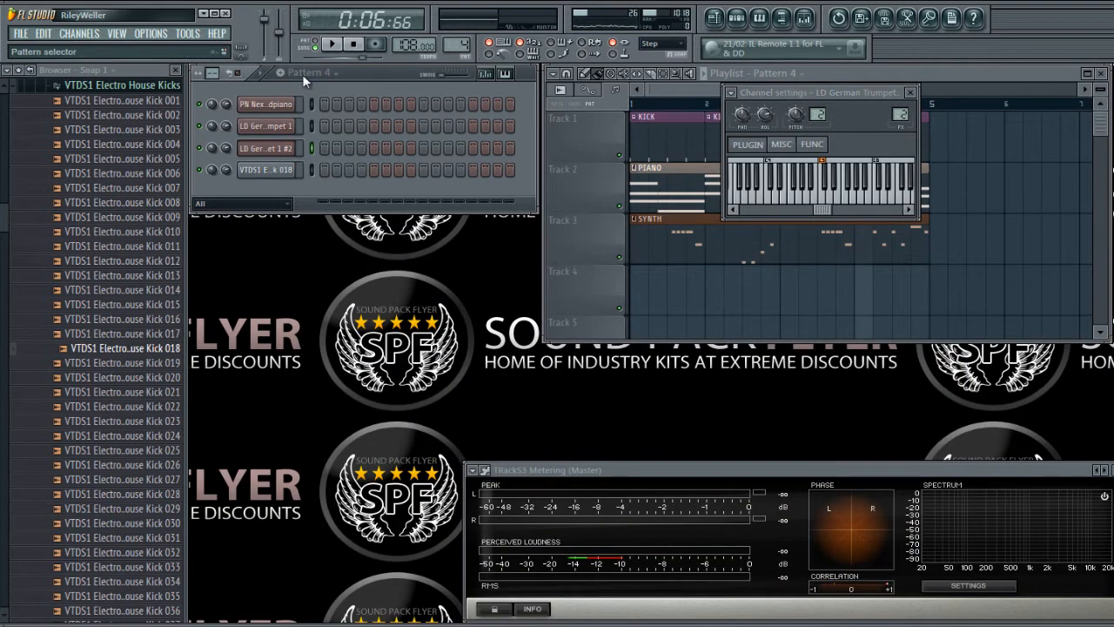
click(311, 102)
right_click(289, 149)
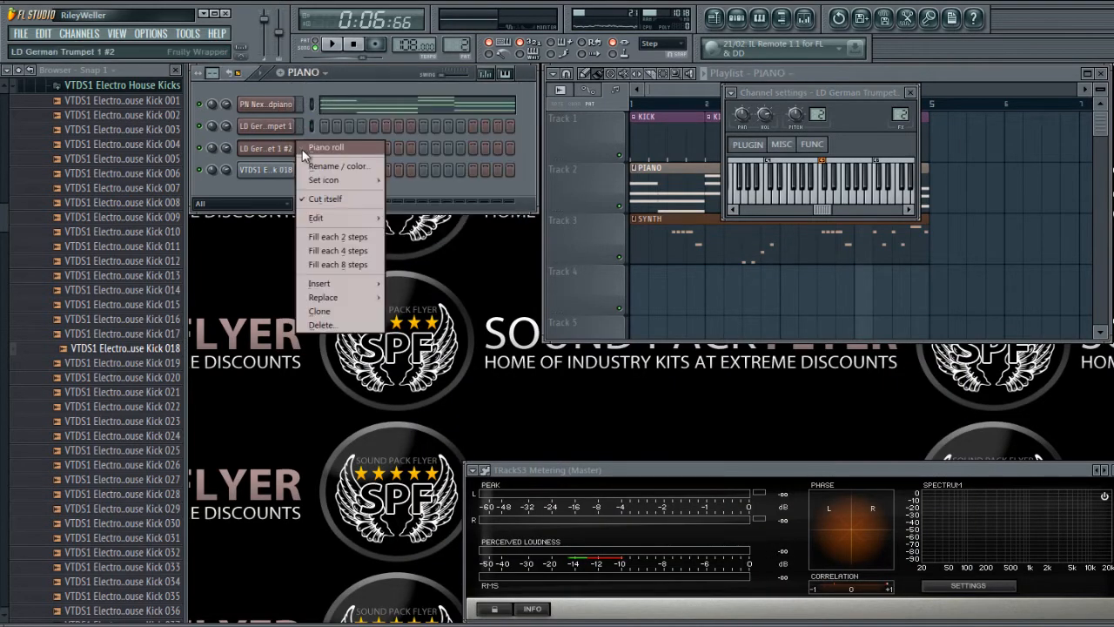
click(312, 156)
scroll(385, 353, down, 3)
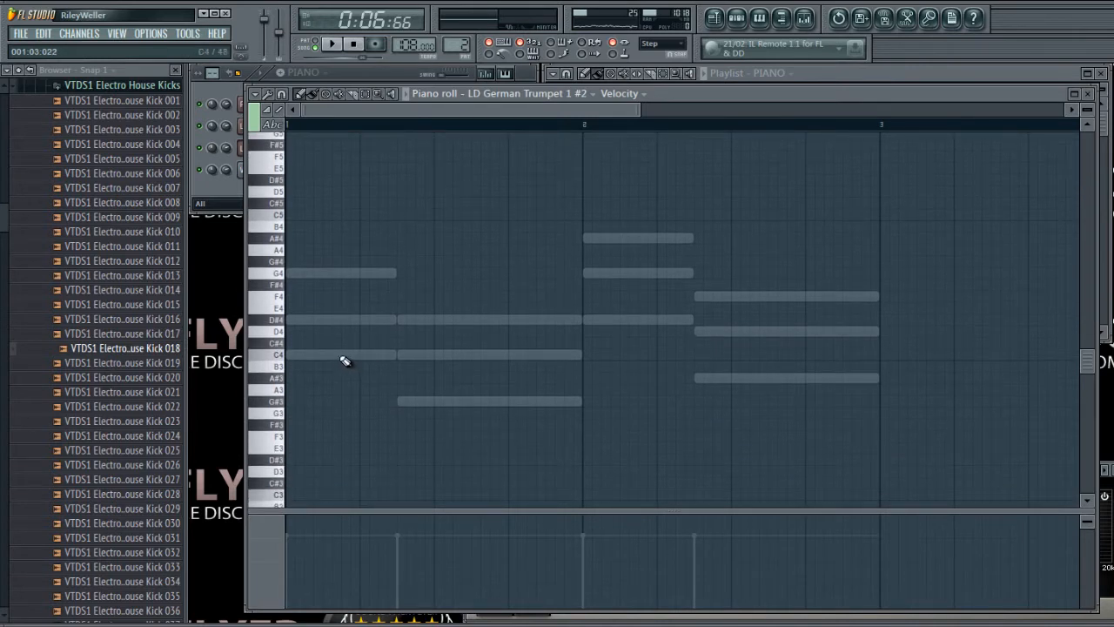
click(327, 355)
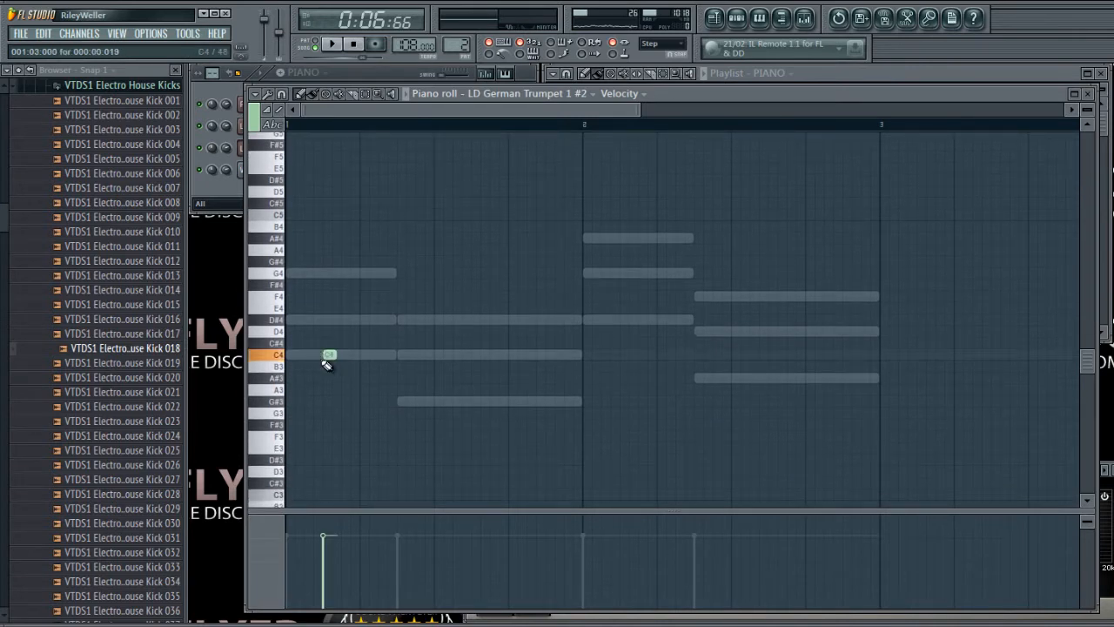
click(409, 401)
scroll(396, 406, up, 2)
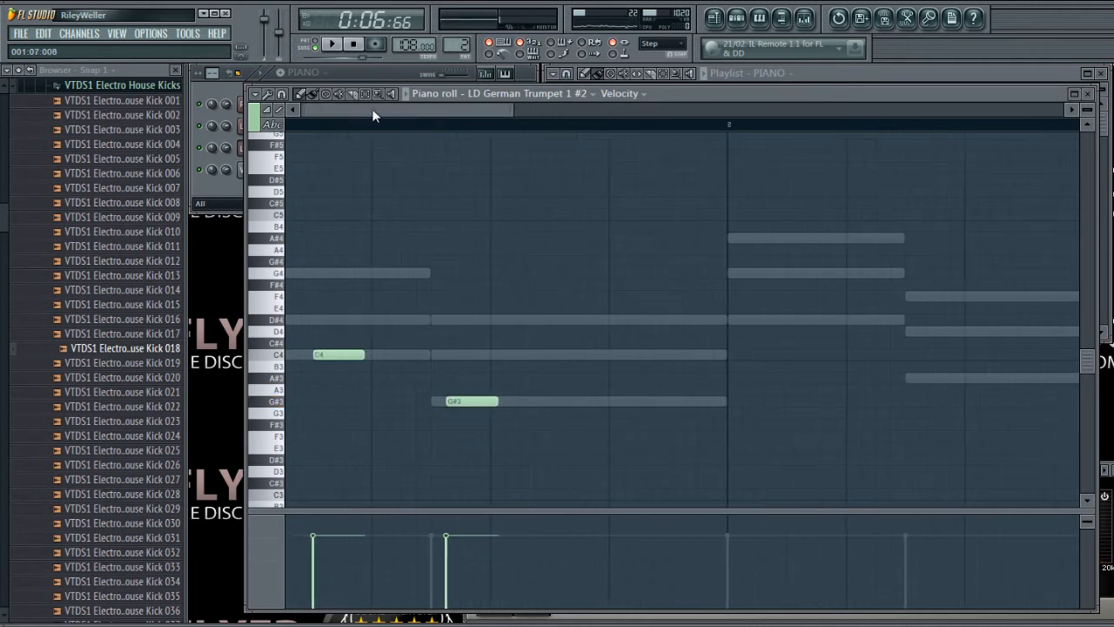
drag(373, 114, 284, 111)
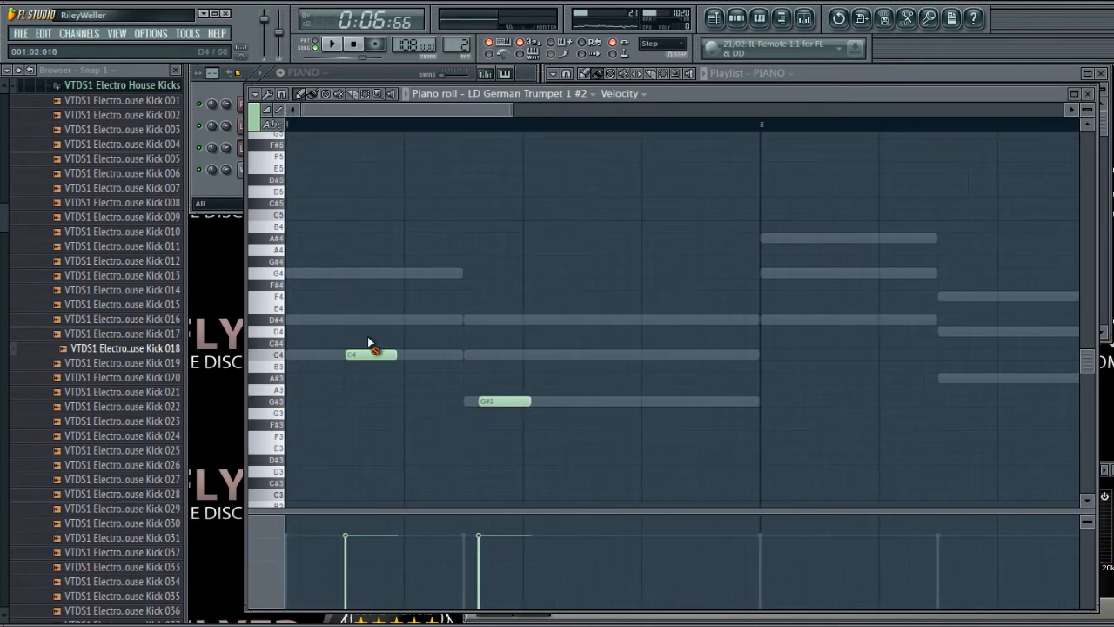
right_click(371, 354)
right_click(522, 401)
Set the piano roll snap to Step and place one C4 and three G#3 notes across bar 1.
click(285, 96)
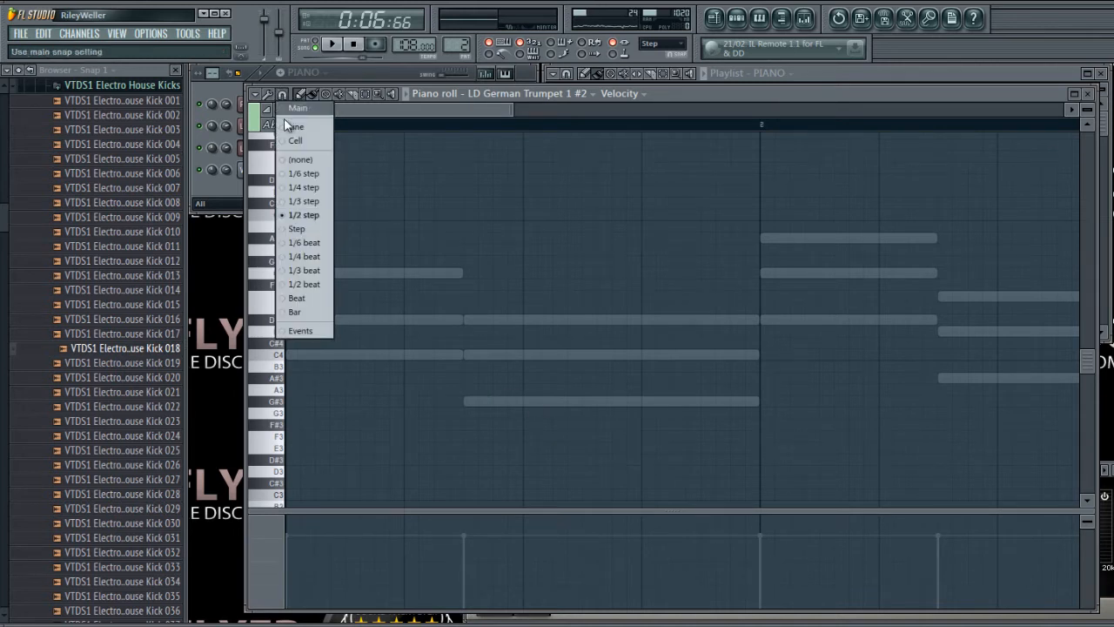
click(305, 229)
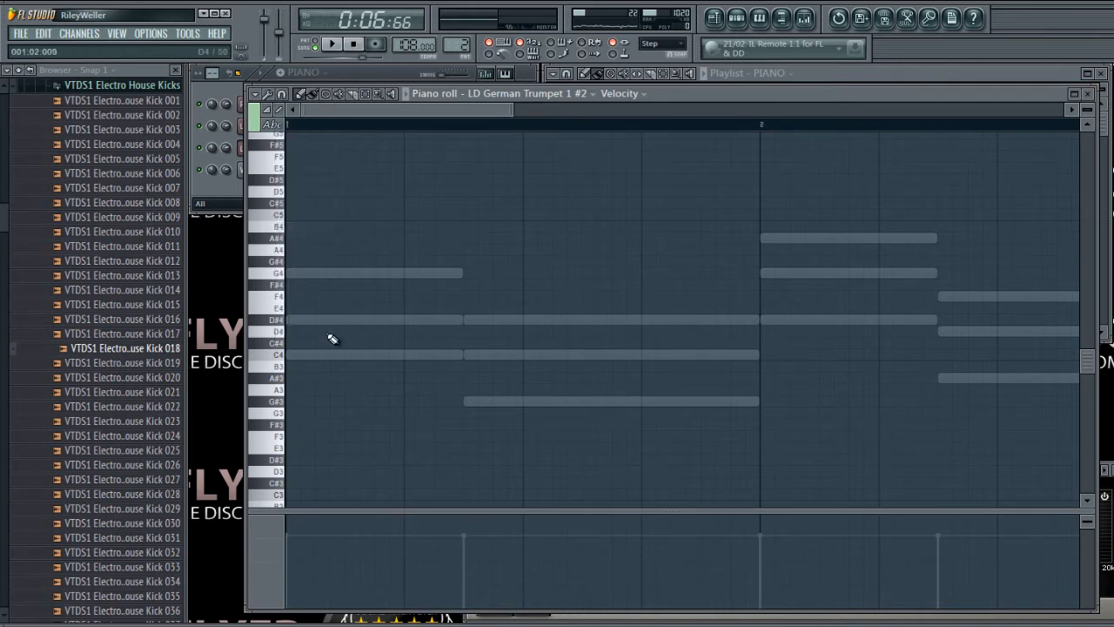
click(353, 355)
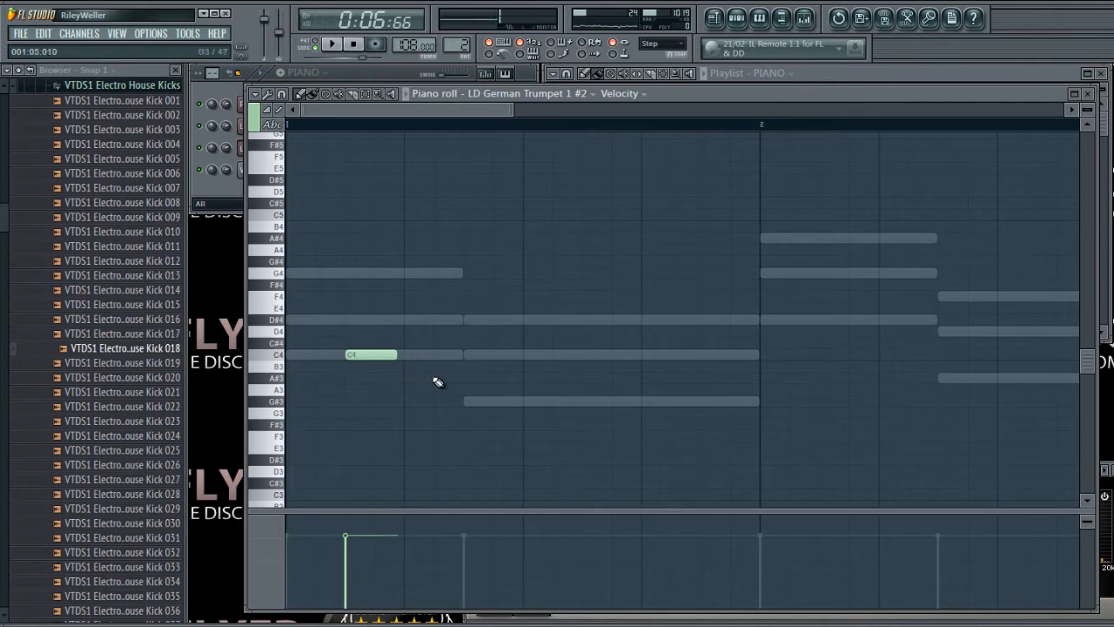
click(471, 401)
click(589, 401)
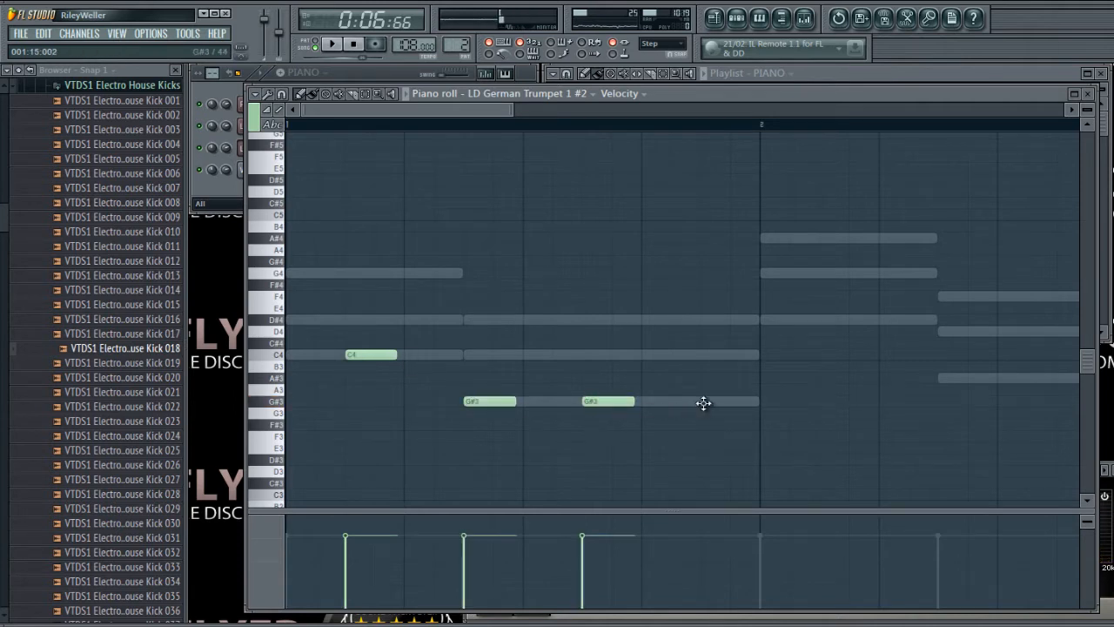
click(703, 401)
Place a D#4 note and three A#3 notes across bar 2 and close the piano roll.
scroll(704, 403, down, 1)
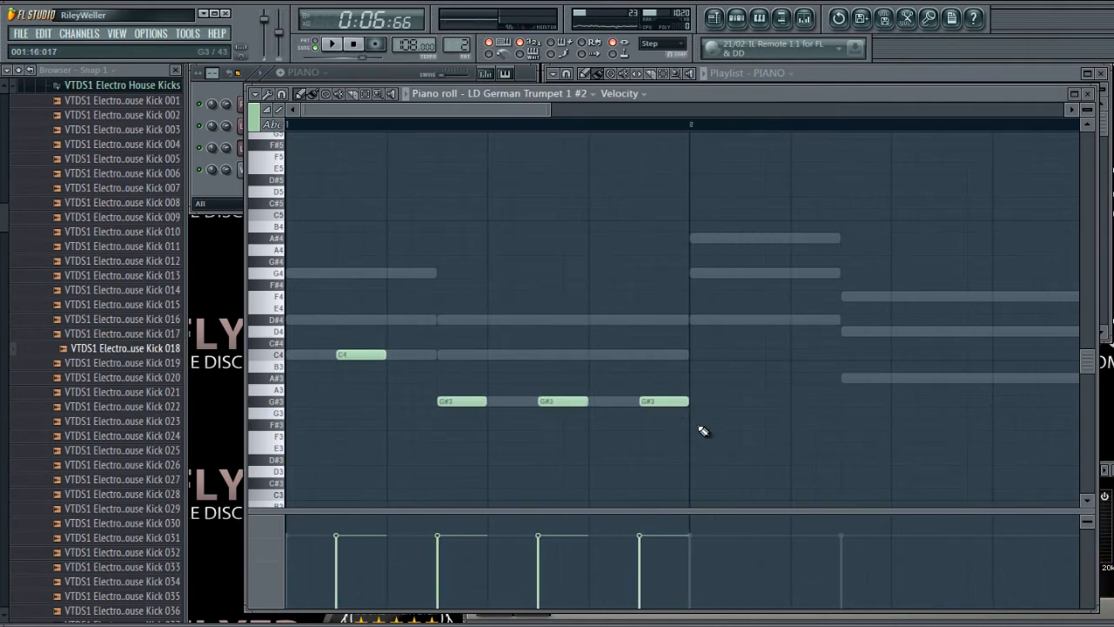
mouse_move(737, 429)
mouse_down()
mouse_move(351, 316)
mouse_move(750, 316)
mouse_up()
scroll(775, 359, down, 3)
scroll(801, 358, up, 5)
drag(558, 331, 850, 389)
drag(790, 366, 802, 376)
right_click(791, 333)
key(Escape)
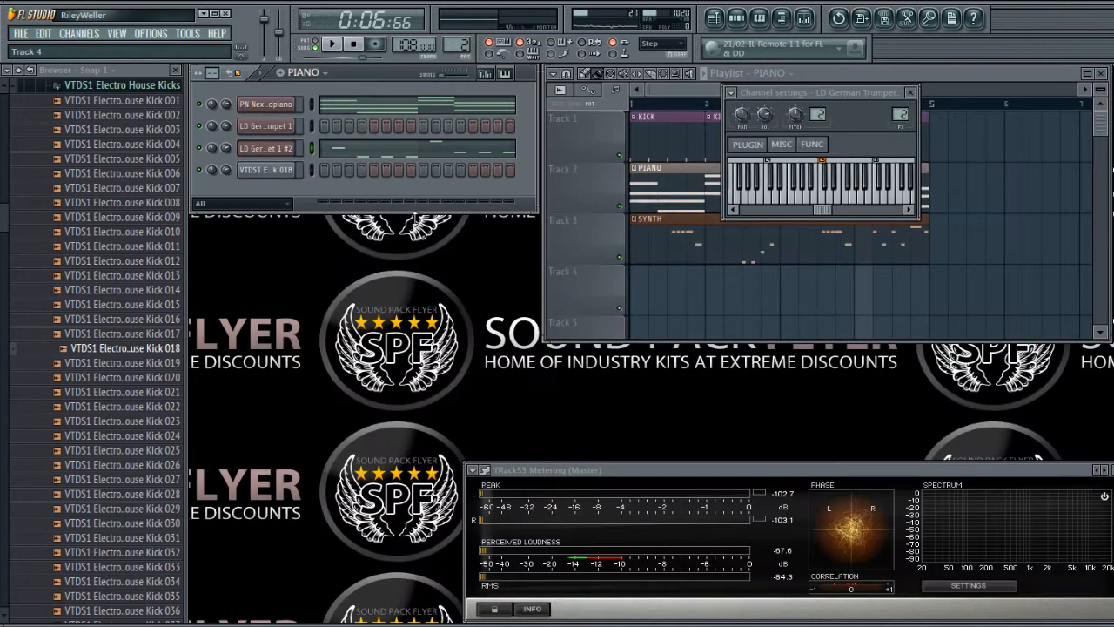
Cut the cloned trumpet channel's notes from the PIANO pattern and paste them into empty Pattern 4.
key(ctrl+x)
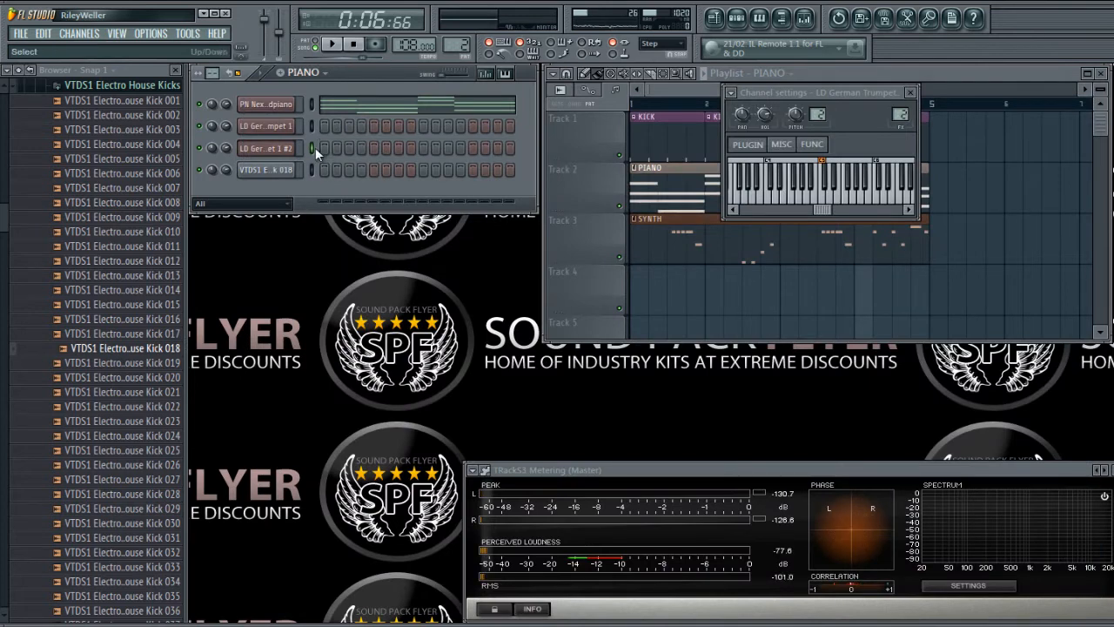
key(Right)
key(Right)
key(ctrl+v)
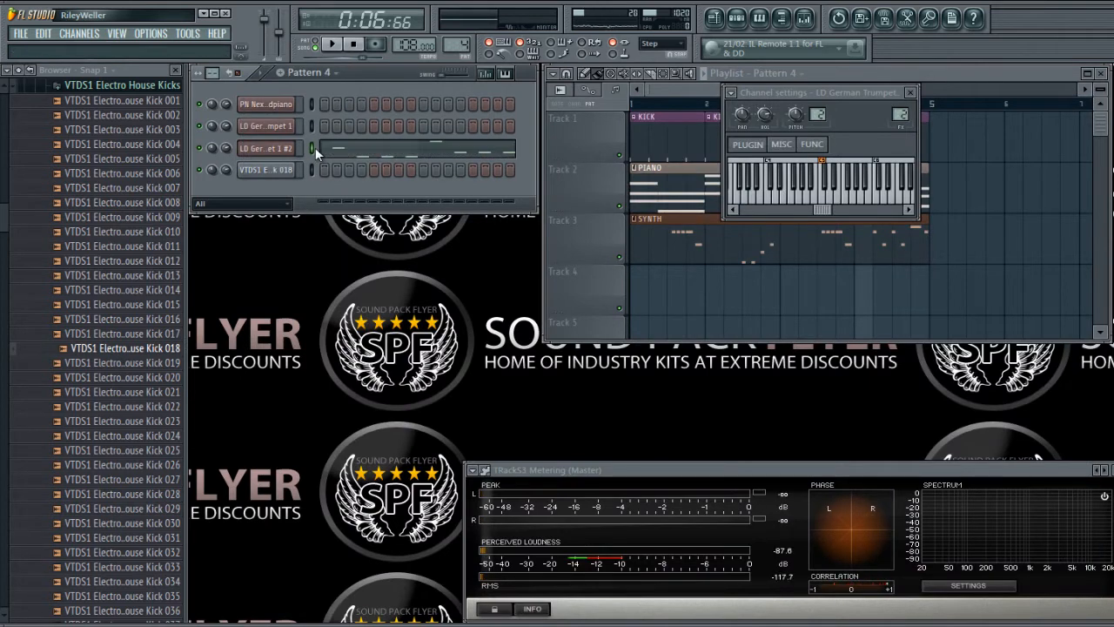
Rename Pattern 4 as BASS.
key(F2)
text(BASS)
key(Return)
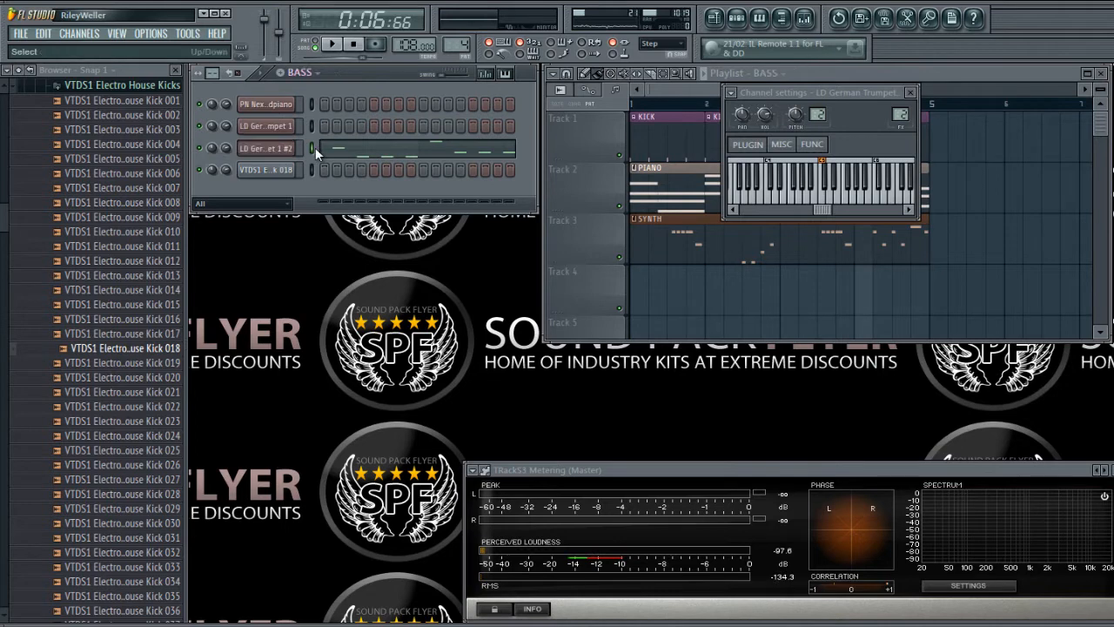
Load the BA Lazy Bass preset from Nexus's Bass category on the cloned trumpet channel and close its windows.
click(293, 148)
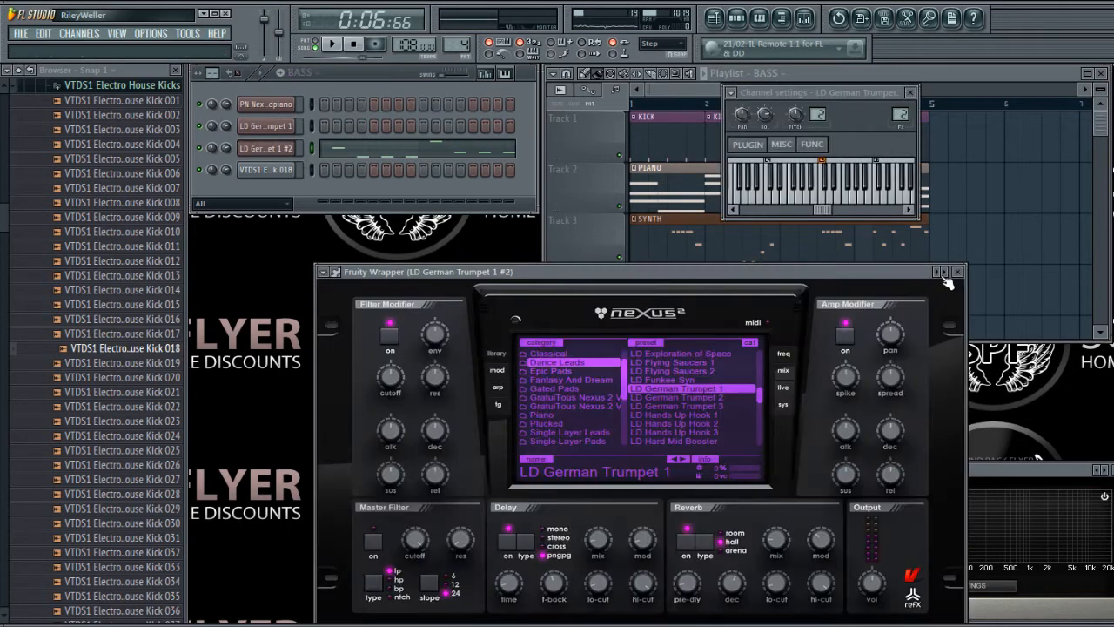
click(958, 271)
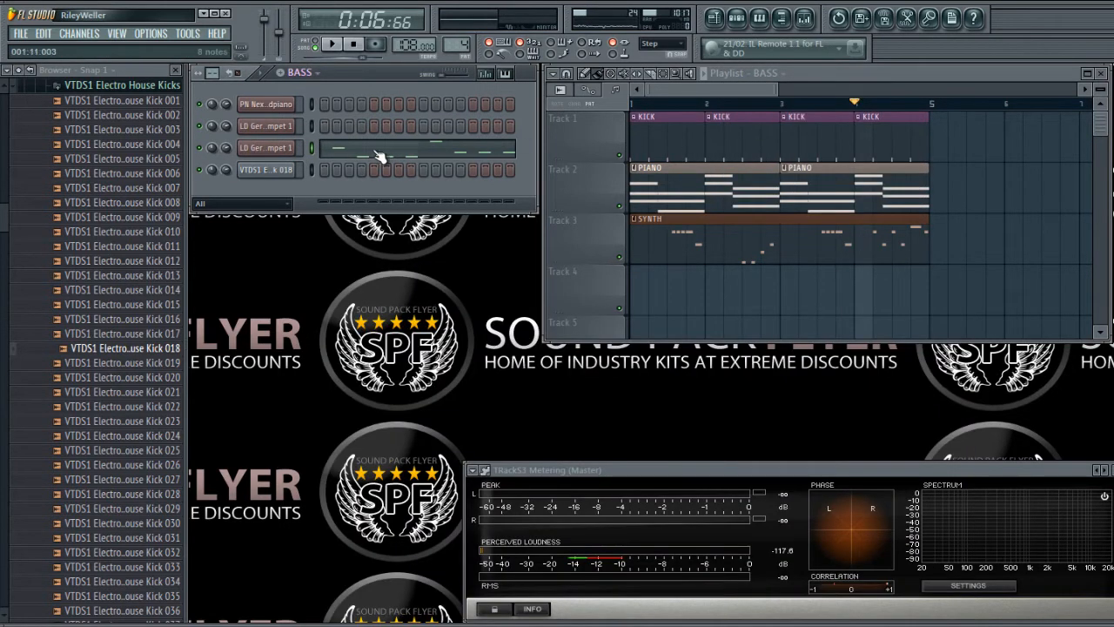
click(287, 149)
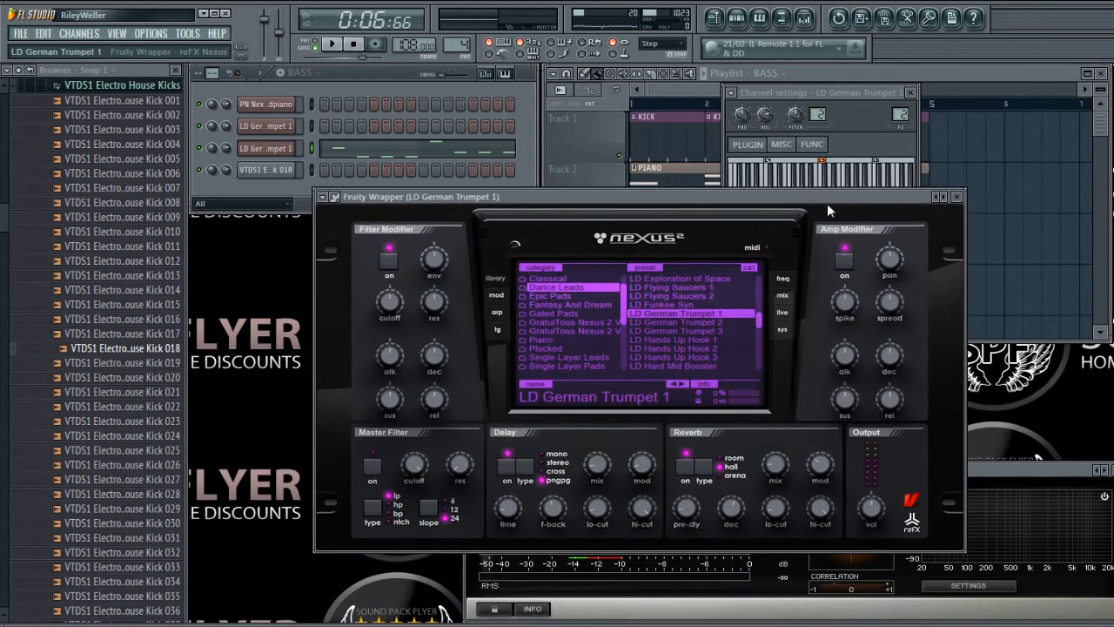
click(548, 305)
scroll(550, 304, up, 2)
click(556, 287)
scroll(696, 310, down, 3)
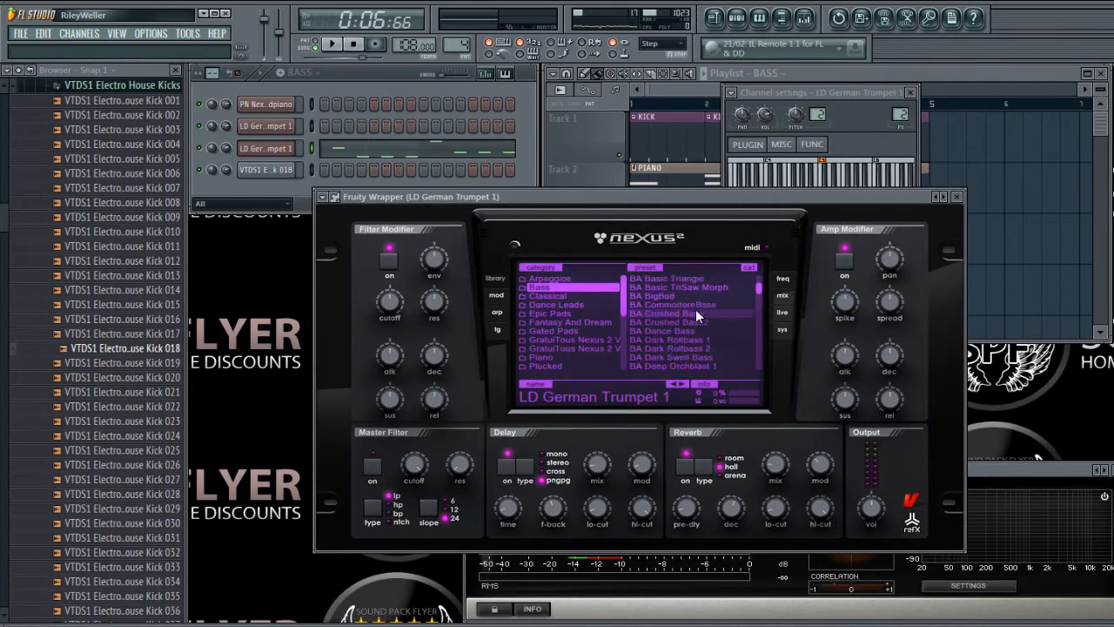
scroll(696, 309, down, 6)
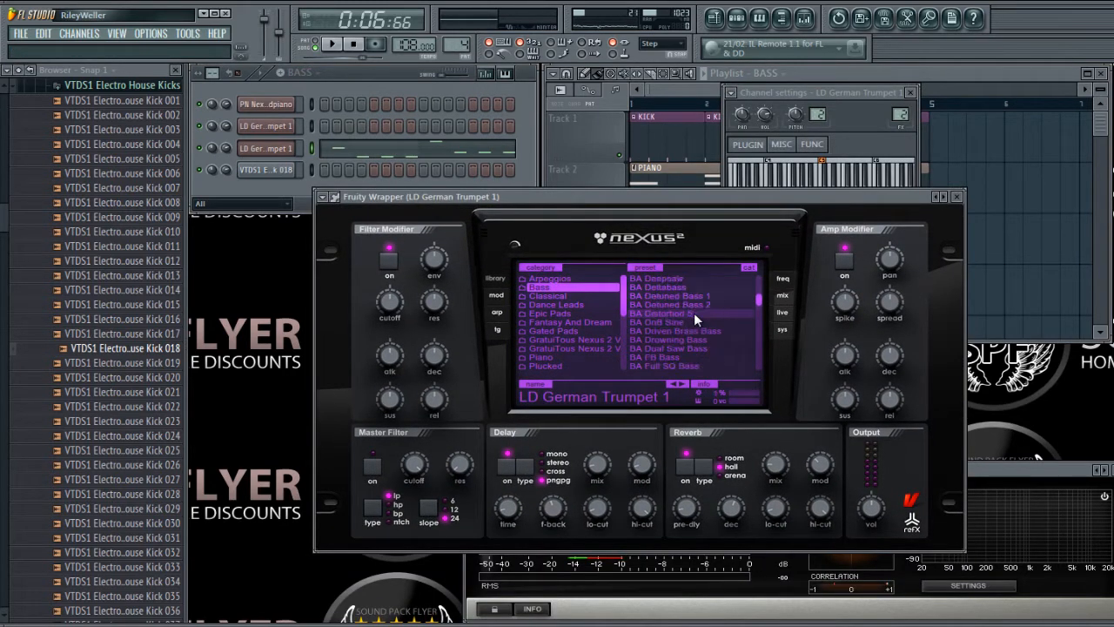
scroll(694, 313, down, 2)
click(694, 312)
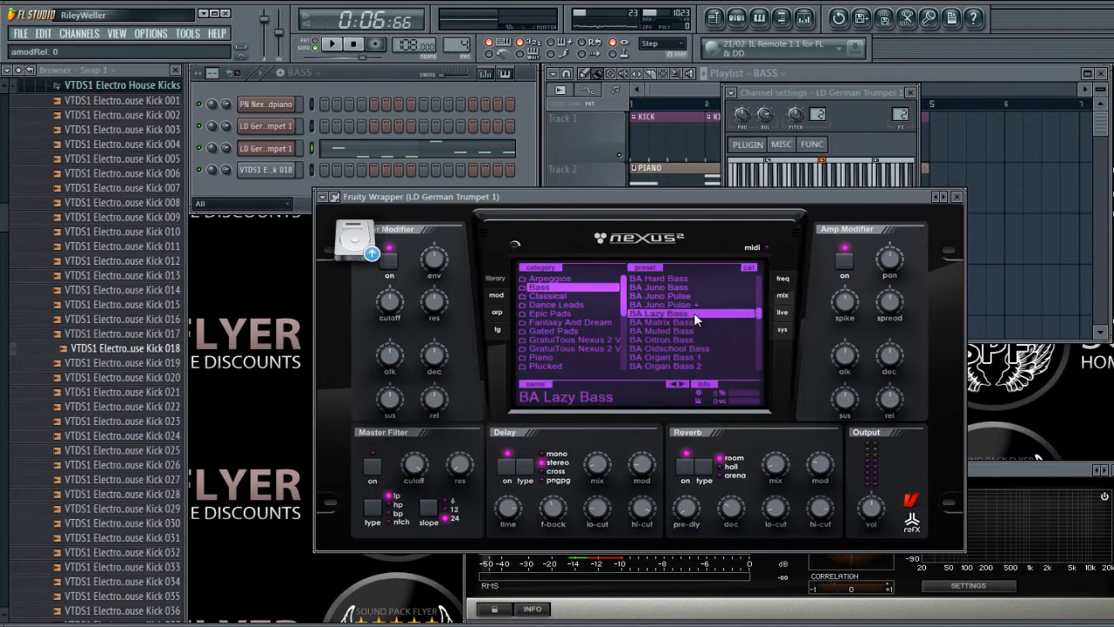
click(748, 145)
click(910, 93)
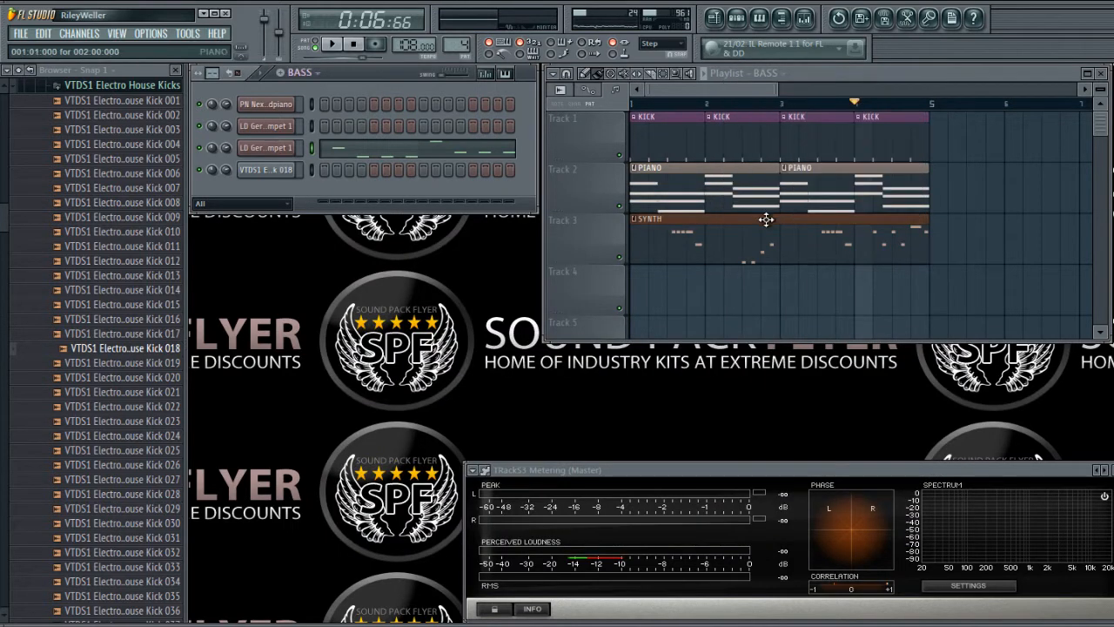
Place two BASS clips on Track 4 at bars 1 and 3 and mute that track.
drag(822, 293, 597, 284)
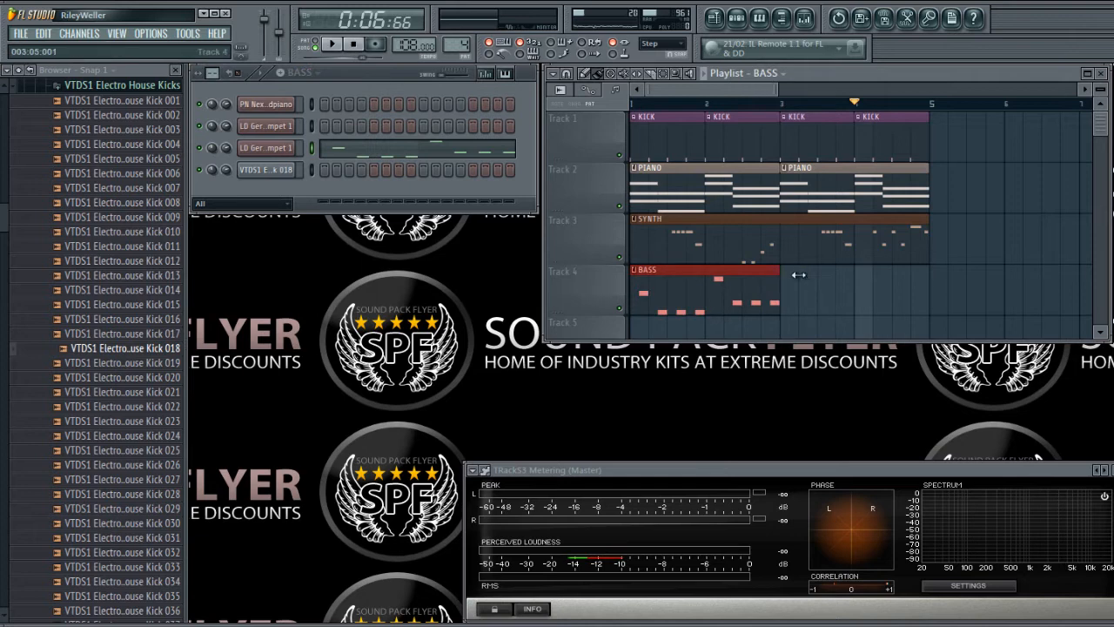
drag(802, 275, 785, 277)
click(619, 307)
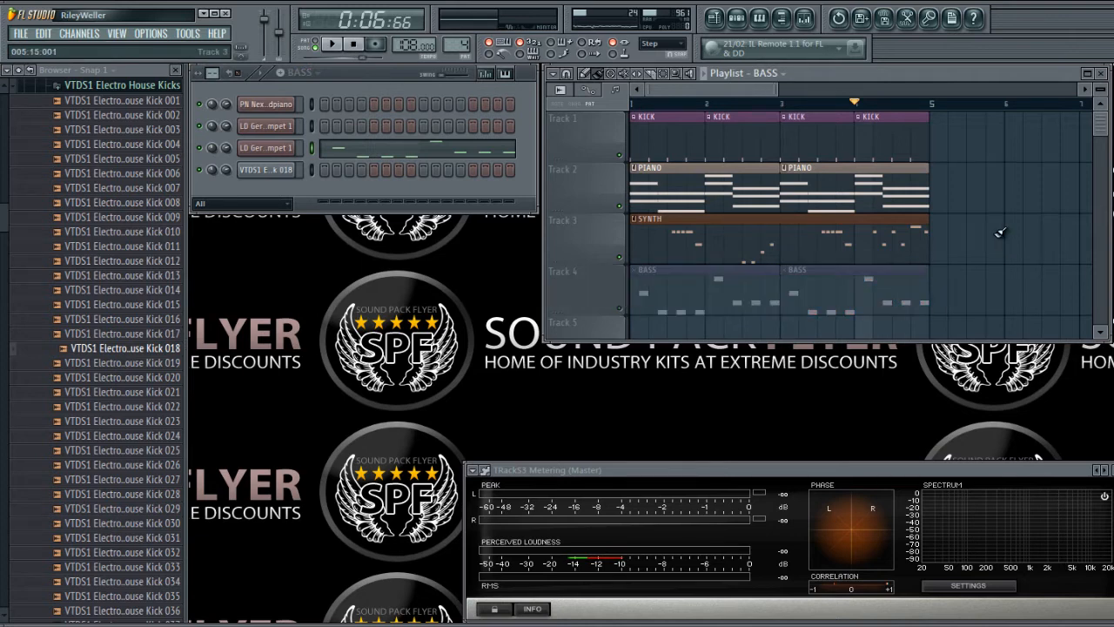
scroll(1000, 232, down, 2)
click(529, 200)
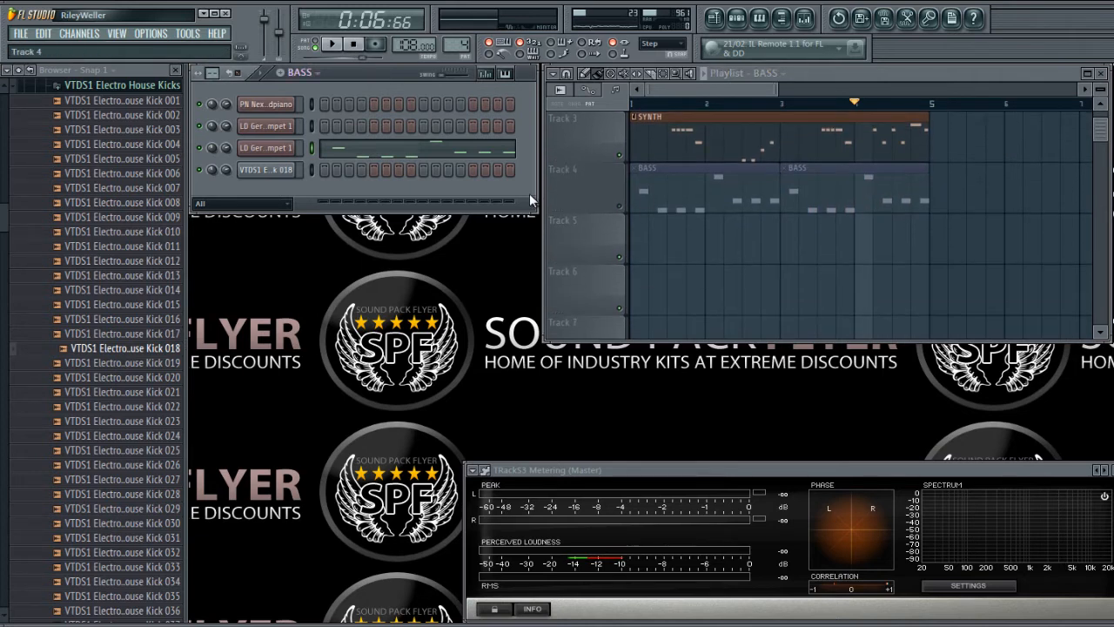
Play the arrangement with Track 4 muted and bring the PIANO pattern back up during playback.
key(F4)
right_click(788, 278)
scroll(789, 279, up, 2)
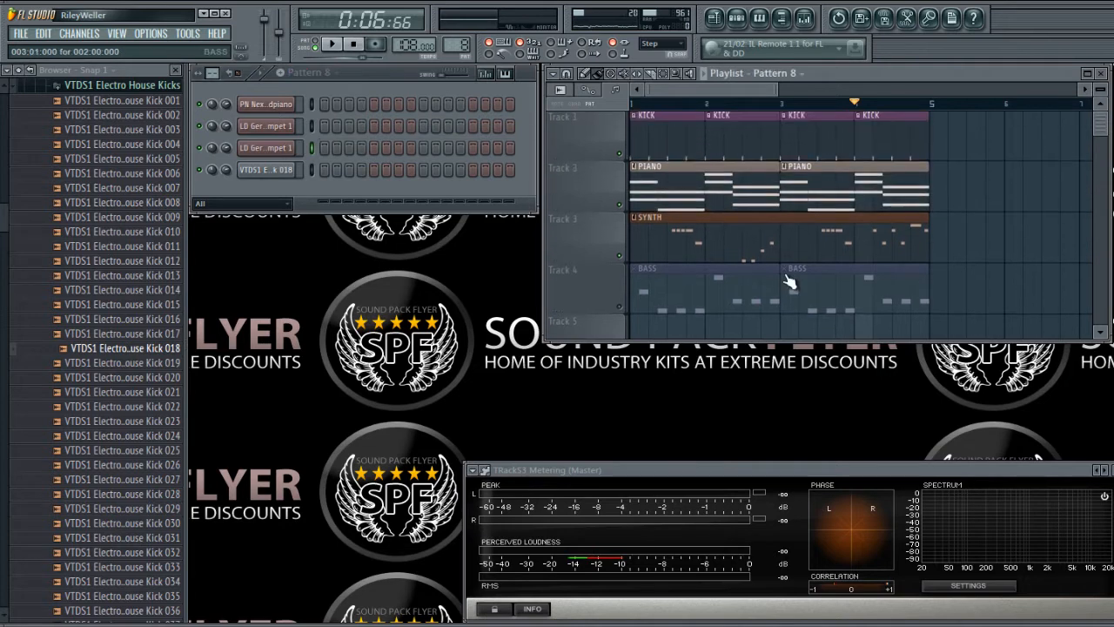
key(space)
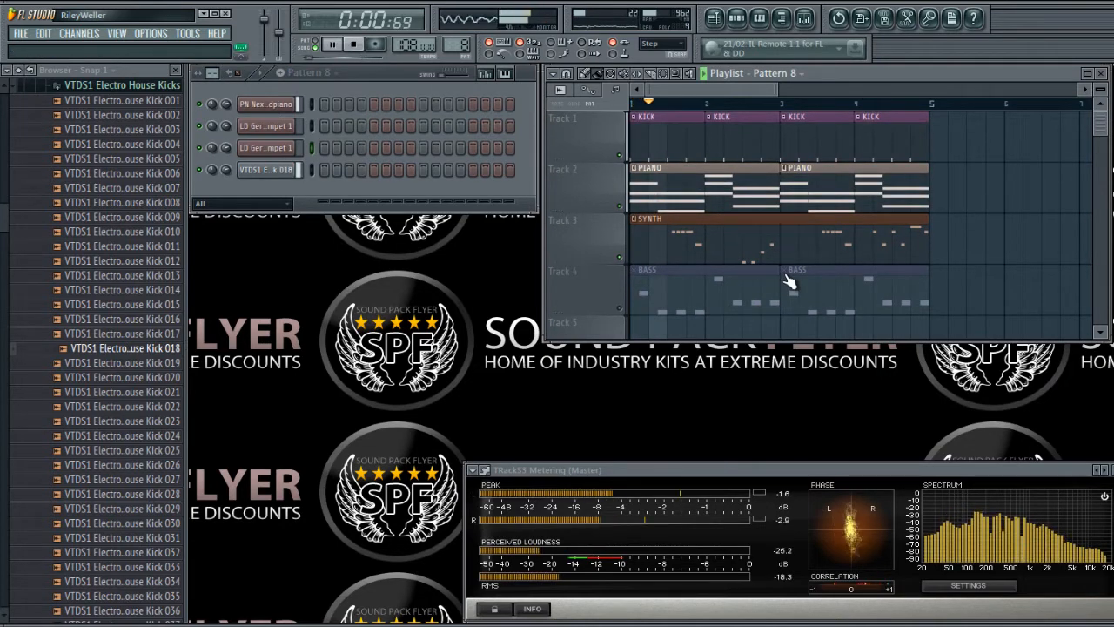
key(KP_Subtract)
key(KP_Subtract)
key(KP_Subtract)
key(KP_Subtract)
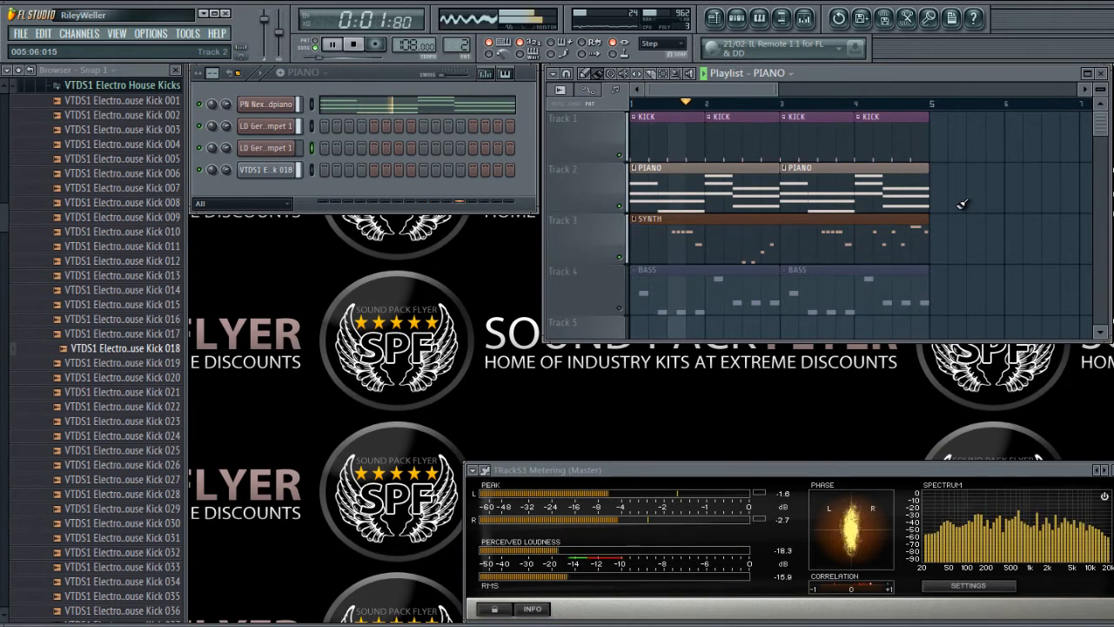
key(space)
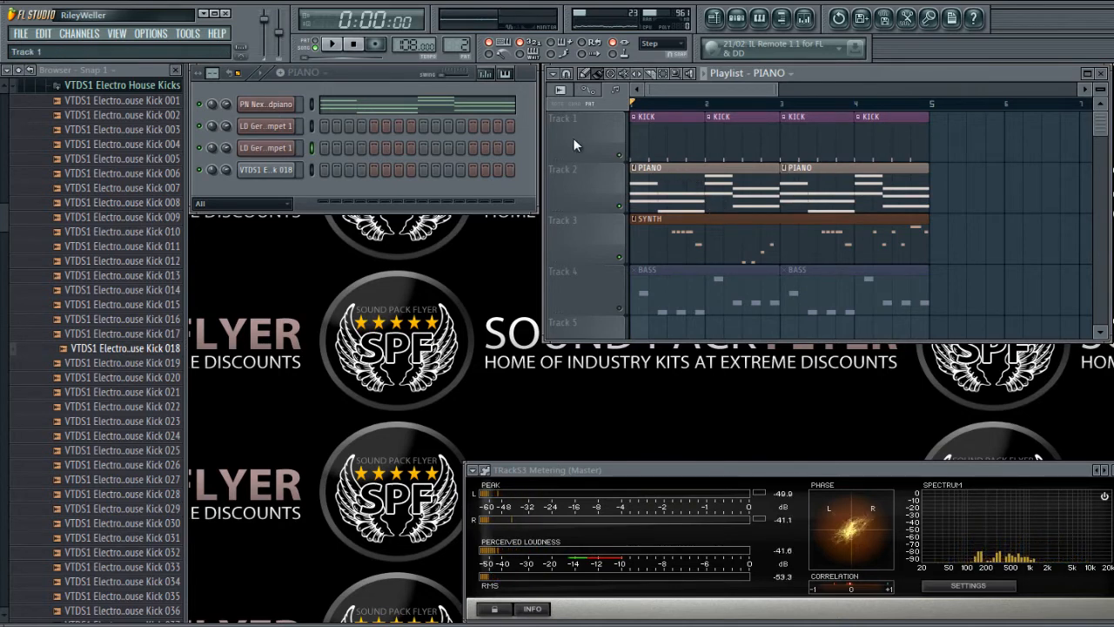
Step through the patterns to empty Pattern 5.
click(537, 130)
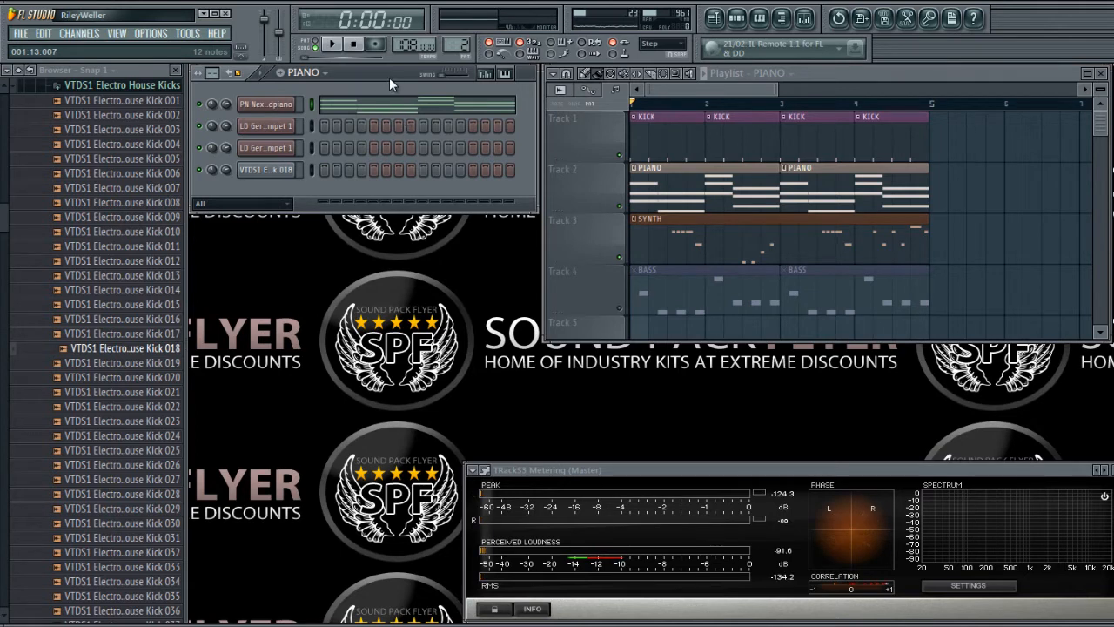
key(KP_Add)
key(KP_Add)
key(KP_Add)
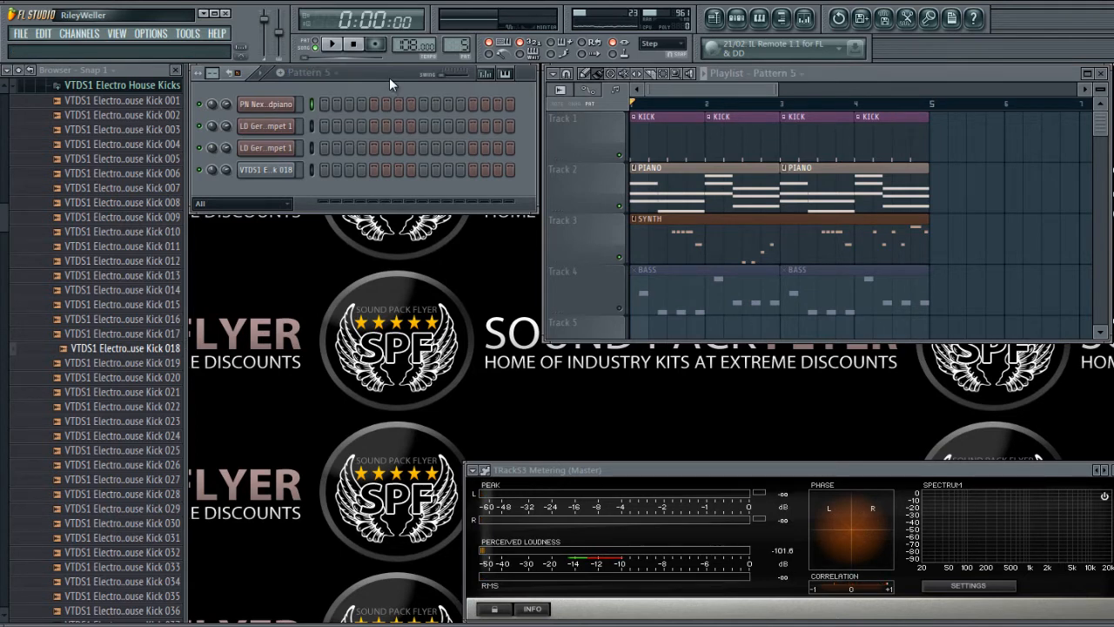
key(KP_Subtract)
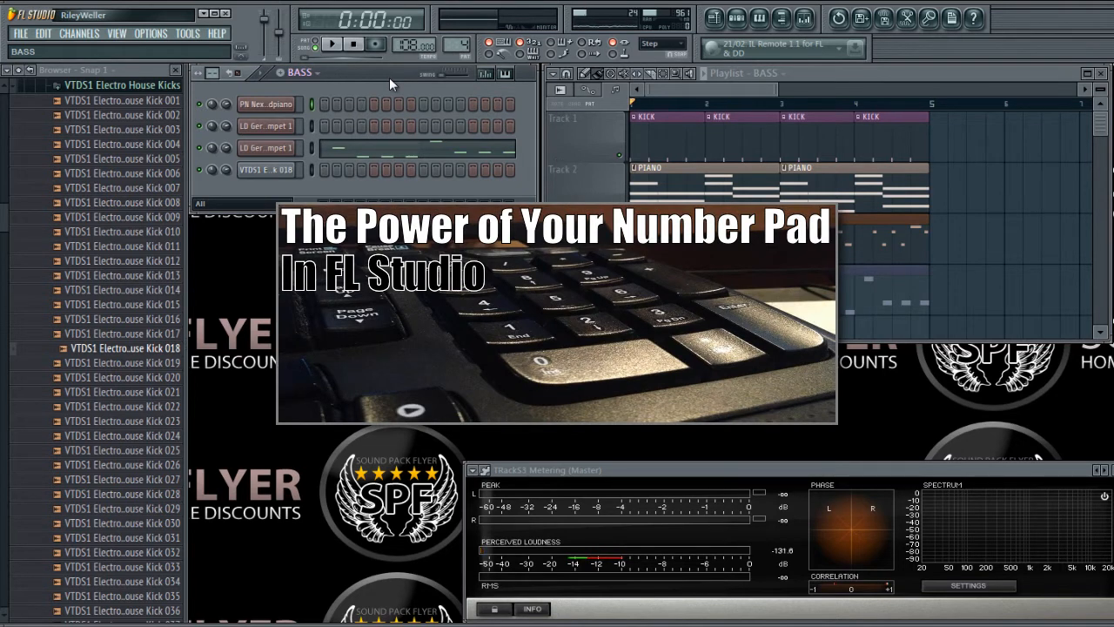
key(KP_Add)
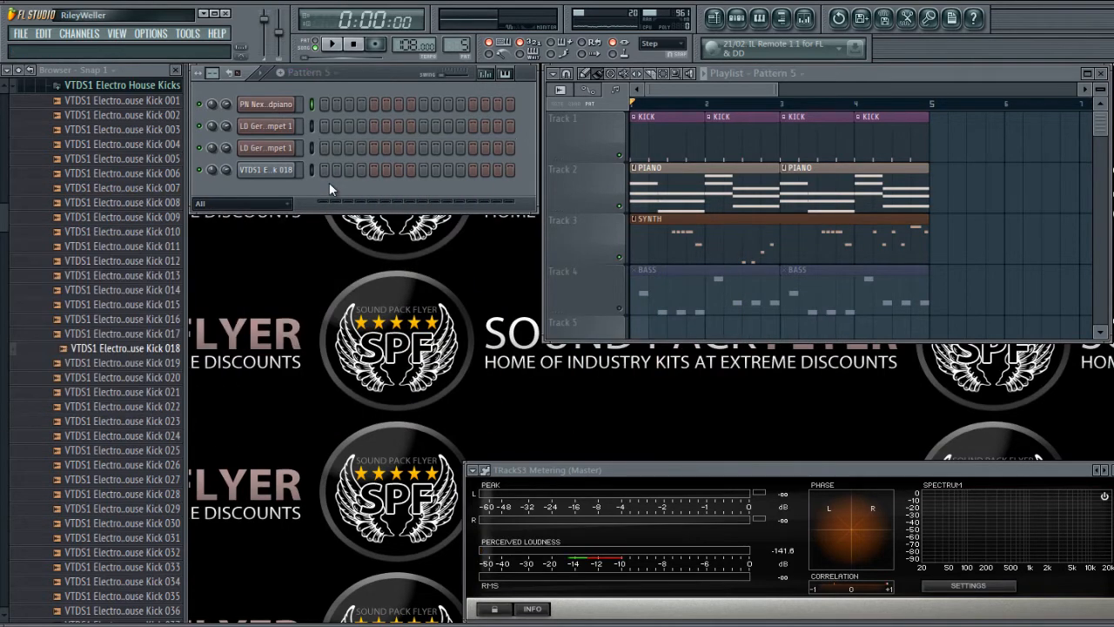
Update the bass channel's name to its Nexus preset, BA Lazy Bass, and close the plugin window.
click(287, 152)
click(937, 199)
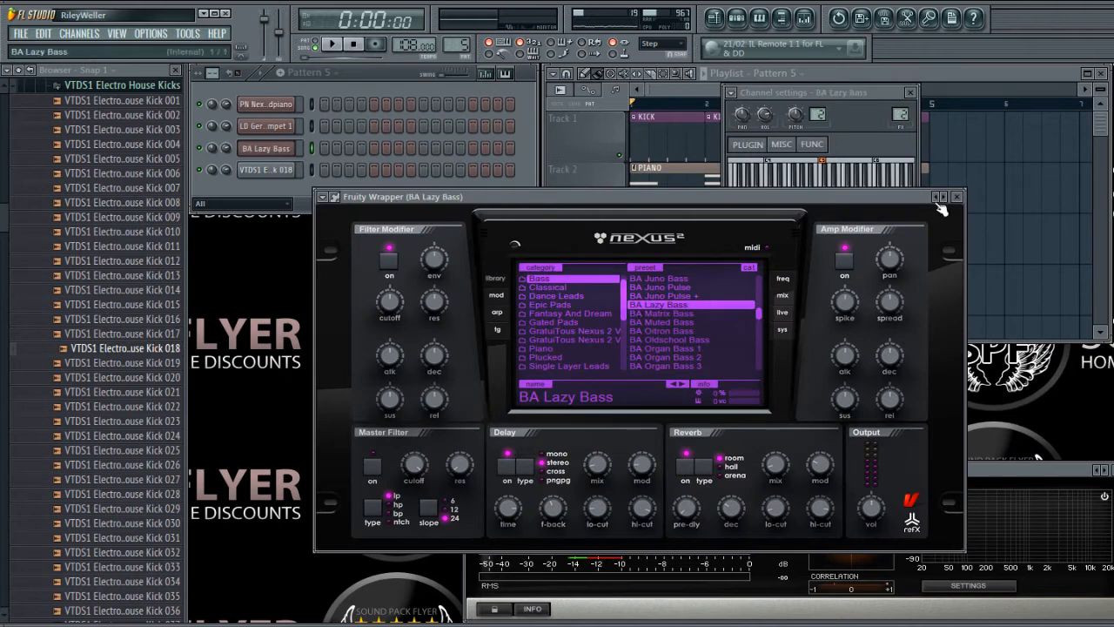
click(957, 197)
Clone the BA Lazy Bass channel and close the clone's Nexus window.
right_click(275, 153)
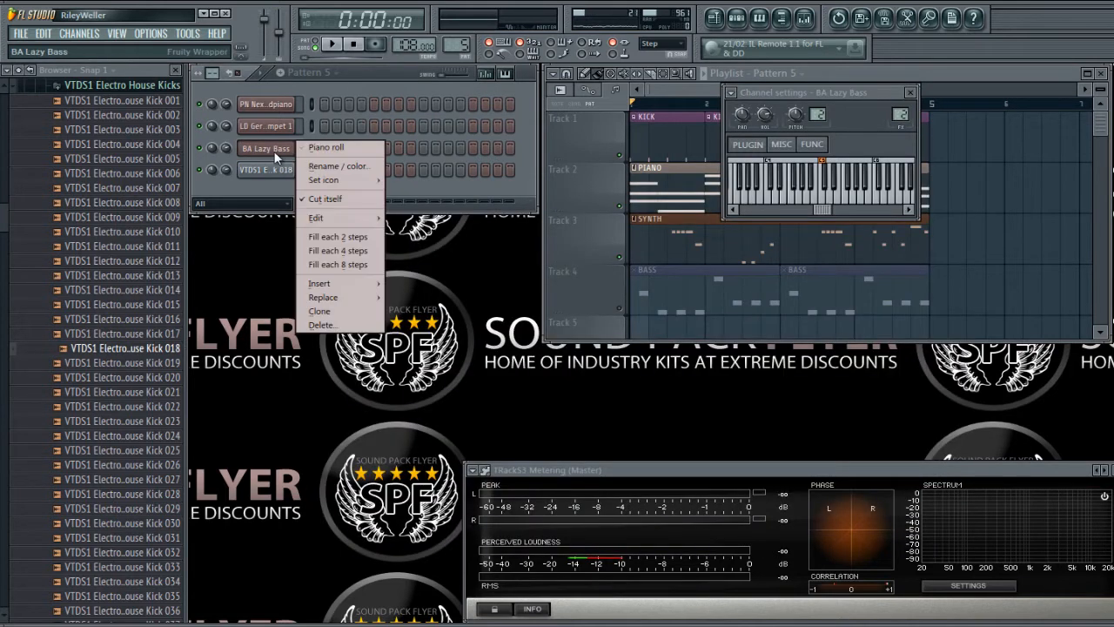
click(338, 310)
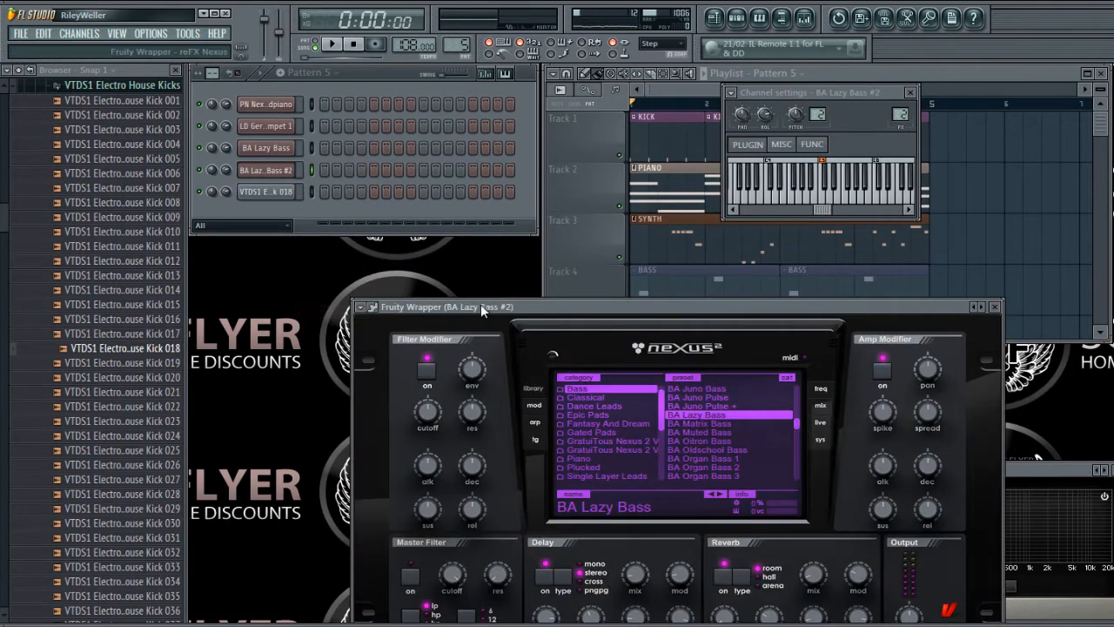
drag(480, 305, 406, 212)
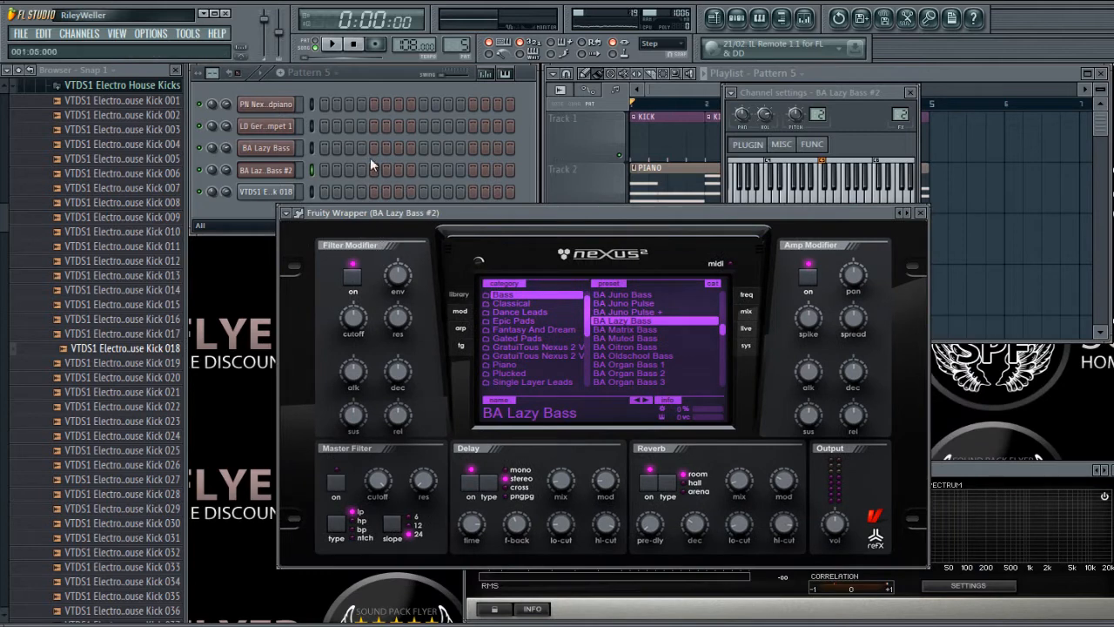
click(921, 214)
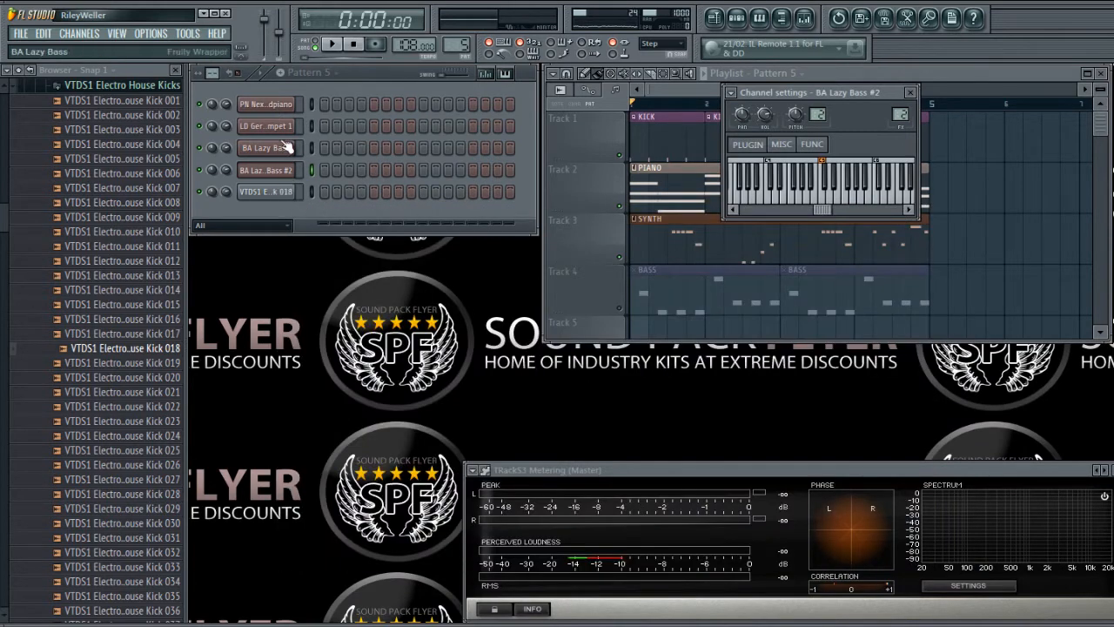
Clone the PN Nexus Grandpiano channel and move the clone down two places, directly below BA Lazy Bass.
right_click(278, 107)
click(335, 266)
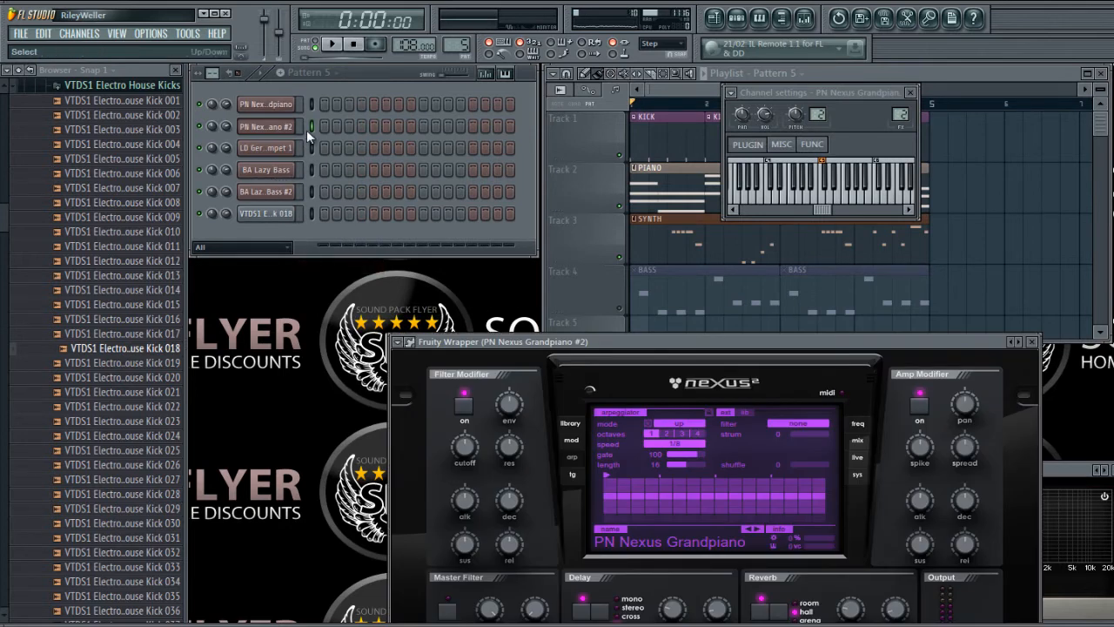
click(351, 82)
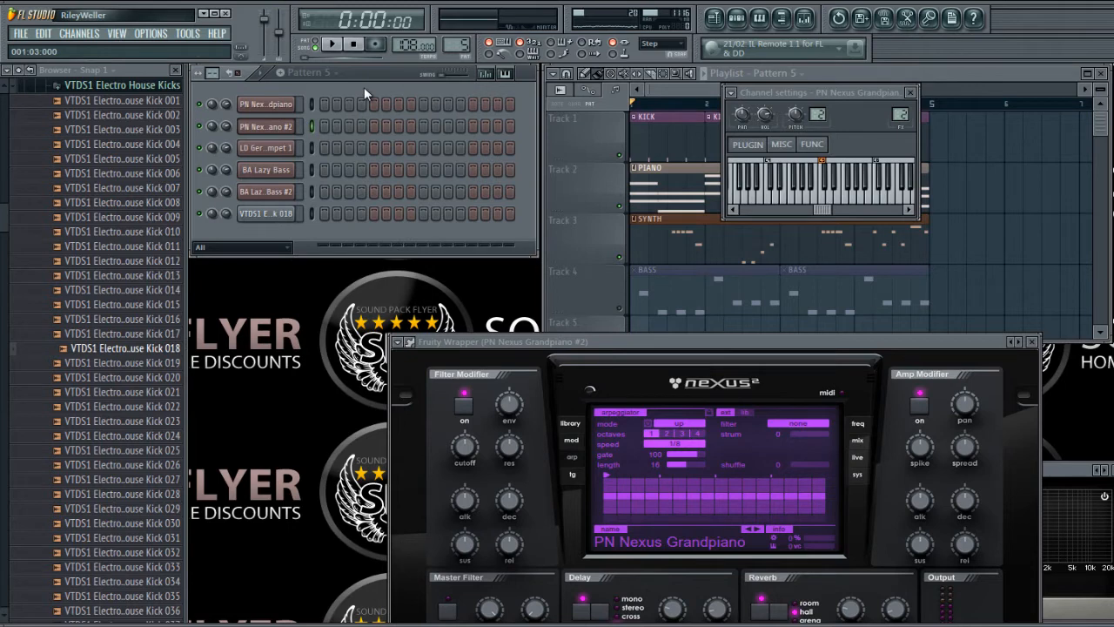
key(alt+Down)
key(alt+Down)
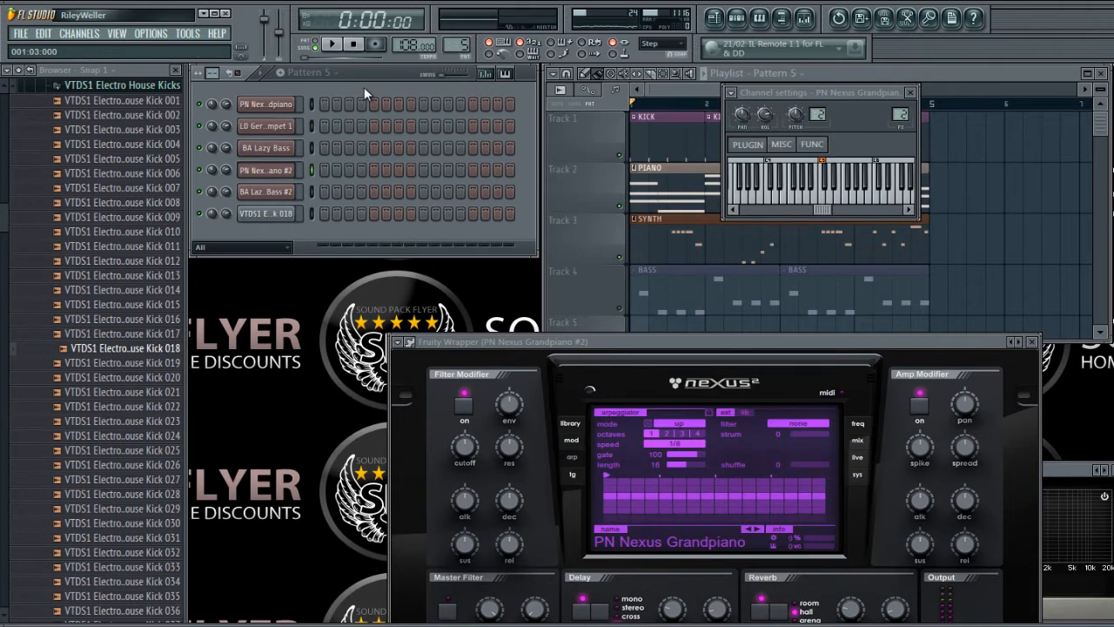
Update the cloned piano channel's name to its Nexus preset, PN Nexus Grandpiano, and paste the piano chords into it in Pattern 5.
click(292, 170)
click(292, 170)
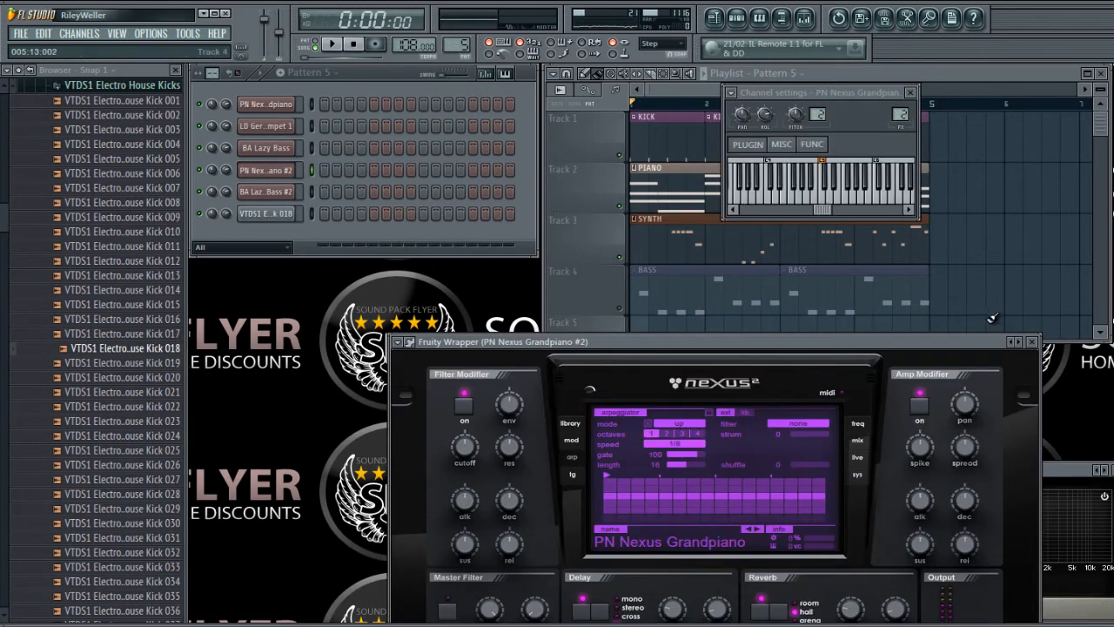
drag(999, 344, 969, 195)
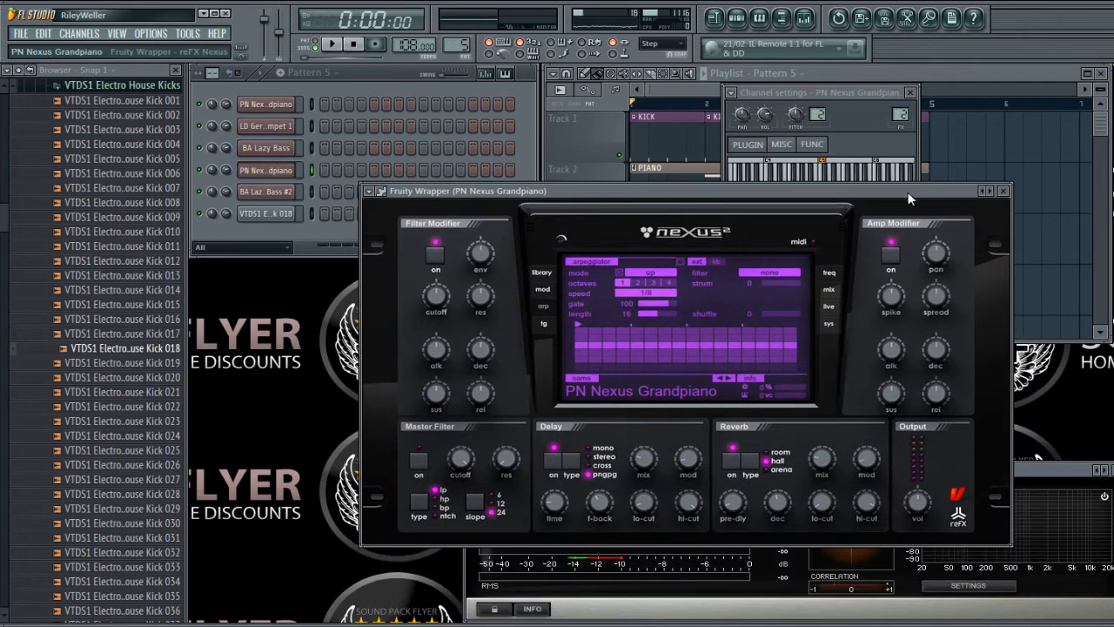
click(375, 84)
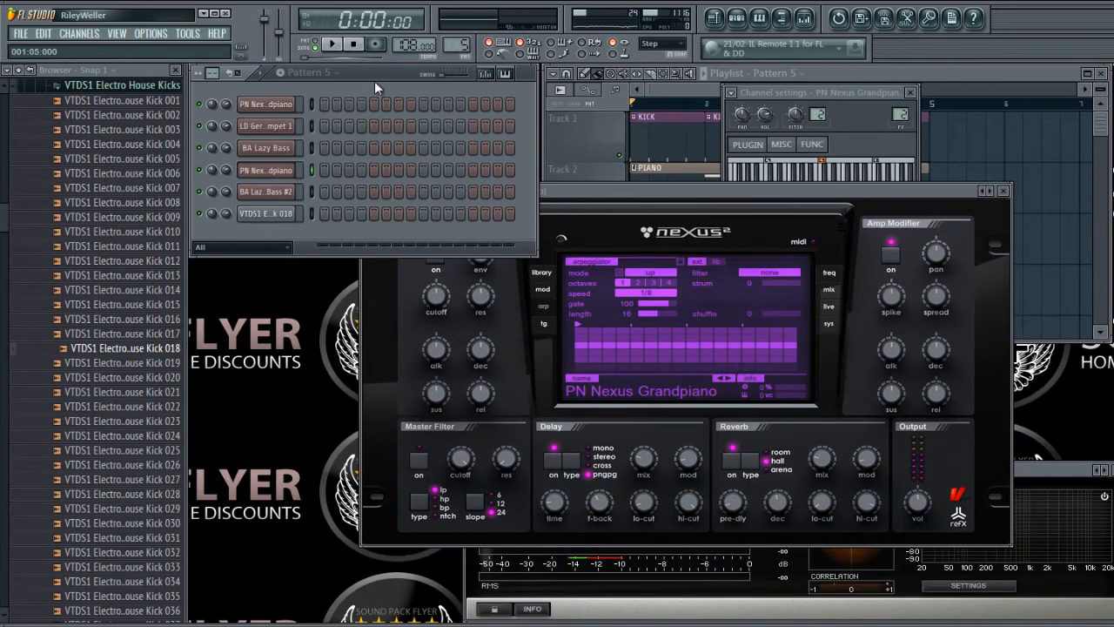
drag(641, 193, 640, 144)
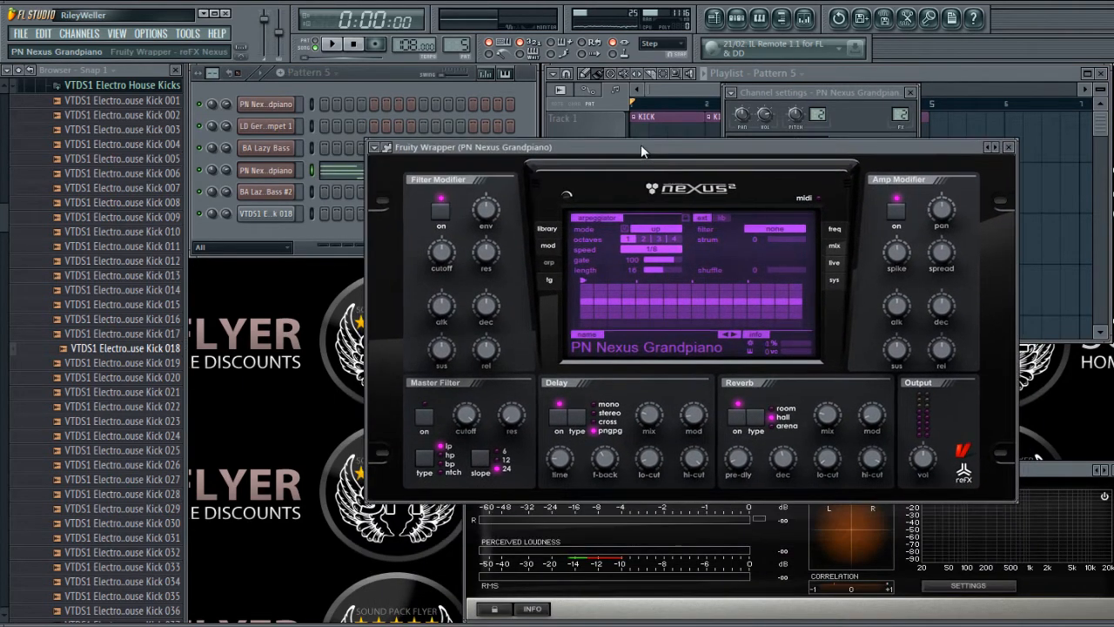
Audition the cloned piano, look over its channel function settings, and set its Nexus reverb mix to 43, closing the plugin window.
key(z)
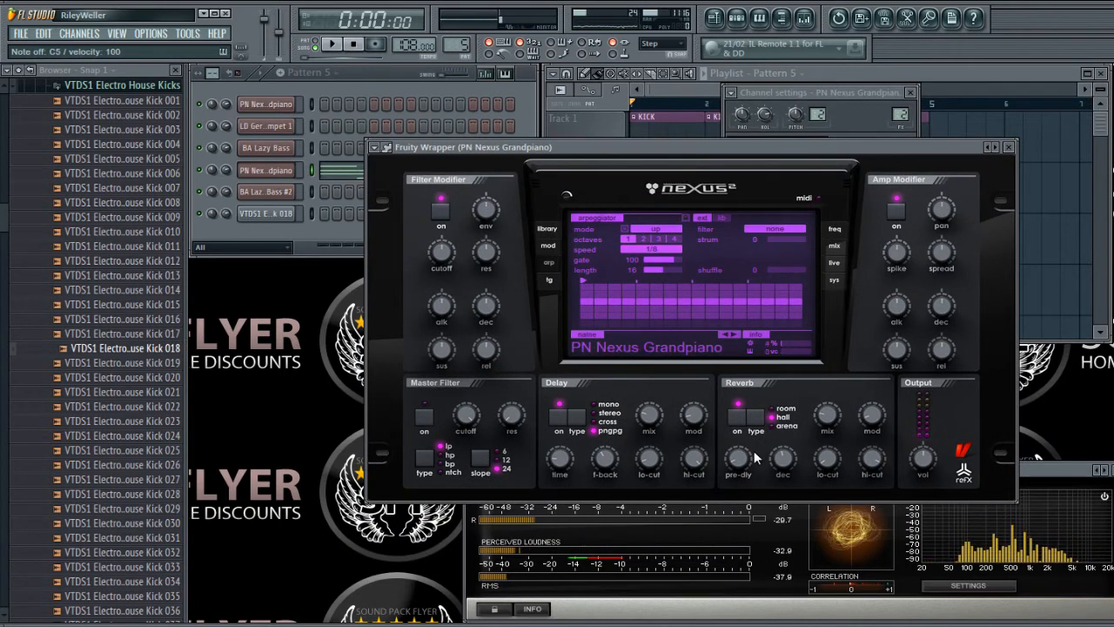
click(871, 115)
click(817, 145)
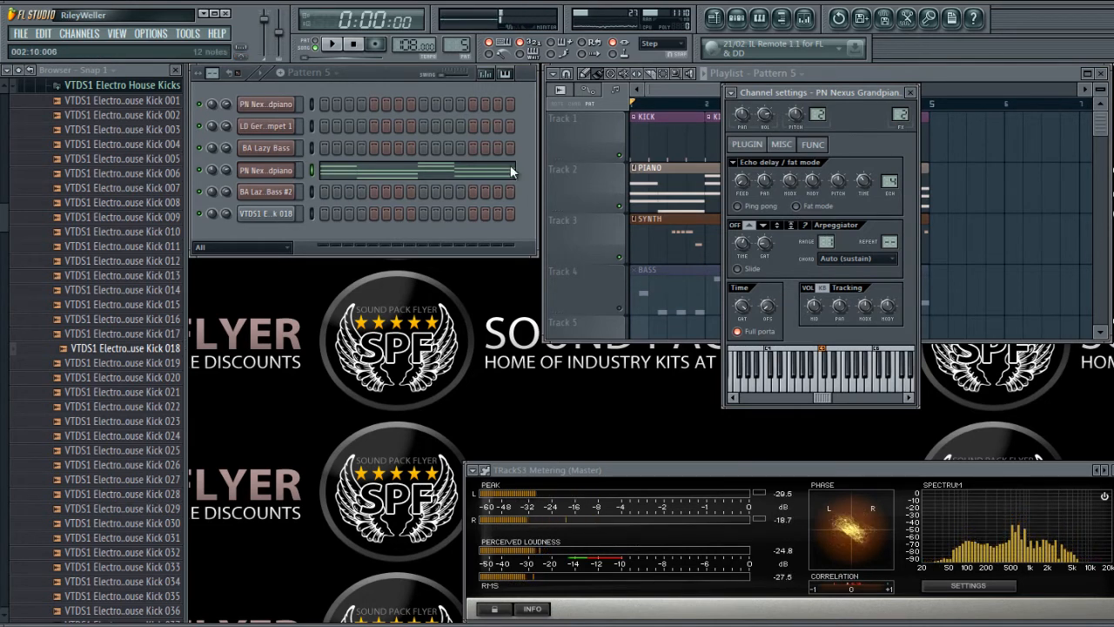
click(754, 144)
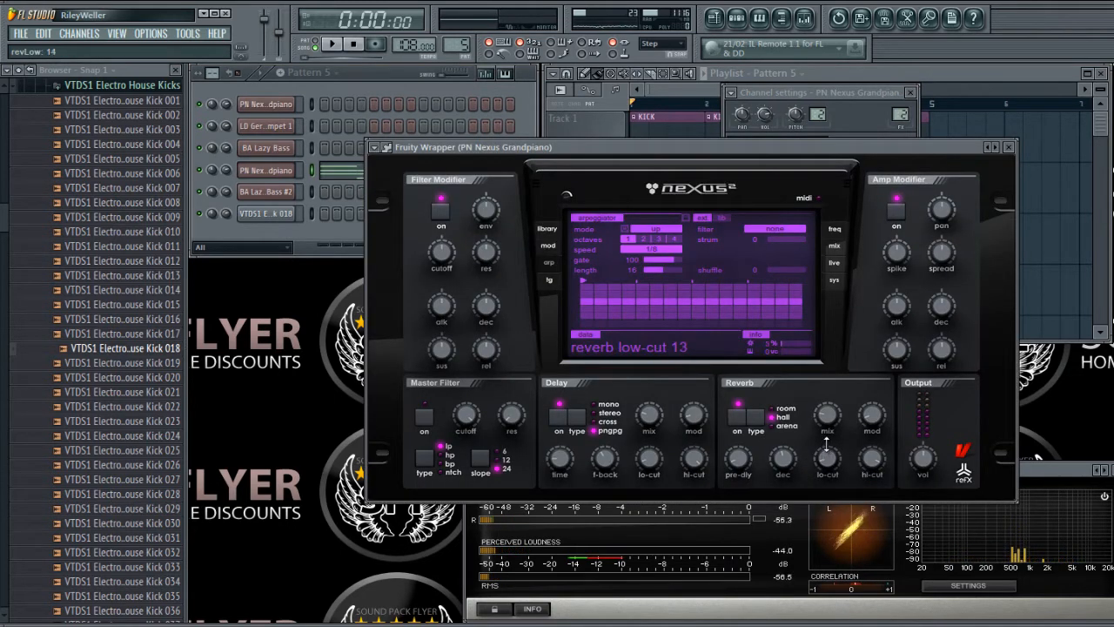
drag(826, 436, 833, 404)
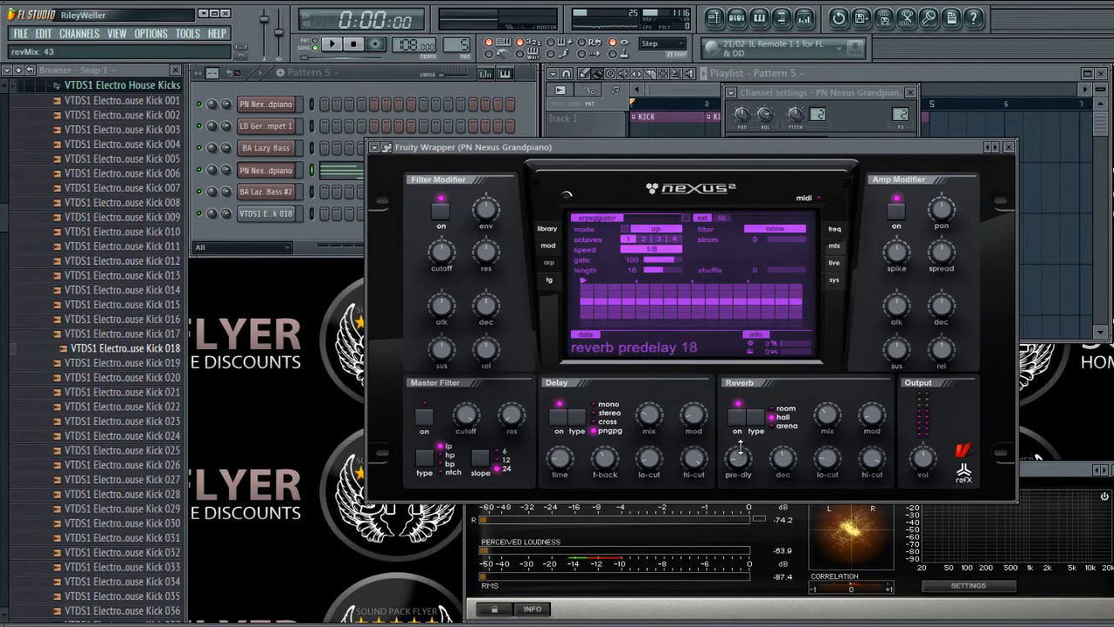
key(Escape)
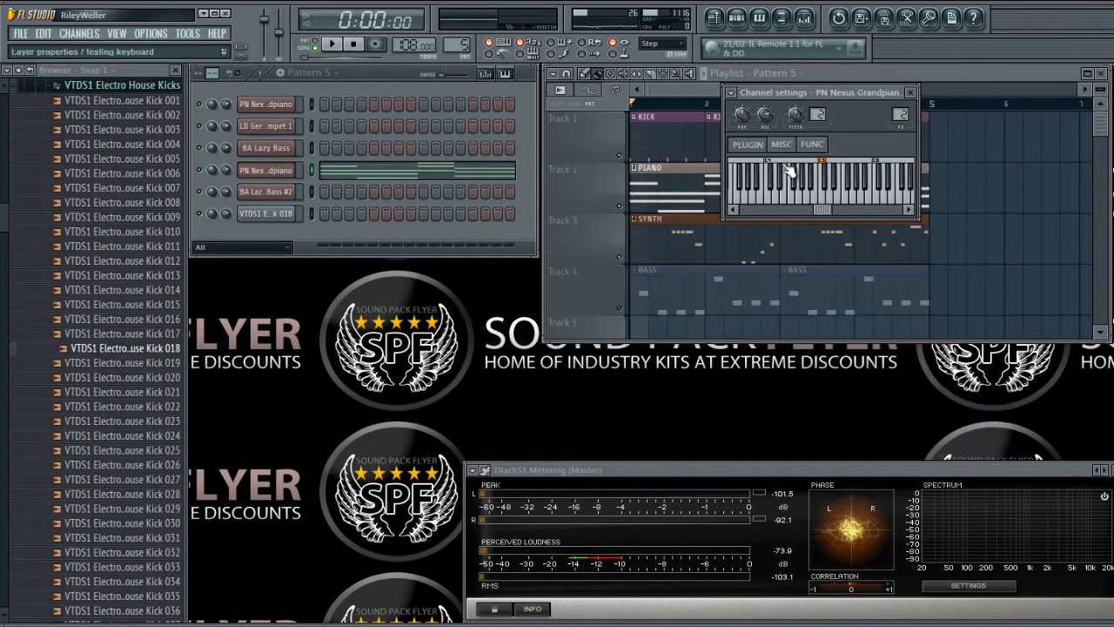
Play Pattern 5 and transpose all of the cloned piano's chords up one octave in the piano roll.
click(286, 88)
key(space)
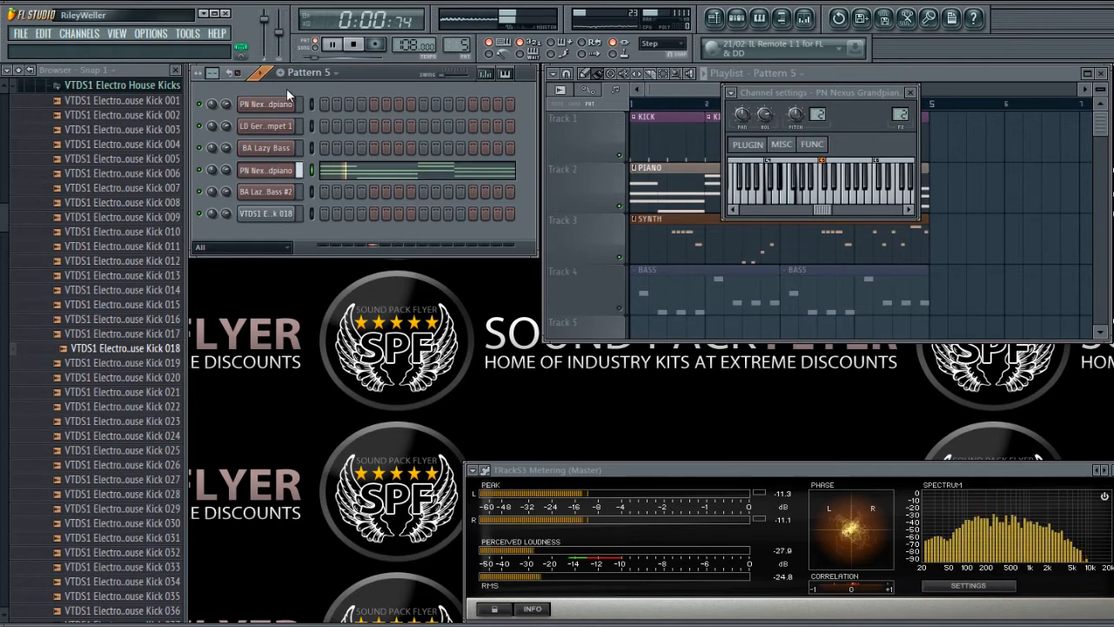
click(374, 171)
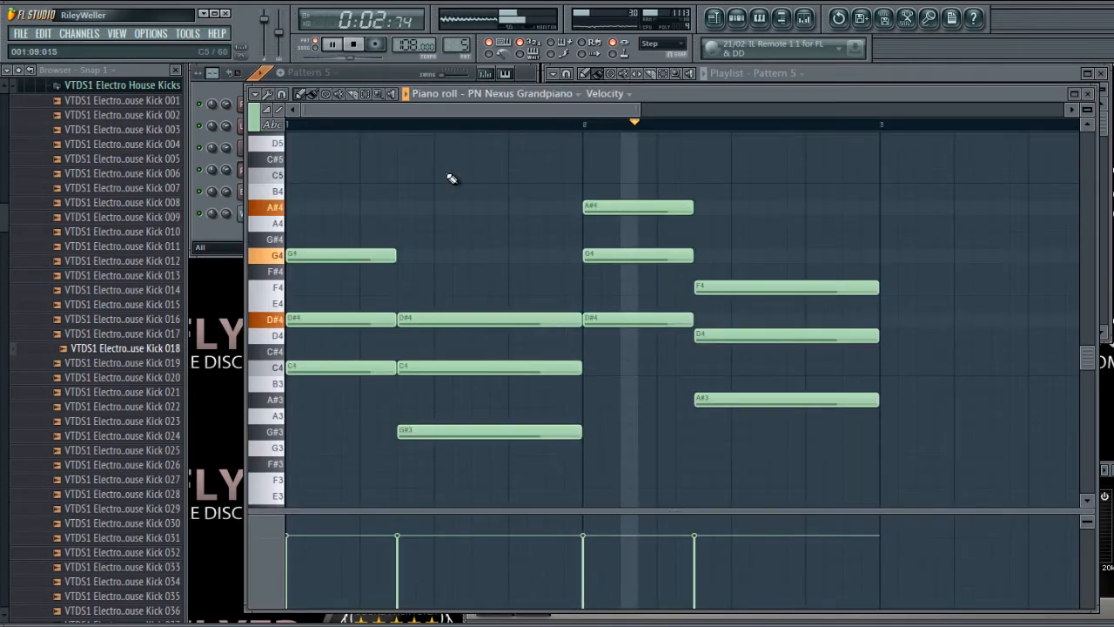
key(ctrl+Up)
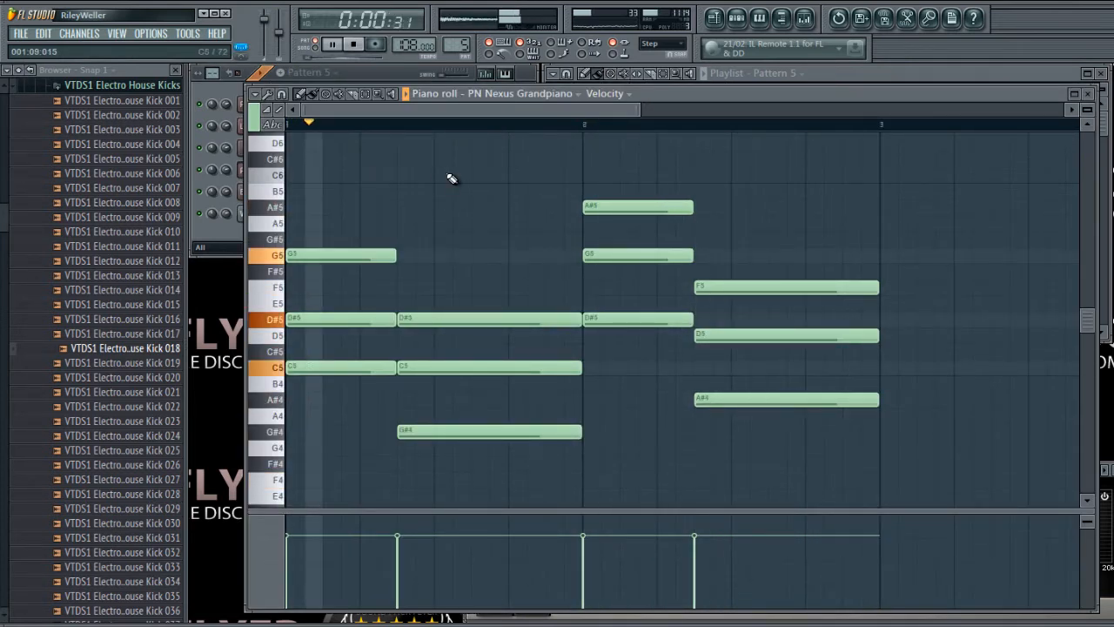
key(space)
Duplicate all the cloned piano's chords one octave higher, listen to the layered result, and close the piano roll.
drag(347, 173, 866, 443)
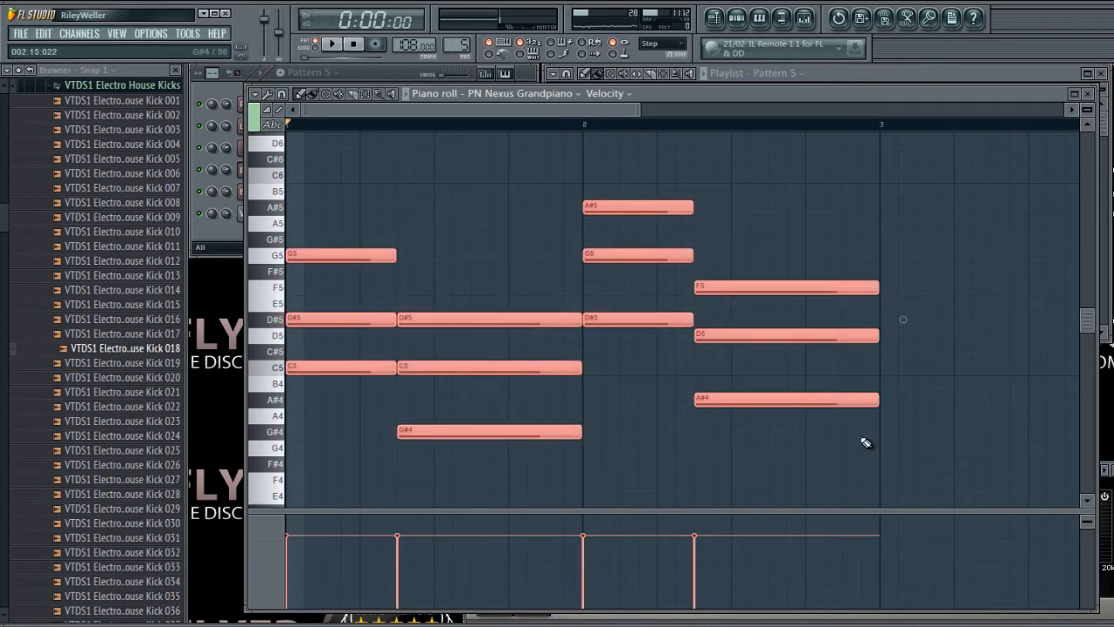
key(ctrl+Up)
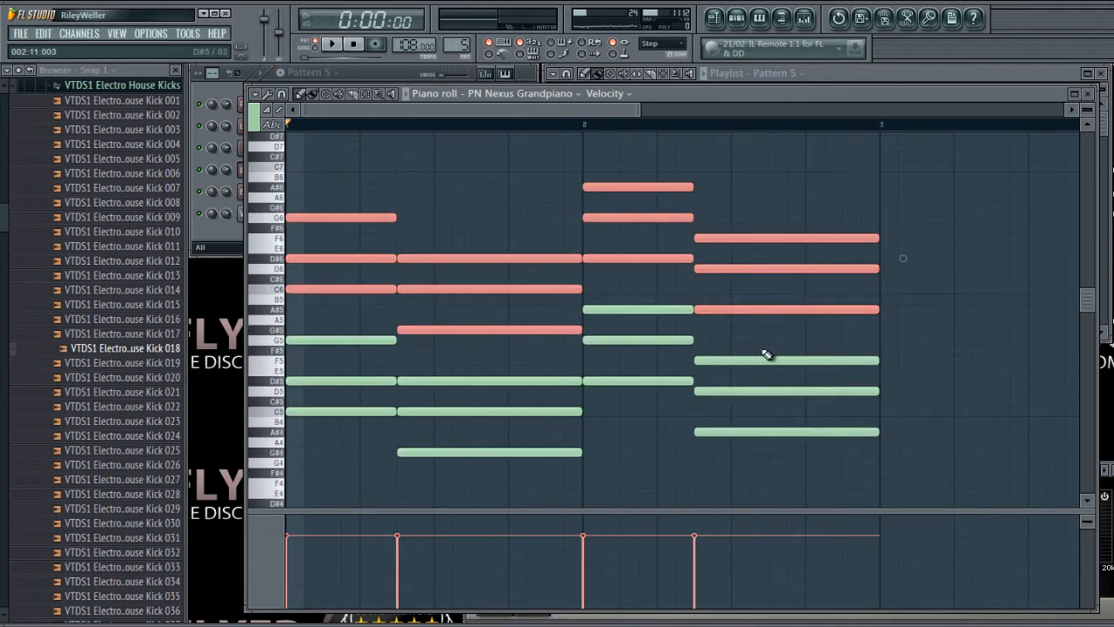
key(space)
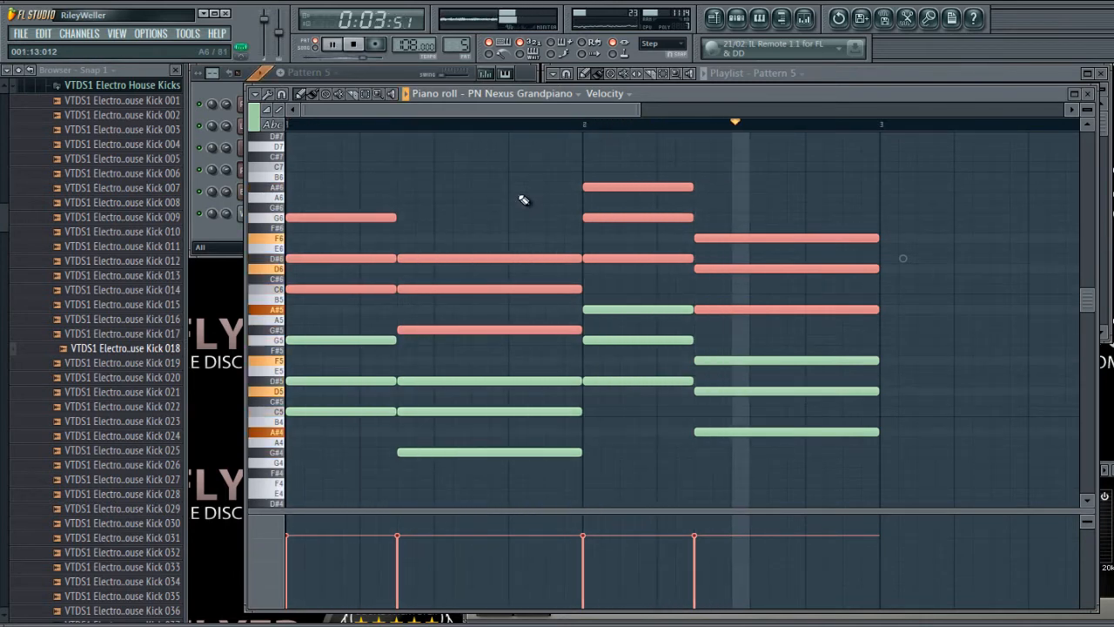
key(ctrl+d)
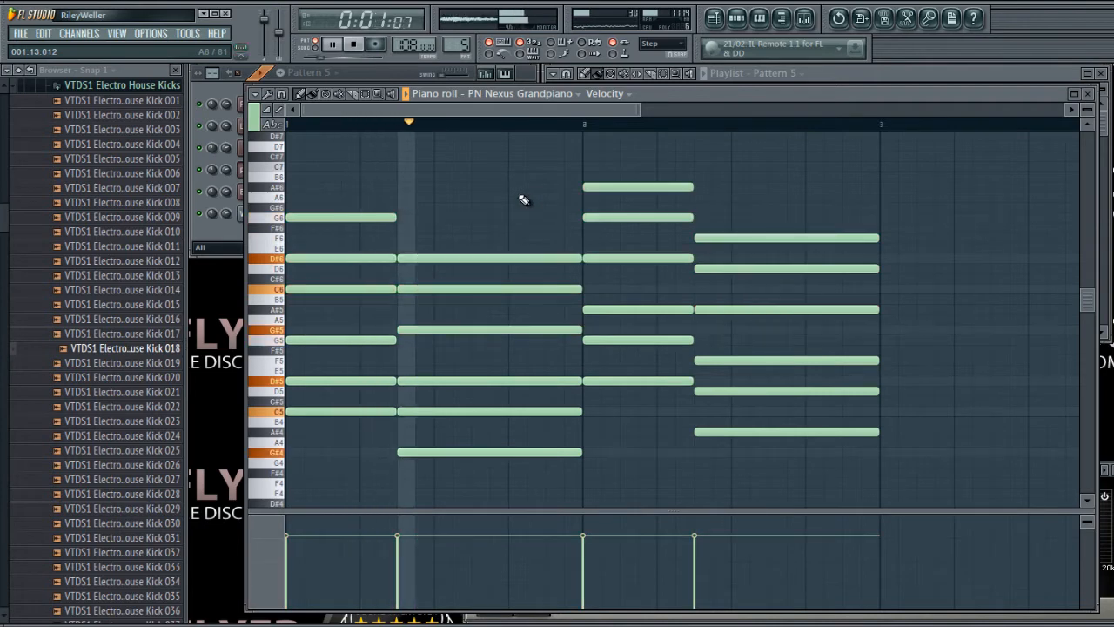
key(space)
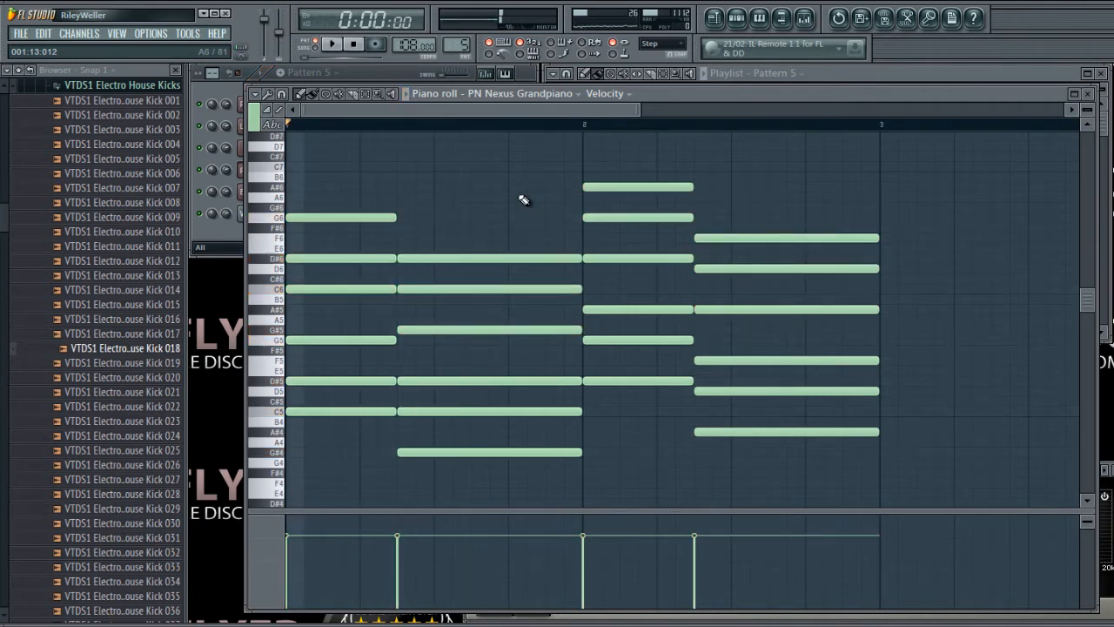
key(Escape)
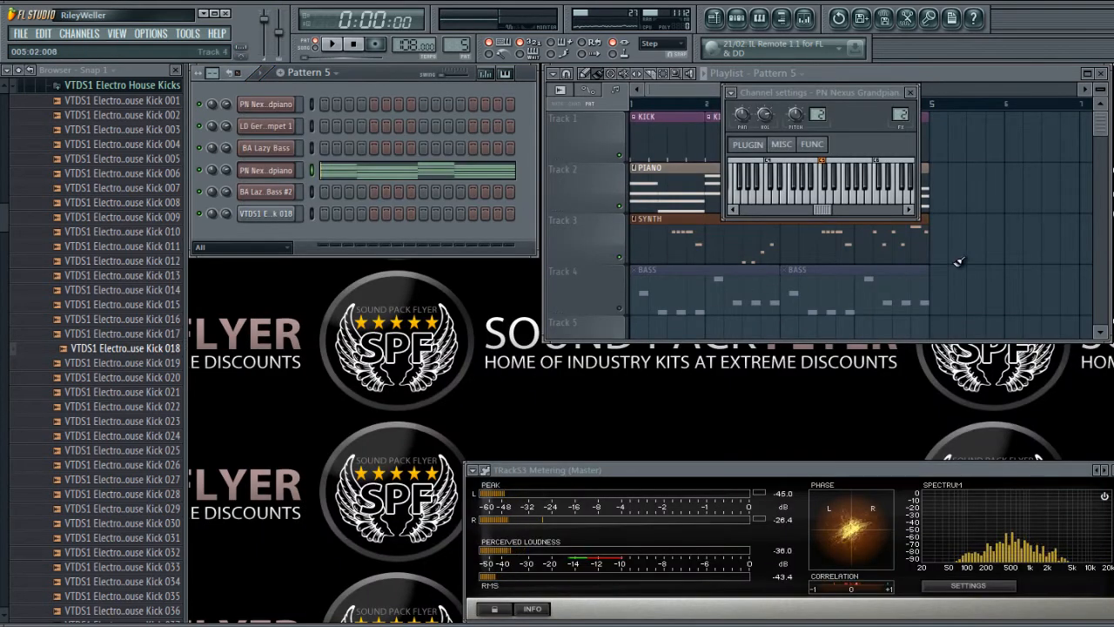
Place Pattern 5 on Track 5 of the playlist twice in a row, starting at bars 1 and 3.
scroll(956, 261, down, 2)
click(898, 255)
drag(898, 255, 548, 242)
click(821, 235)
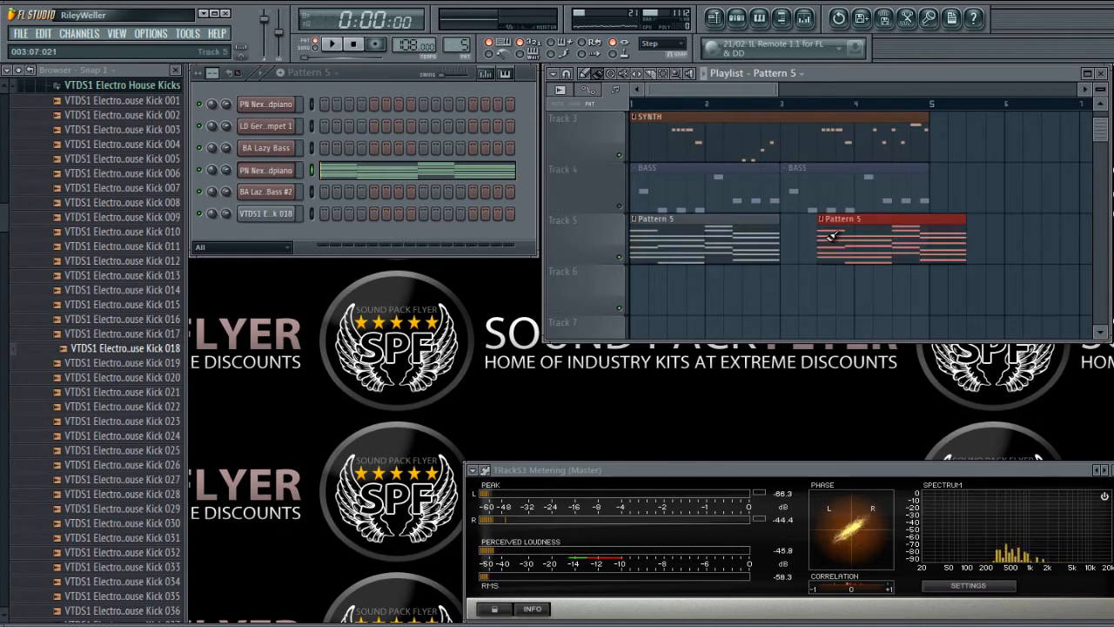
drag(858, 235, 814, 236)
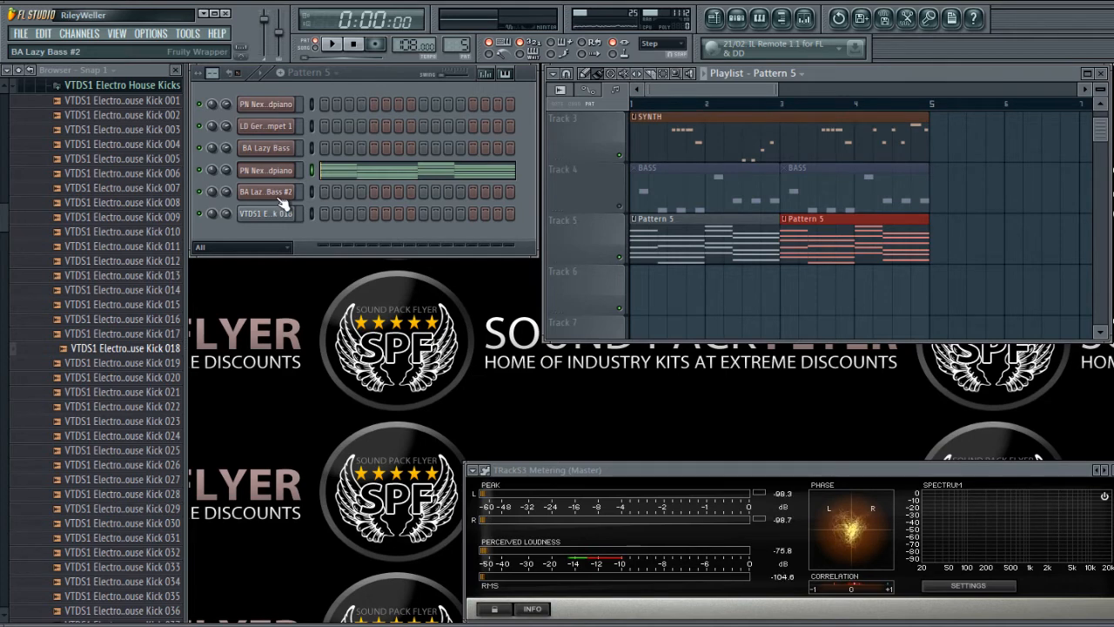
Play the playlist arrangement in song mode and lower the LD trumpet lead channel's volume.
ctrl+right_click(711, 283)
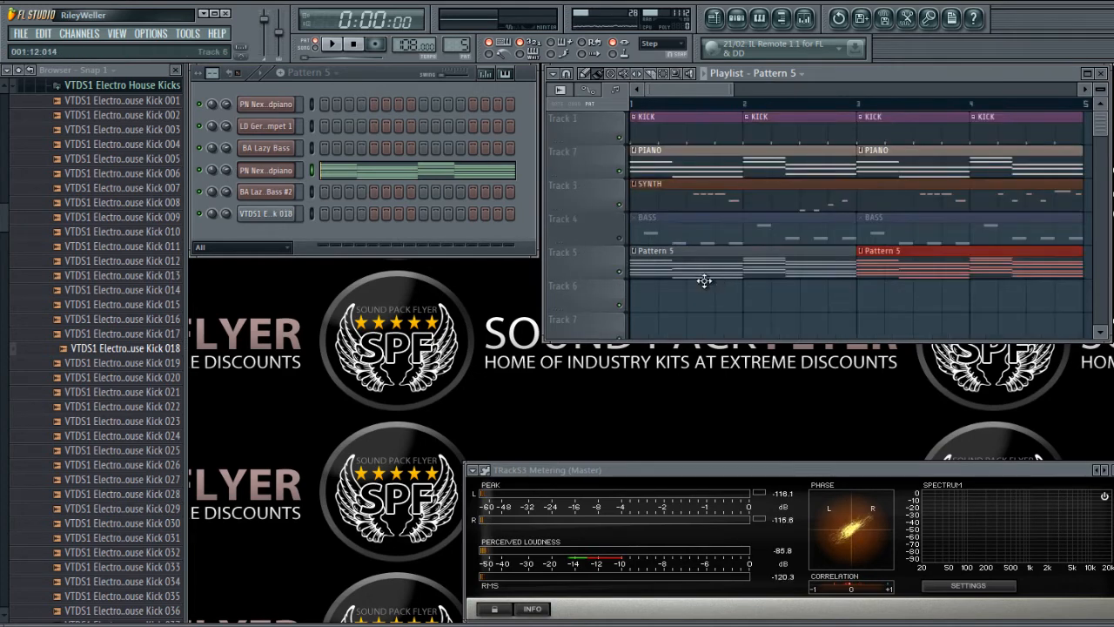
key(space)
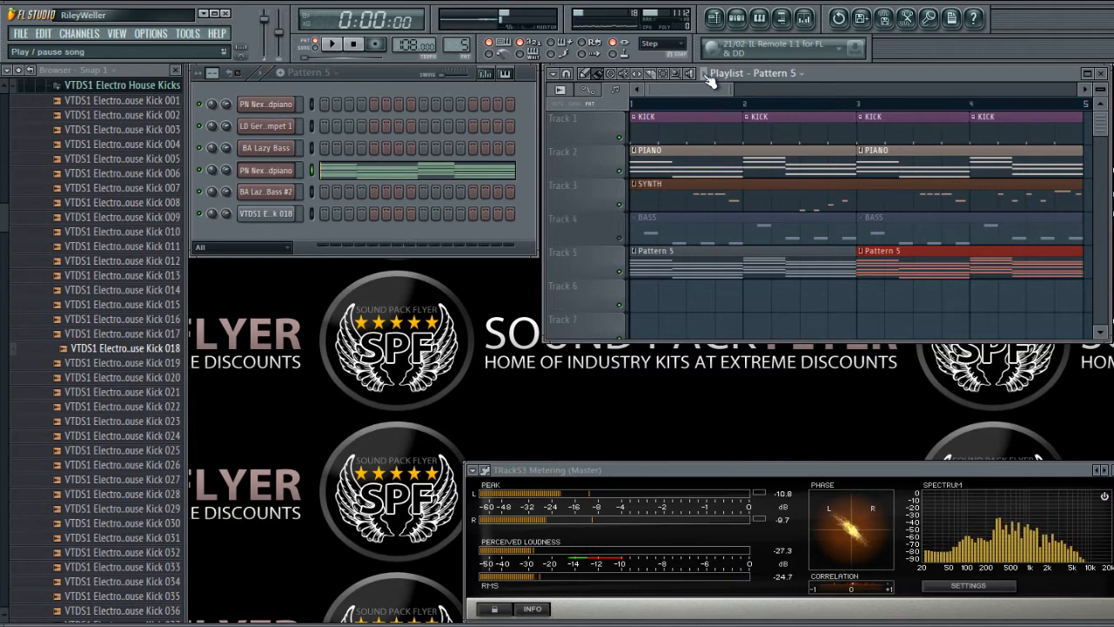
ctrl+click(699, 303)
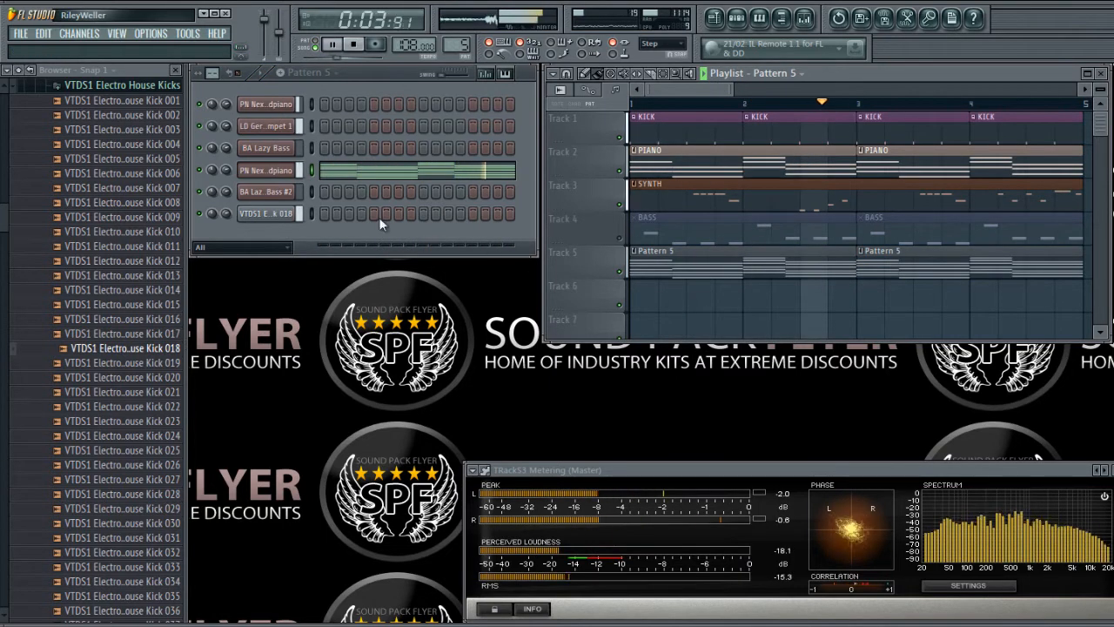
drag(226, 132, 225, 158)
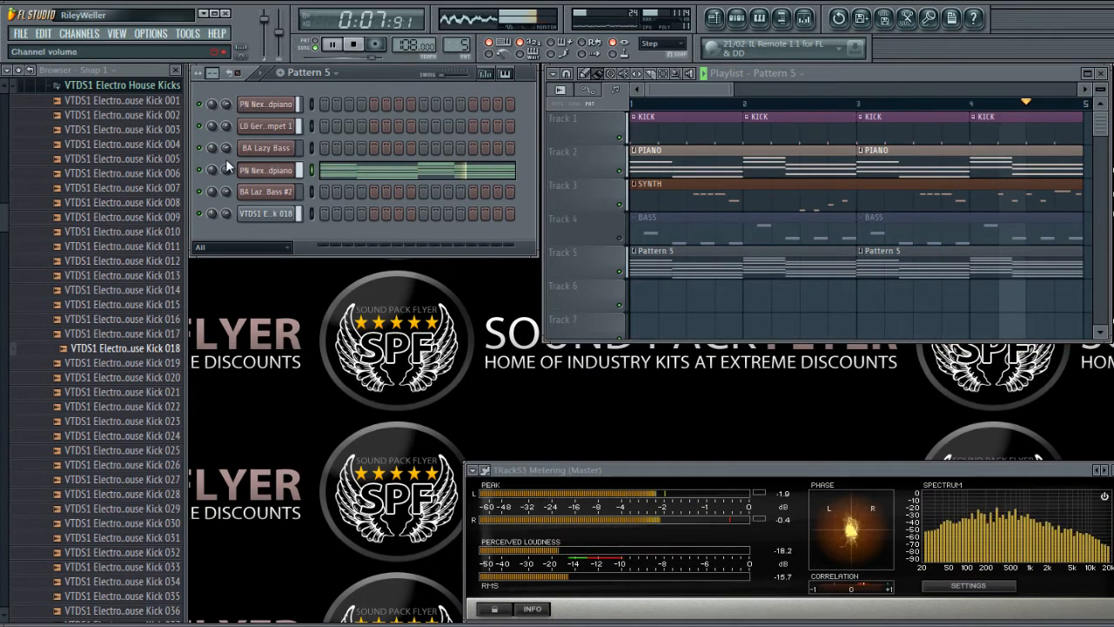
scroll(709, 299, down, 2)
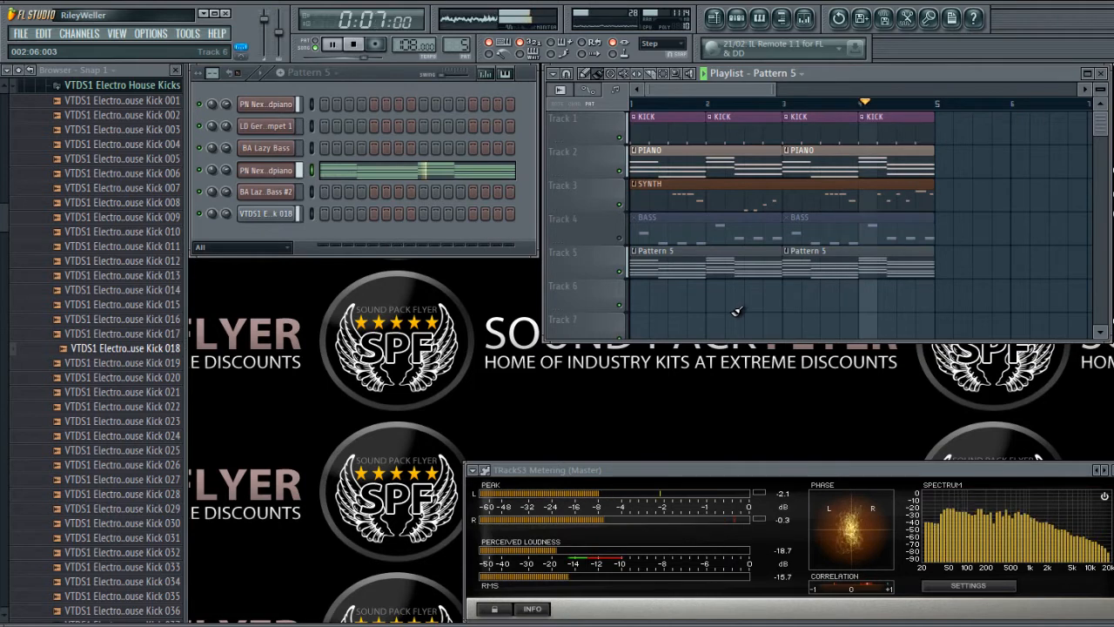
key(space)
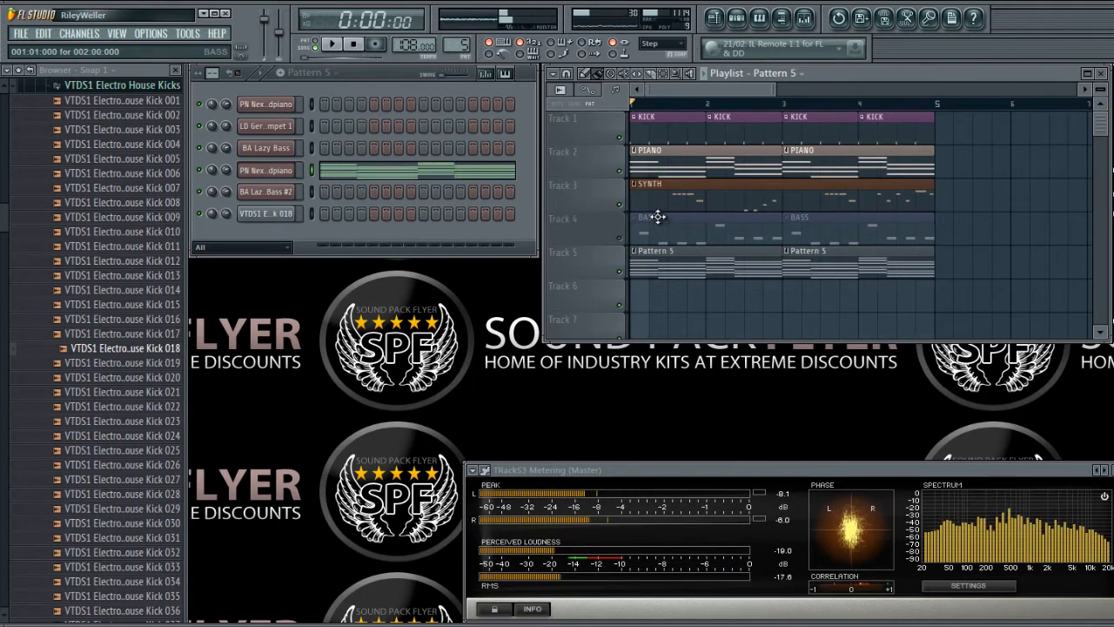
Mute the SYNTH and PIANO tracks and listen to the kick together with Pattern 5.
click(619, 203)
click(619, 171)
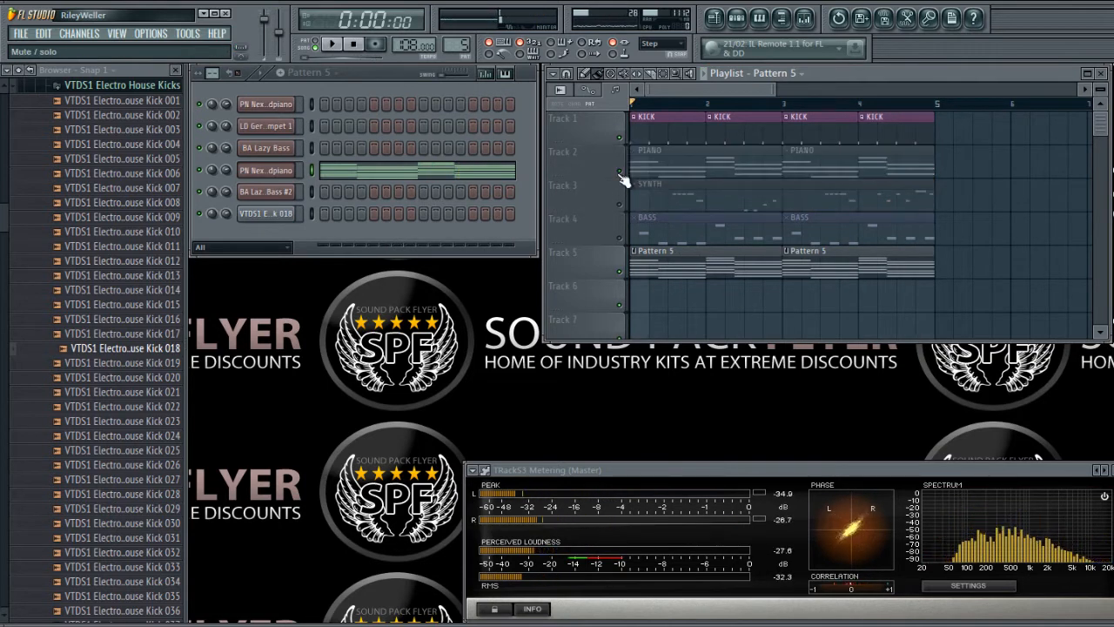
key(space)
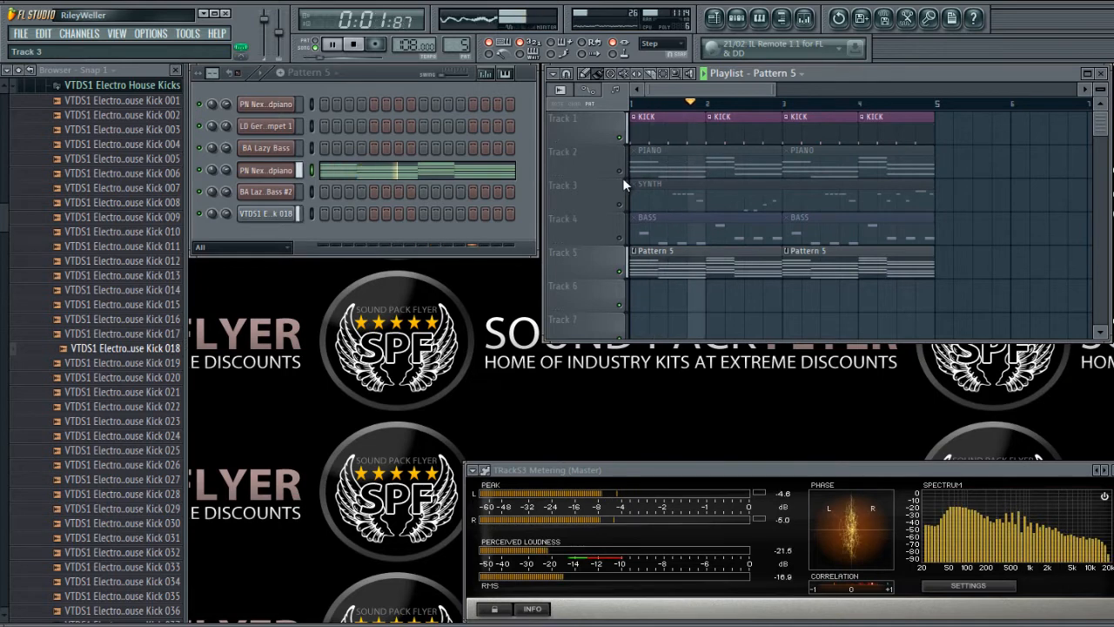
key(space)
Unmute the BASS, SYNTH and PIANO tracks while playing the arrangement, and stop playback.
click(619, 237)
key(space)
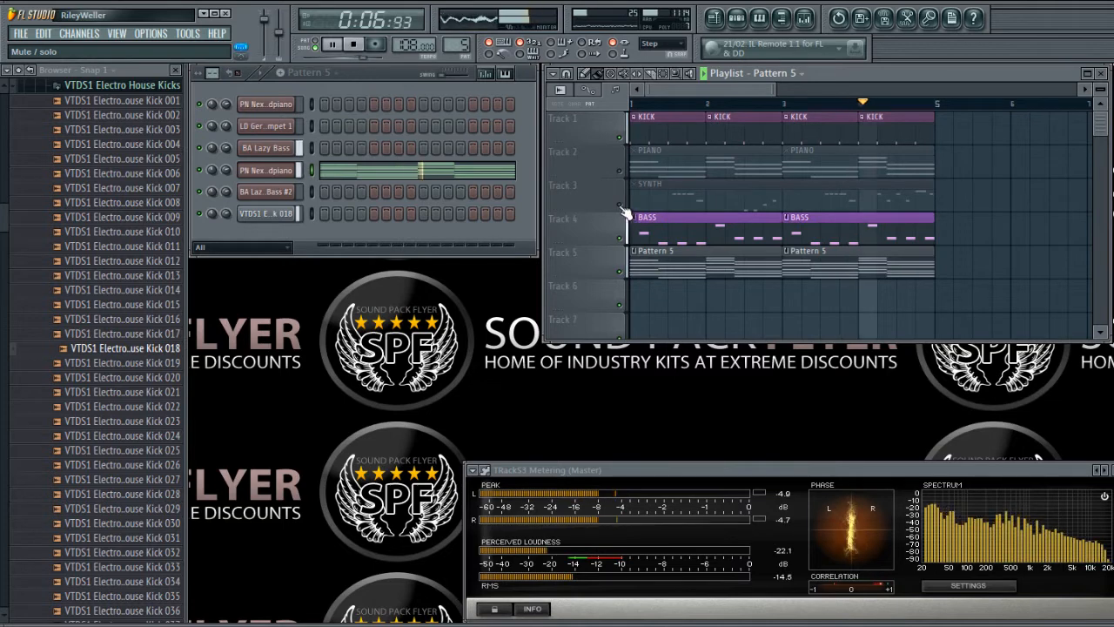
click(620, 204)
click(620, 170)
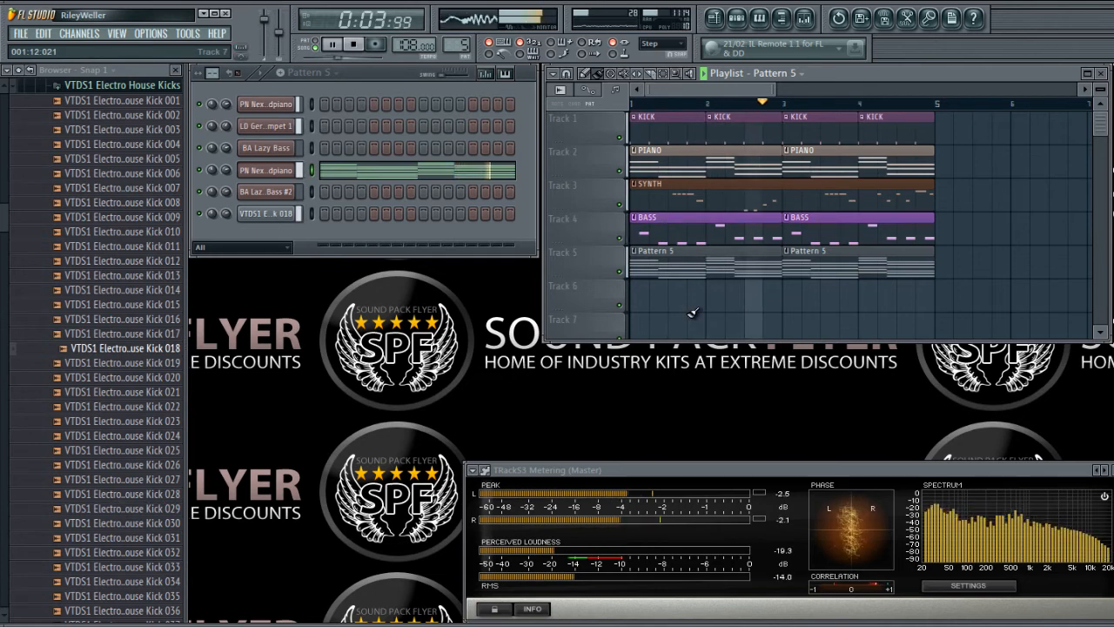
key(space)
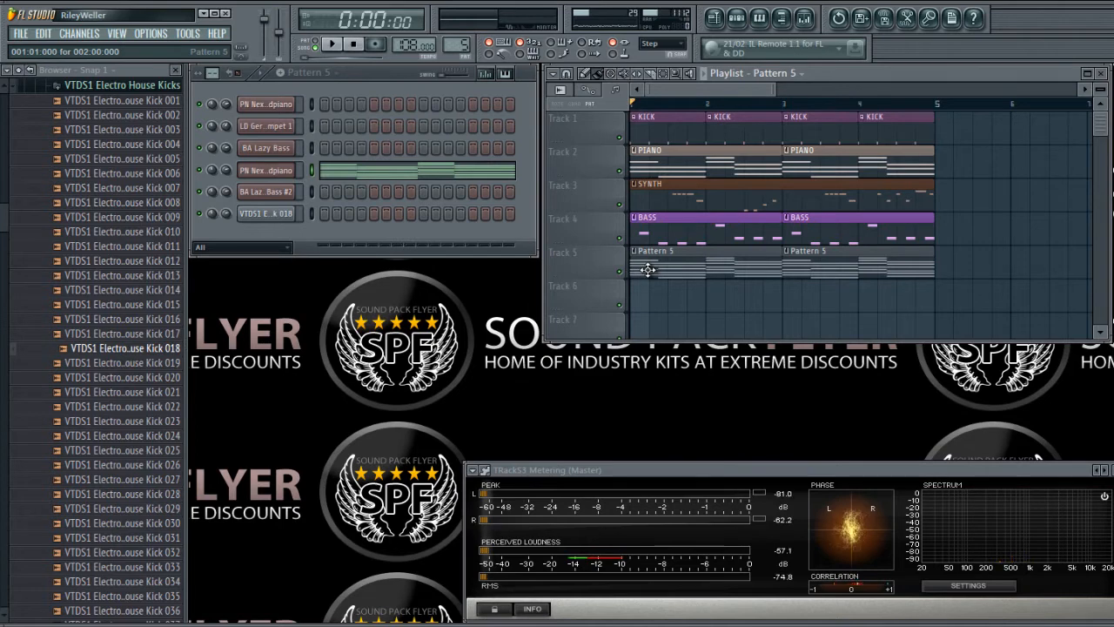
Play the arrangement and compare it with the Pattern 5 track muted and unmuted.
key(space)
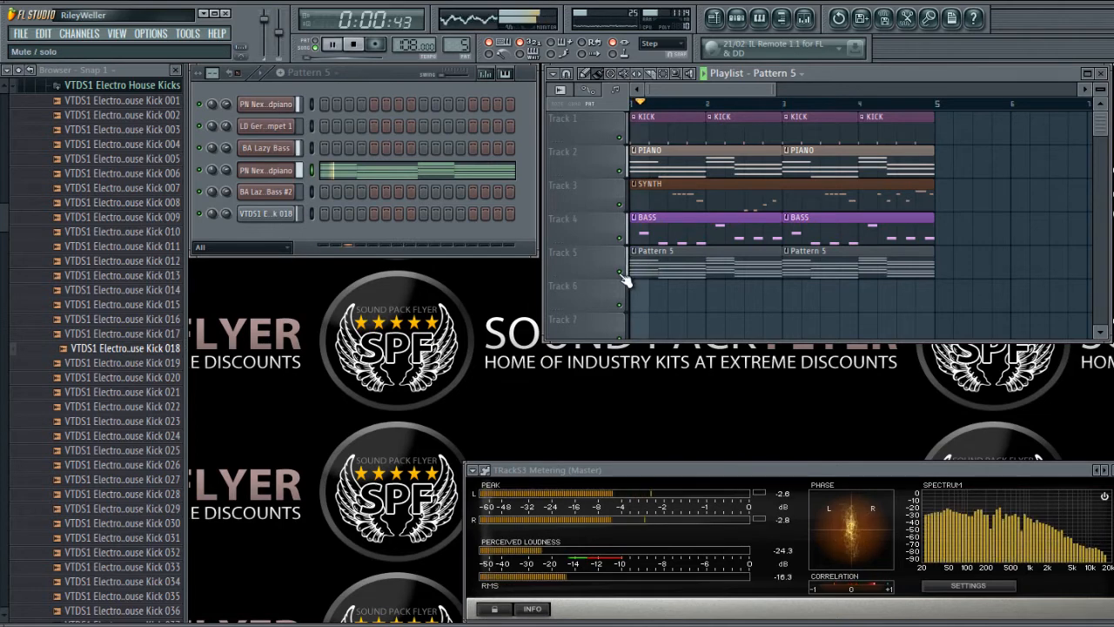
click(622, 274)
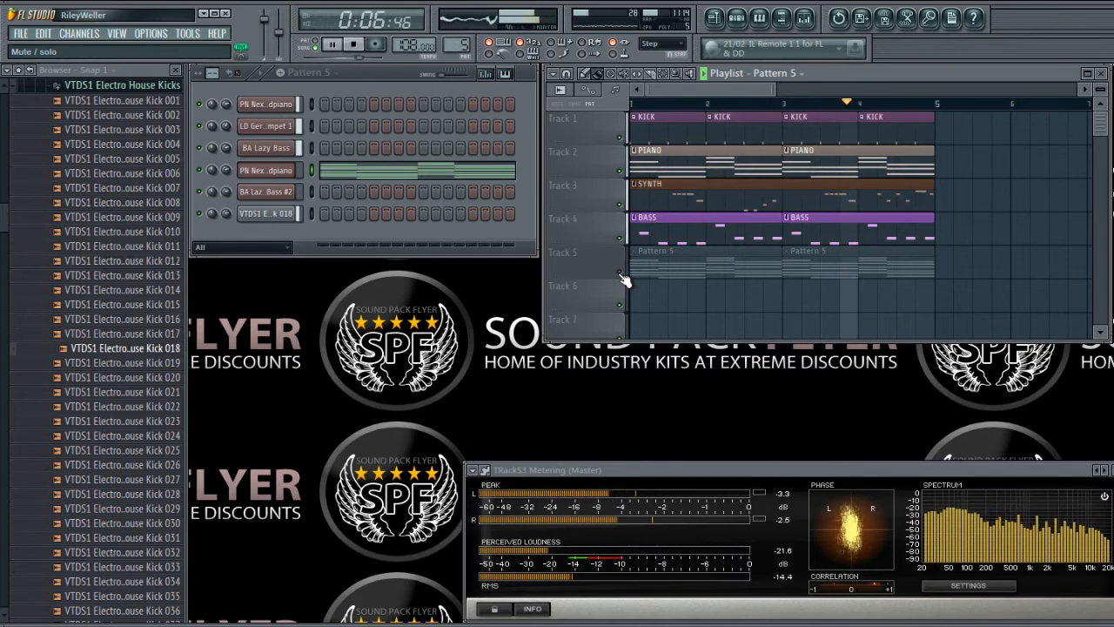
click(622, 275)
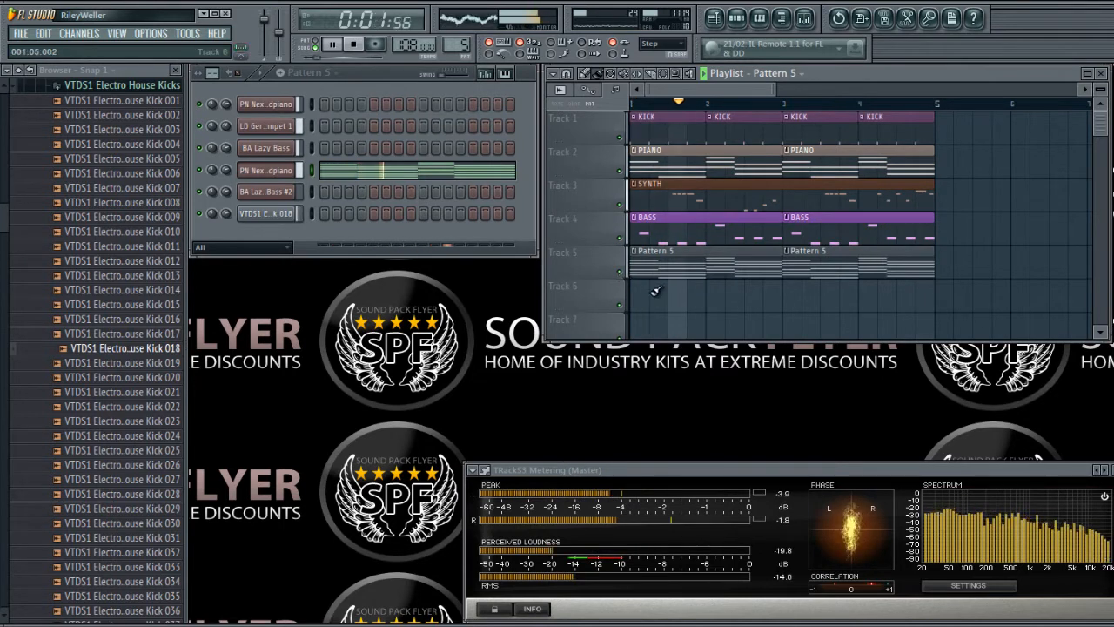
key(space)
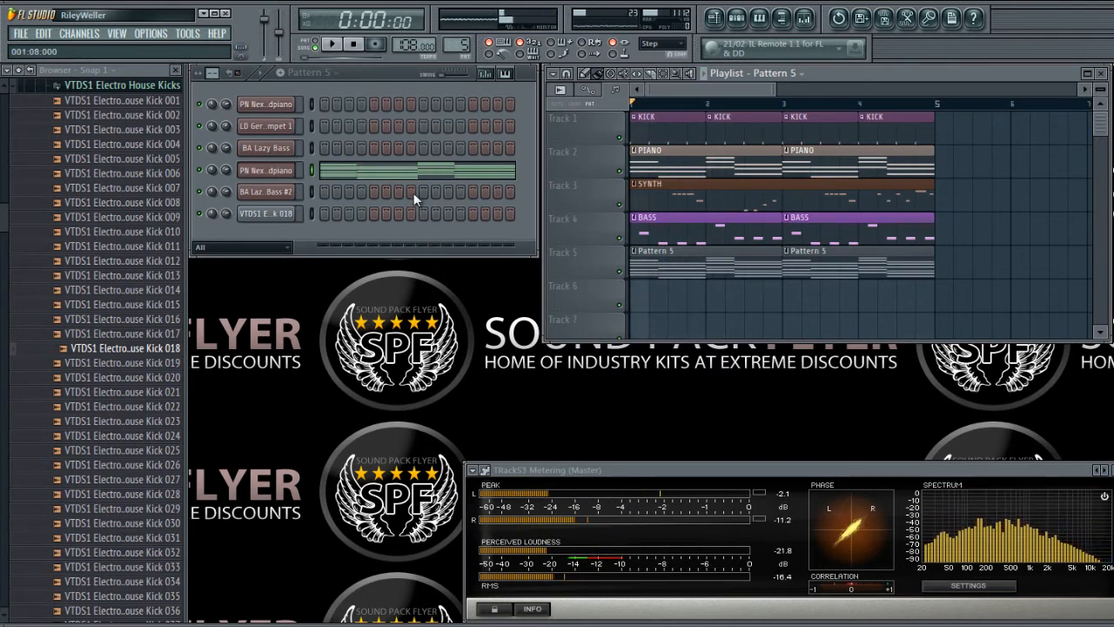
Paste the chord notes into the BA Lazy Bass #2 channel and mute the lower-octave notes of all four chords.
click(393, 82)
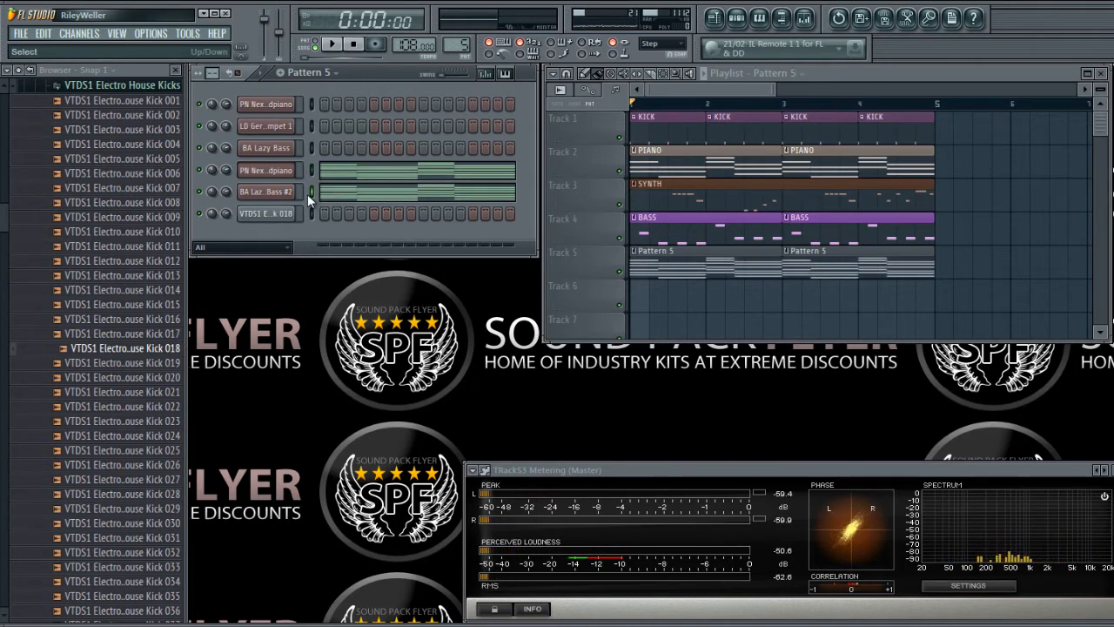
click(353, 198)
drag(357, 329, 361, 441)
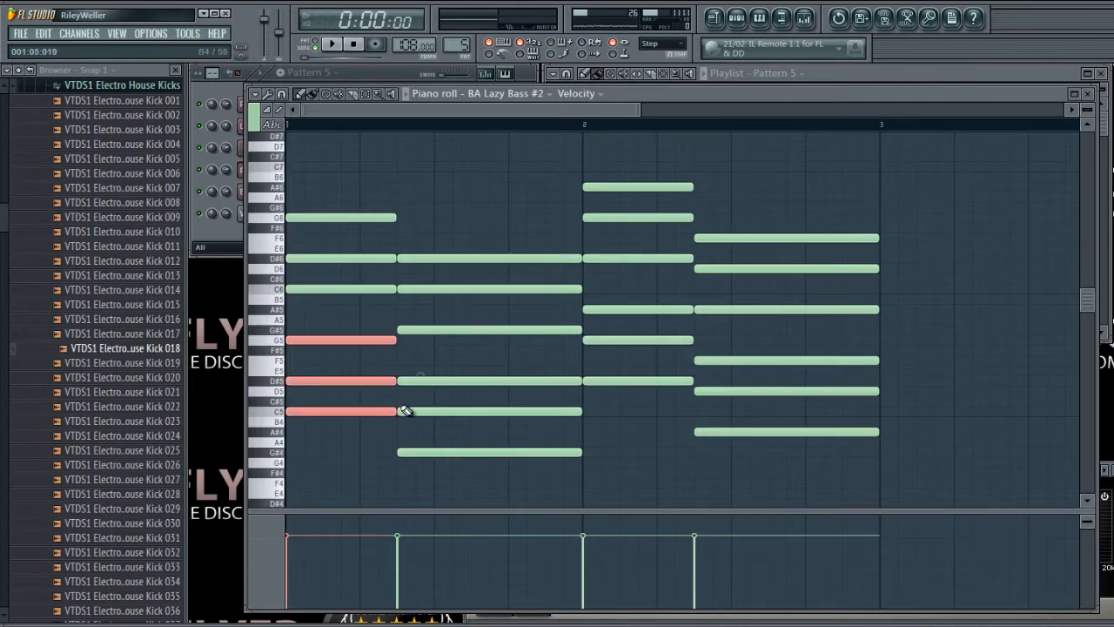
drag(435, 368, 451, 487)
drag(625, 305, 633, 387)
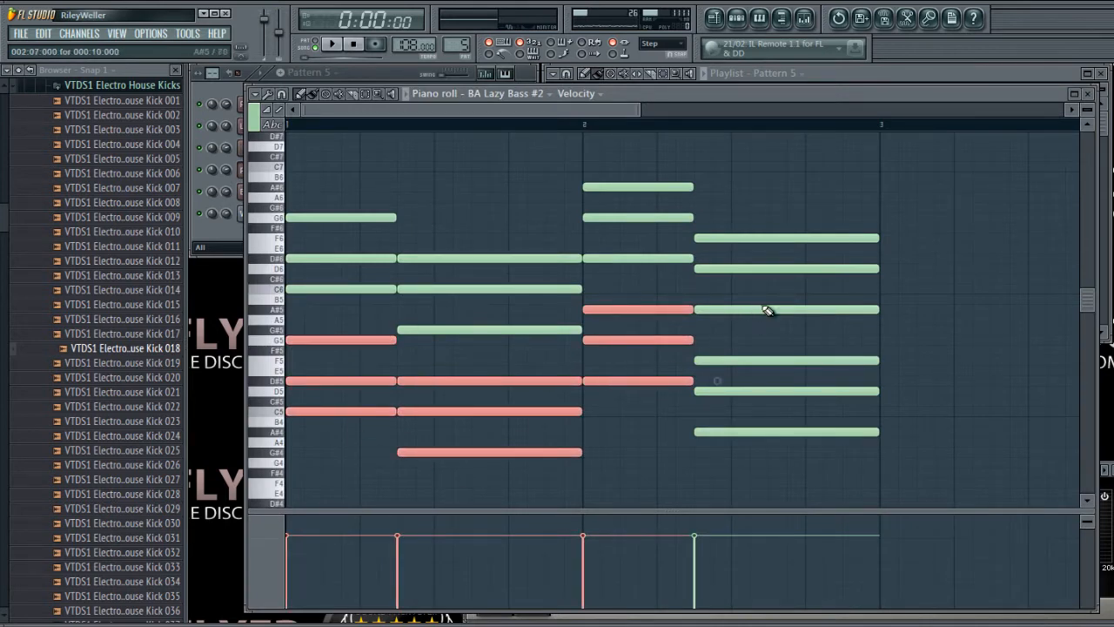
drag(736, 336, 755, 462)
key(alt+m)
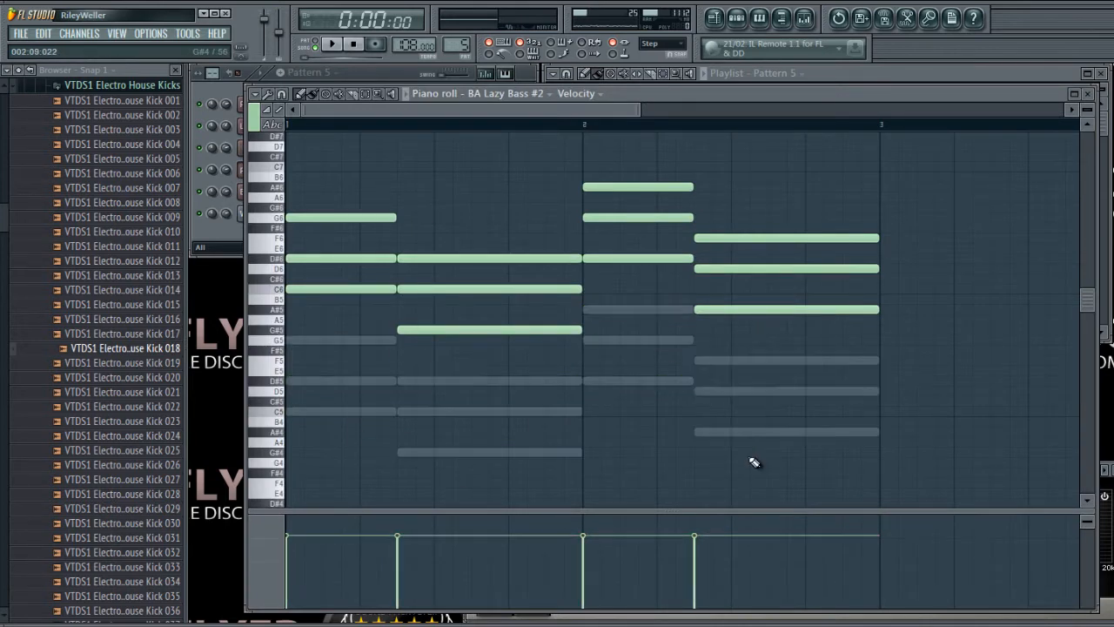
Cut the chord notes of the BA Lazy Bass #2 channel out of Pattern 5.
key(F7)
click(310, 192)
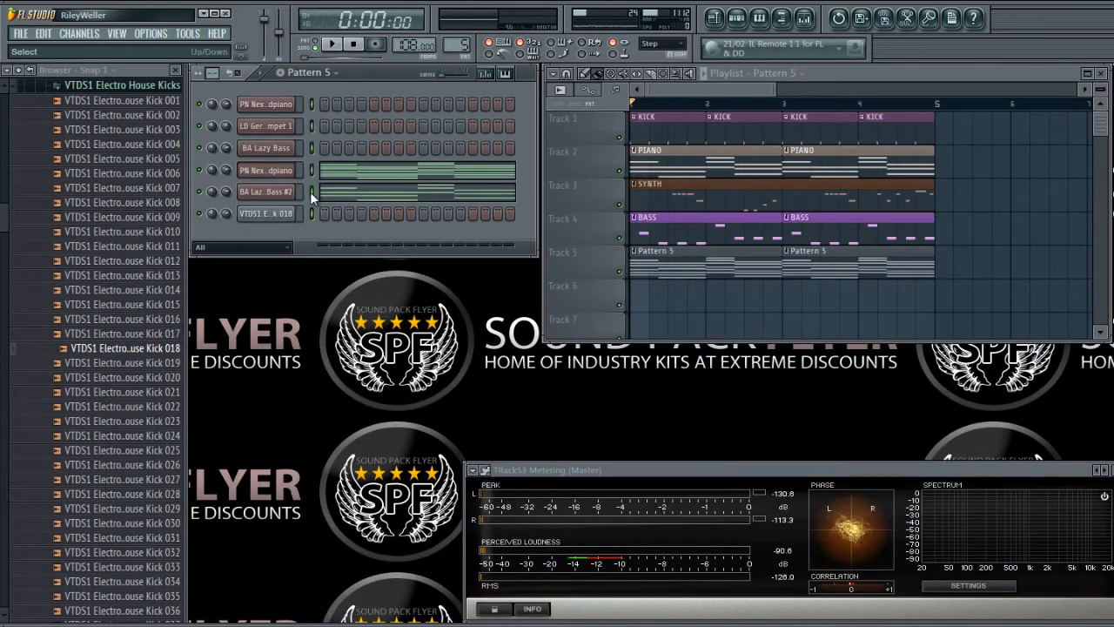
key(ctrl+x)
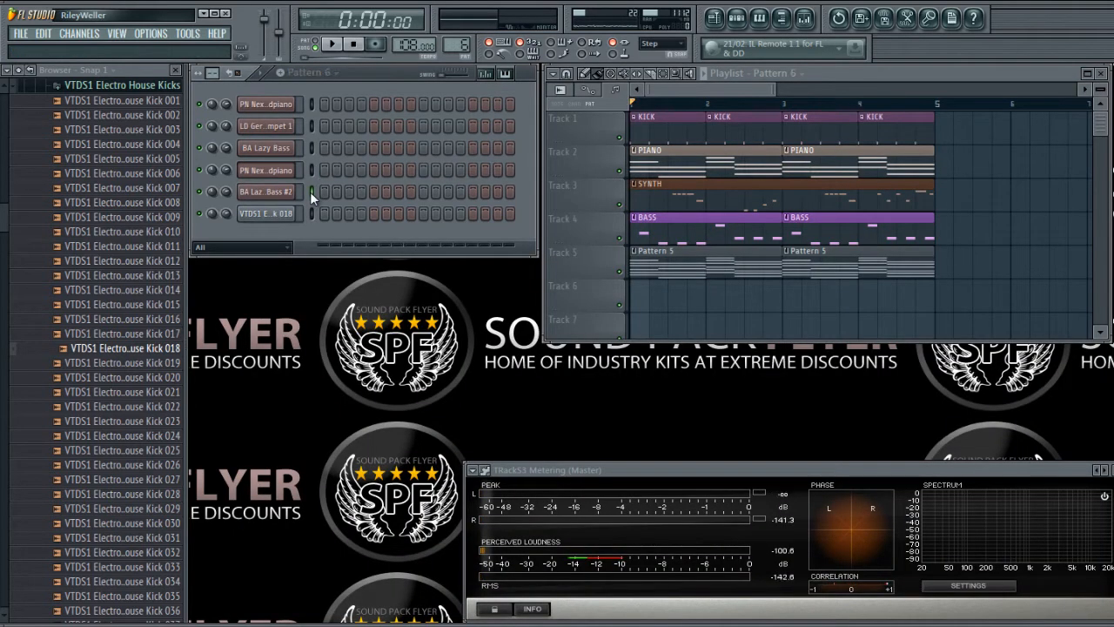
Rename Pattern 5 as PIANO ARP and give it a green color.
key(F2)
text(PIANO ARP)
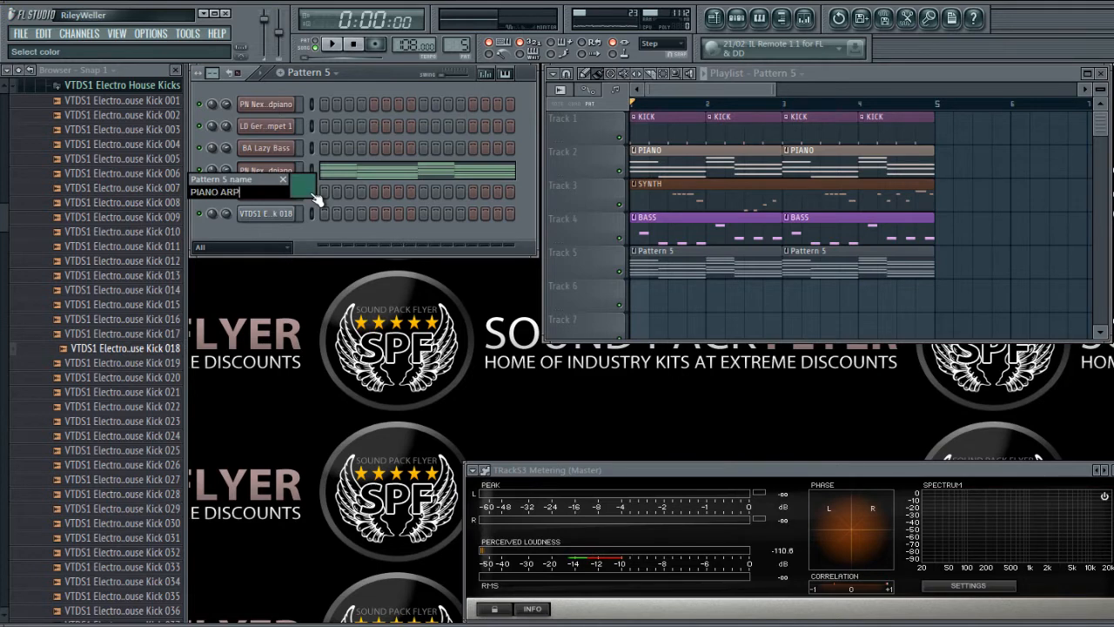
key(Return)
Paste the notes into BA Lazy Bass #2 in the empty Pattern 6 and load the Nexus Arpeggios preset AR Origin 1.
key(F4)
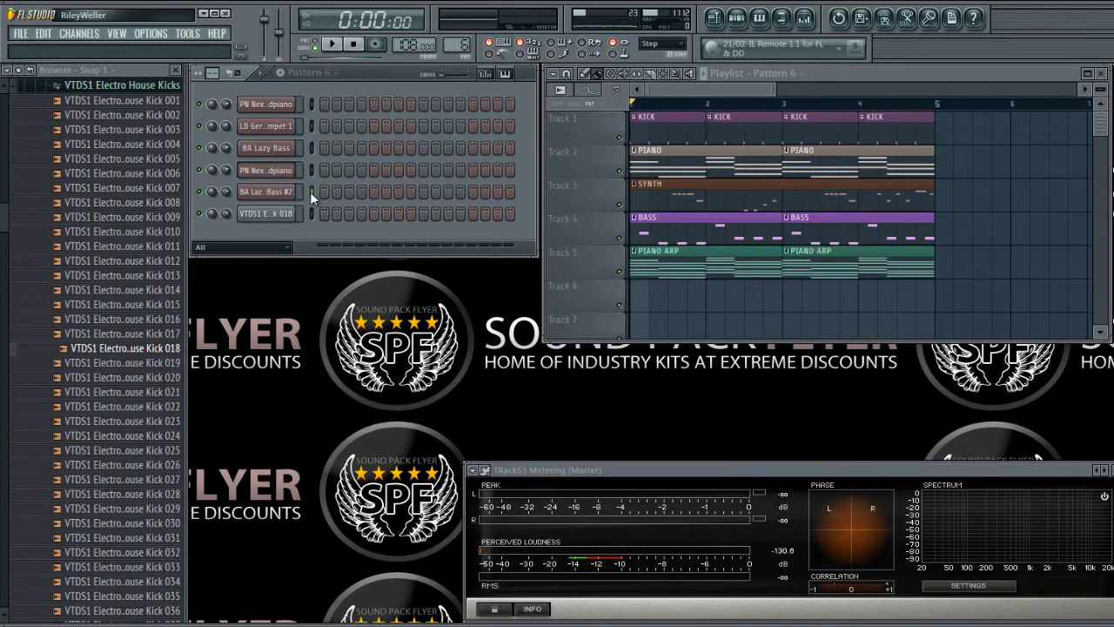
key(ctrl+v)
click(292, 195)
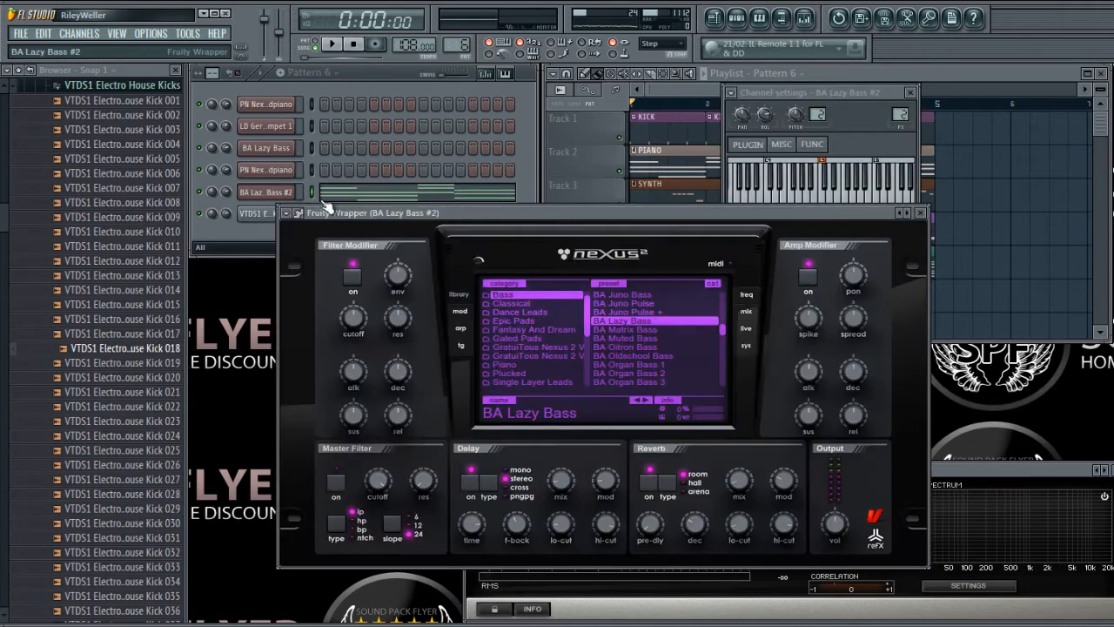
click(540, 319)
scroll(544, 302, up, 1)
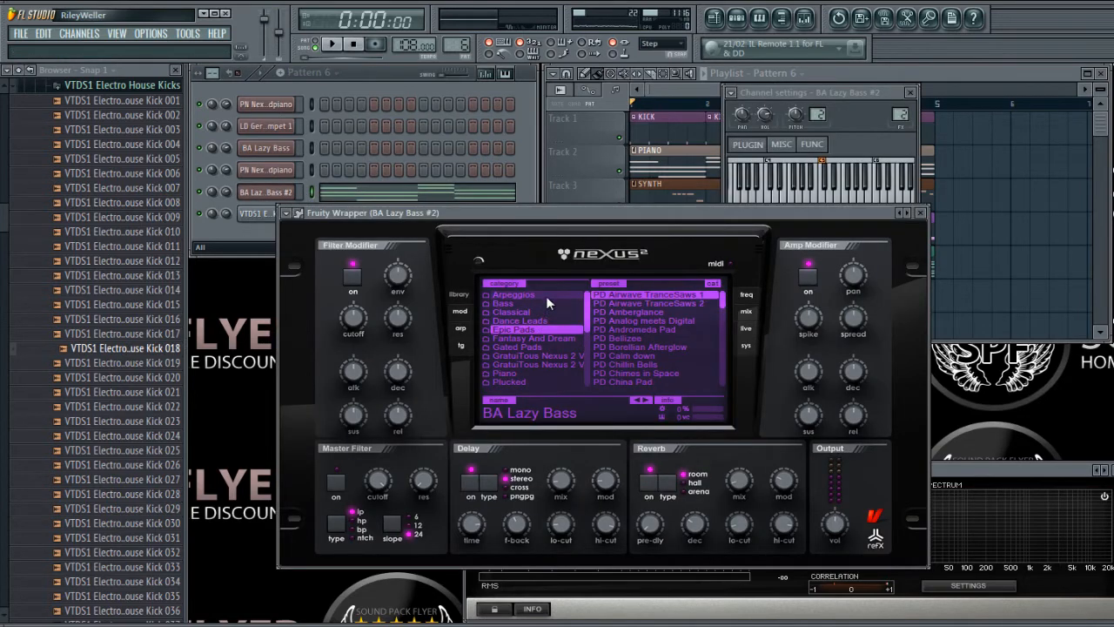
click(545, 296)
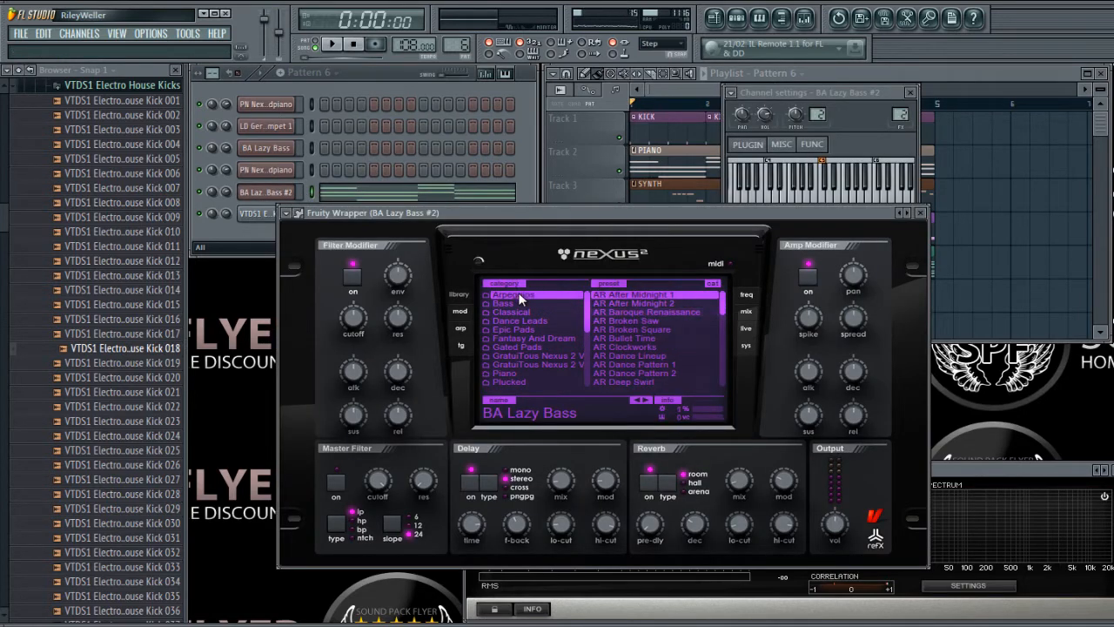
scroll(660, 324, down, 5)
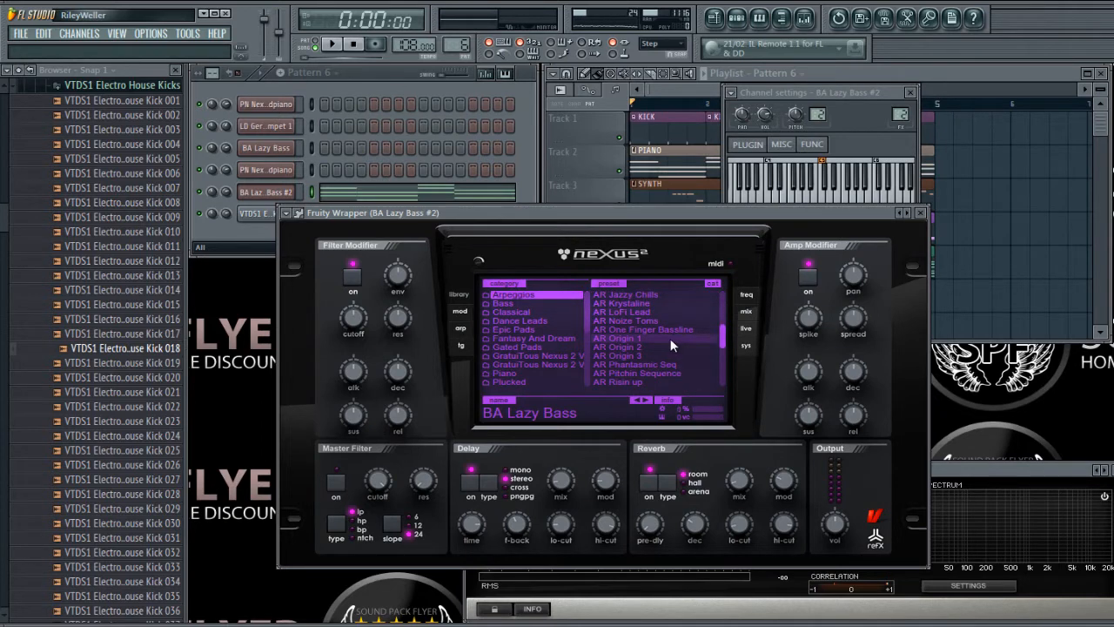
click(664, 337)
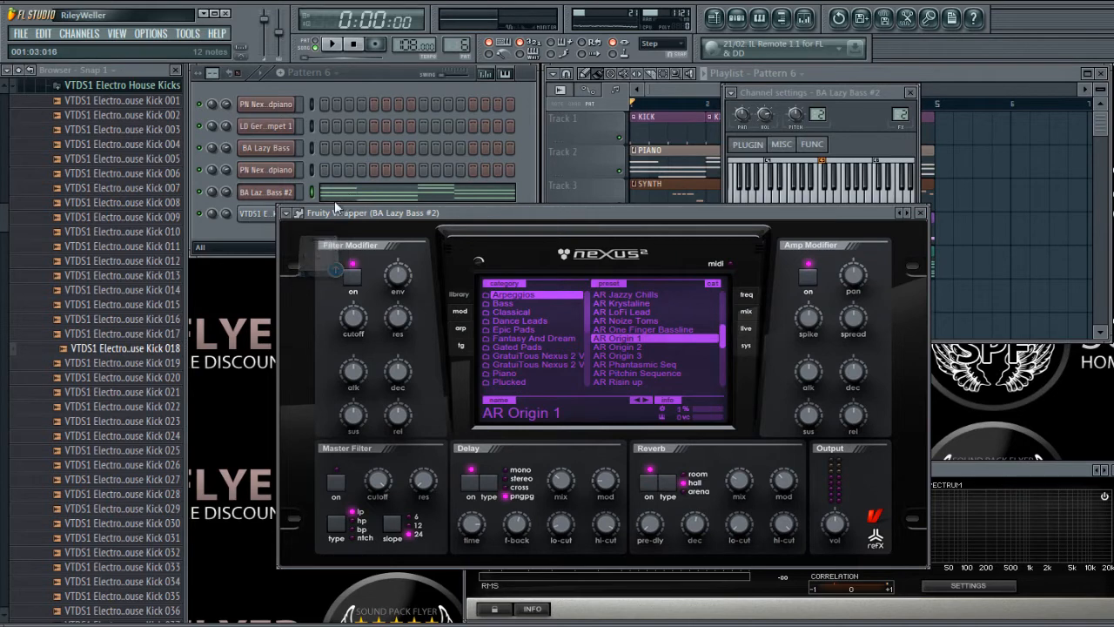
Check the channel's arpeggiator settings and play Pattern 6 in pattern mode to audition the AR Origin 1 sound.
click(817, 146)
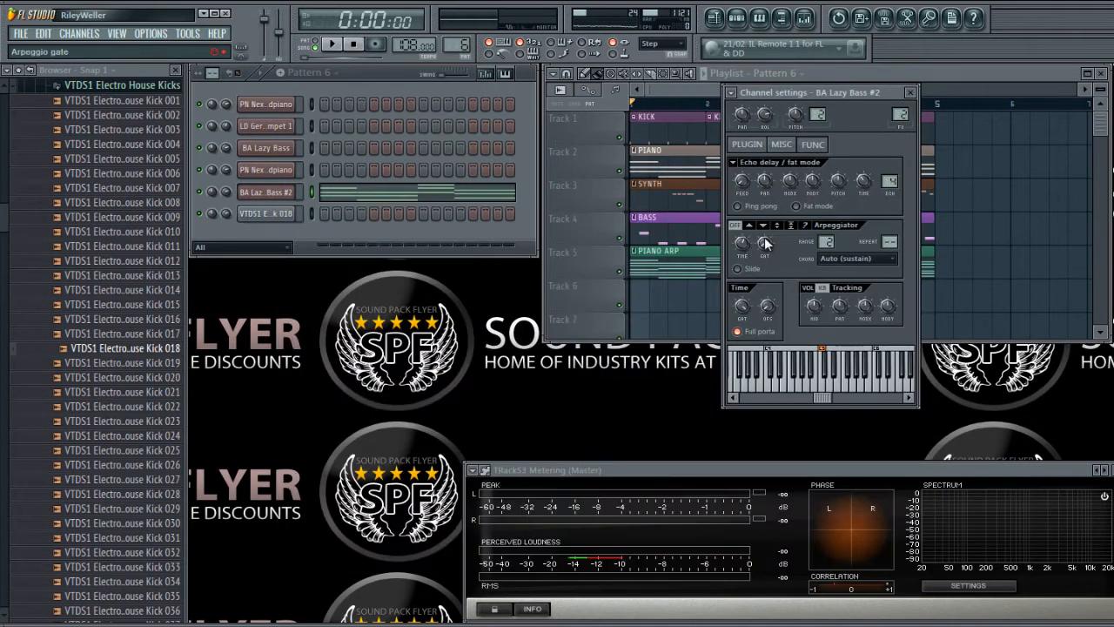
click(739, 145)
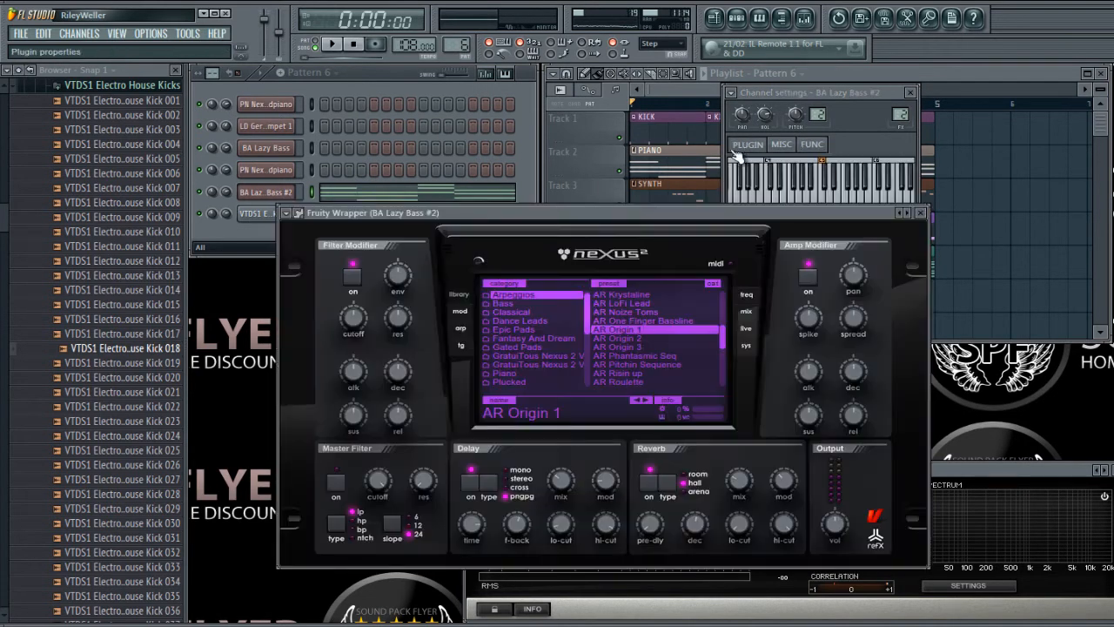
click(261, 73)
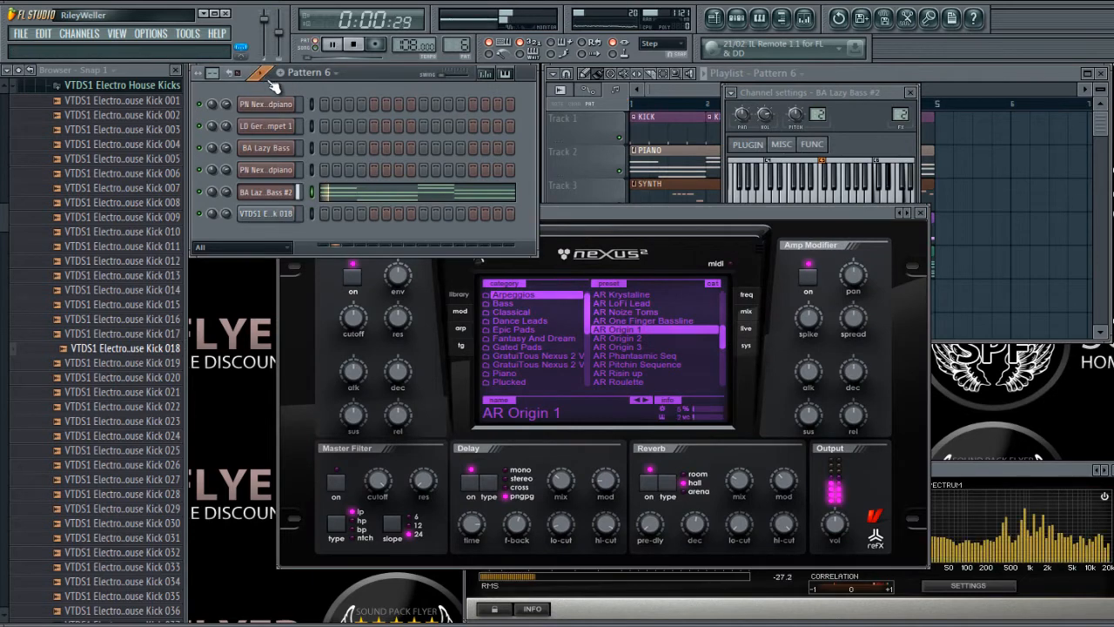
drag(571, 215, 525, 222)
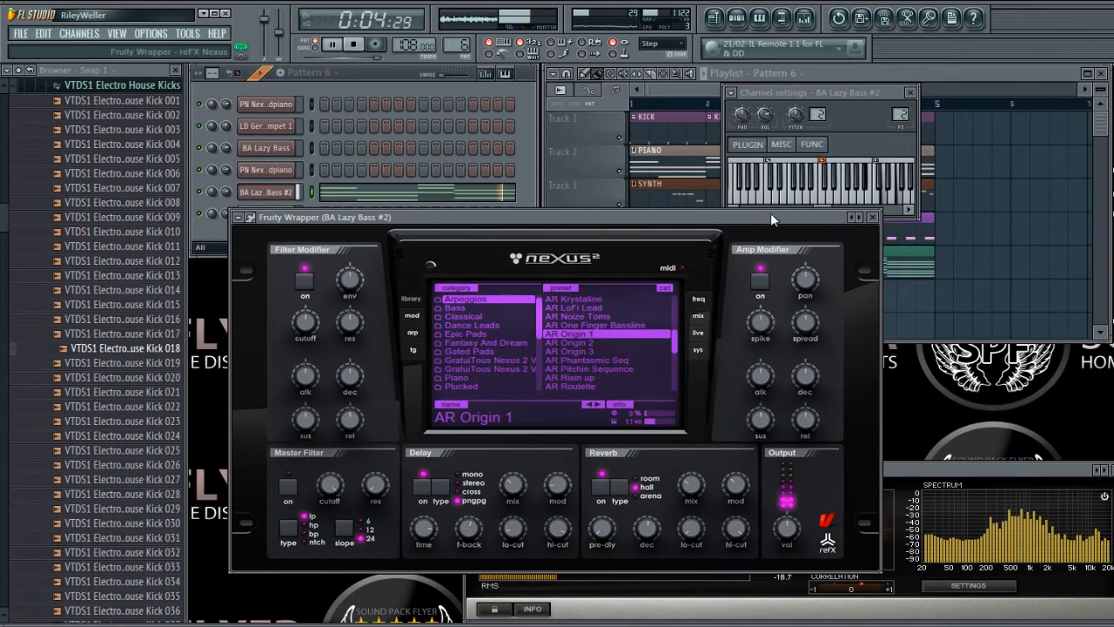
key(space)
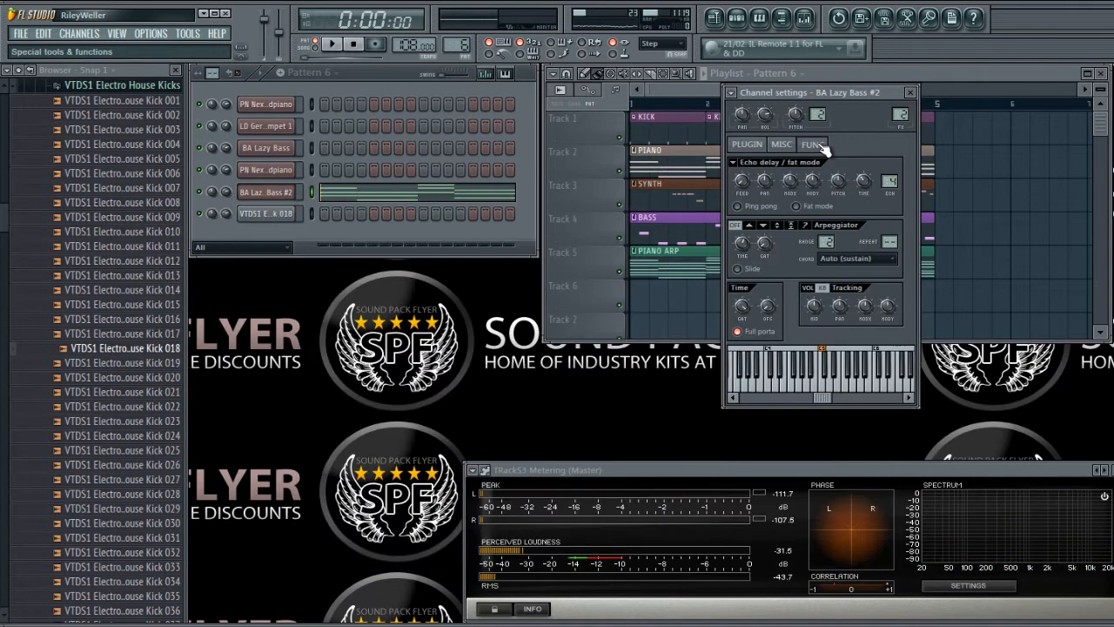
Turn on the upward arpeggiator for the BA Lazy Bass #2 channel during playback and set the arpeggio time to 2:00.
click(817, 144)
key(space)
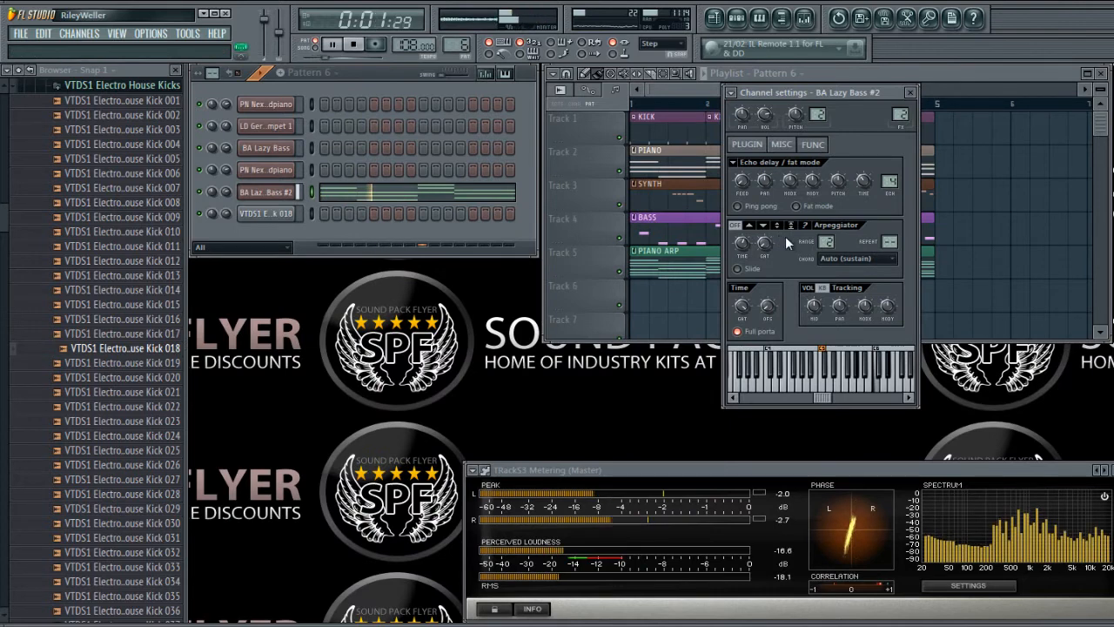
click(749, 225)
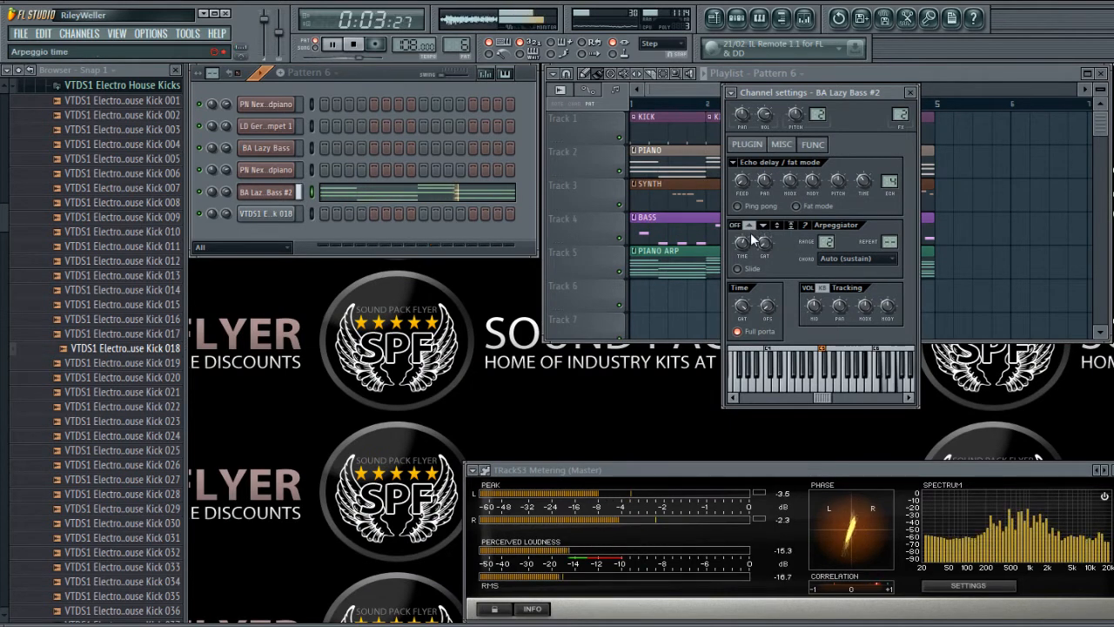
drag(744, 242, 745, 261)
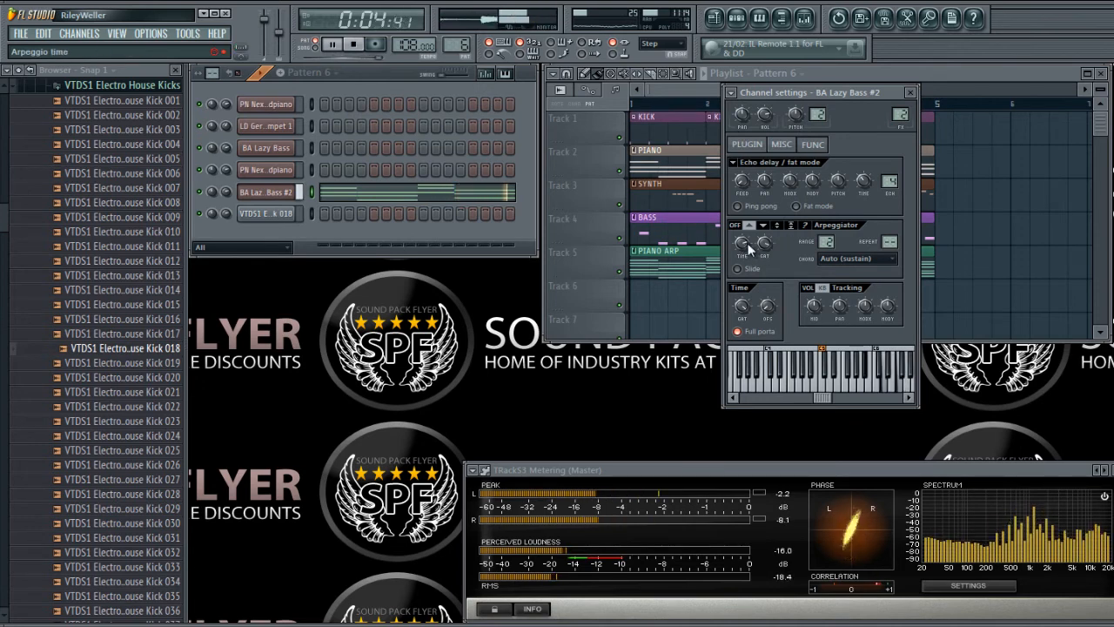
drag(748, 245, 746, 237)
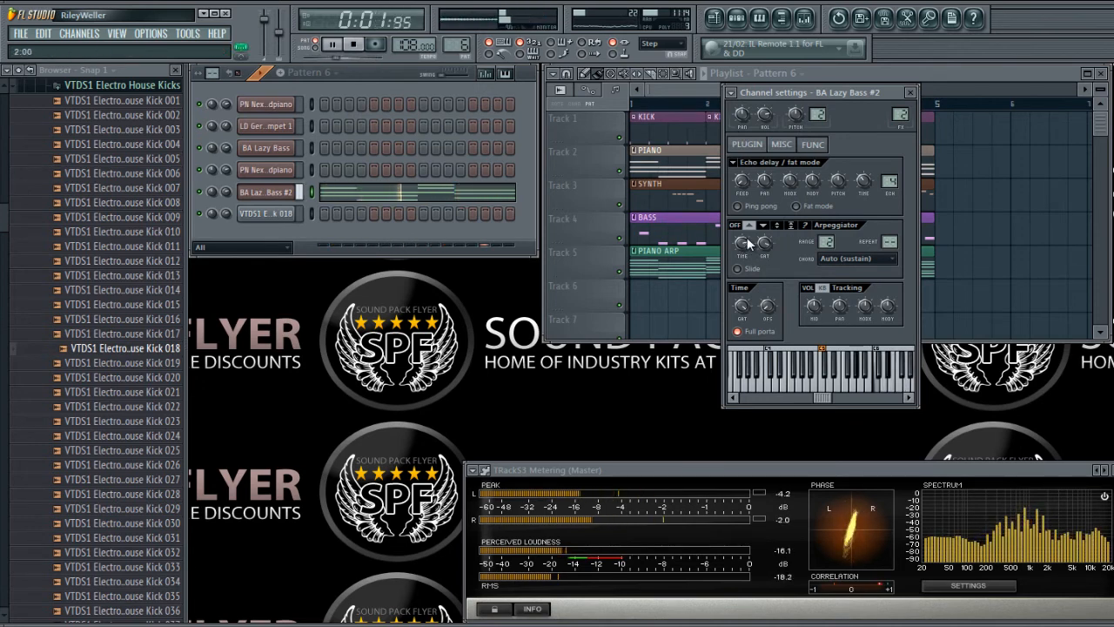
key(space)
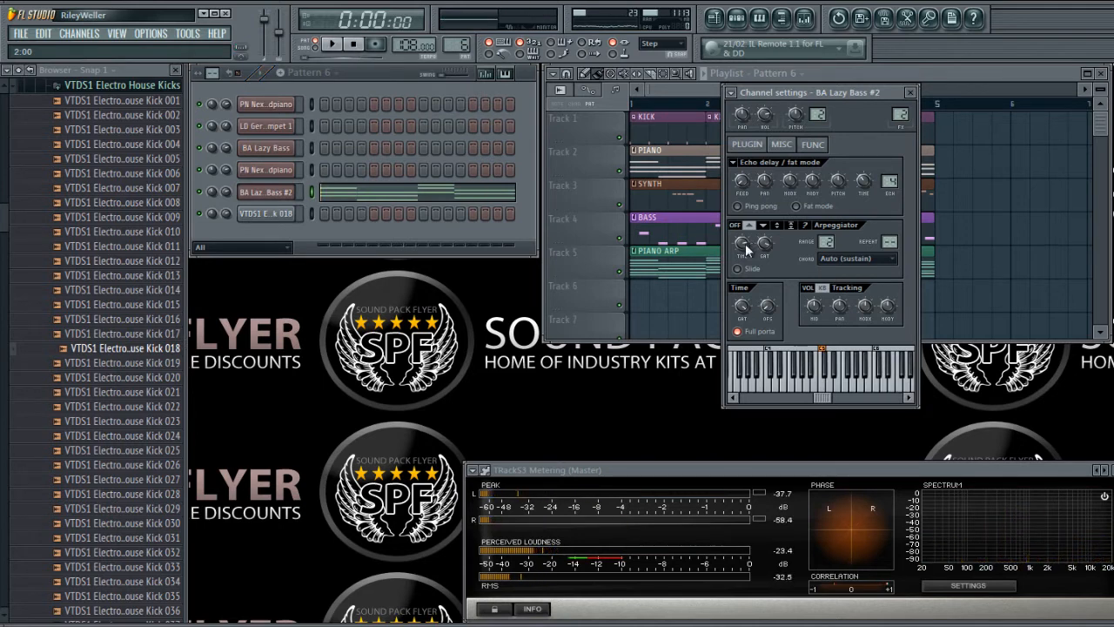
right_click(746, 244)
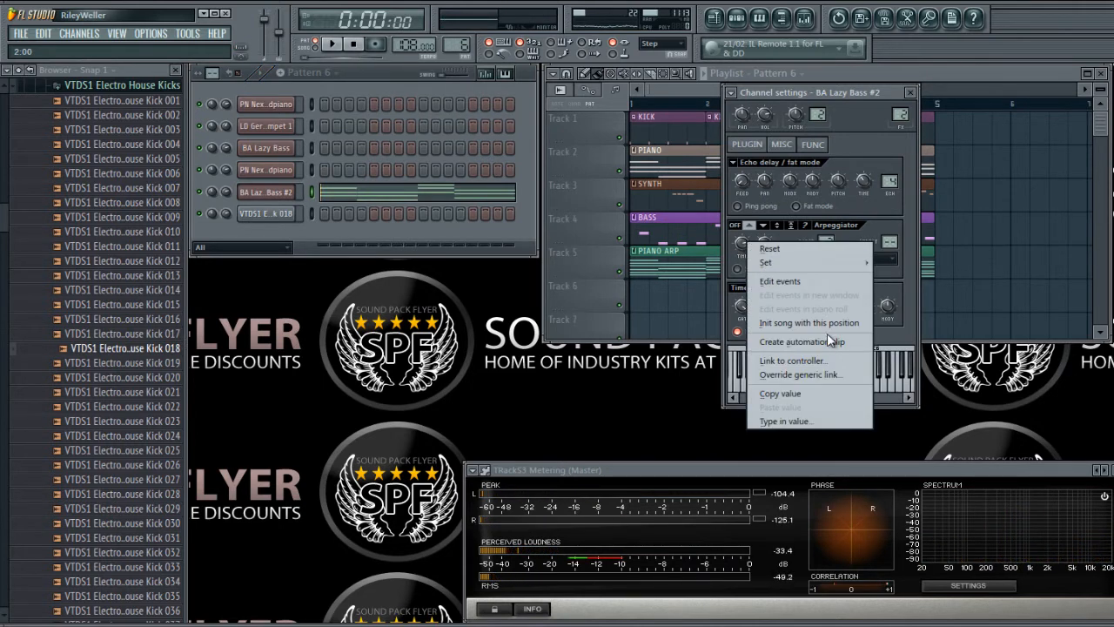
click(909, 283)
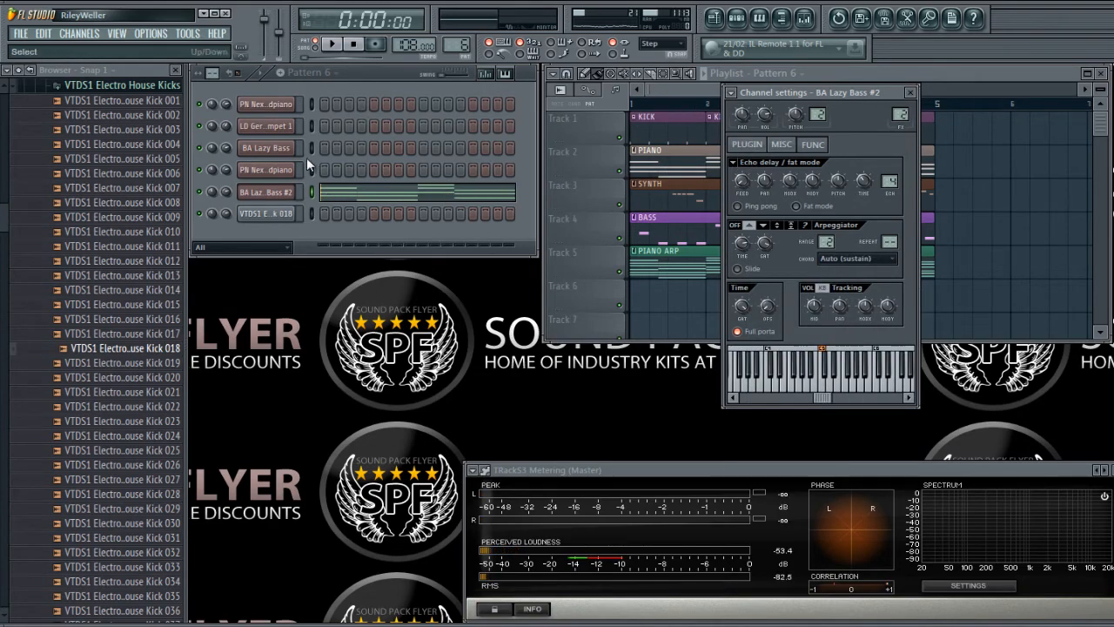
Place two Pattern 6 clips back to back on Track 6 of the playlist, starting at bars 1 and 3.
click(855, 68)
click(717, 292)
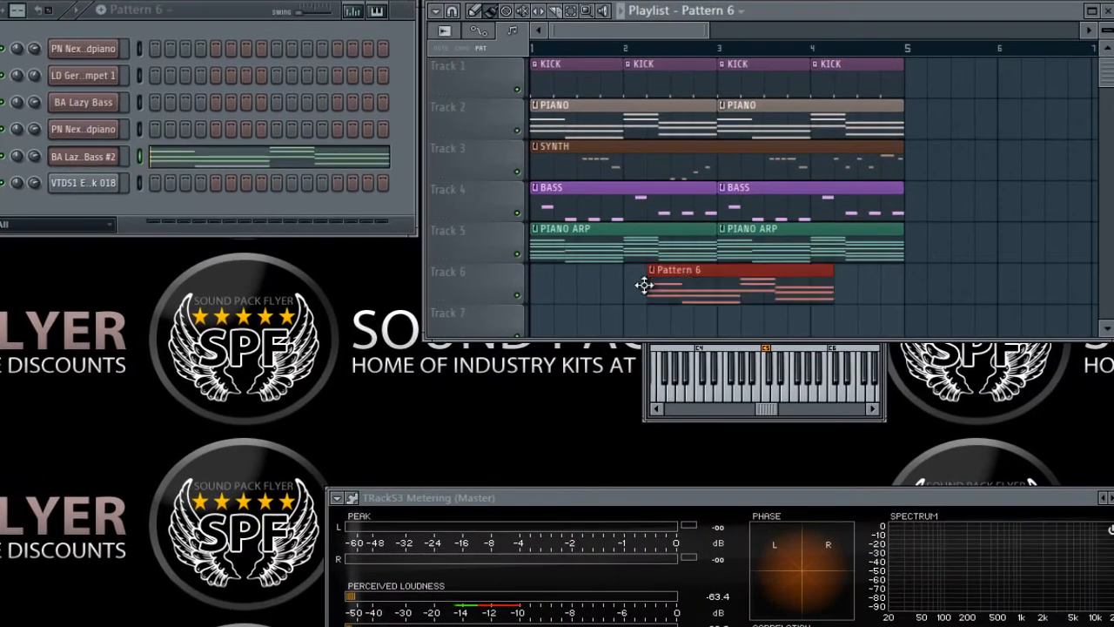
drag(718, 293, 601, 297)
mouse_move(768, 289)
mouse_down()
mouse_move(774, 281)
mouse_move(748, 281)
mouse_up()
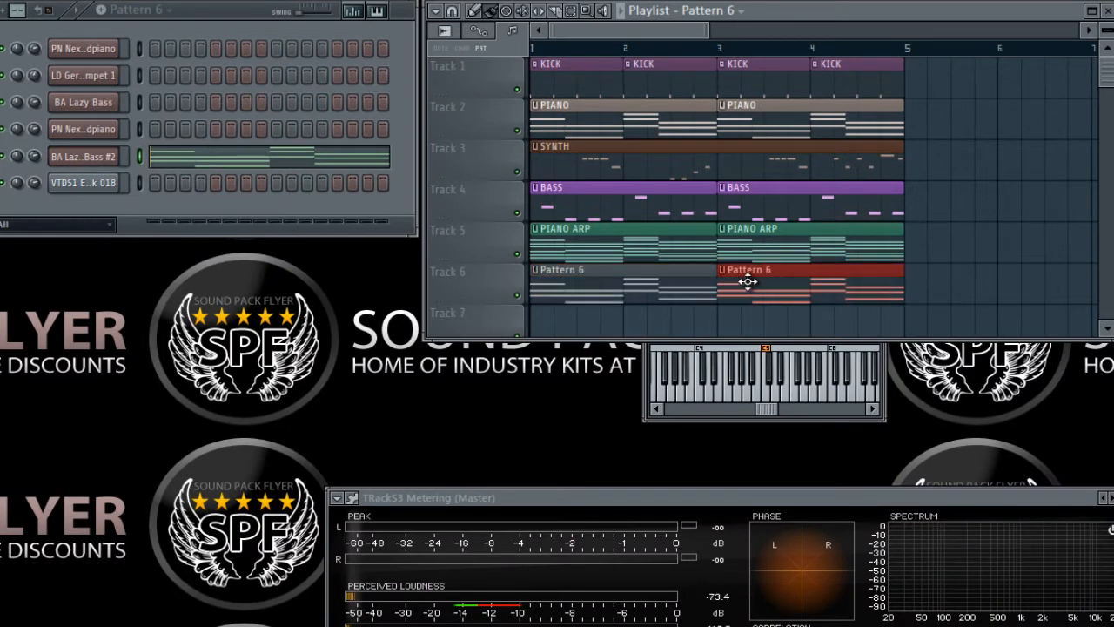
Select bars 1 and 2 of the playlist as the loop, solo Track 6, and play it in song mode.
scroll(455, 299, up, 3)
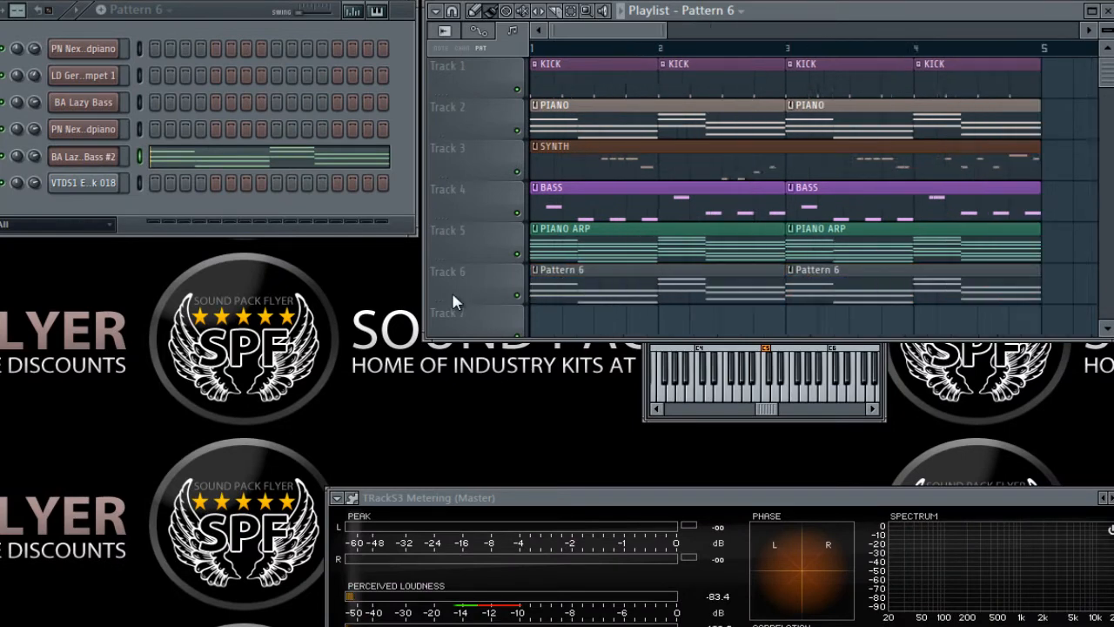
scroll(563, 269, up, 4)
scroll(570, 270, down, 3)
scroll(597, 229, up, 2)
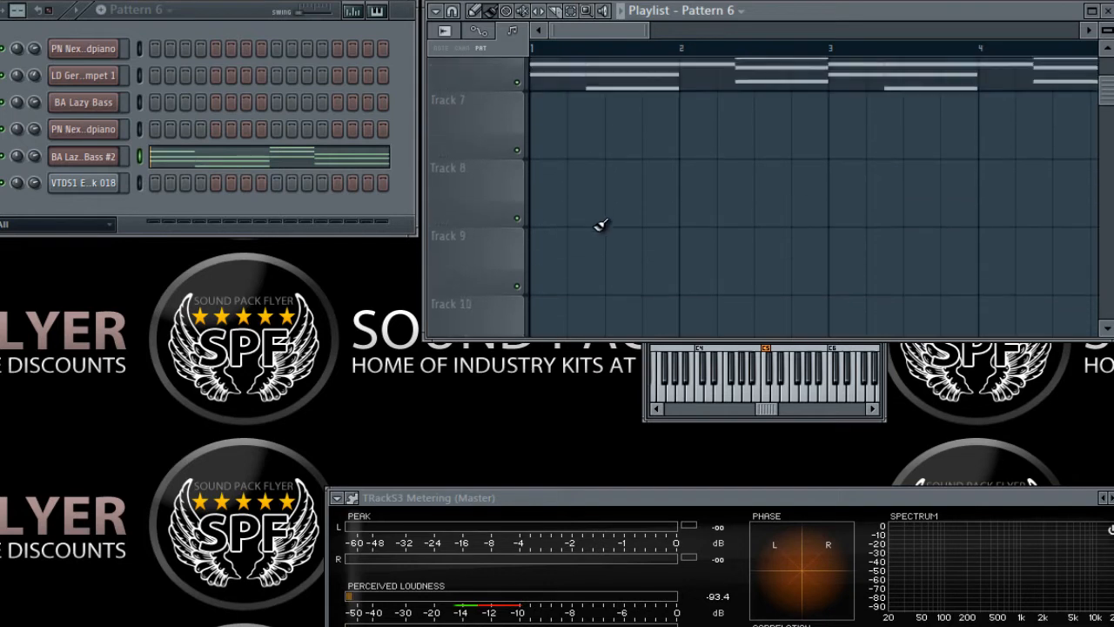
drag(829, 54, 512, 62)
right_click(520, 183)
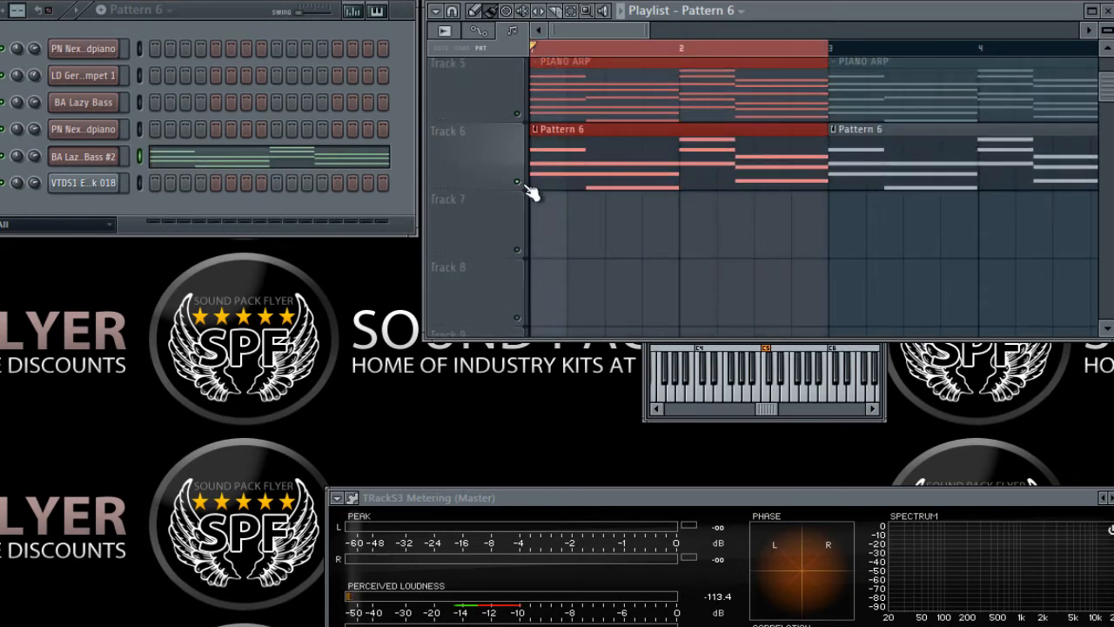
key(space)
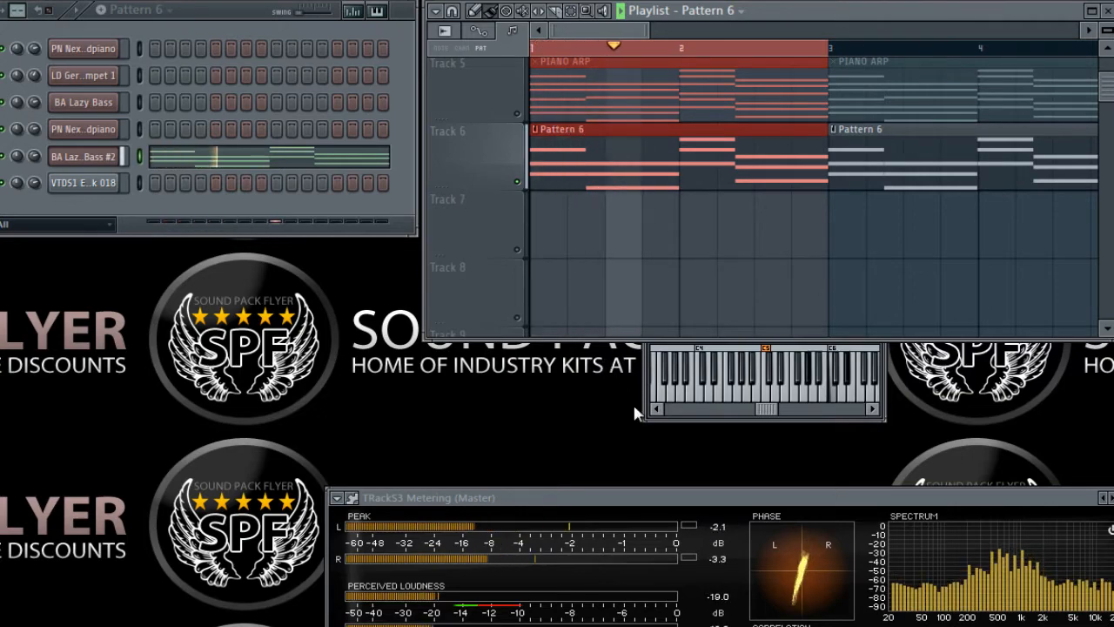
click(692, 419)
key(space)
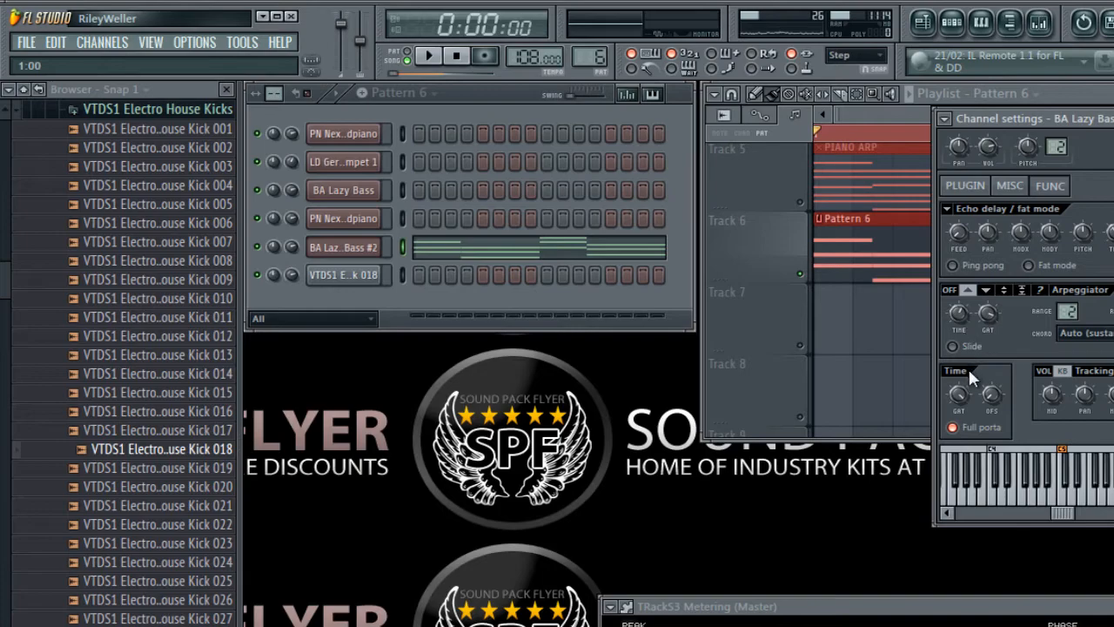
Create an automation clip for the BA Lazy Bass #2 arpeggio time and move the channel settings window clear of the playlist.
right_click(958, 312)
click(1012, 446)
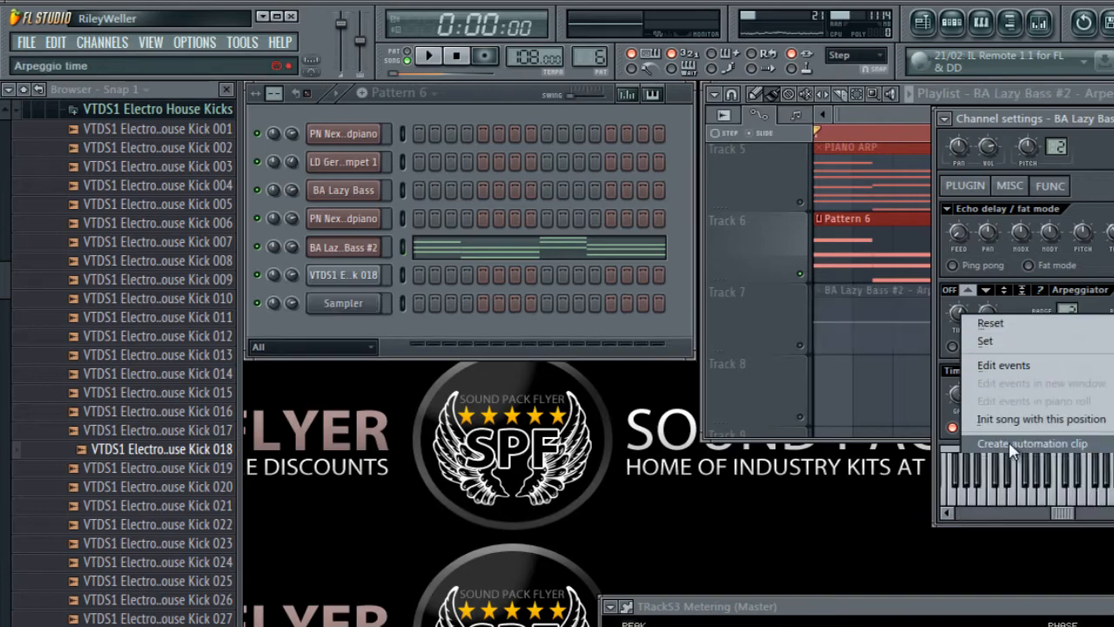
drag(1055, 121, 1027, 80)
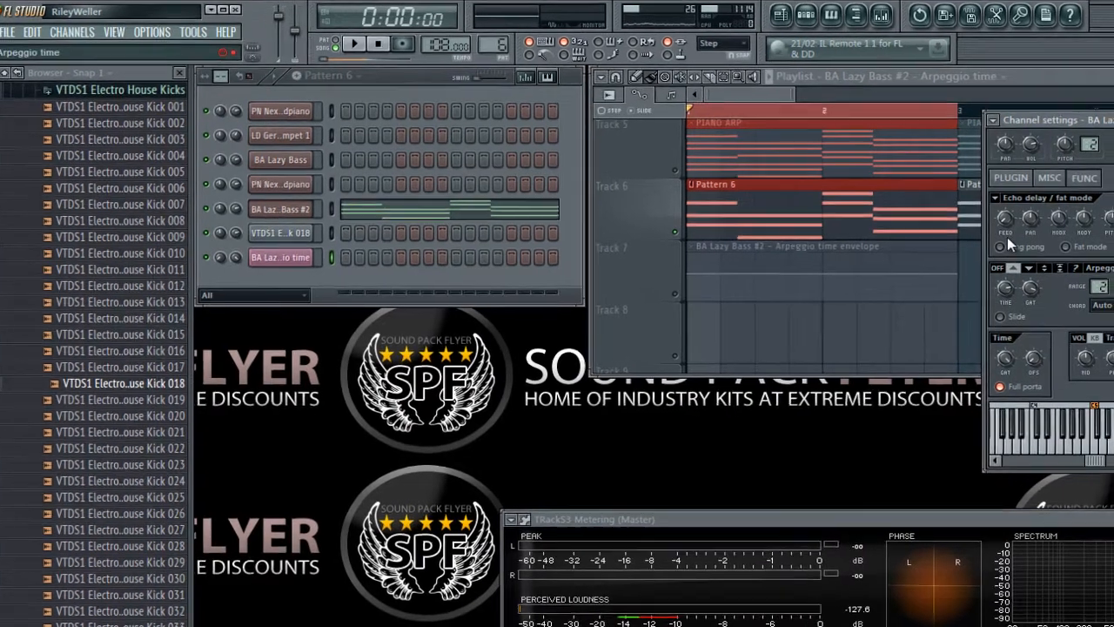
With the BA Lazy Bass #2 arpeggio time at 2:00, copy its value and paste it into the first point of the Track 7 envelope.
right_click(1015, 292)
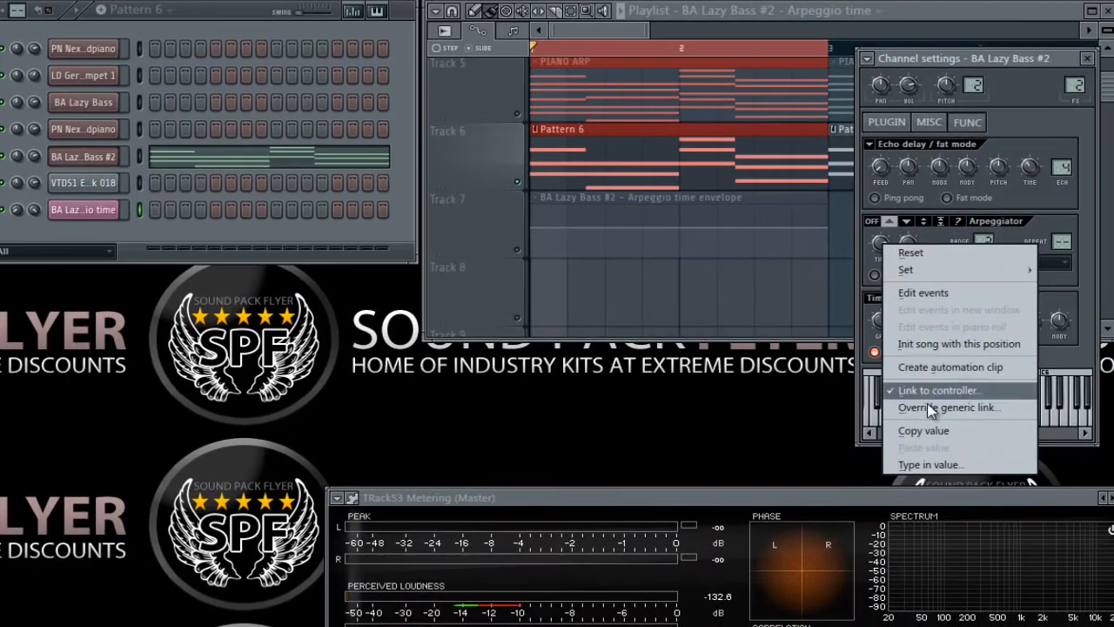
click(923, 431)
click(691, 287)
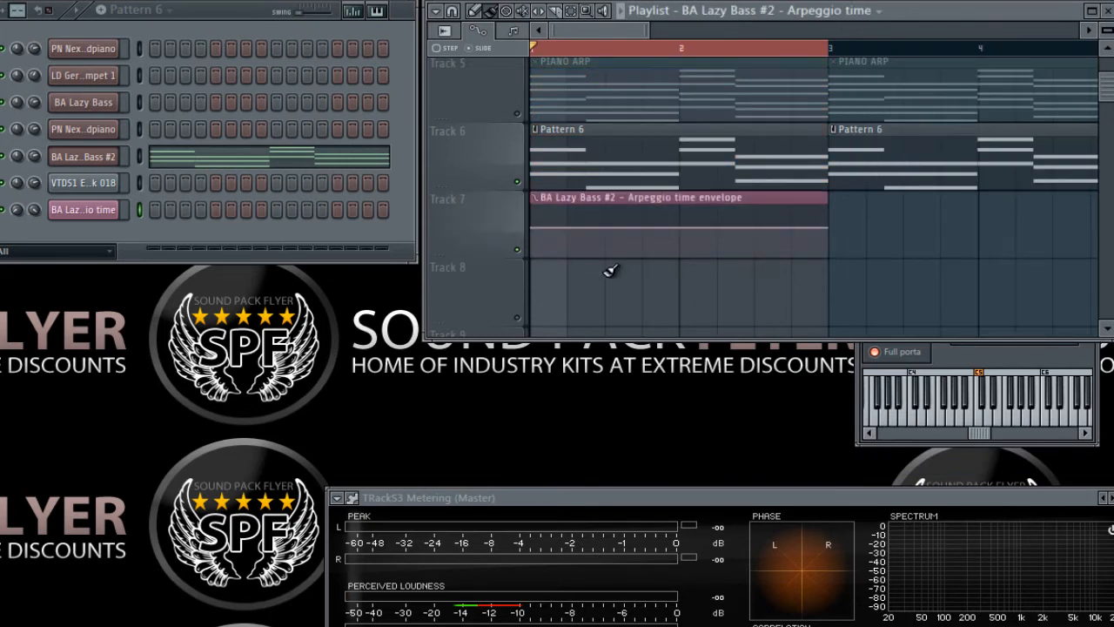
scroll(609, 269, down, 1)
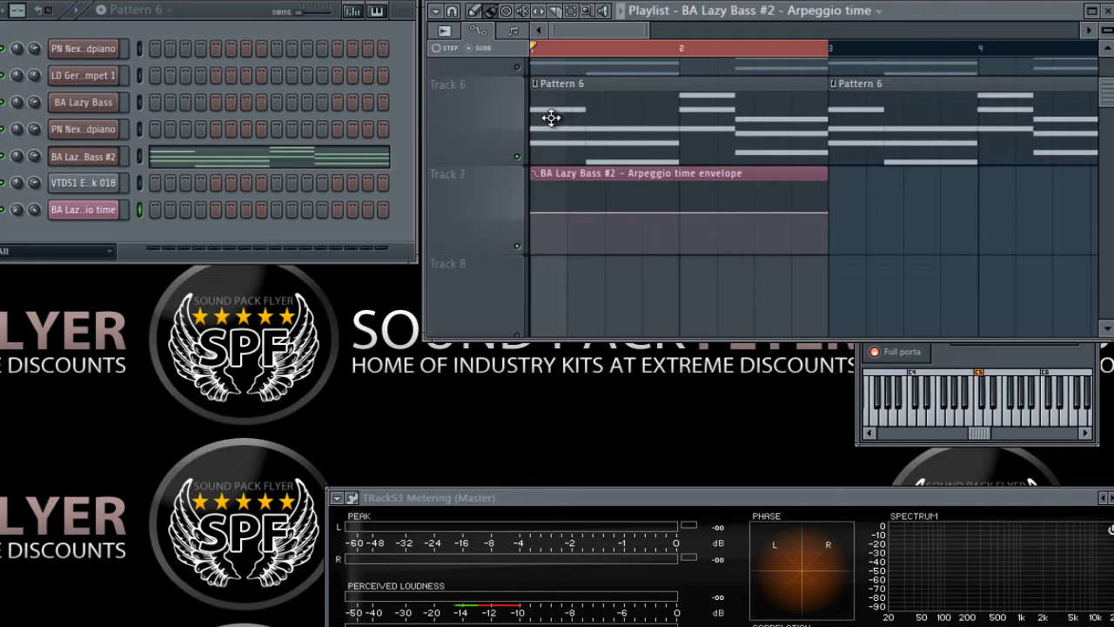
key(space)
right_click(532, 214)
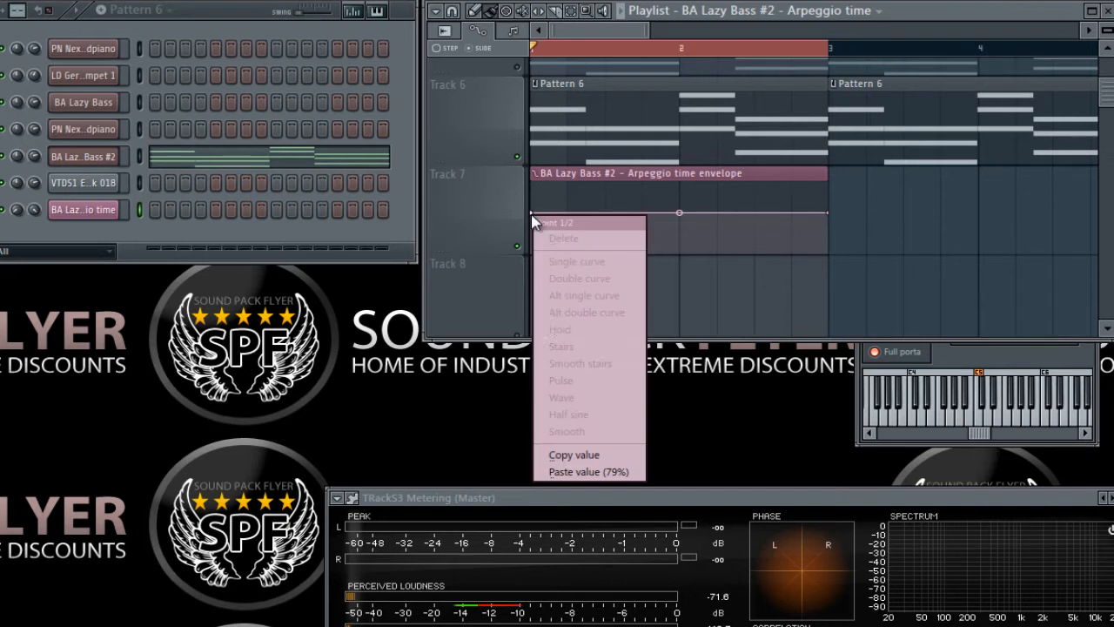
click(589, 472)
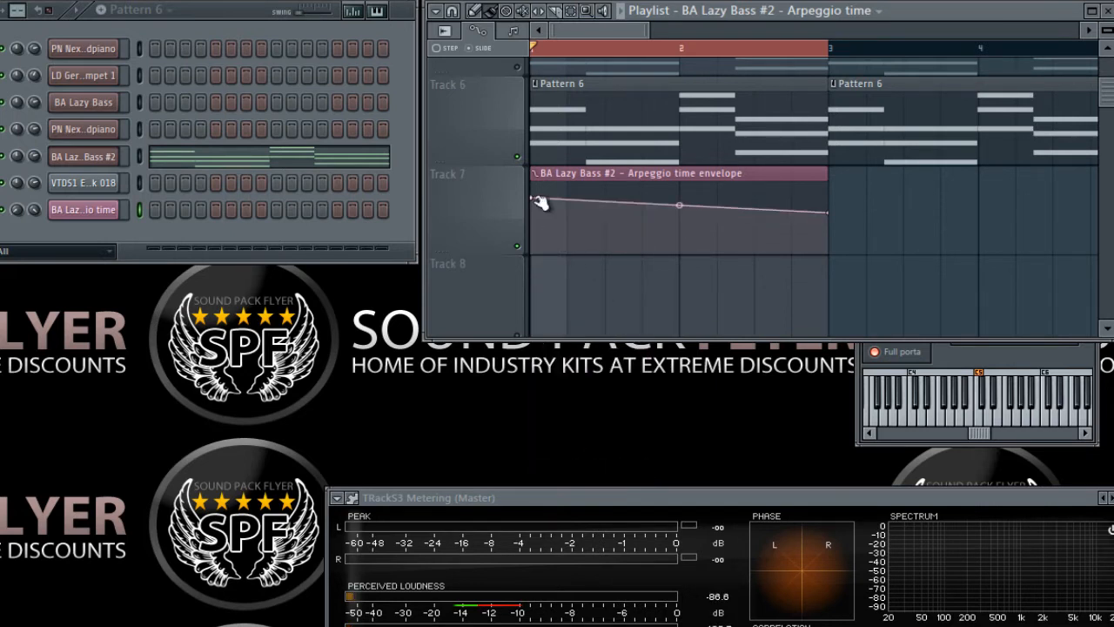
Play the loop to hear the arpeggio time change, and copy the value of the envelope's end point.
key(space)
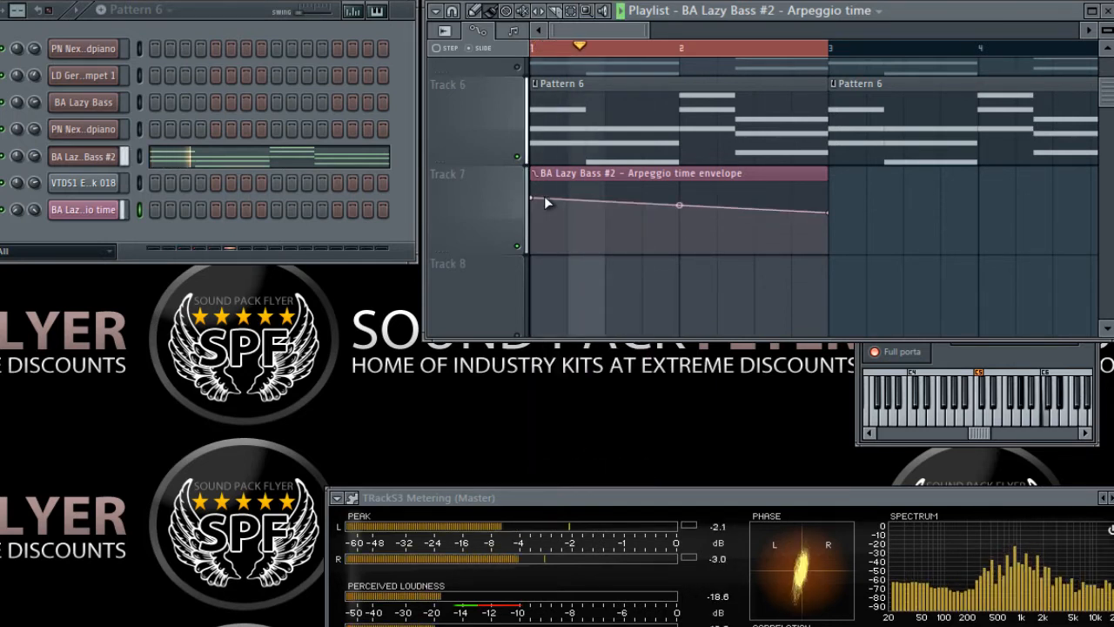
right_click(830, 214)
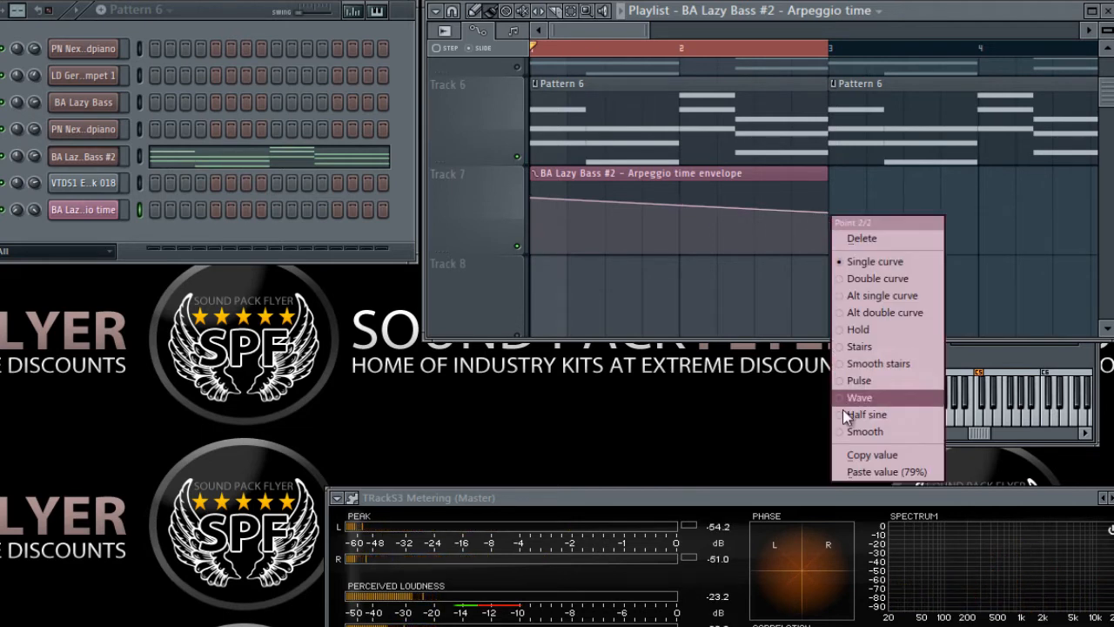
click(856, 456)
right_click(567, 212)
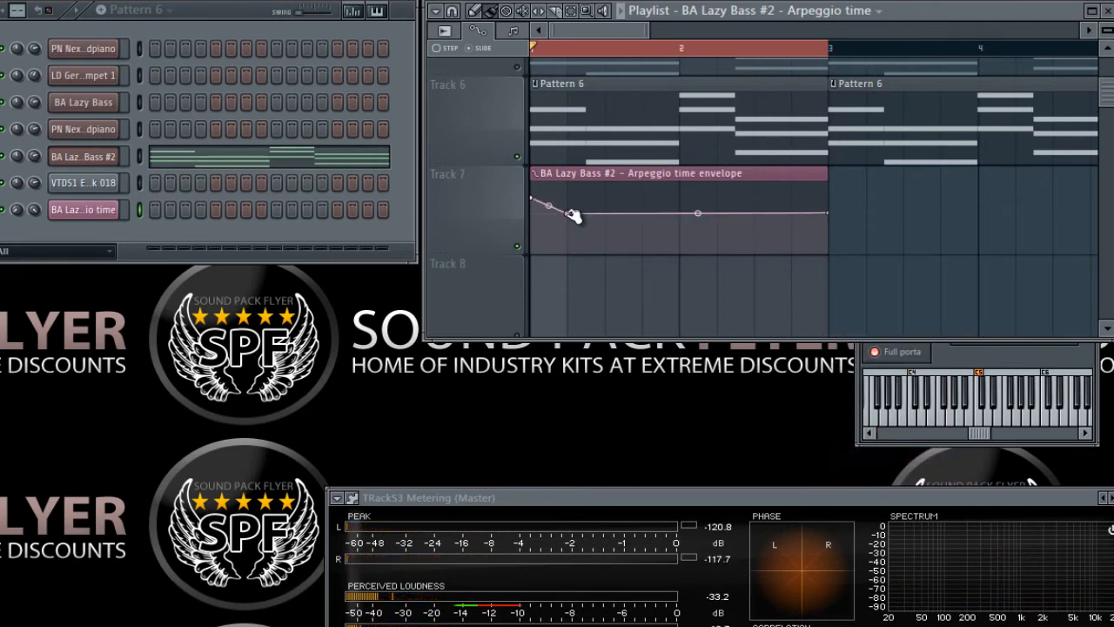
right_click(567, 213)
click(599, 331)
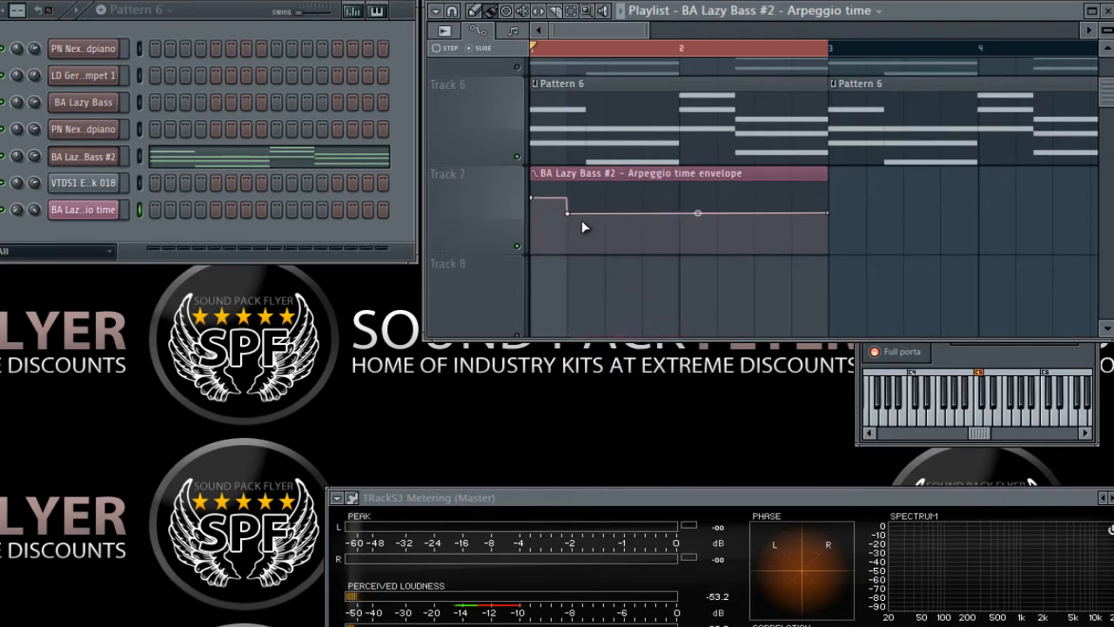
scroll(570, 230, up, 3)
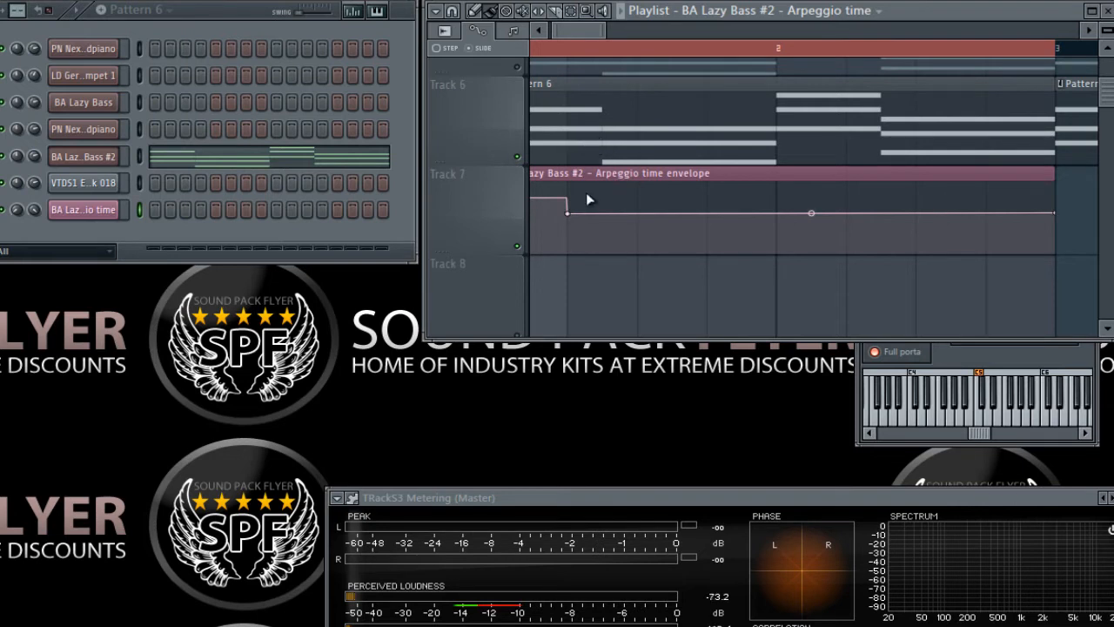
key(ctrl+alt+z)
key(ctrl+alt+z)
key(ctrl+alt+z)
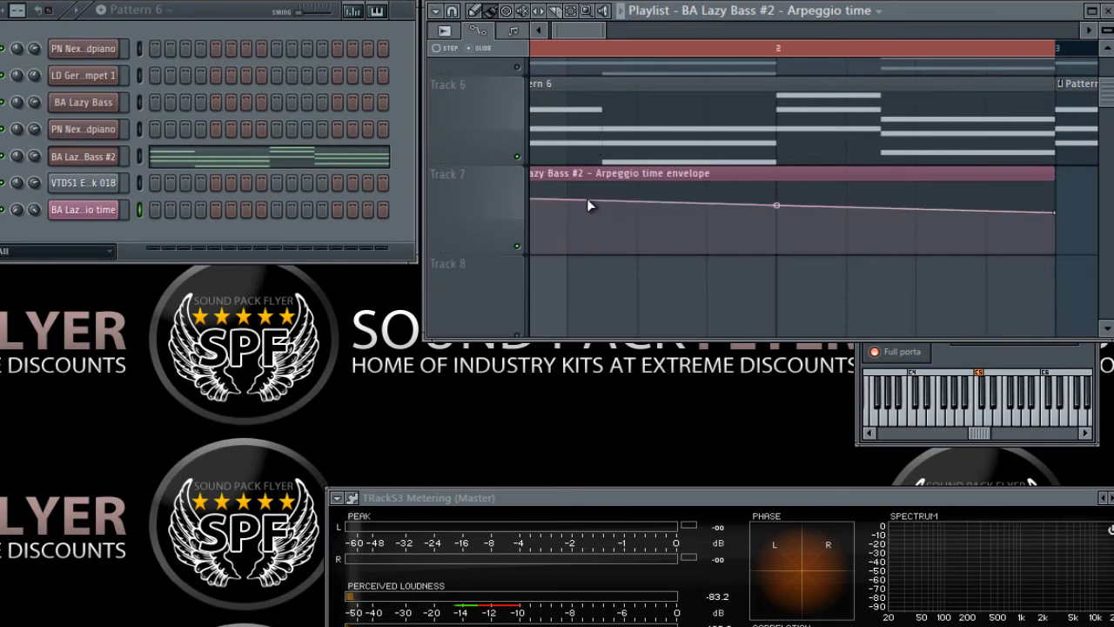
Set the playlist snap to 1/2 beat and add a Hold envelope point at 58% where Pattern 6's second chord starts.
click(453, 10)
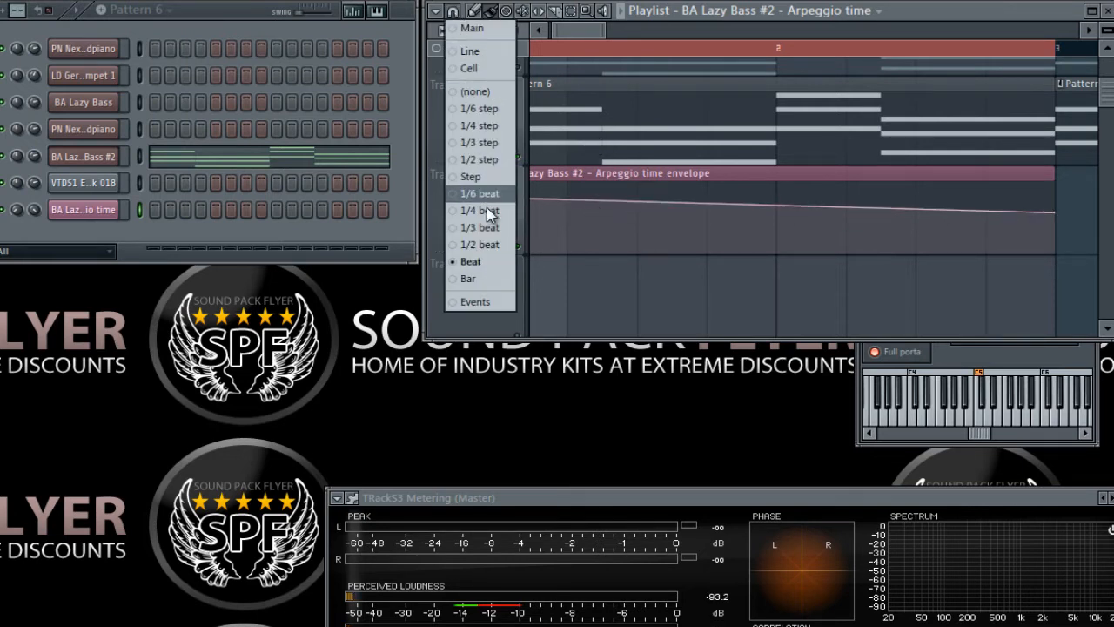
click(488, 246)
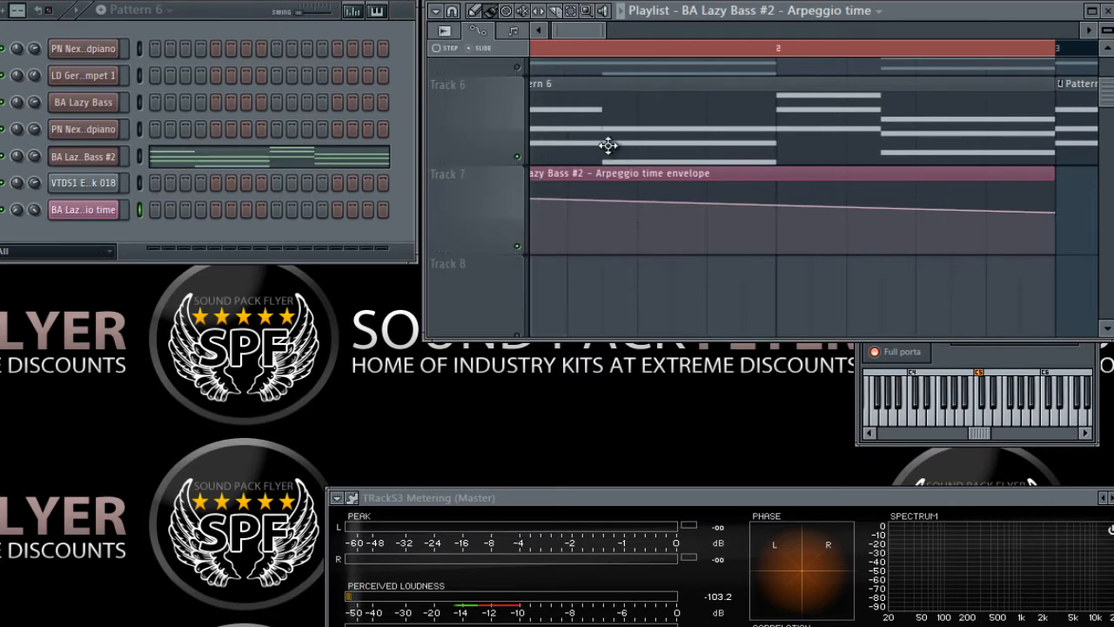
right_click(603, 206)
right_click(602, 208)
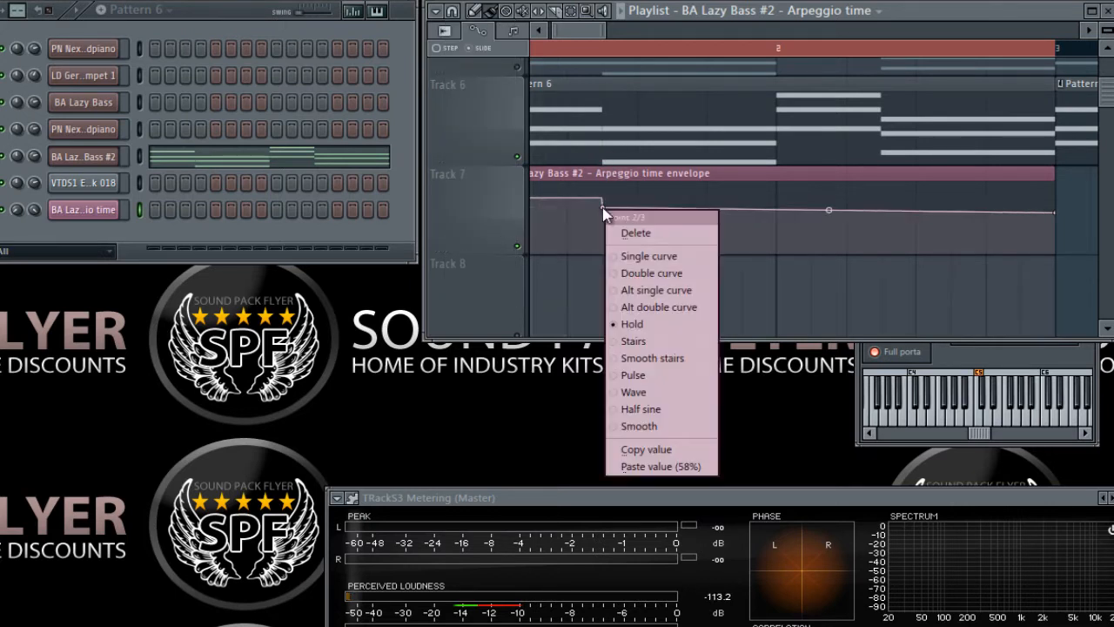
click(634, 468)
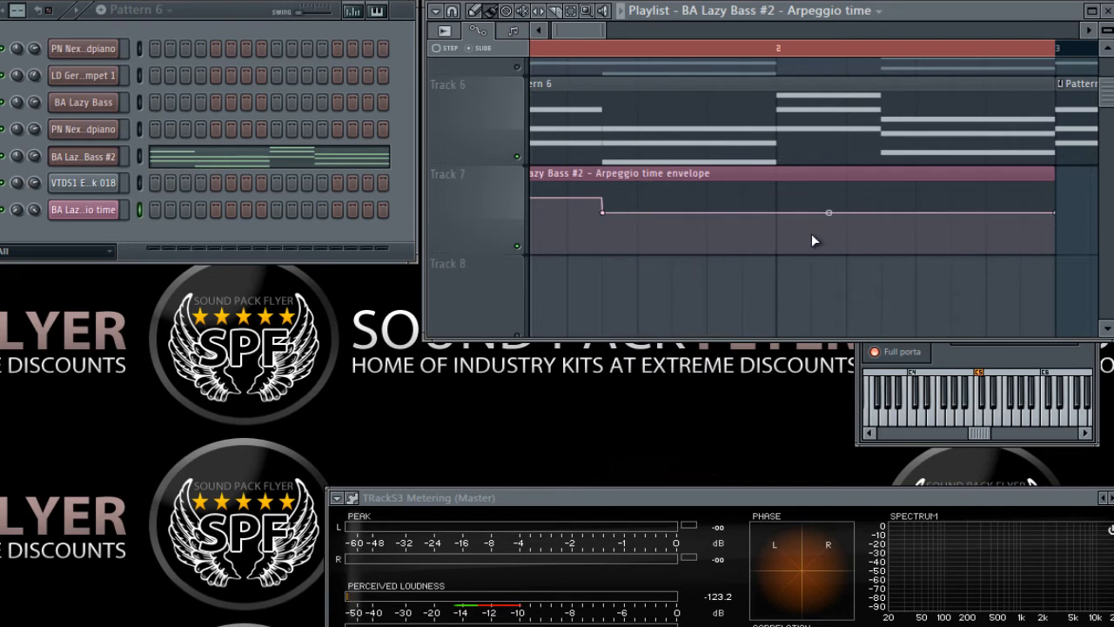
Copy the envelope's first point value and paste it as 79% into a new point where Pattern 6's fourth chord starts.
scroll(812, 233, down, 2)
right_click(533, 199)
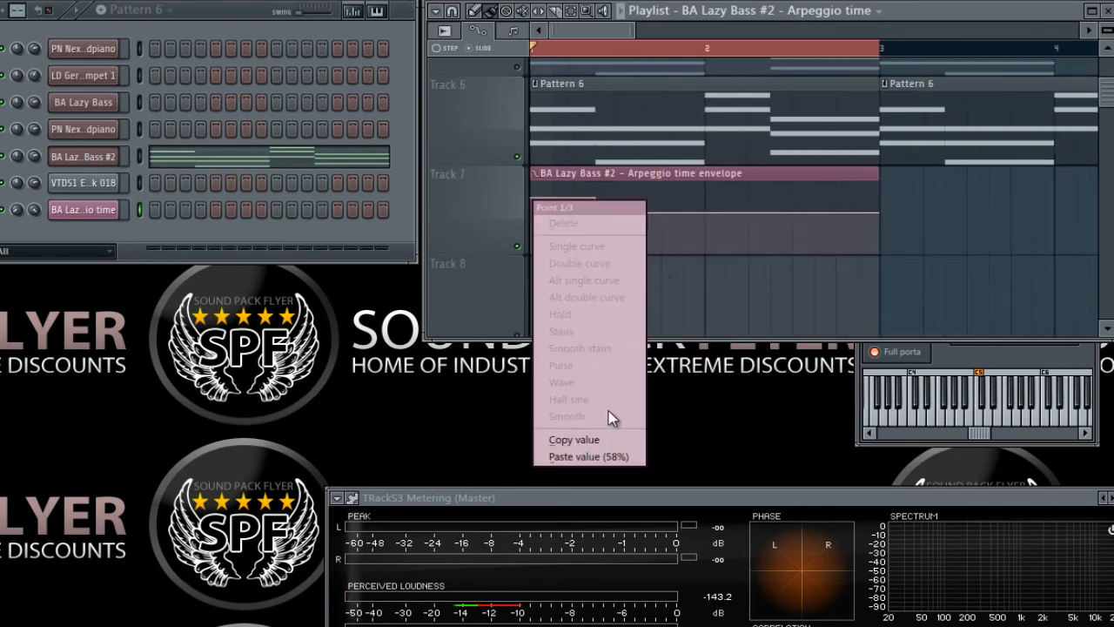
click(599, 440)
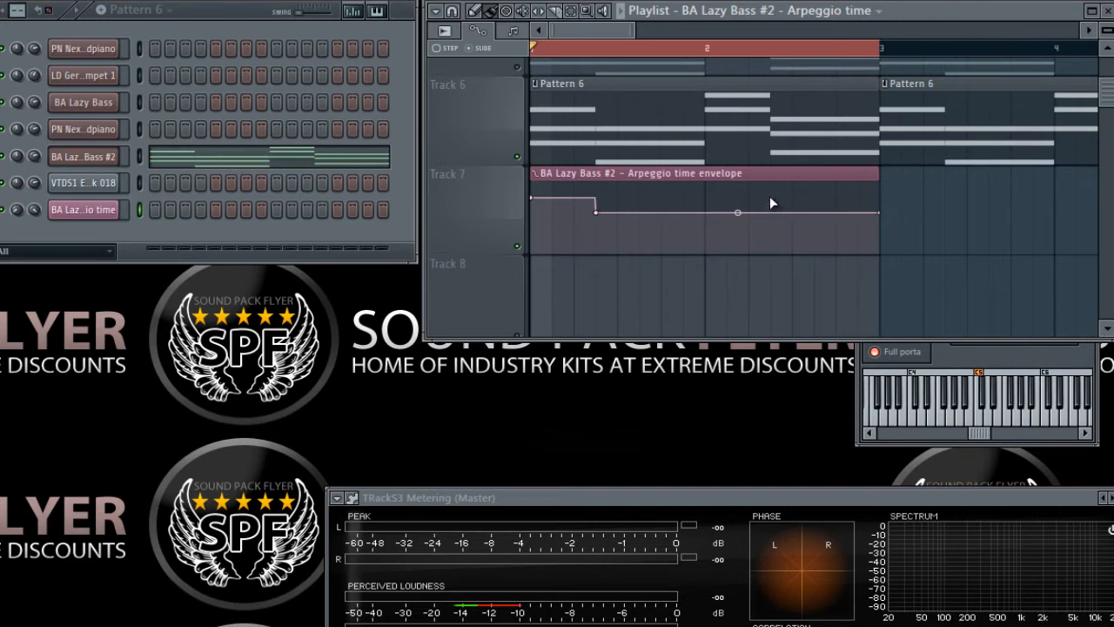
right_click(770, 196)
right_click(770, 198)
click(828, 454)
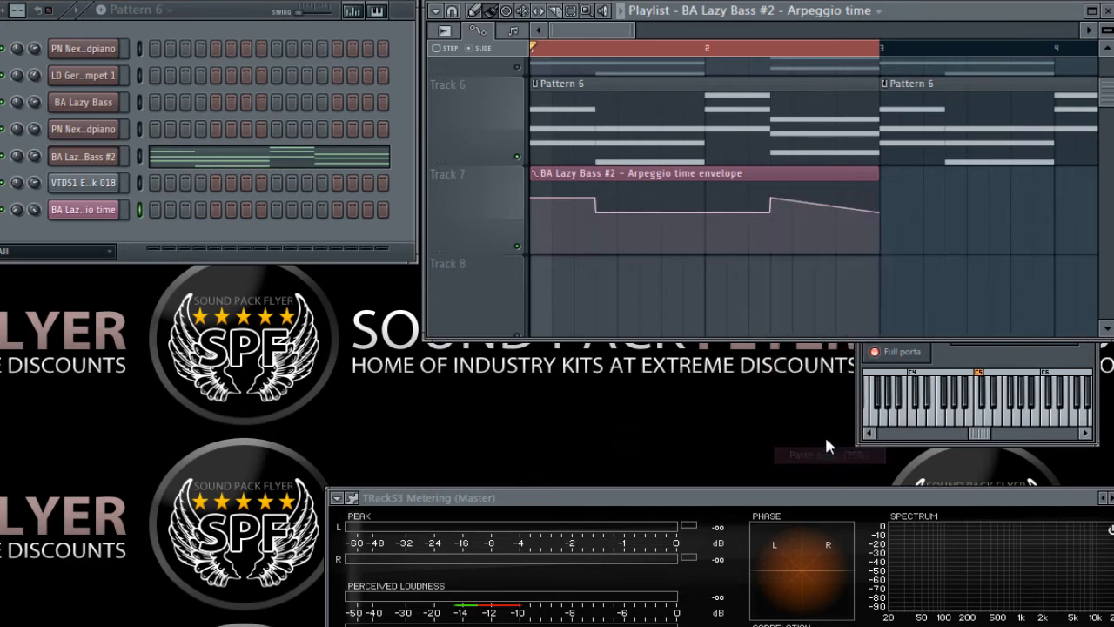
Set the envelope's end point to Hold and play the loop with the stepped arpeggio time automation.
right_click(879, 212)
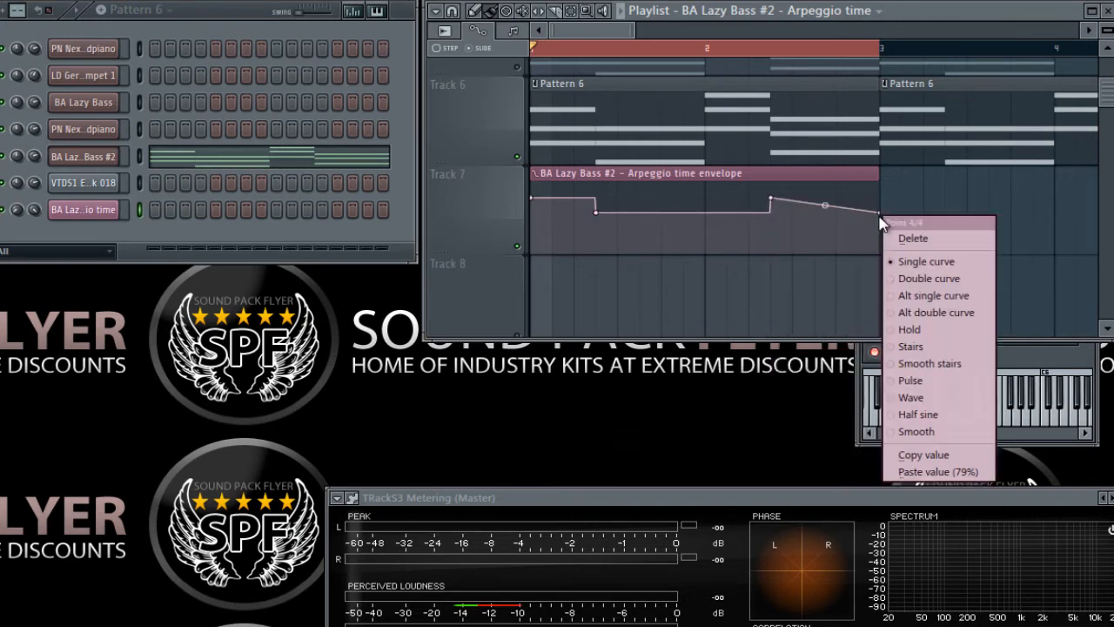
click(923, 332)
key(space)
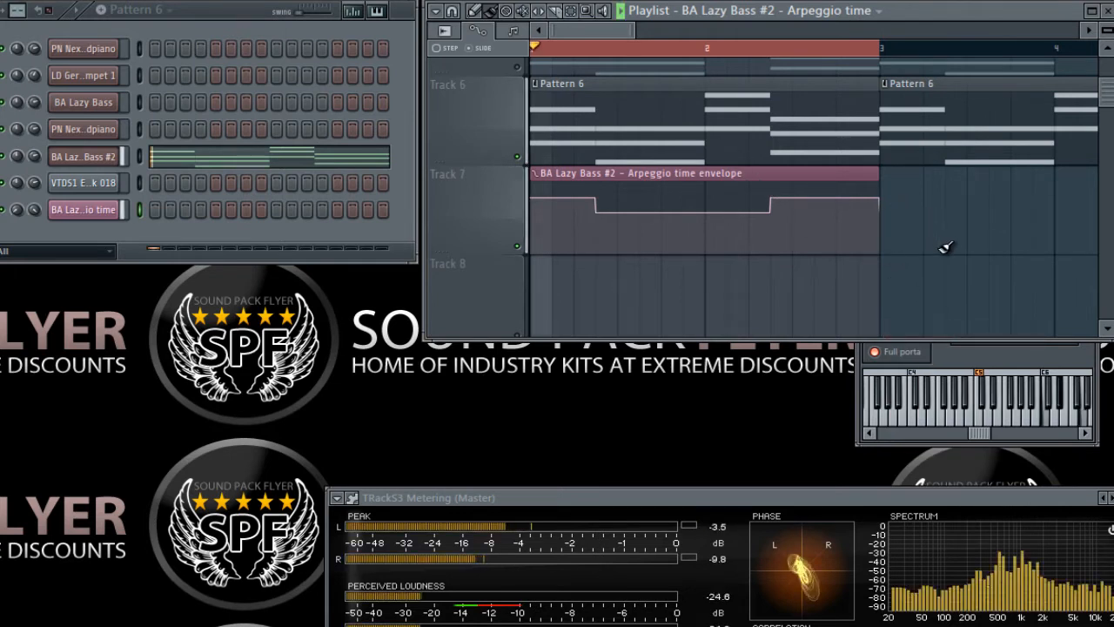
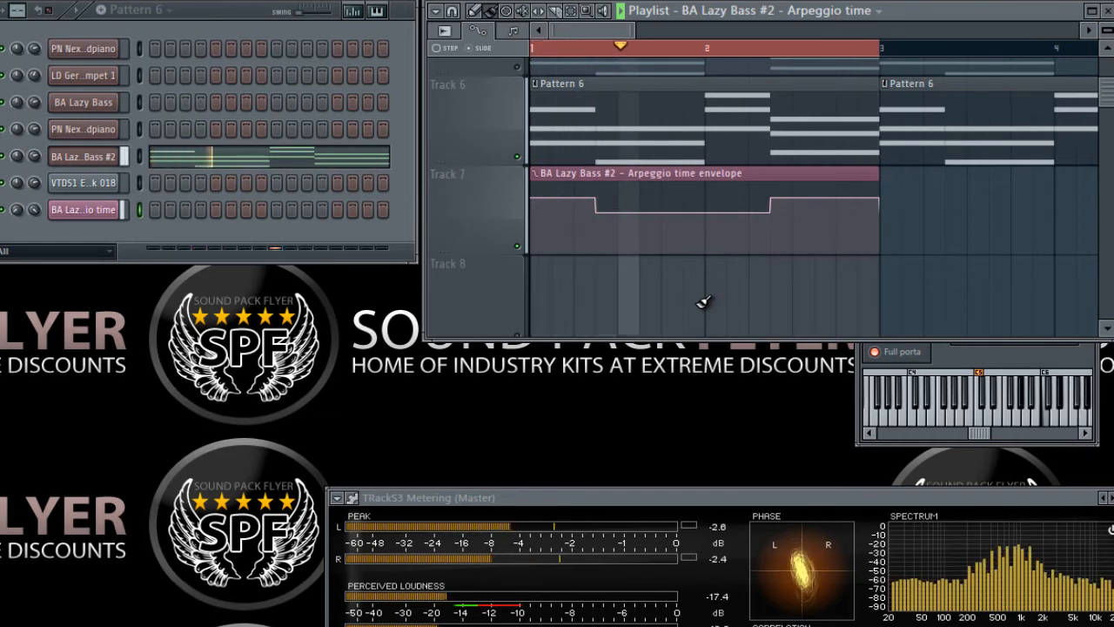
Load the BA Bare Square preset from the Bass category into the BA Lazy Bass #2 Nexus channel.
key(space)
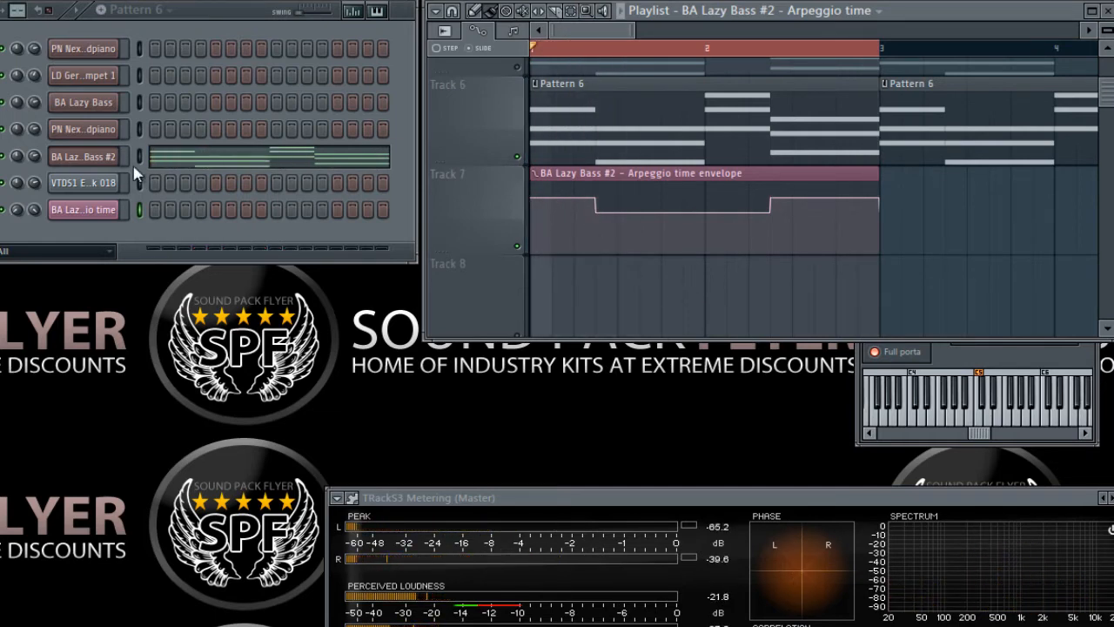
click(98, 165)
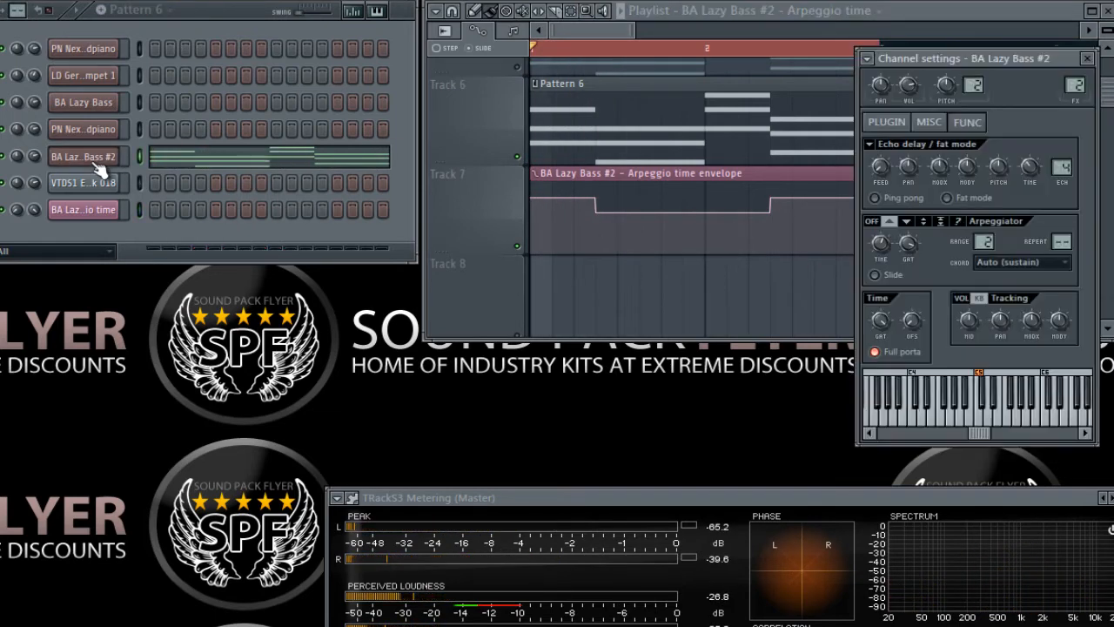
click(891, 120)
click(362, 299)
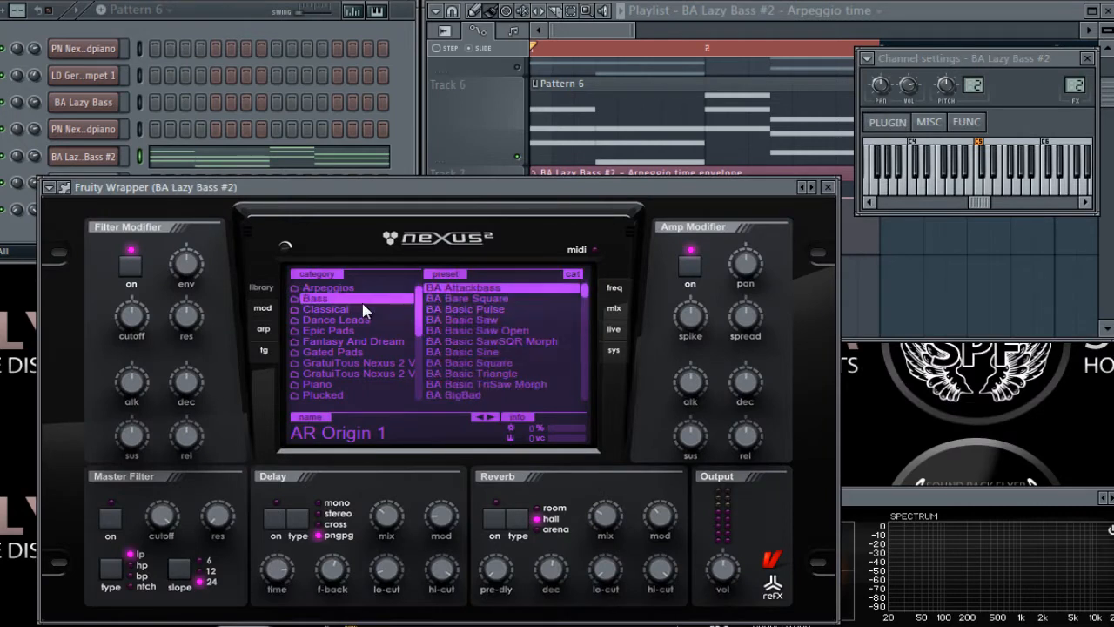
scroll(347, 307, down, 3)
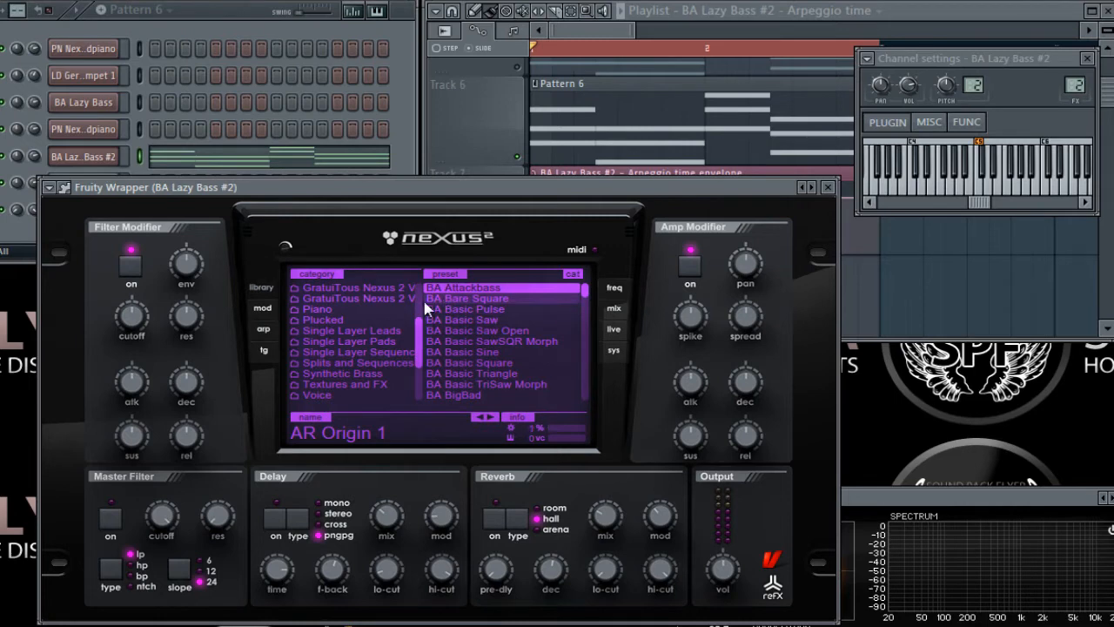
click(459, 298)
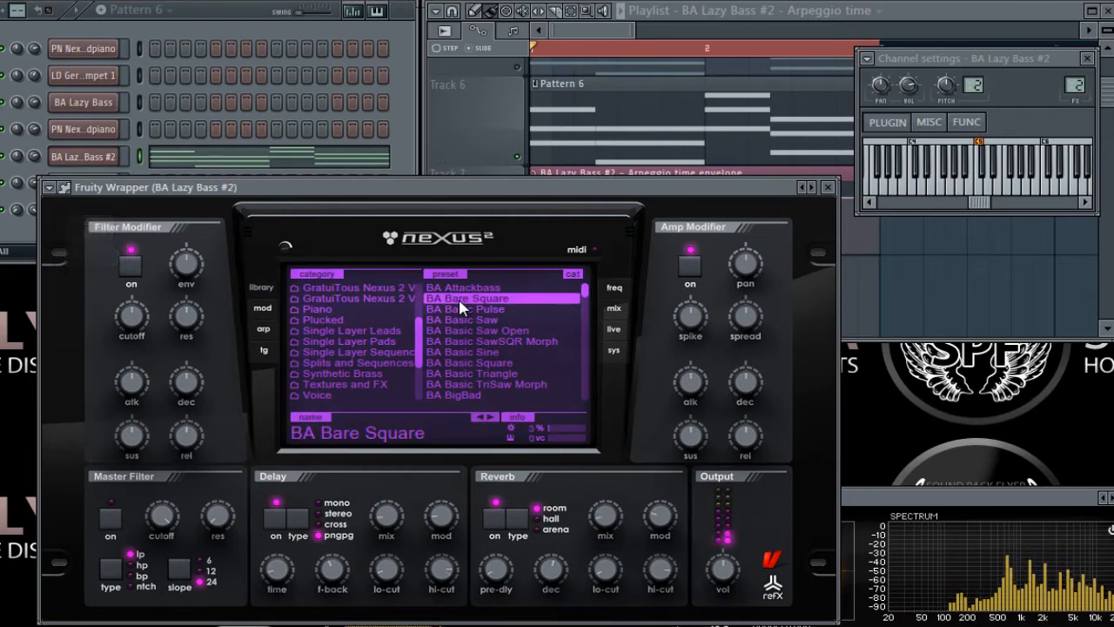
Transpose the BA Lazy Bass #2 chord notes up one octave and play the loop to hear them.
click(211, 167)
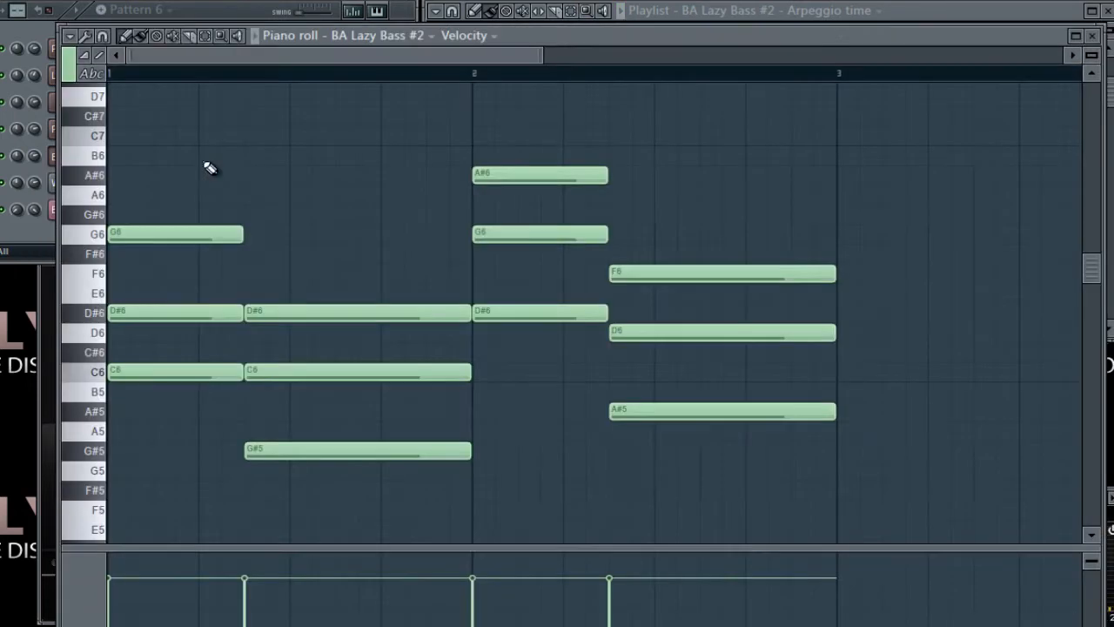
key(ctrl+Up)
key(space)
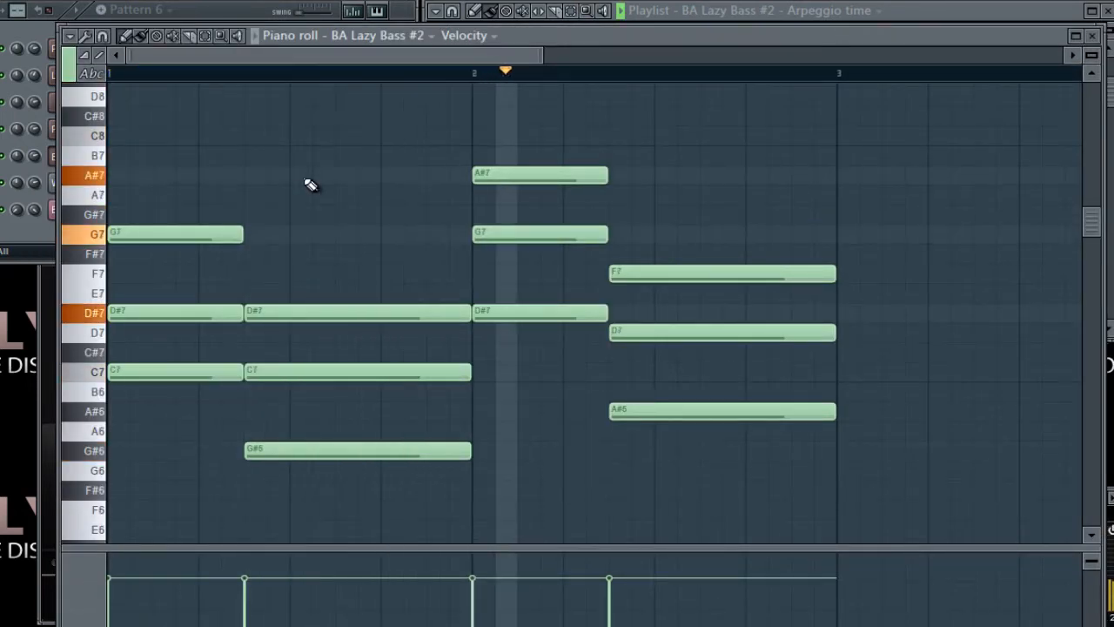
key(Escape)
click(516, 217)
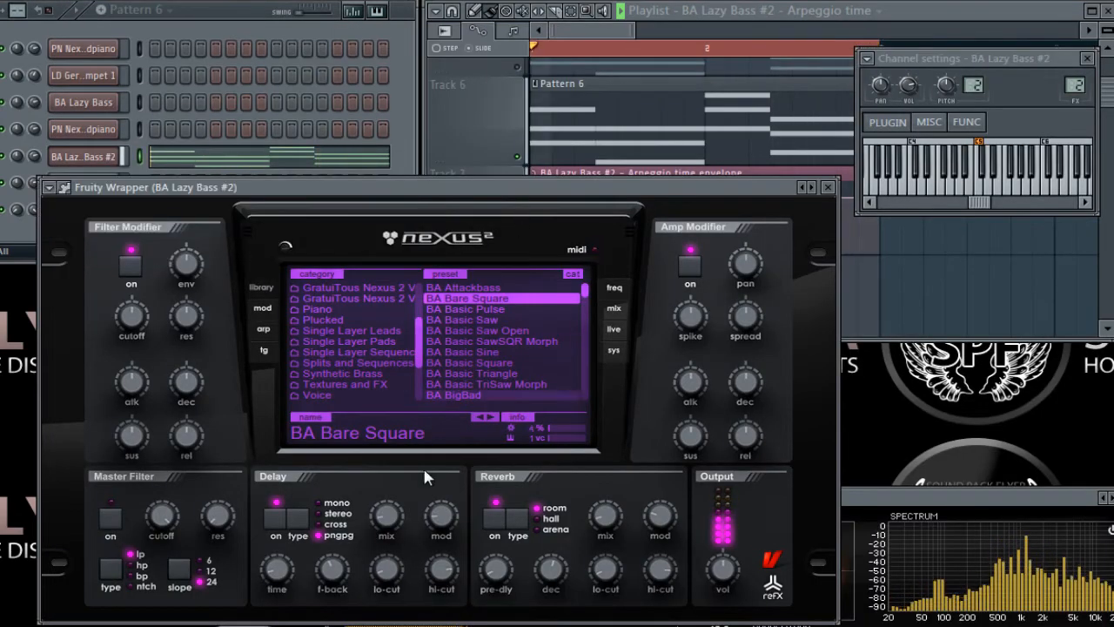
key(space)
Reduce the Nexus delay feedback and filter modifier cutoff of BA Lazy Bass #2, checking the sound in playback.
mouse_move(344, 578)
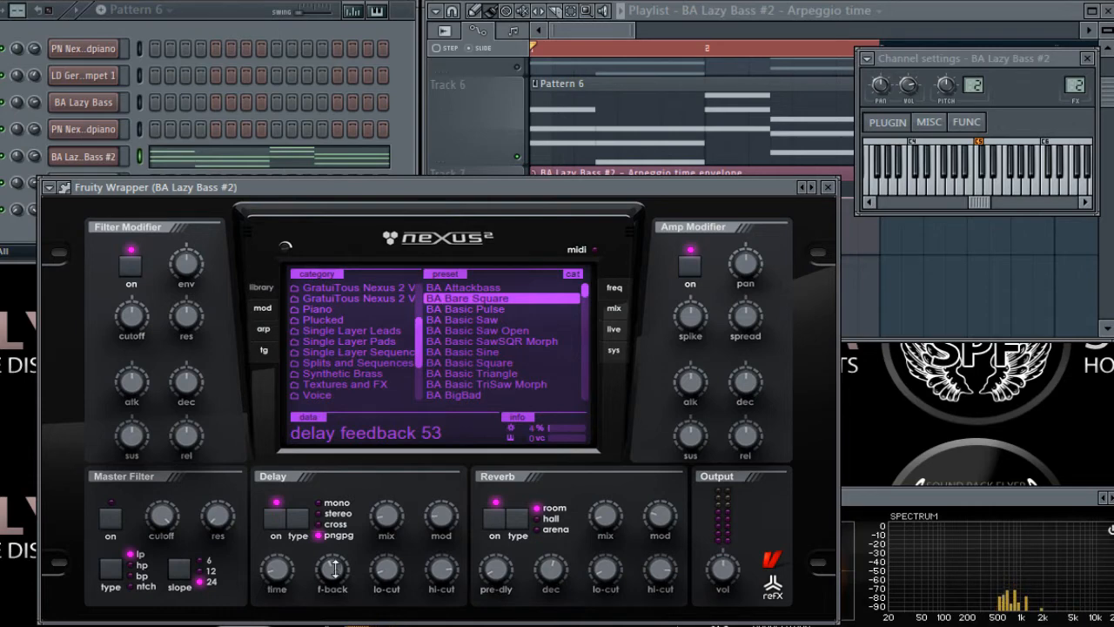
mouse_move(381, 521)
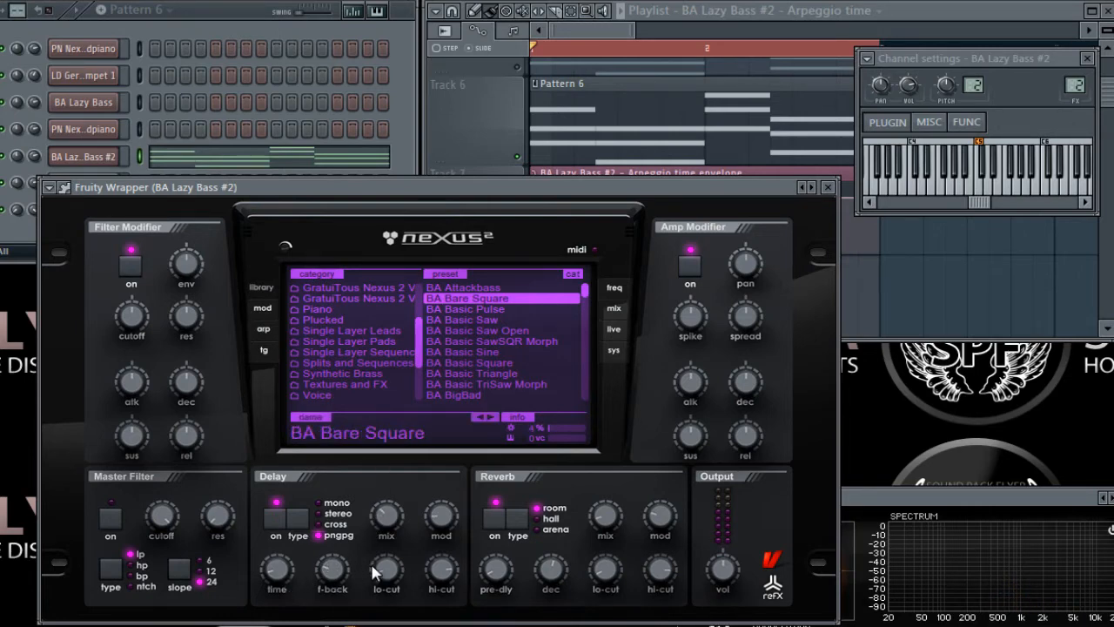
mouse_move(126, 316)
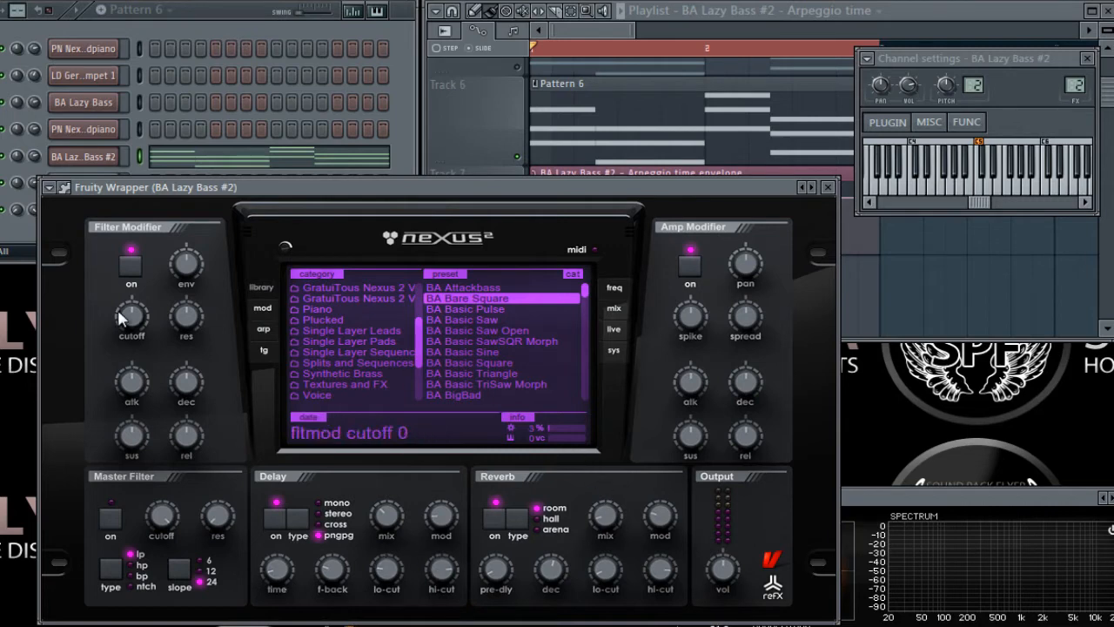
drag(134, 355, 134, 364)
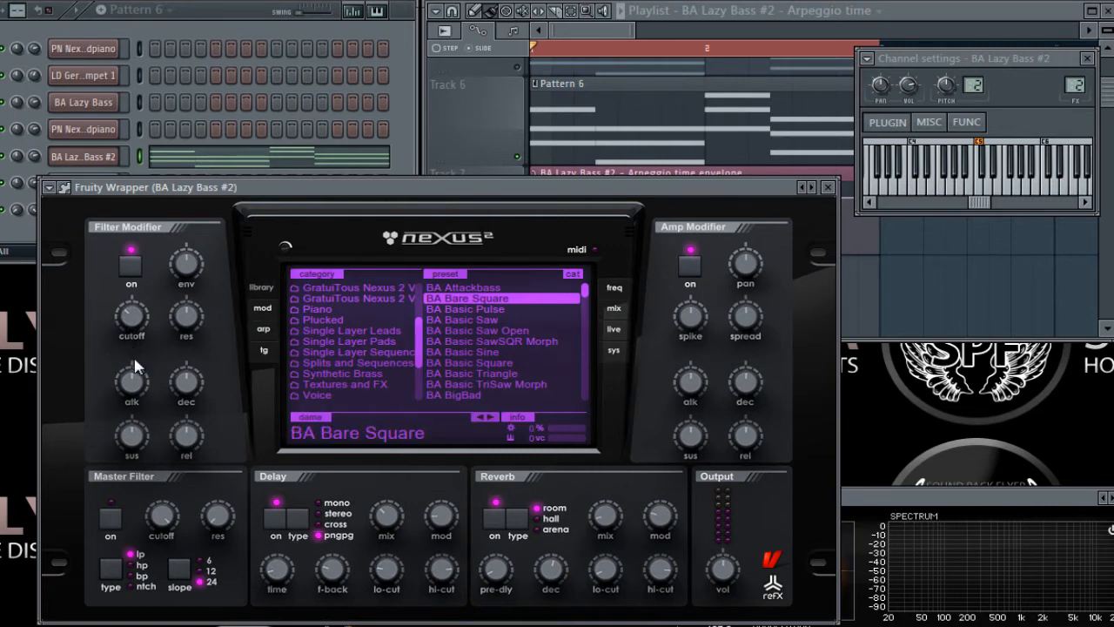
key(space)
drag(130, 315, 134, 347)
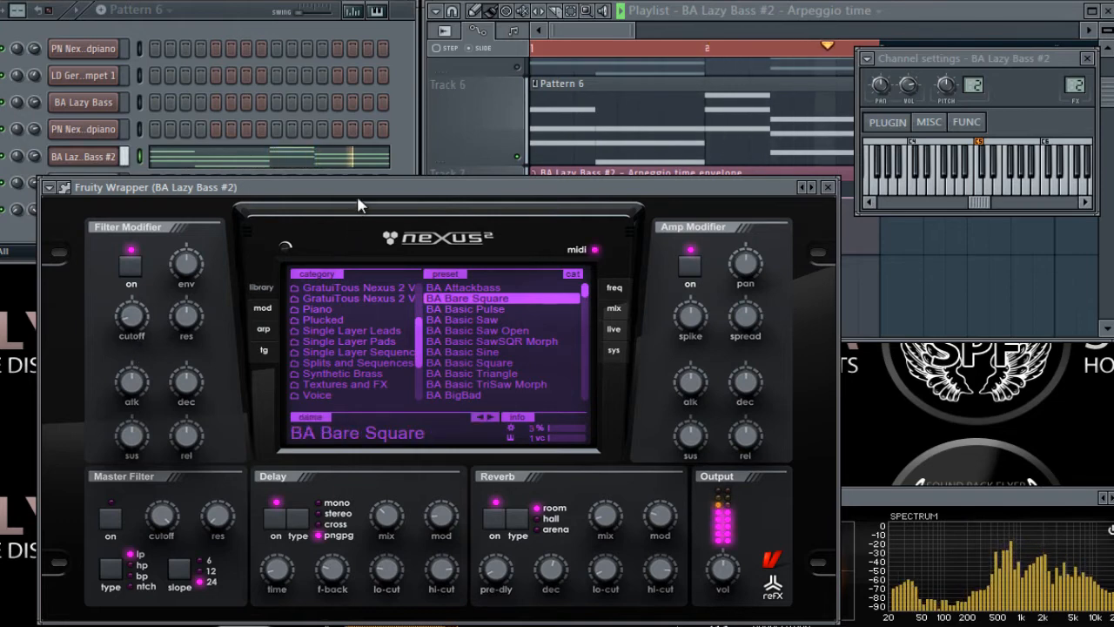
Close the Nexus window, unmute all the soloed-out playlist tracks and play the full two-bar loop.
key(Escape)
ctrl+right_click(613, 294)
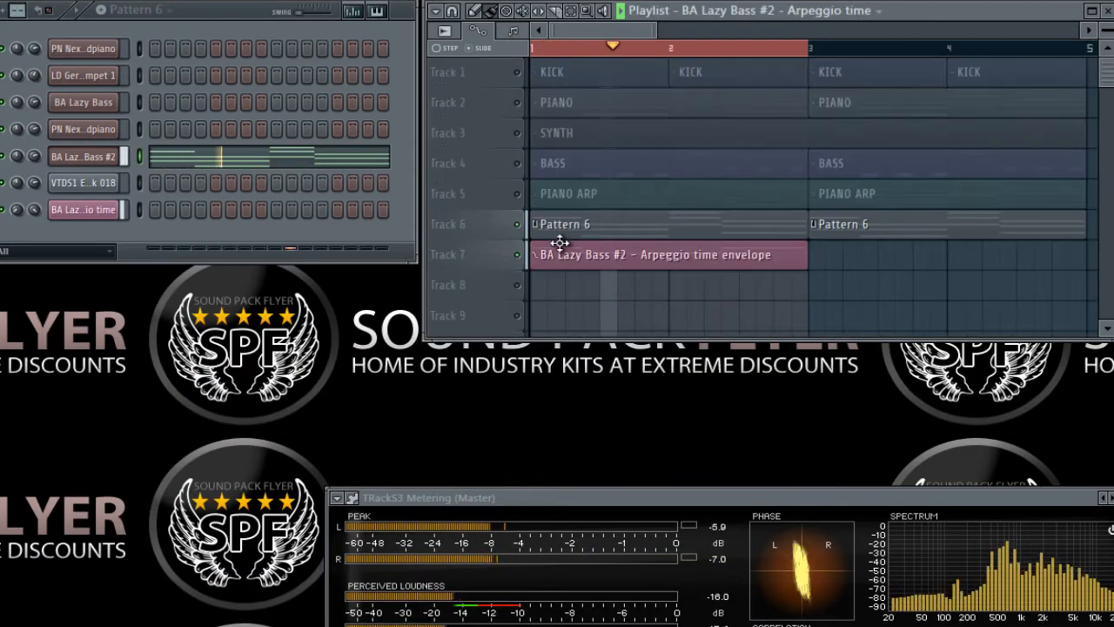
right_click(519, 228)
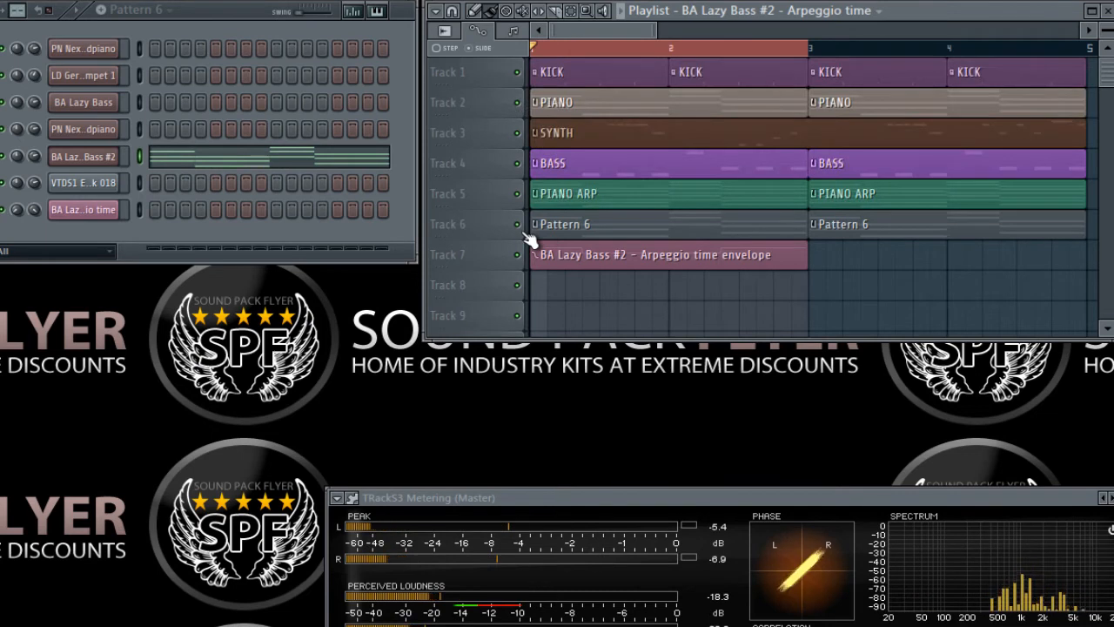
key(space)
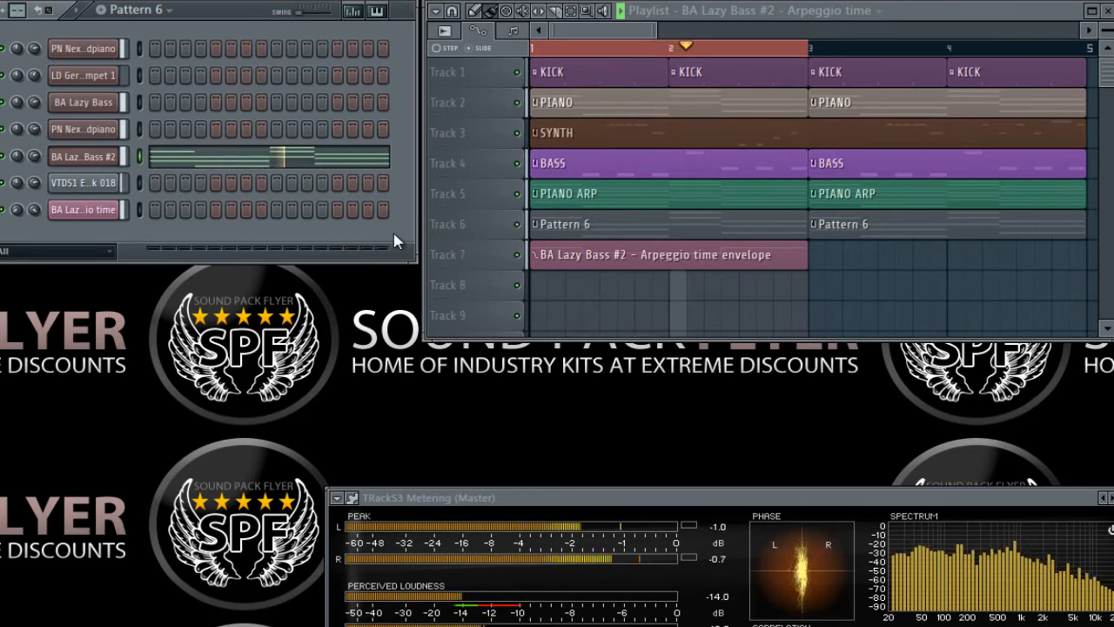
key(space)
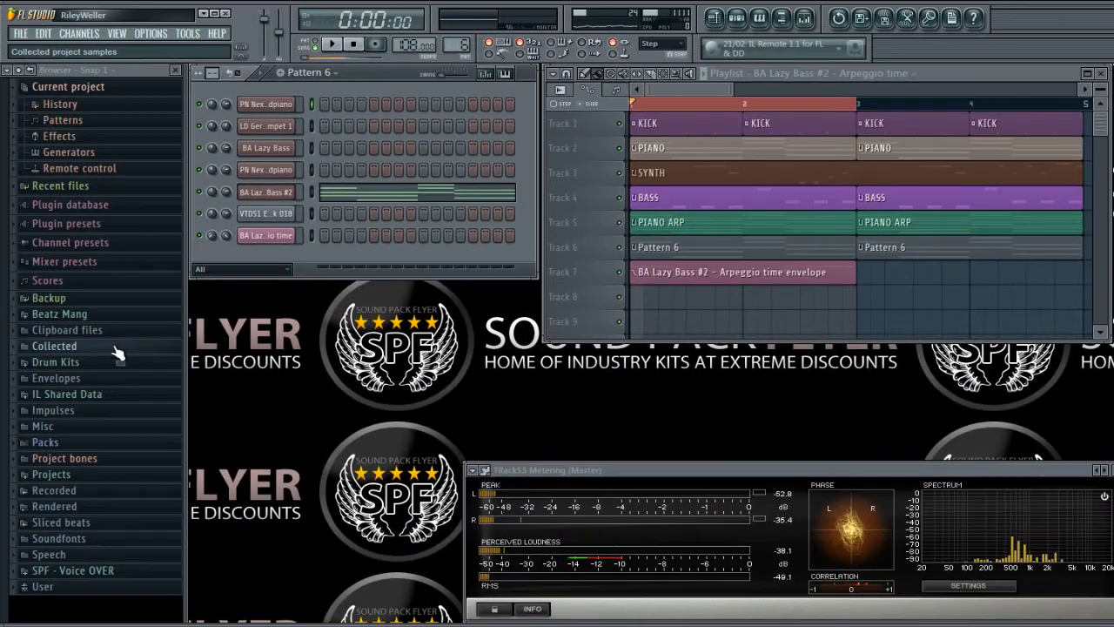
Find the VTDS1 Closed Hihats folder under VTDS 1 Cymbals in Drum Kits and audition VTDS1 Closed Hihats 012.
click(109, 374)
click(115, 275)
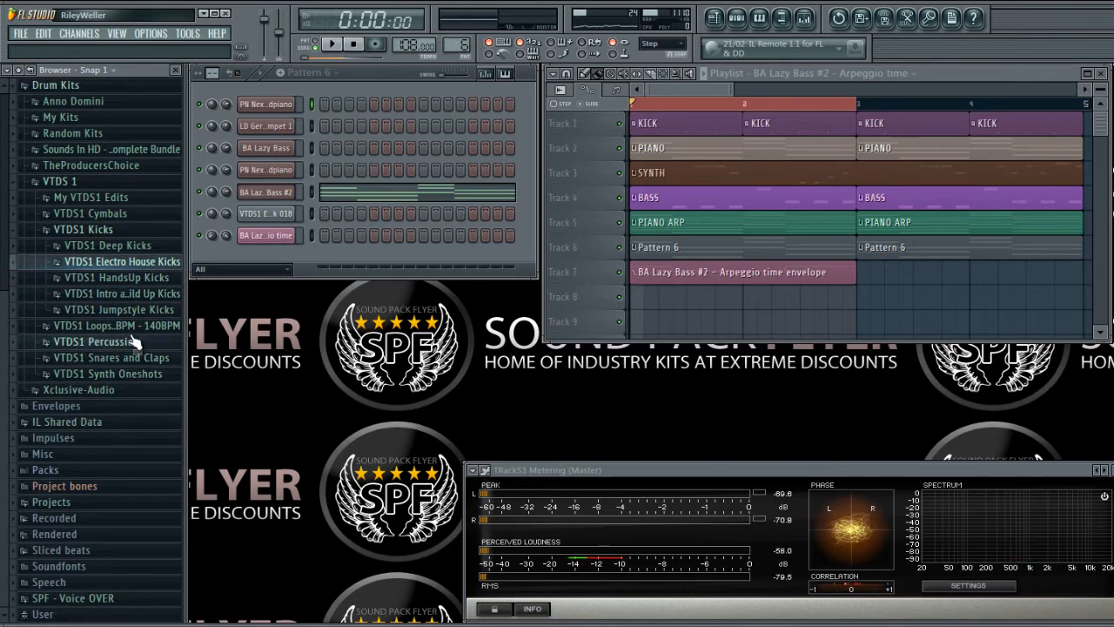
click(103, 216)
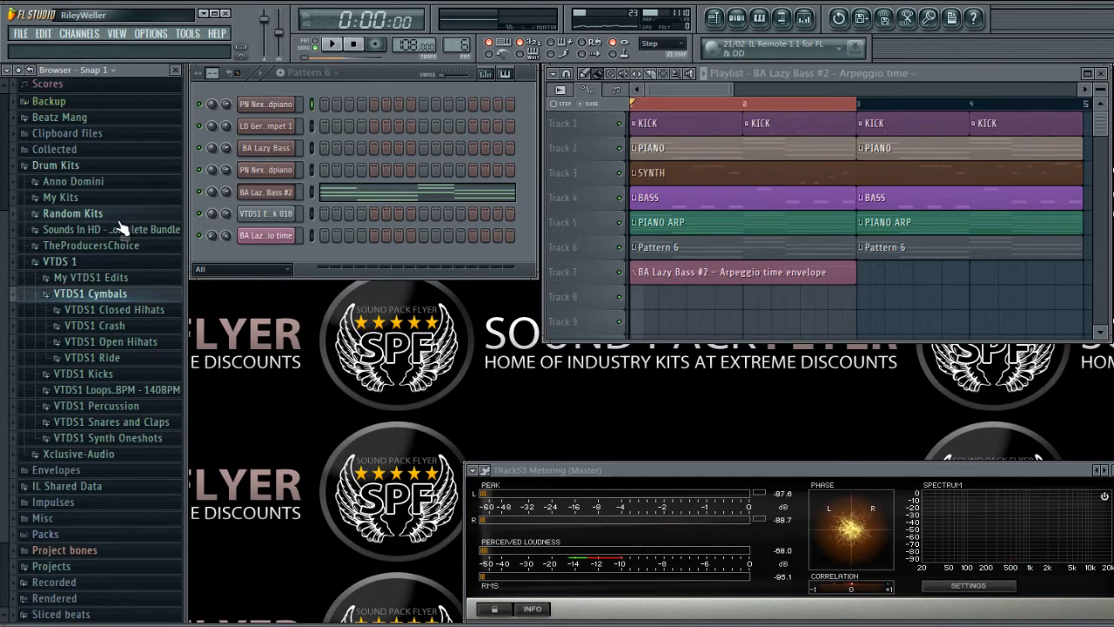
click(108, 308)
scroll(115, 320, down, 5)
click(111, 260)
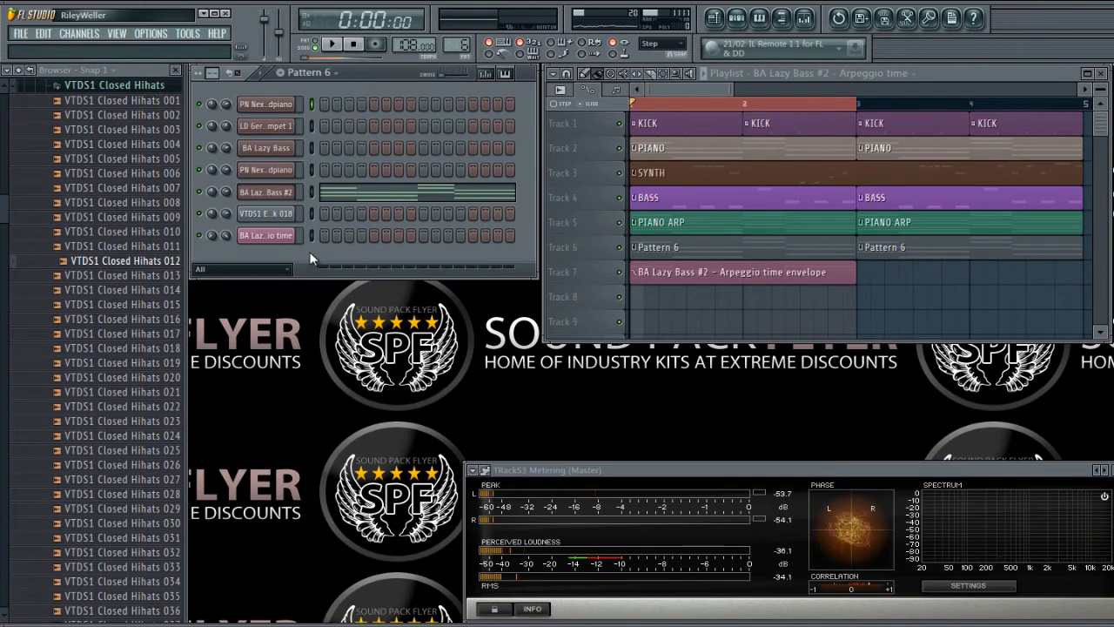
Rename Pattern 6 as ARP and switch to the next empty pattern, Pattern 7.
key(F2)
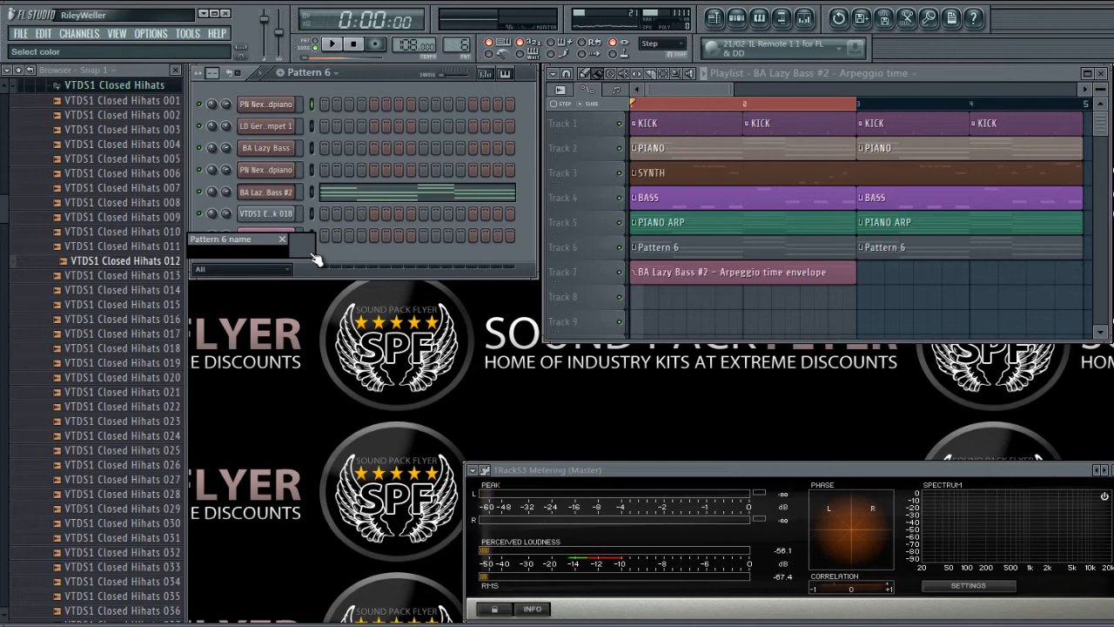
key(Return)
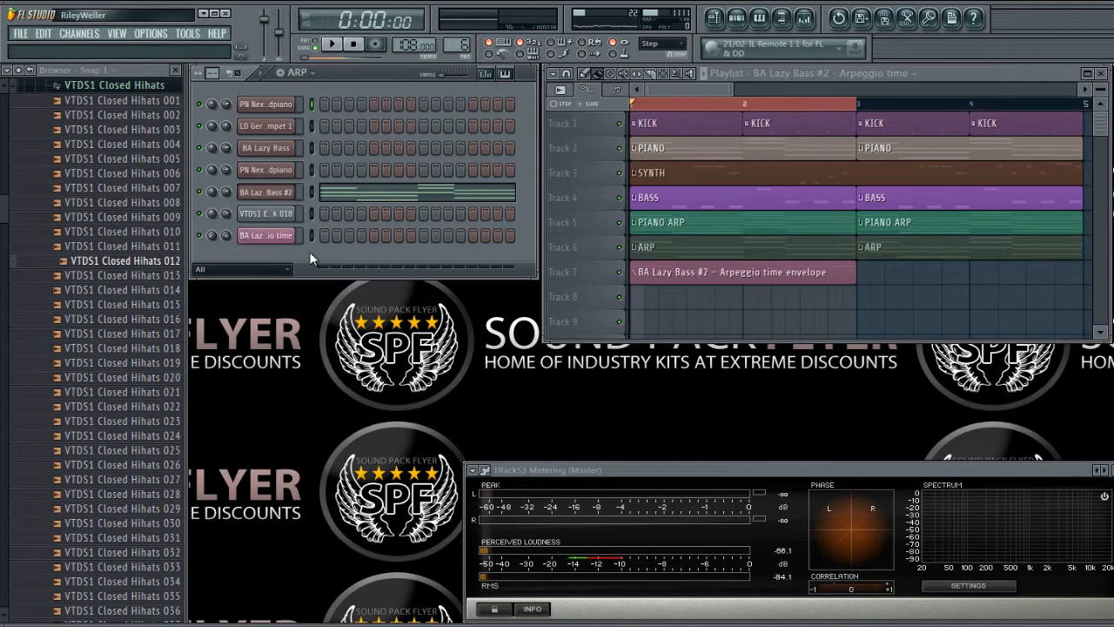
key(F4)
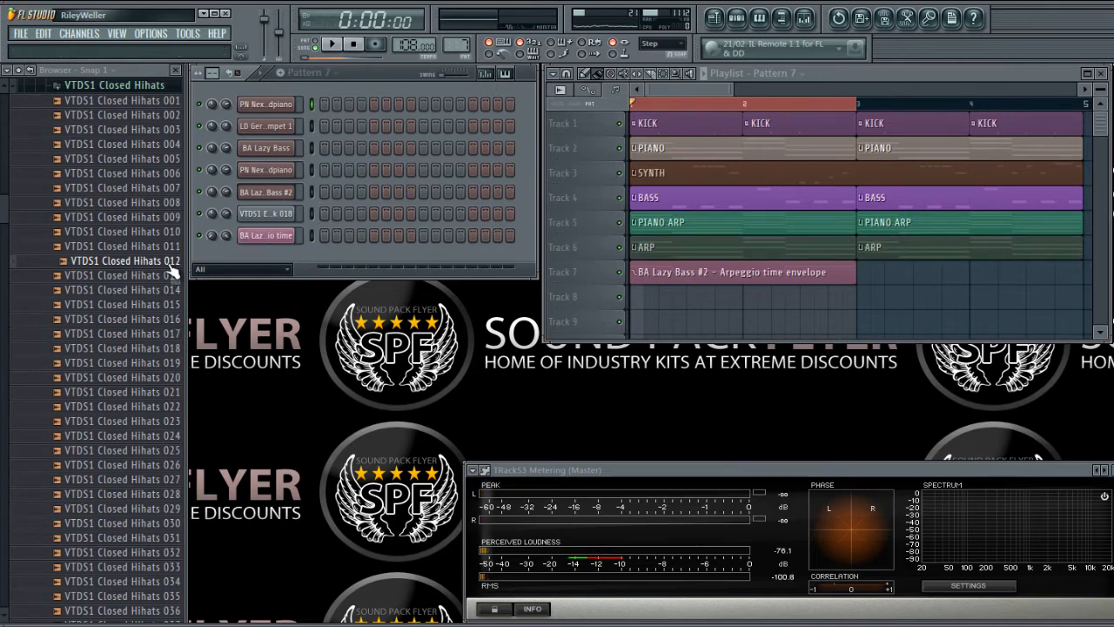
Add VTDS1 Closed Hihats 012 on every second step and VTDS1 Closed Hihats 013 on steps 1, 4, 5, 9, 12 and 13.
drag(171, 262, 261, 247)
right_click(273, 259)
click(340, 359)
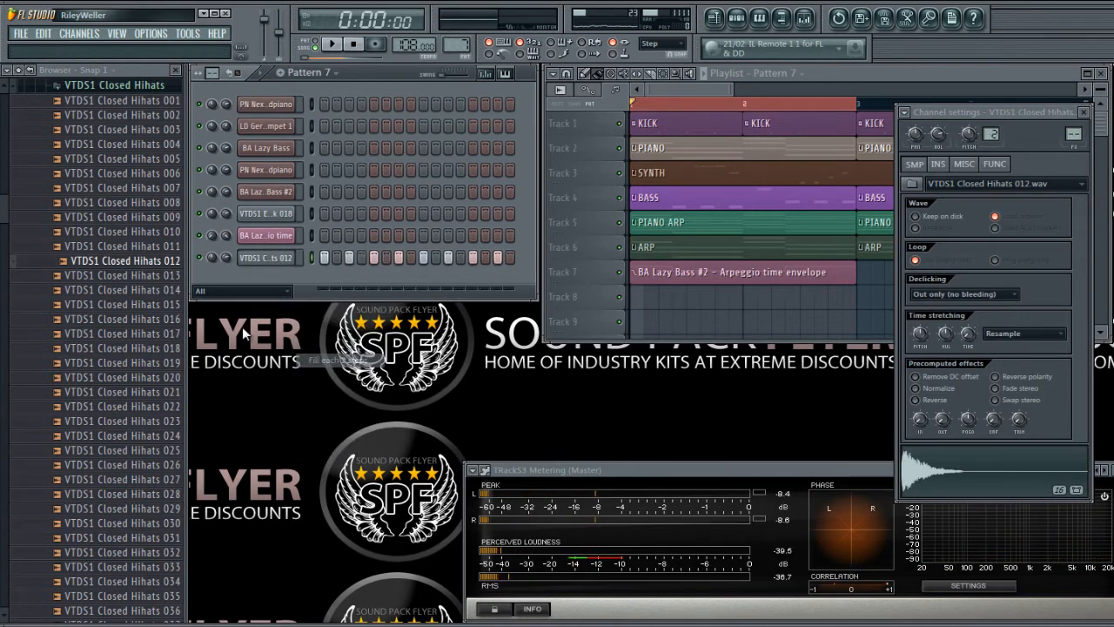
drag(139, 275, 323, 271)
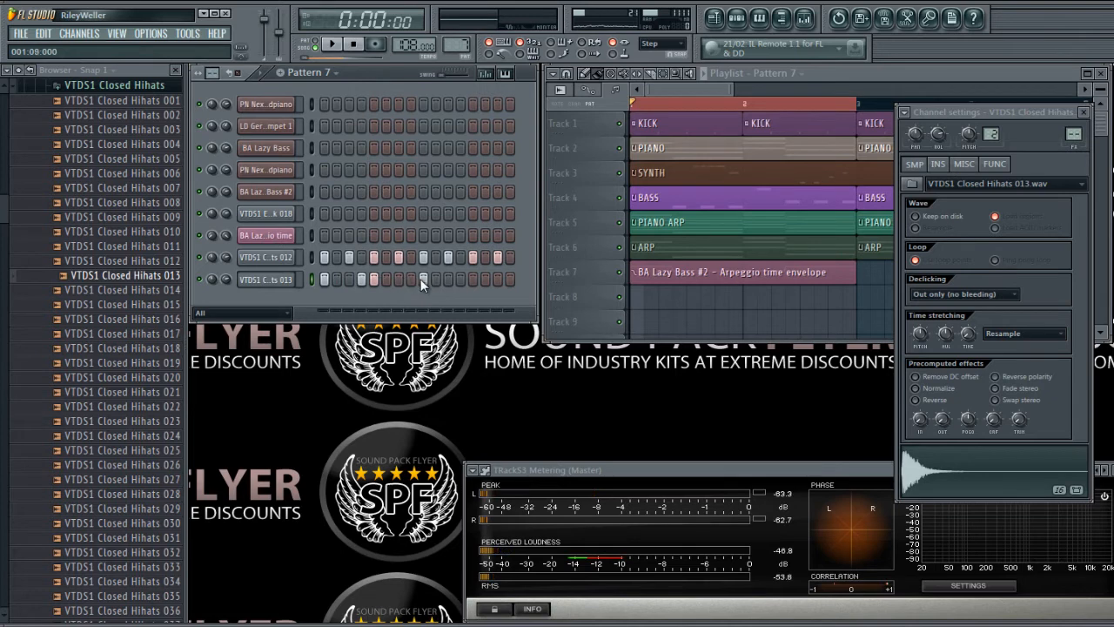
Place Pattern 7 in bars 1 and 2 of Track 9 and rename it HATS.
click(675, 298)
drag(815, 322, 603, 318)
key(F2)
text(HATS)
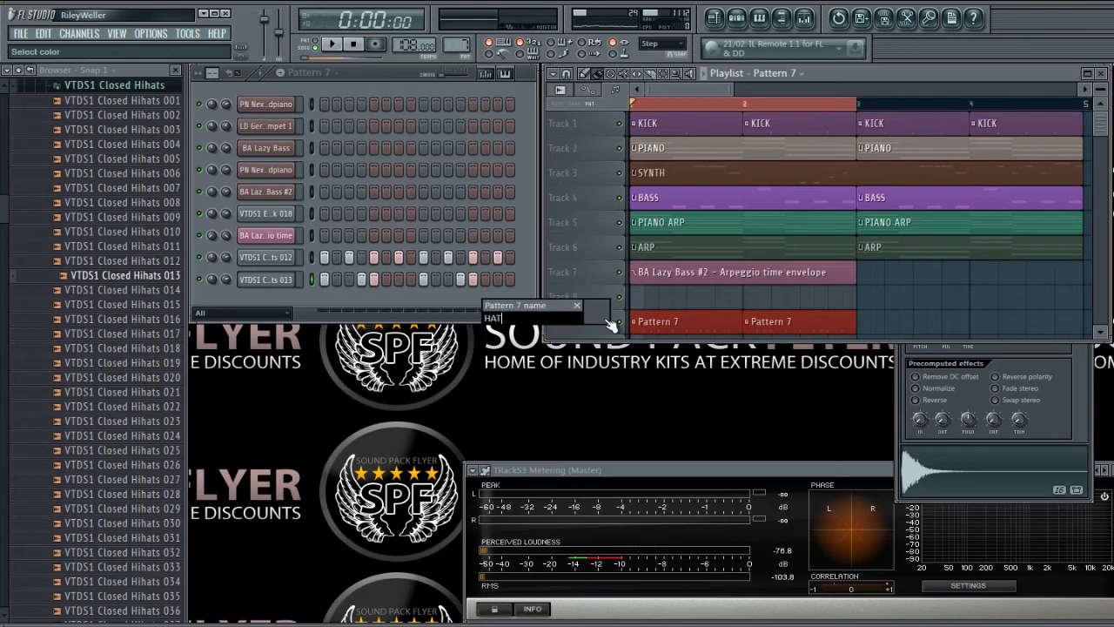
key(Return)
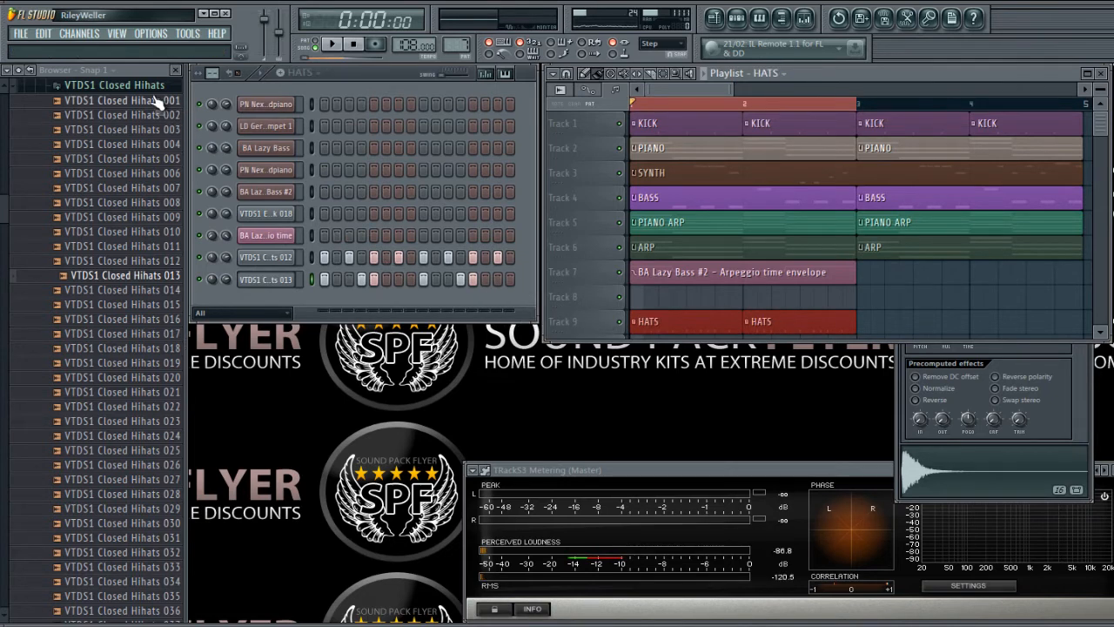
Add VTDS1 Snares and Claps 018 as a channel and place its hits on steps 5 and 13 of the new Pattern 8.
click(114, 84)
click(111, 356)
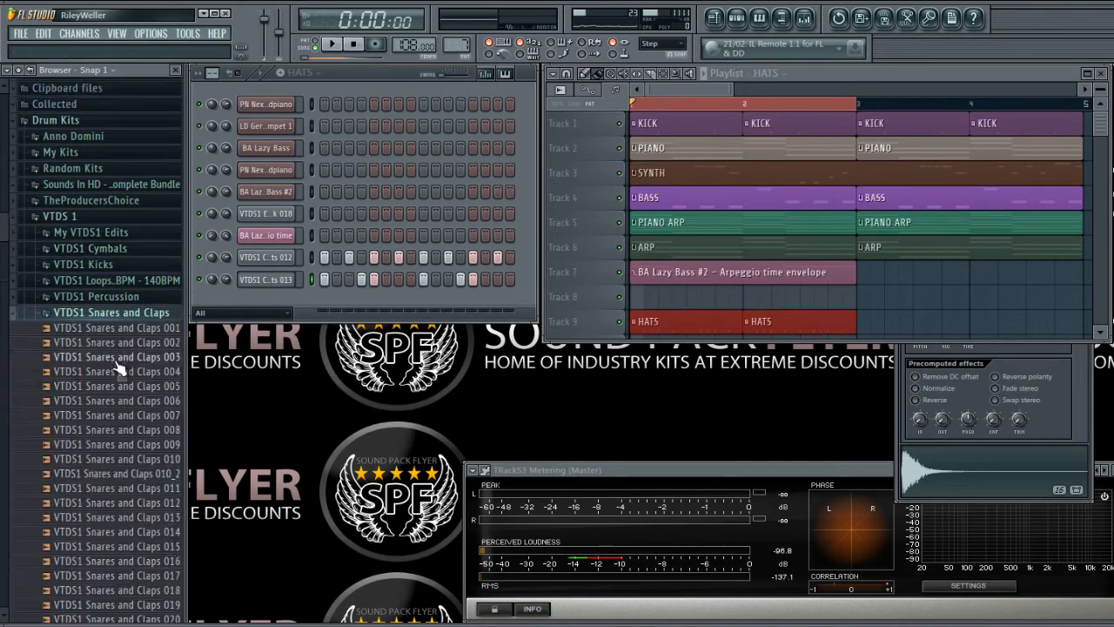
click(116, 364)
drag(117, 373, 347, 299)
key(F4)
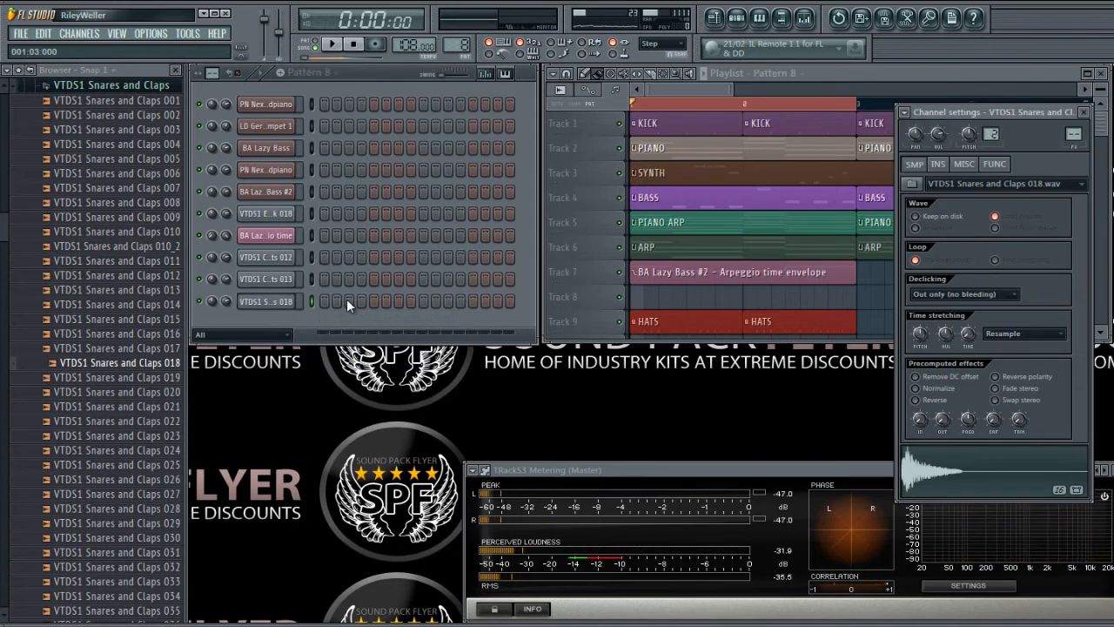
click(375, 301)
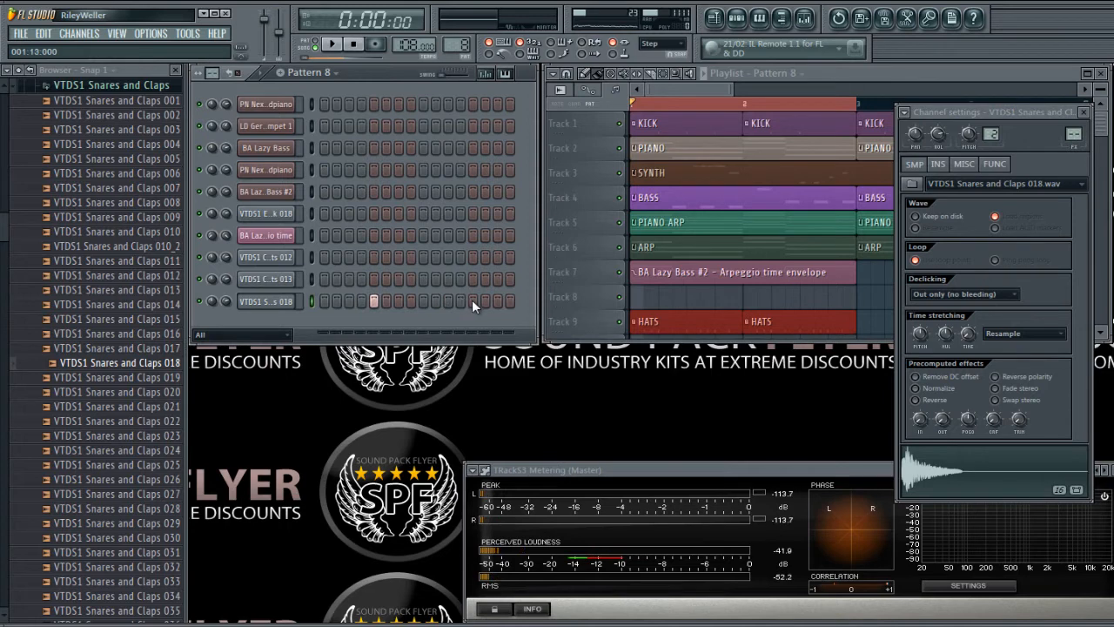
Add VTDS1 Snares and Claps 017 with hits on steps 5 and 13, and remove Snares and Claps 018's hit on step 5.
drag(173, 350, 374, 316)
click(374, 320)
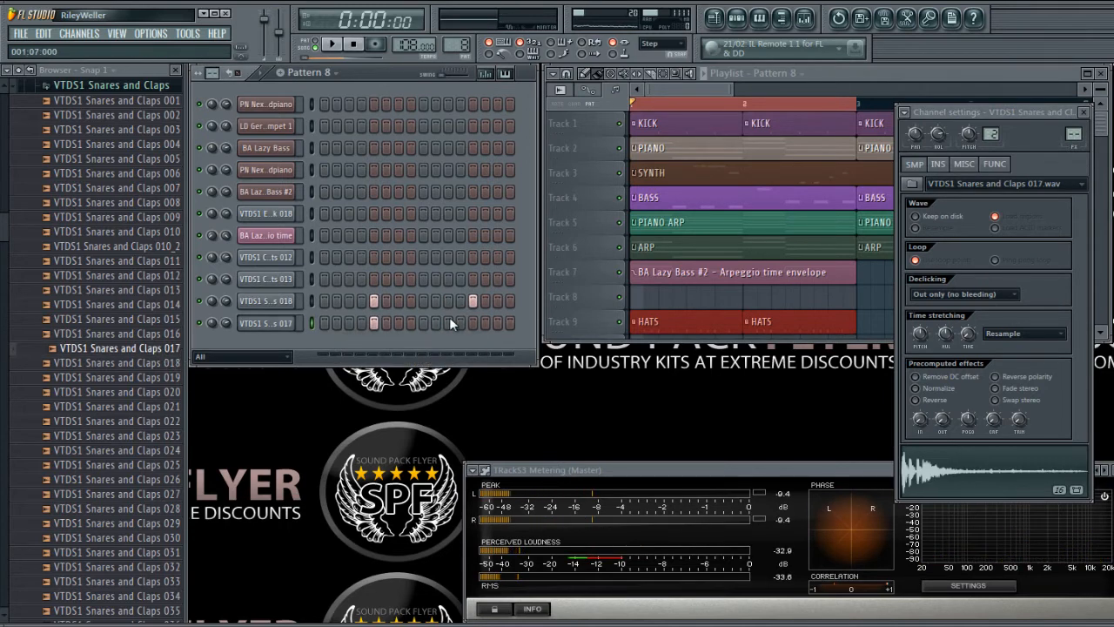
click(473, 323)
click(374, 300)
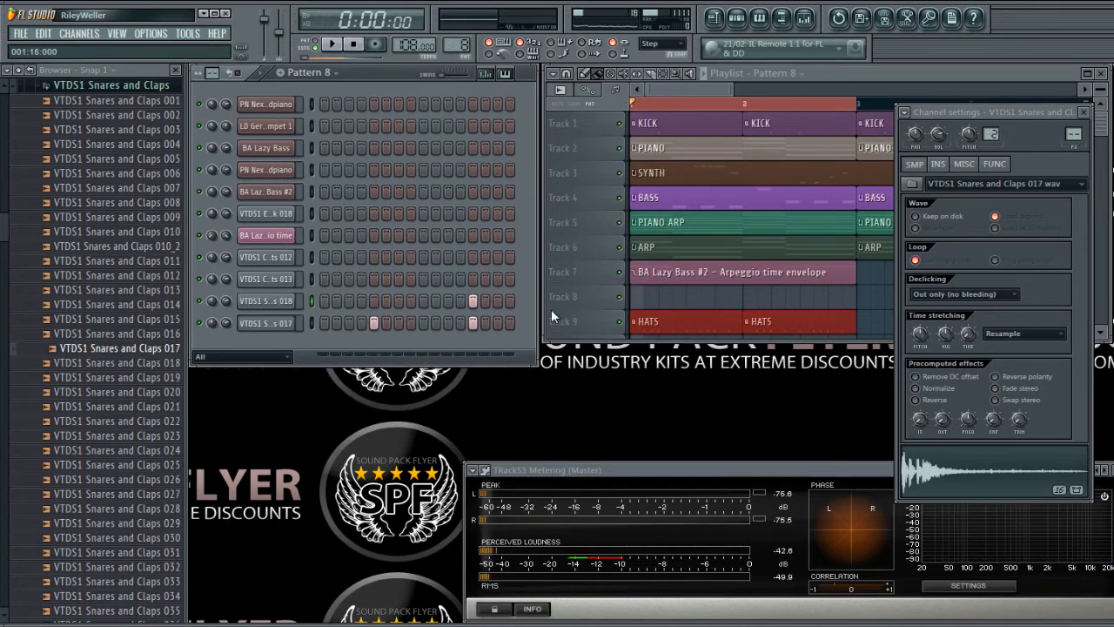
Place Pattern 8 in bars 1 and 2 of Track 8, and adjust VTDS1 Snares and Claps 018's volume while the loop plays.
mouse_move(760, 298)
mouse_down()
mouse_move(630, 306)
mouse_move(674, 305)
mouse_up()
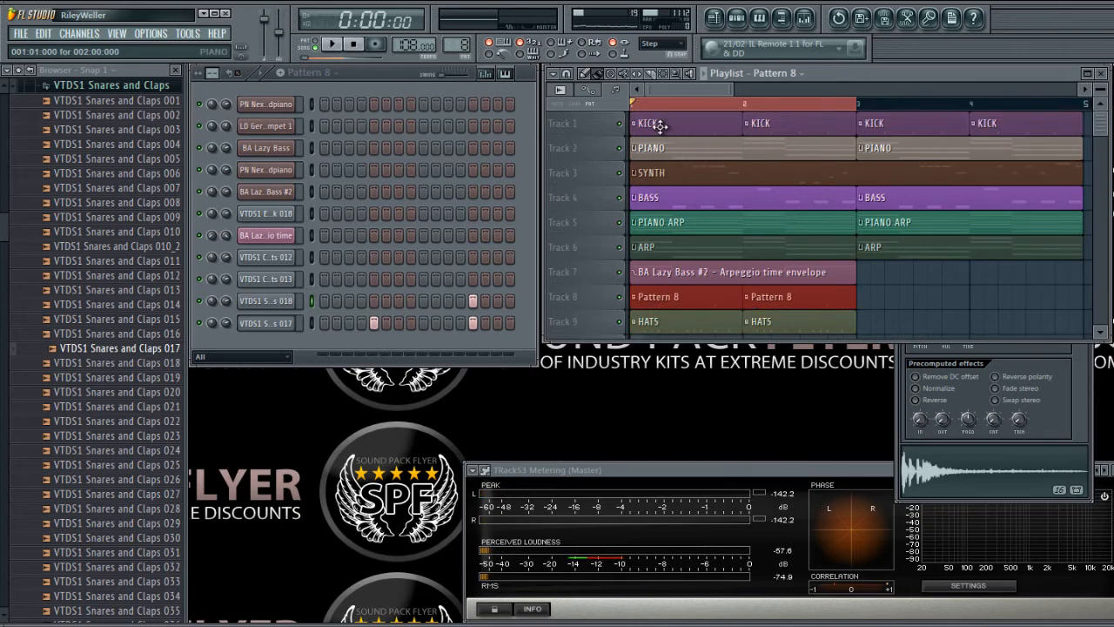
key(space)
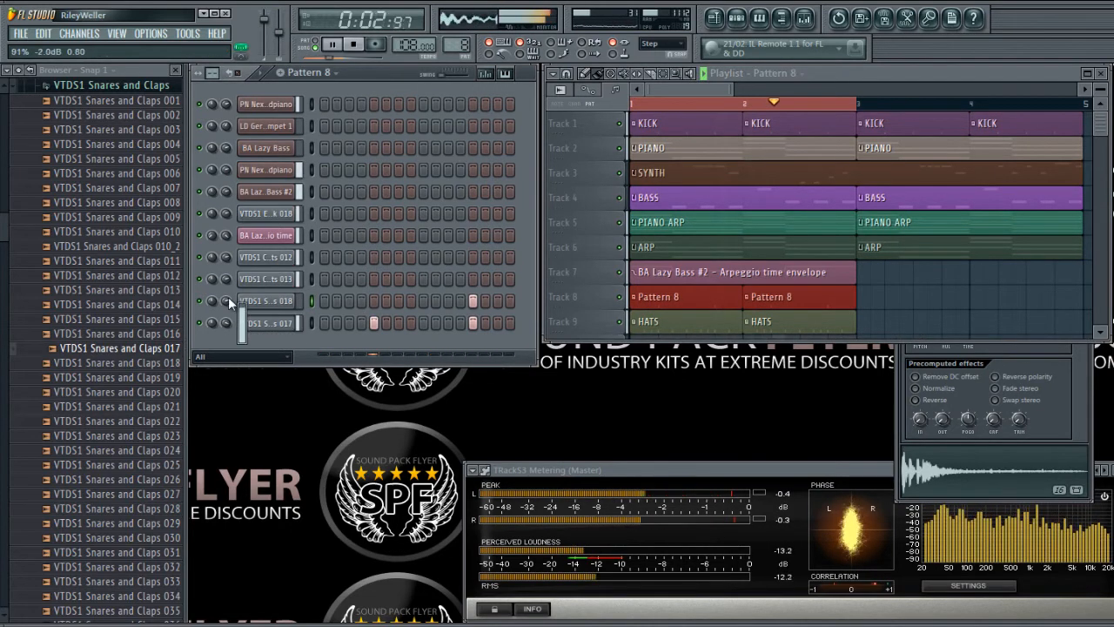
drag(231, 288, 229, 313)
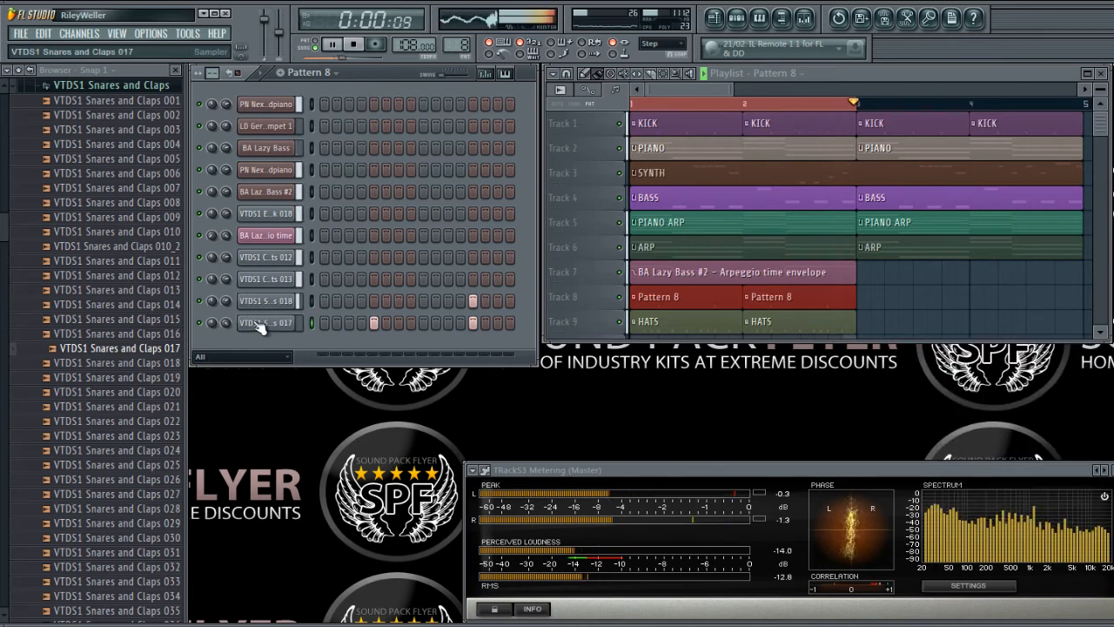
Normalize the VTDS1 Snares and Claps 017 sample and switch the BA Lazy Bass #2 channel to the BA Bare Square preset.
click(268, 323)
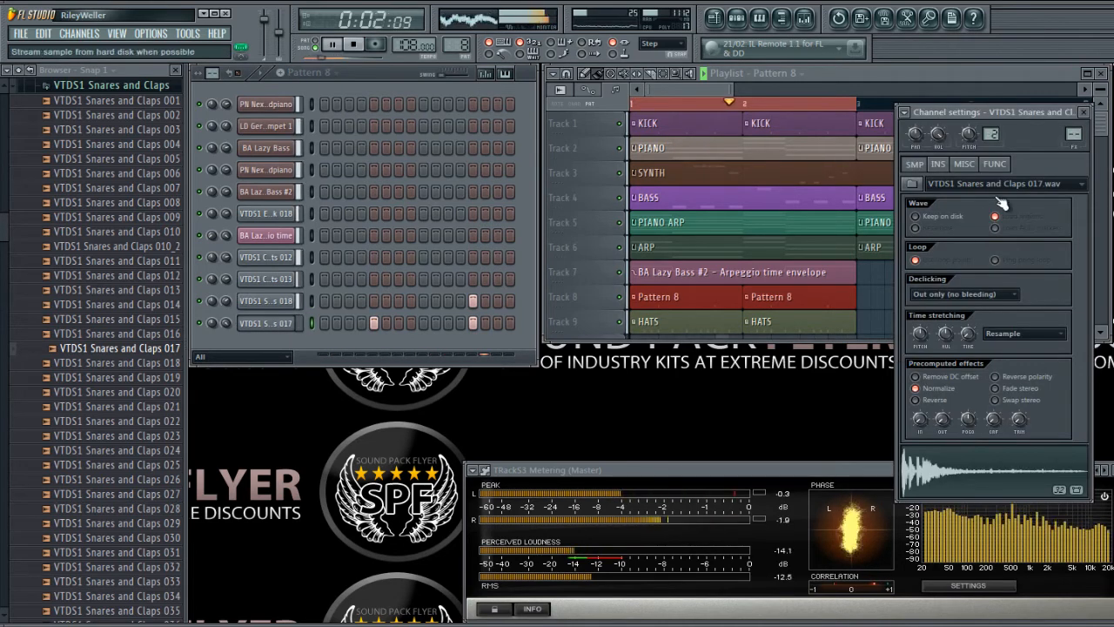
click(1083, 113)
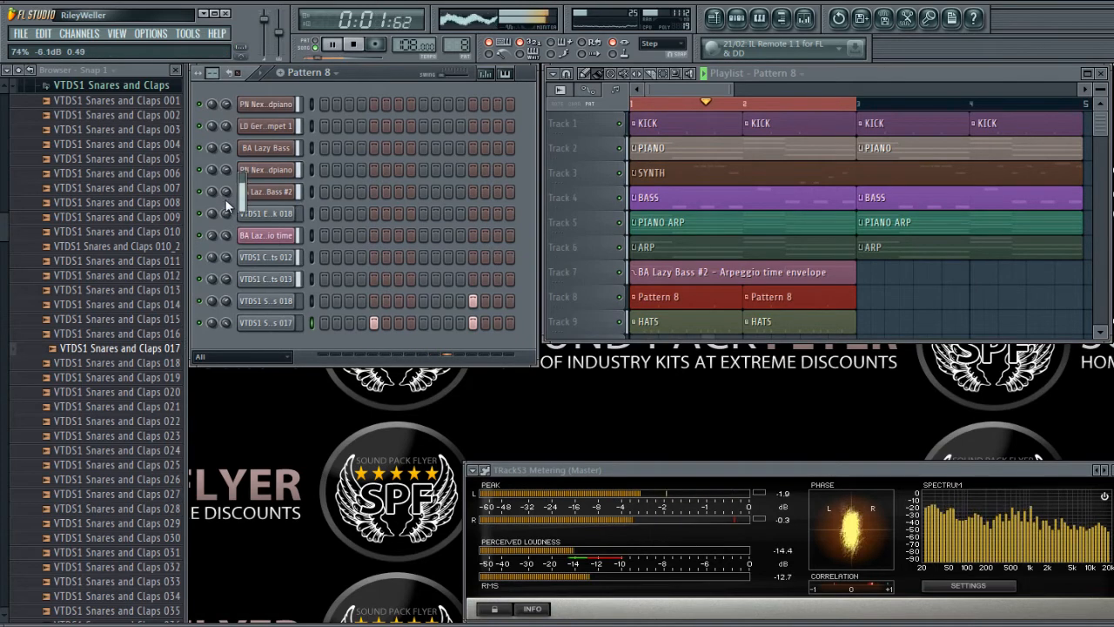
click(270, 194)
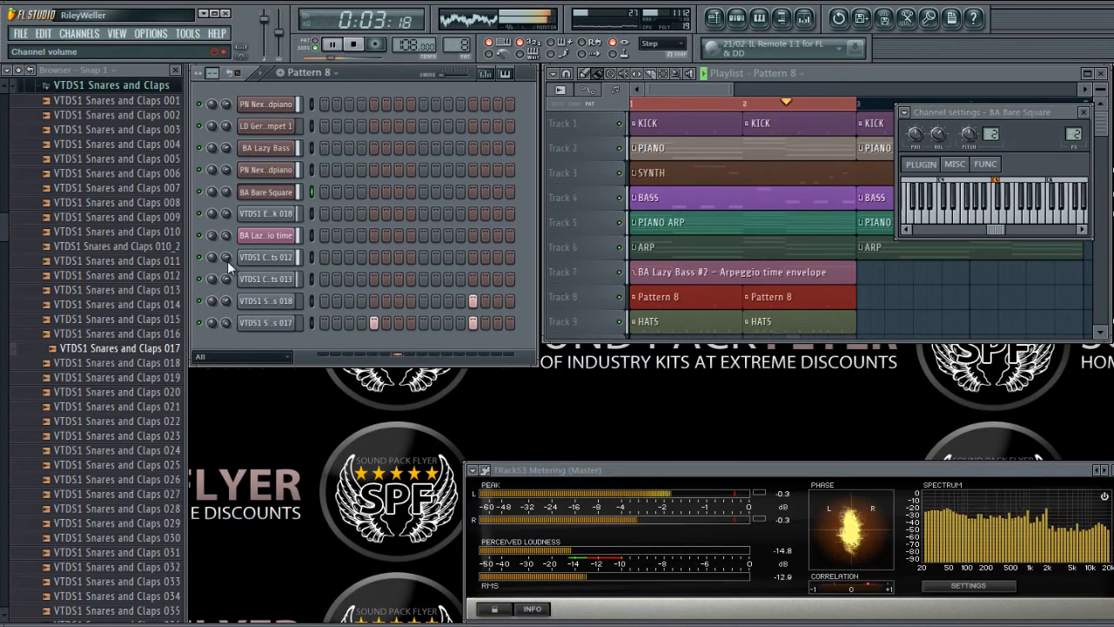
From the VTDS1 Percussion folder, add Percussion 015 with a hit on step 1 and Percussion 020 on step 12 of the new Pattern 9.
click(112, 86)
key(space)
click(129, 342)
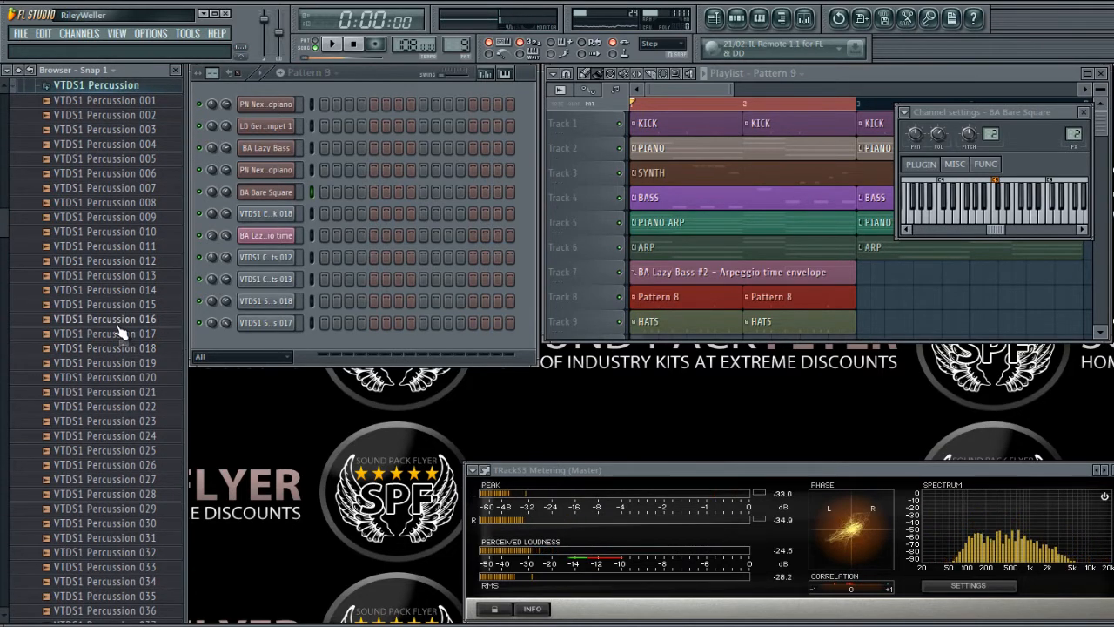
click(125, 321)
click(126, 310)
drag(128, 319, 322, 338)
drag(131, 378, 366, 361)
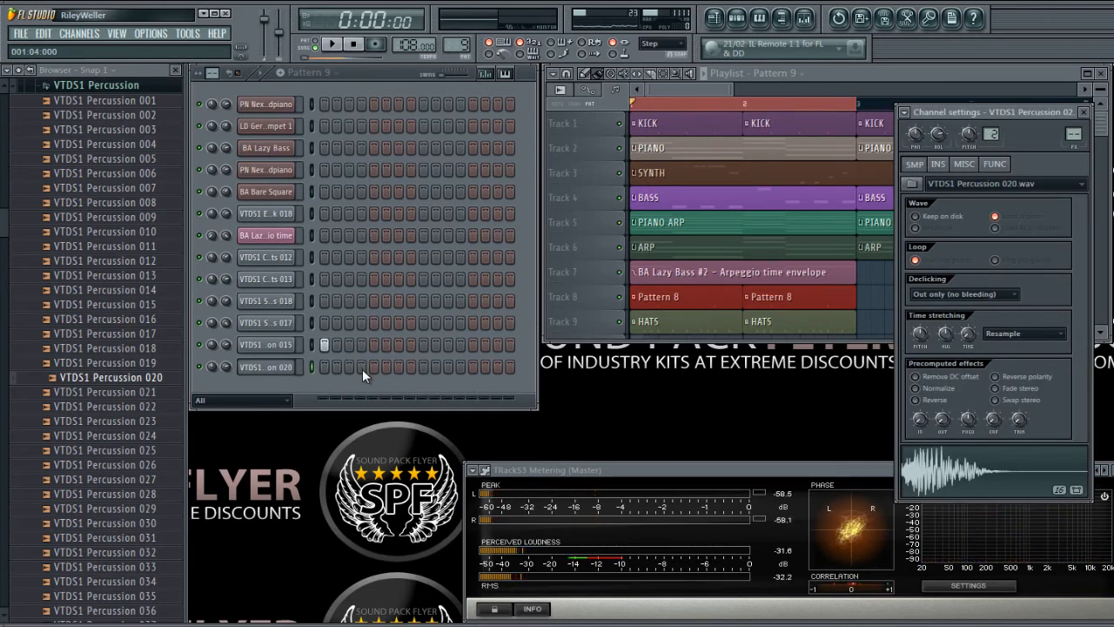
click(459, 366)
Add VTDS1 Percussion 027 as a channel with hits on steps 3, 4, 7, 8, 11, 13 and 15 of Pattern 9.
drag(122, 480, 351, 386)
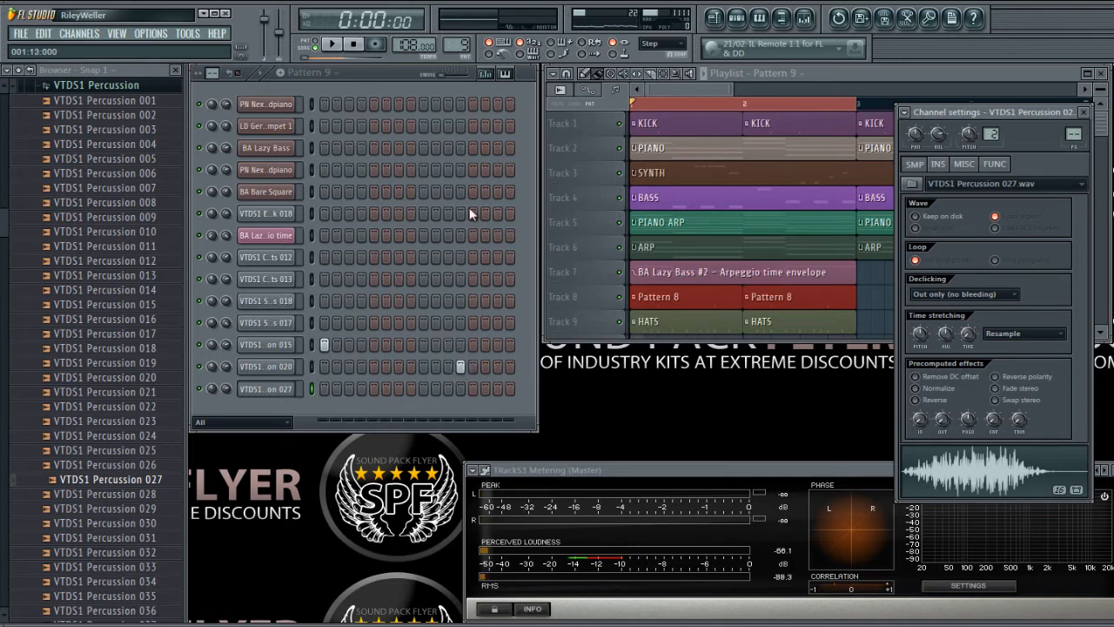
drag(444, 80, 446, 80)
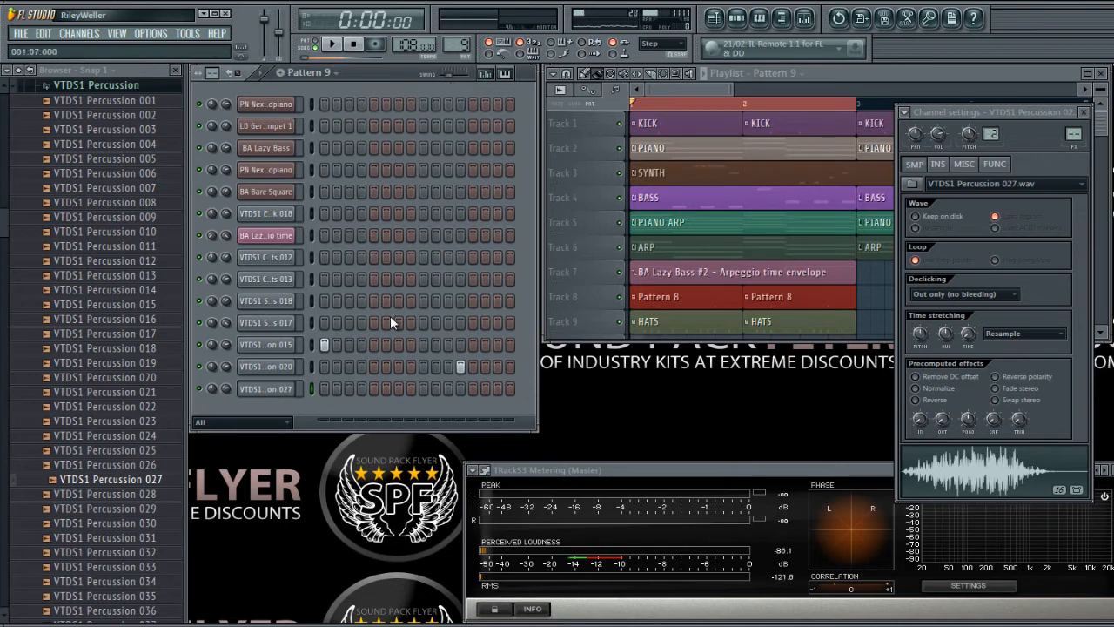
click(133, 478)
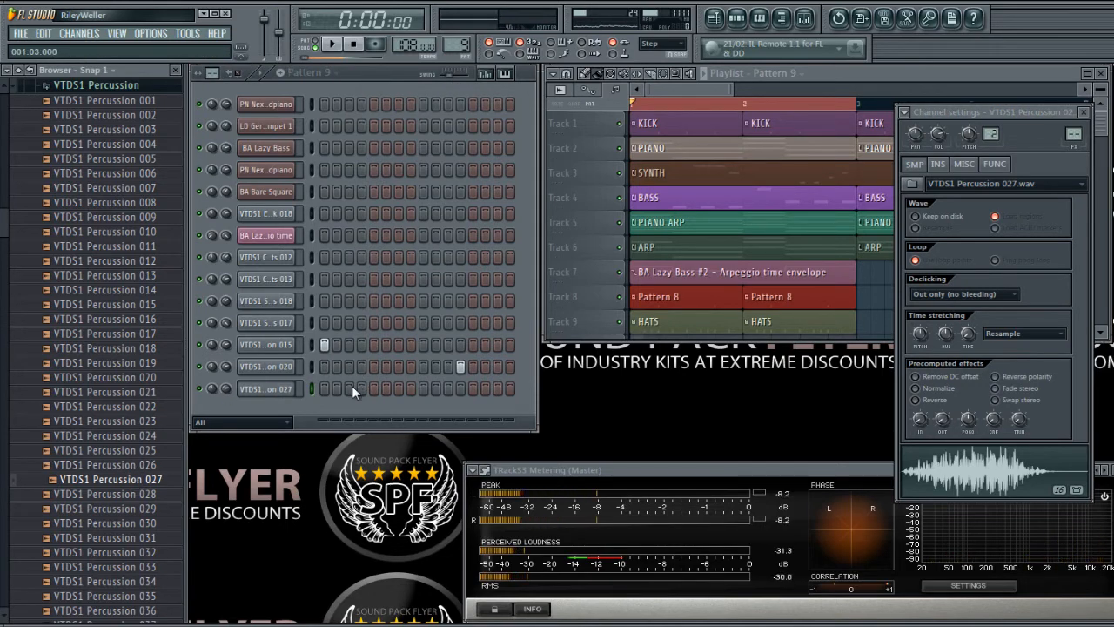
drag(352, 388, 365, 389)
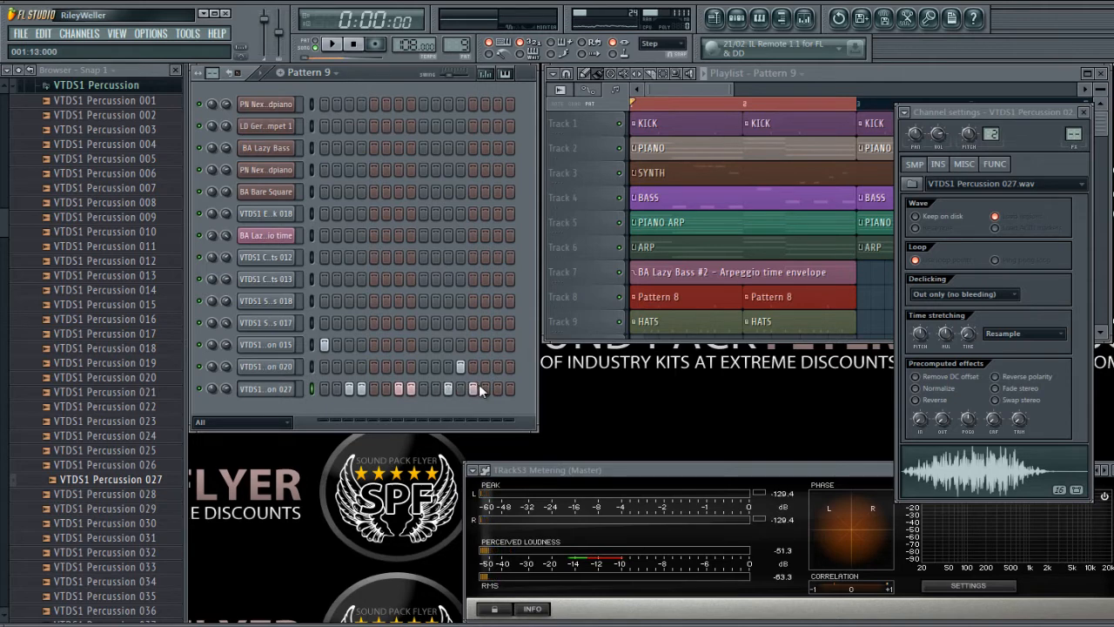
Place Pattern 9 in bars 1 and 2 of Track 10 and rename it PERC LOOP.
click(888, 293)
scroll(880, 293, down, 2)
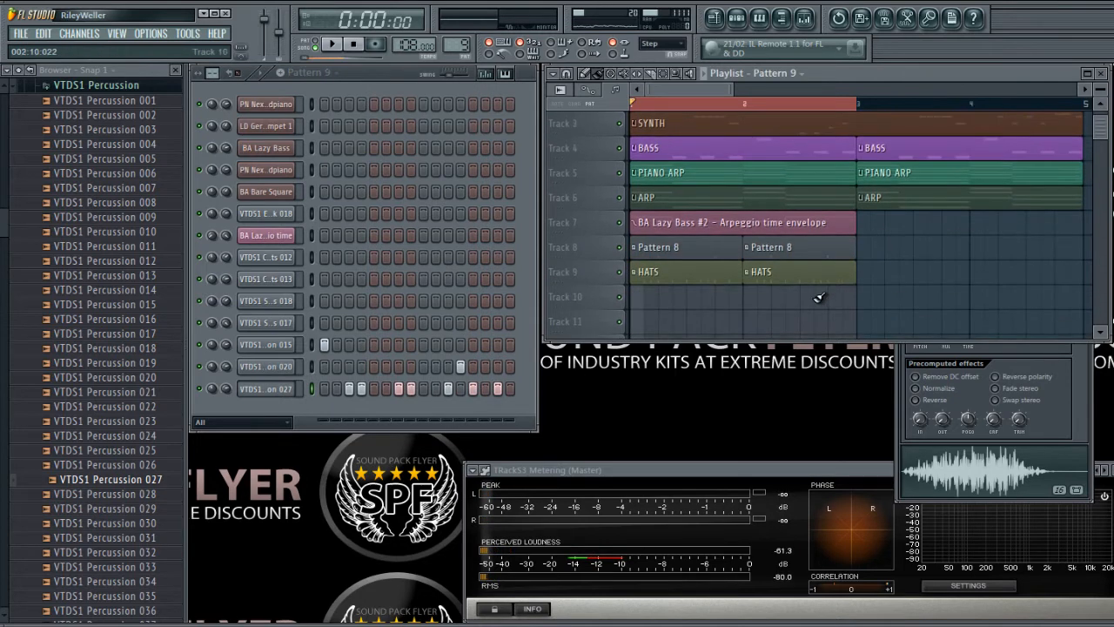
drag(768, 305, 700, 300)
key(F2)
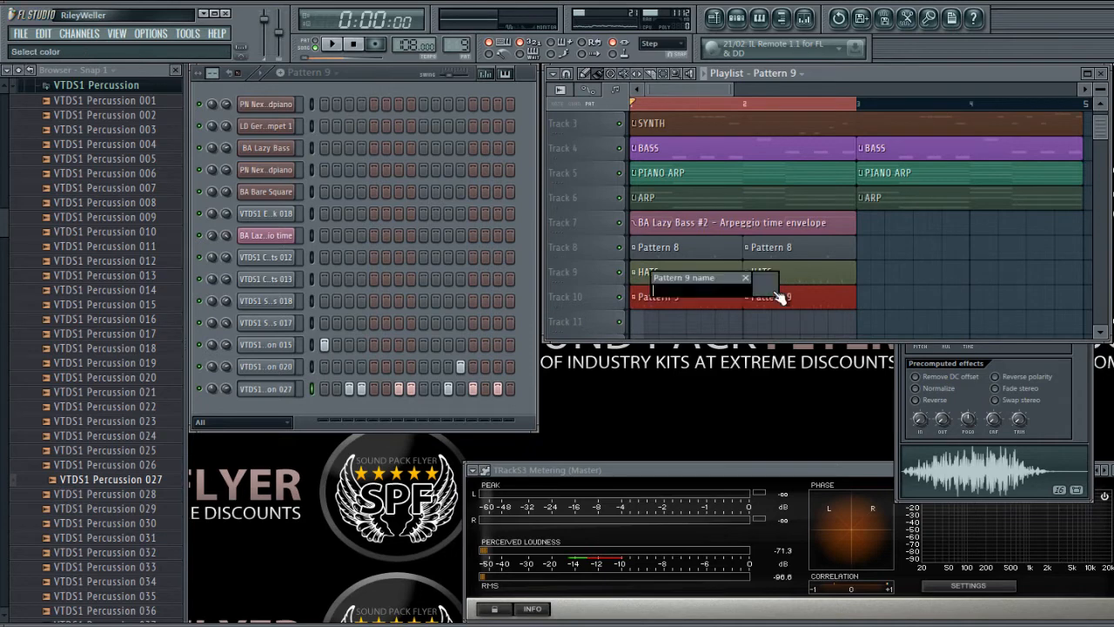
key(Return)
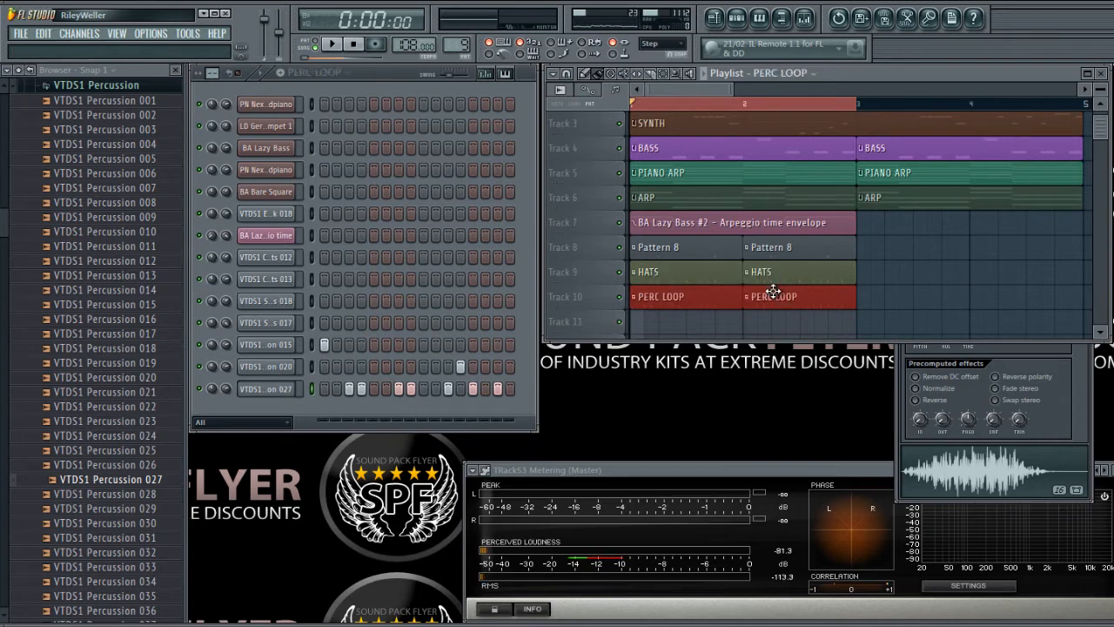
Rename Pattern 8 on Track 8 as CLAP.
click(678, 251)
key(F2)
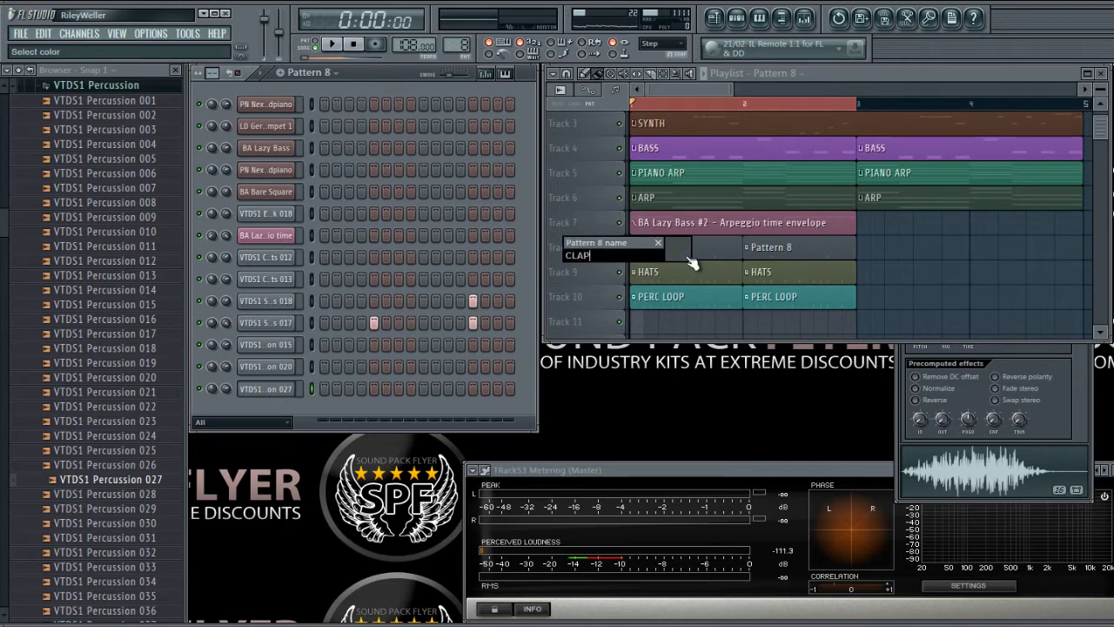
text(CLAP)
key(Return)
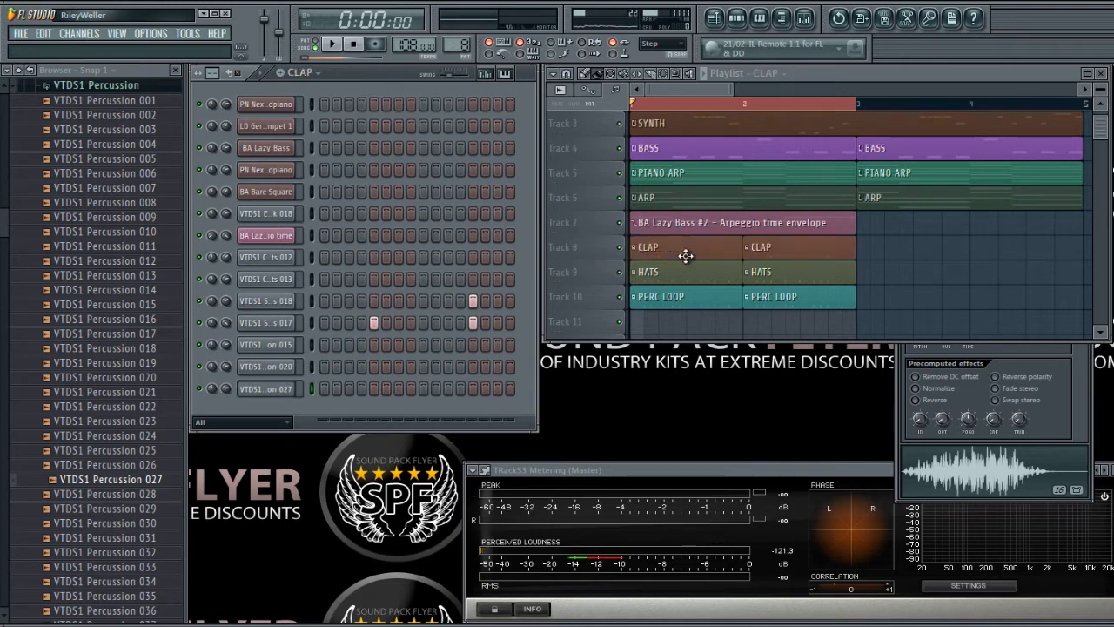
Clear the playlist's time selection and play the arrangement from the start to check the percussion.
scroll(1018, 275, down, 2)
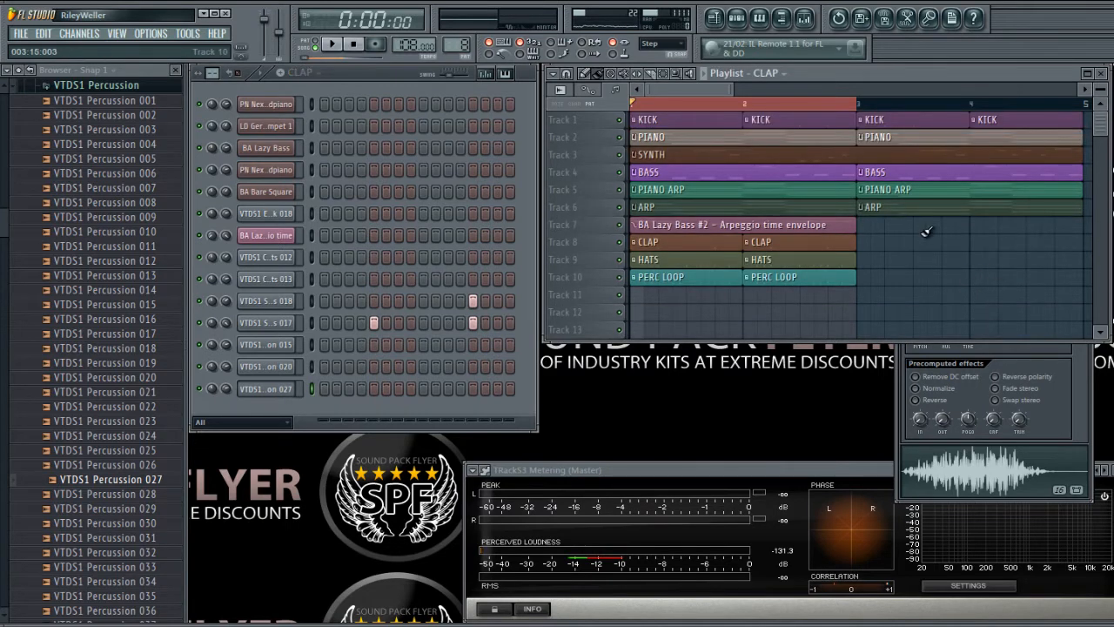
click(707, 104)
key(space)
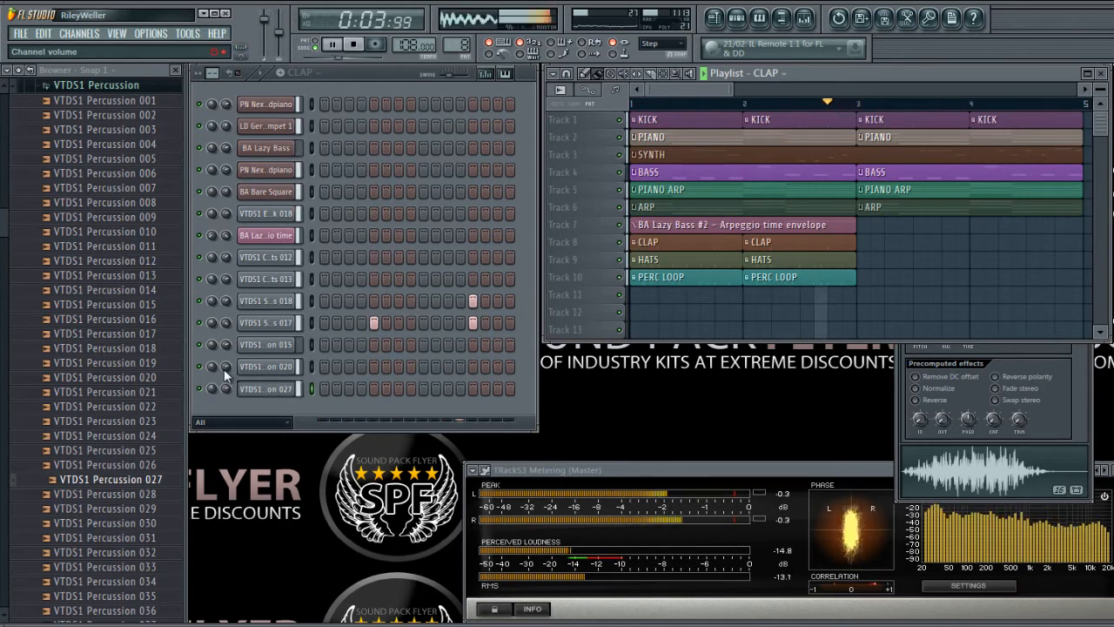
key(space)
key(space)
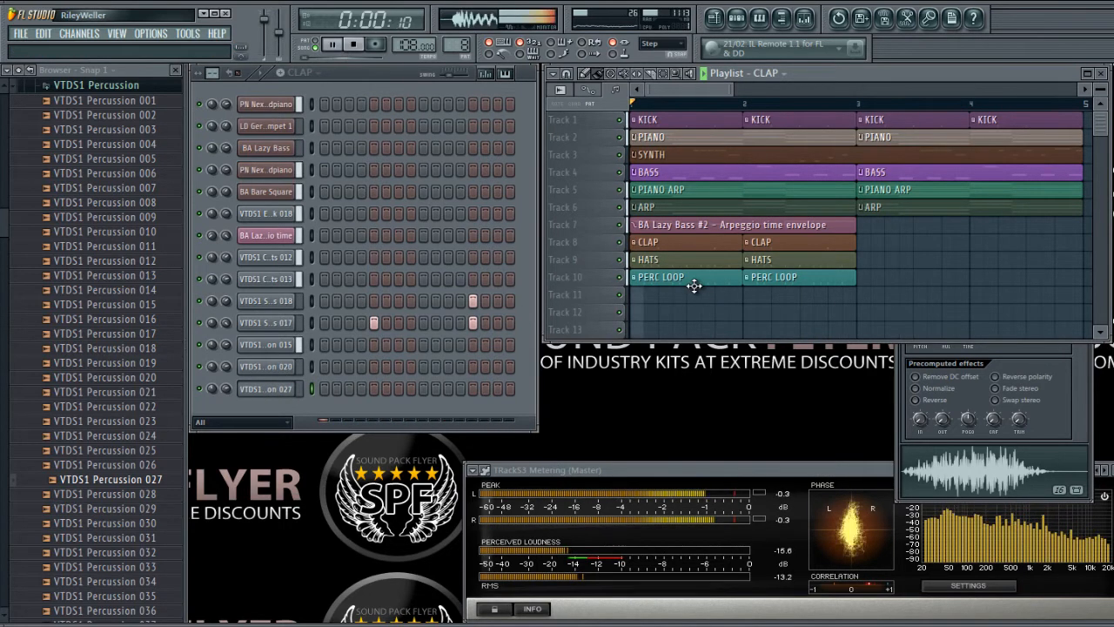
In PERC LOOP, move Percussion 020's hit to step 1 and Percussion 015's hit to step 4, and play the result.
click(697, 280)
key(space)
click(460, 366)
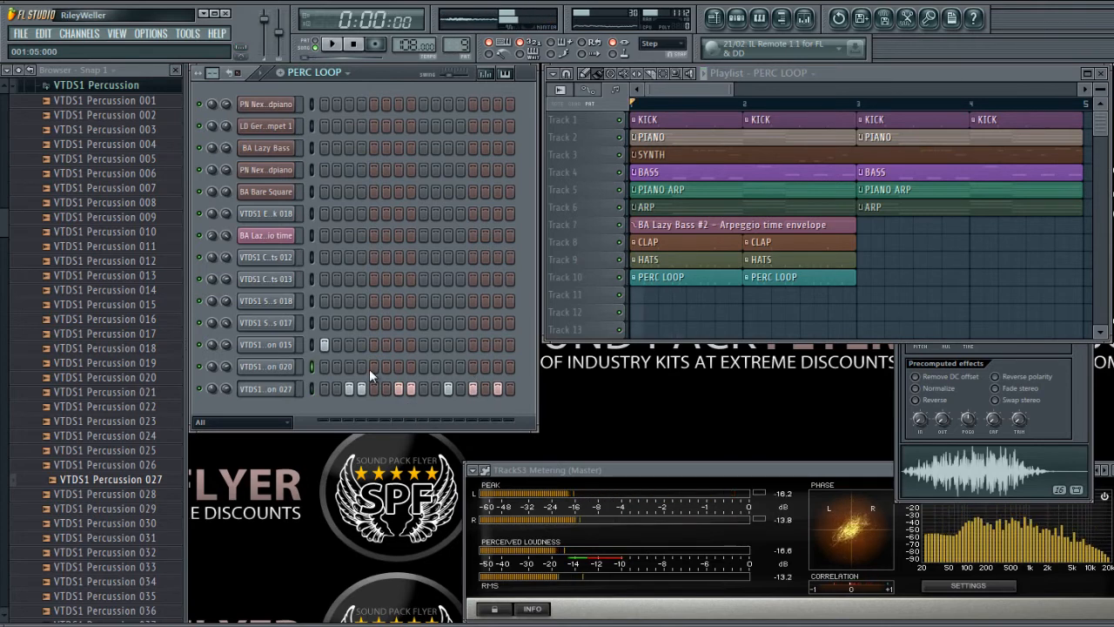
click(361, 366)
click(323, 345)
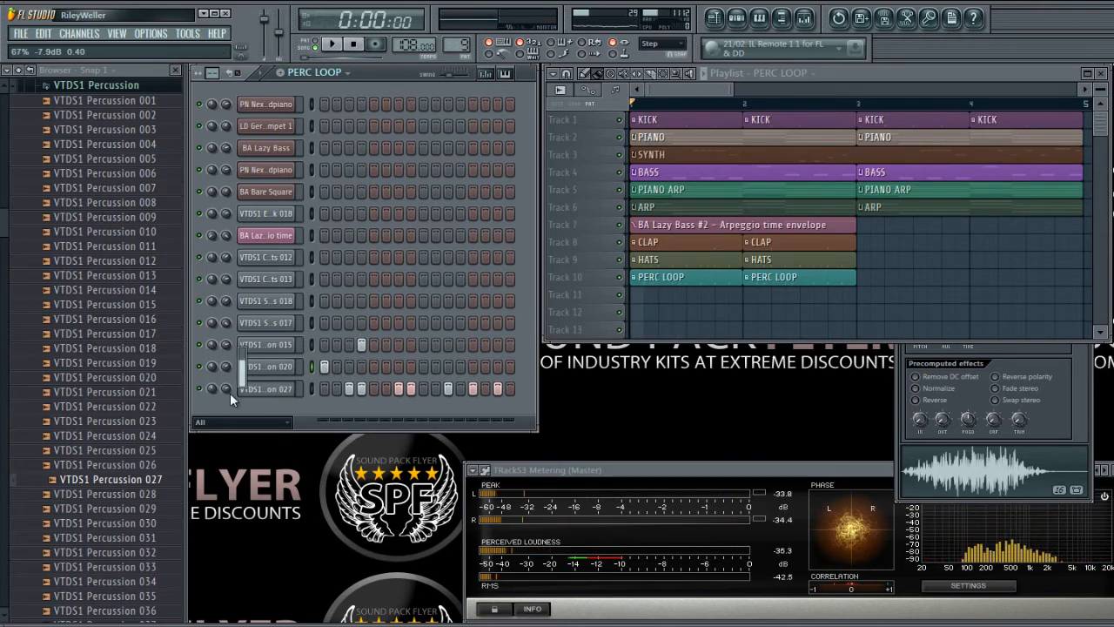
key(space)
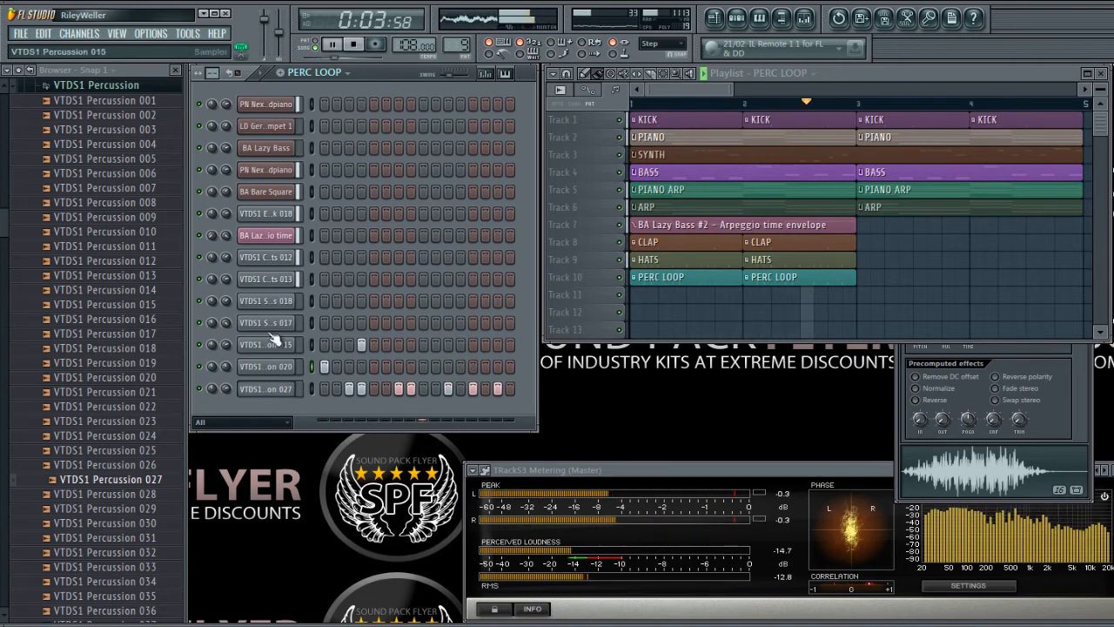
key(space)
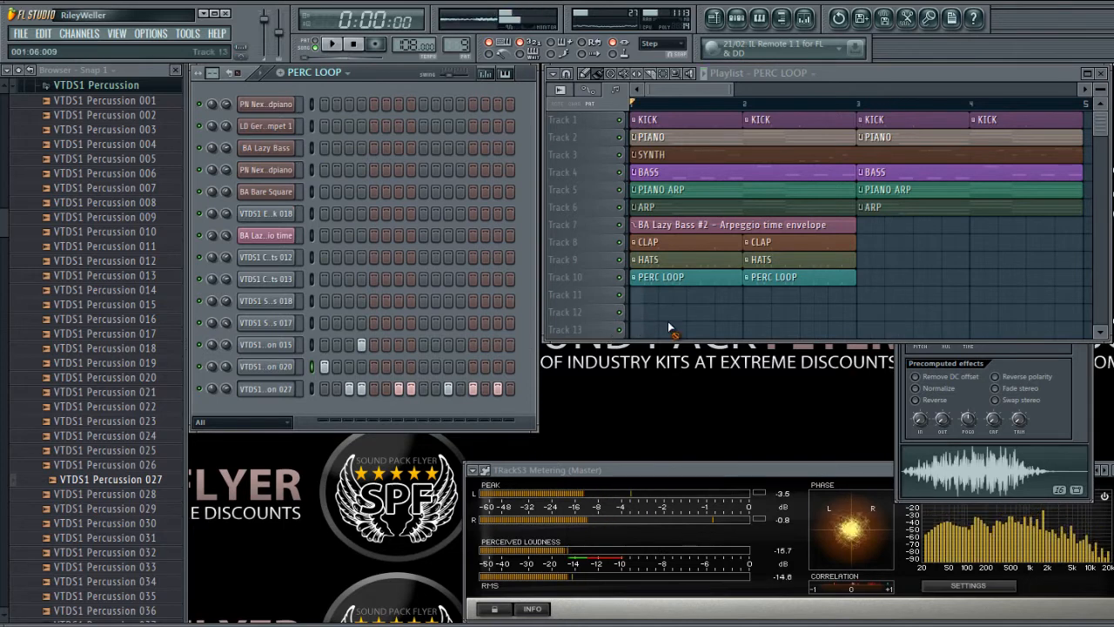
Duplicate the CLAP, HATS and PERC LOOP clips and the Arpeggio time envelope on Track 7 into bars 3 and 4.
drag(911, 320, 637, 237)
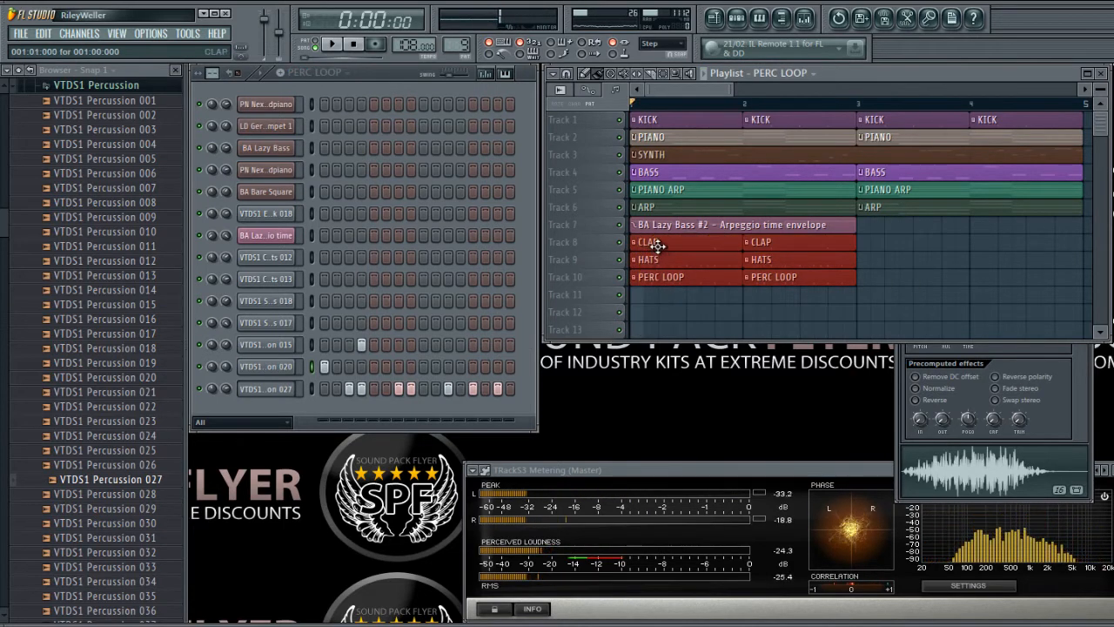
key(ctrl+b)
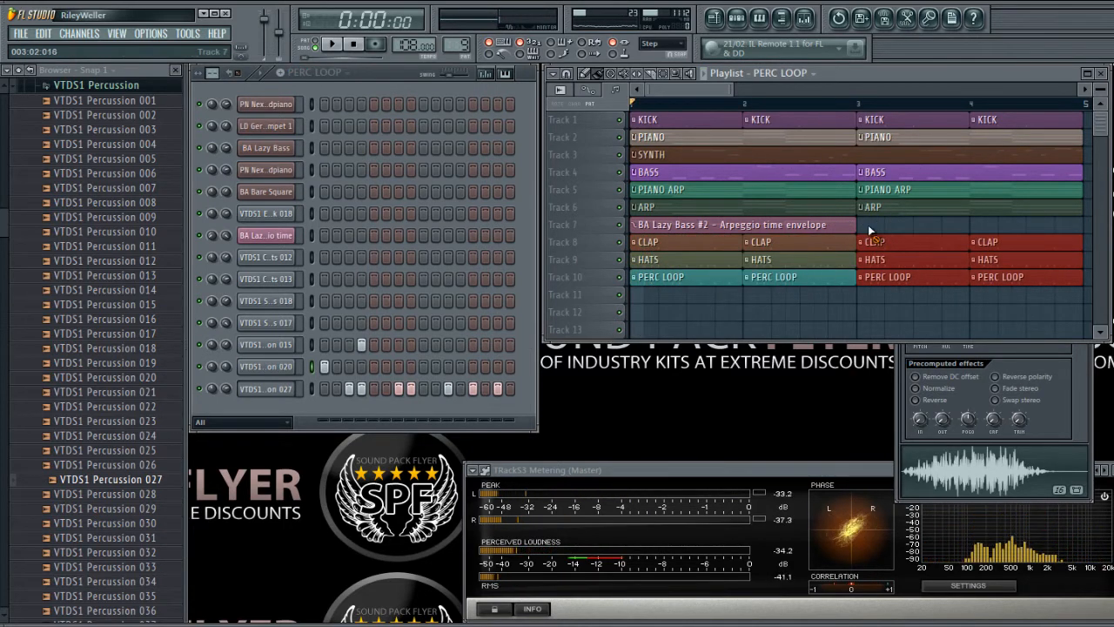
right_click(869, 228)
drag(712, 225, 938, 226)
scroll(753, 311, down, 2)
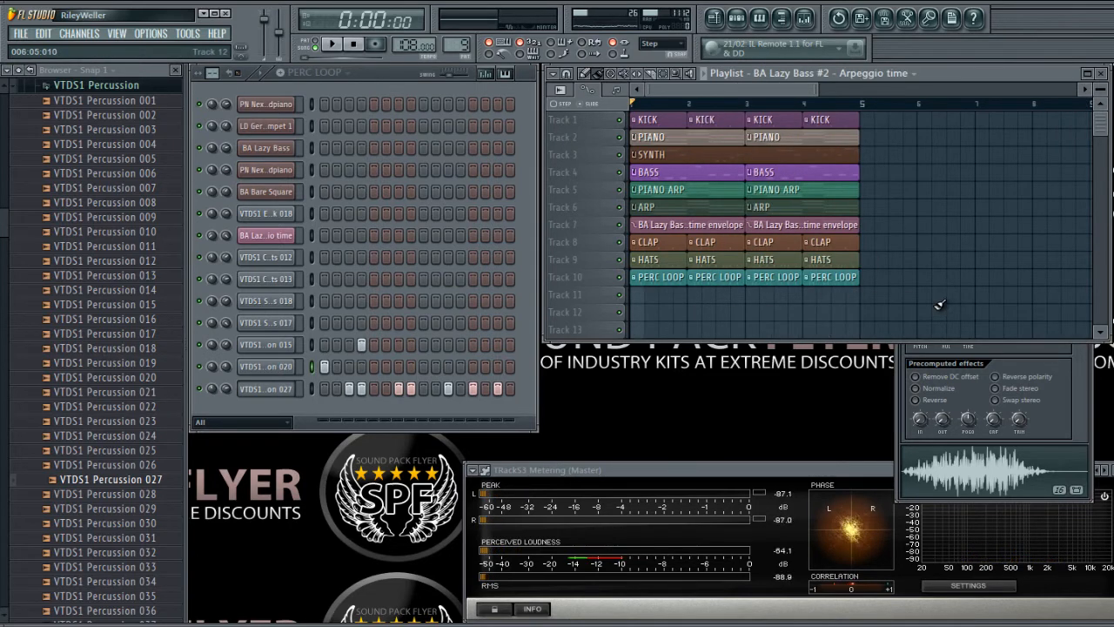
Set the playlist's snap to Bar.
mouse_move(940, 304)
mouse_down()
mouse_move(629, 113)
mouse_move(826, 127)
mouse_move(838, 146)
mouse_up()
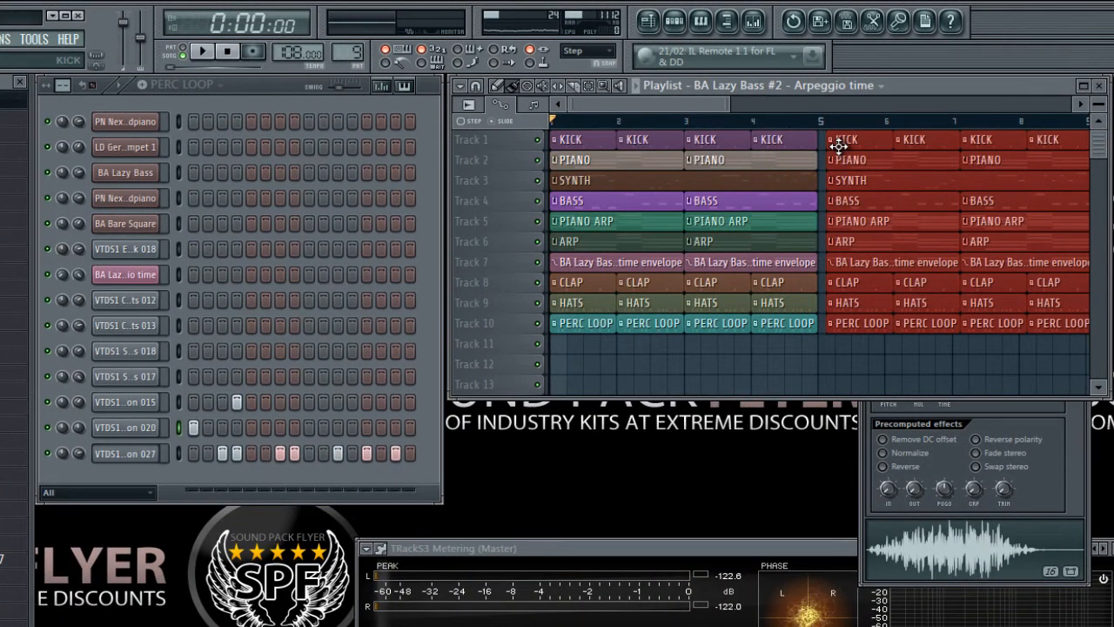
key(Delete)
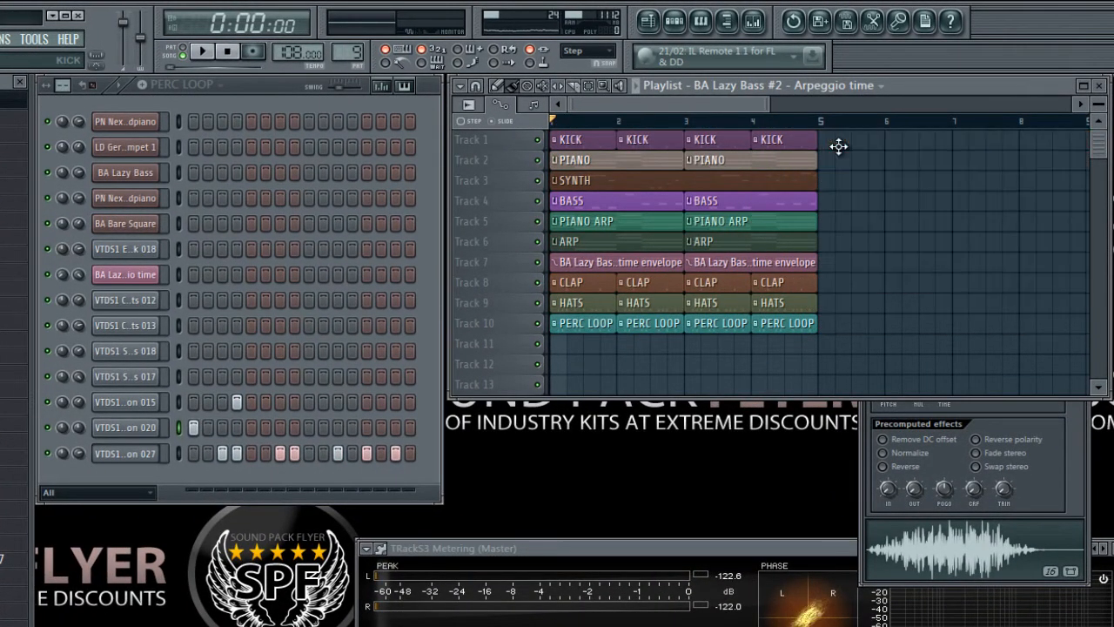
click(477, 87)
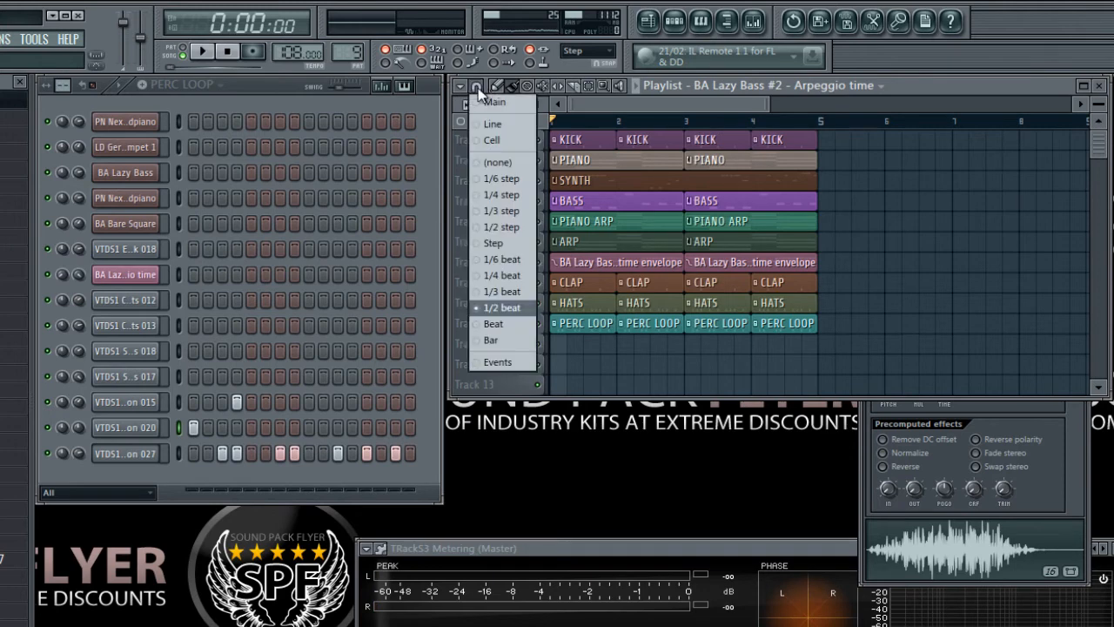
click(508, 342)
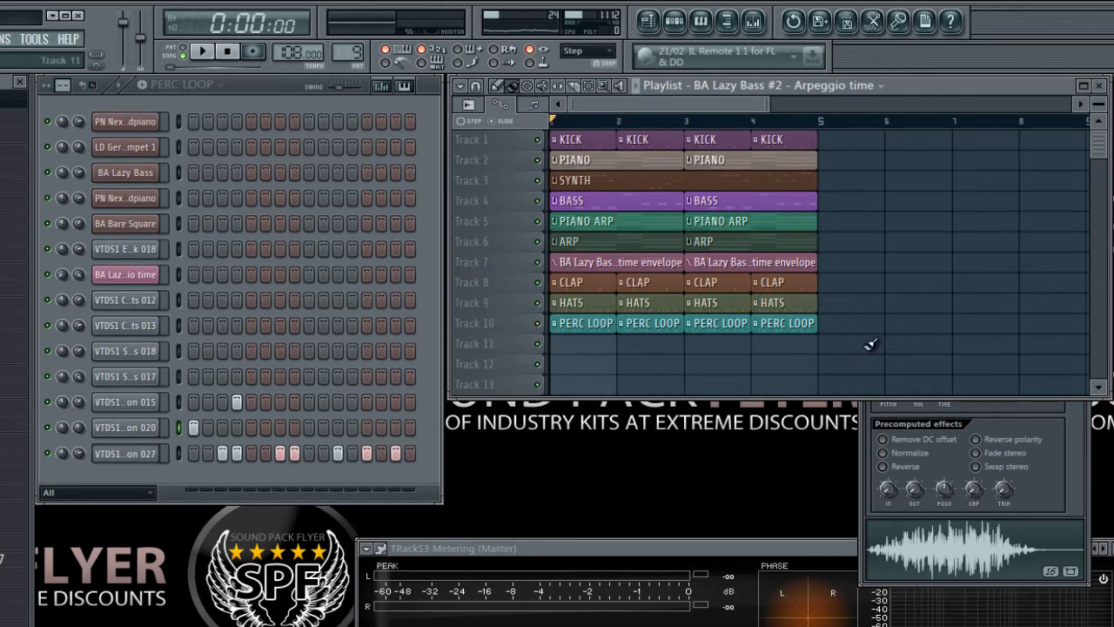
Set the playlist's snap to Beat.
click(517, 84)
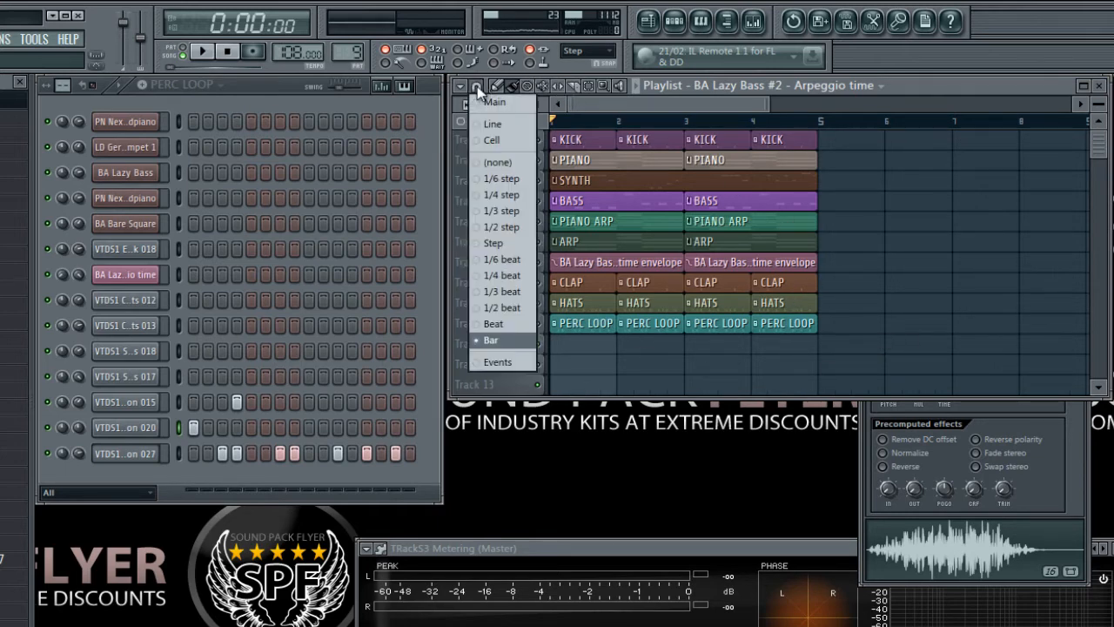
click(502, 322)
drag(889, 354, 559, 131)
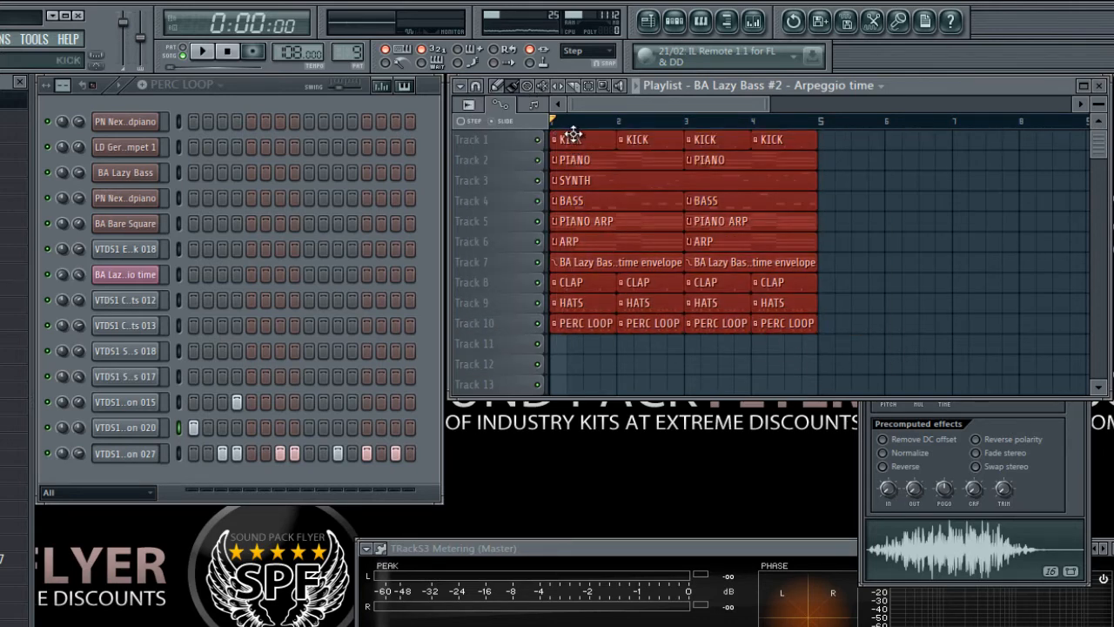
click(860, 288)
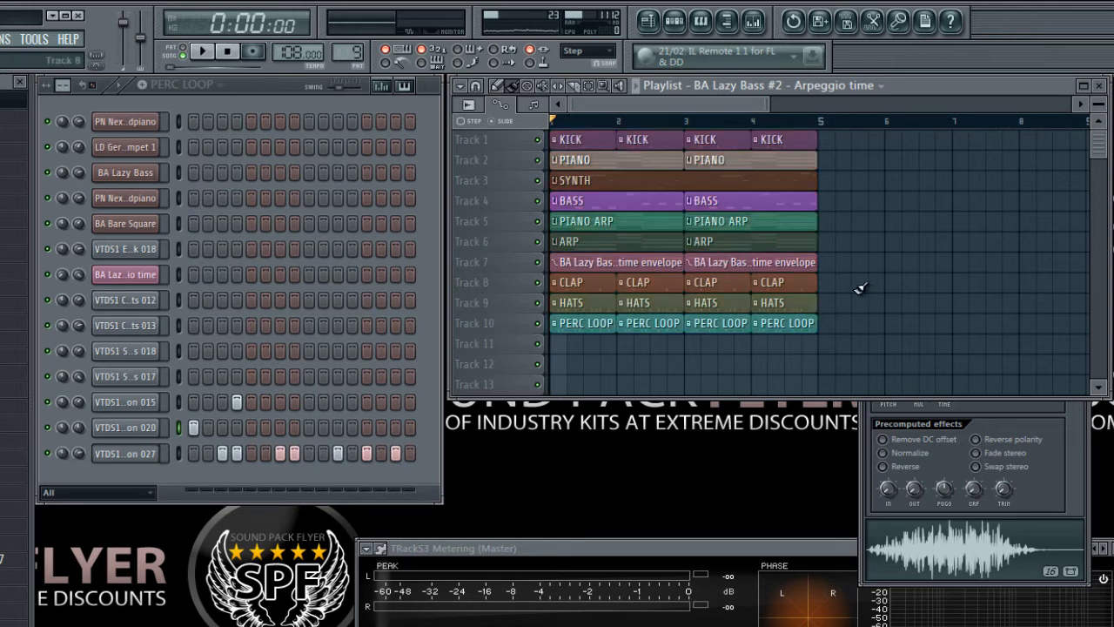
Copy all clips on Tracks 1 to 10 from bars 1–4 into bars 5–8.
drag(860, 353, 487, 99)
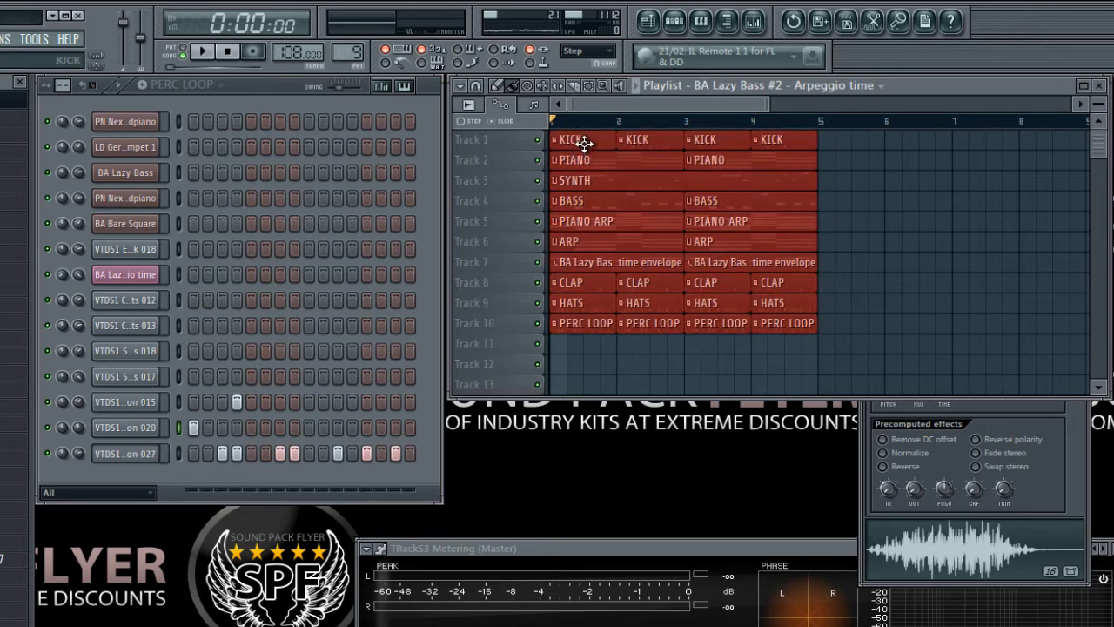
drag(583, 142, 846, 139)
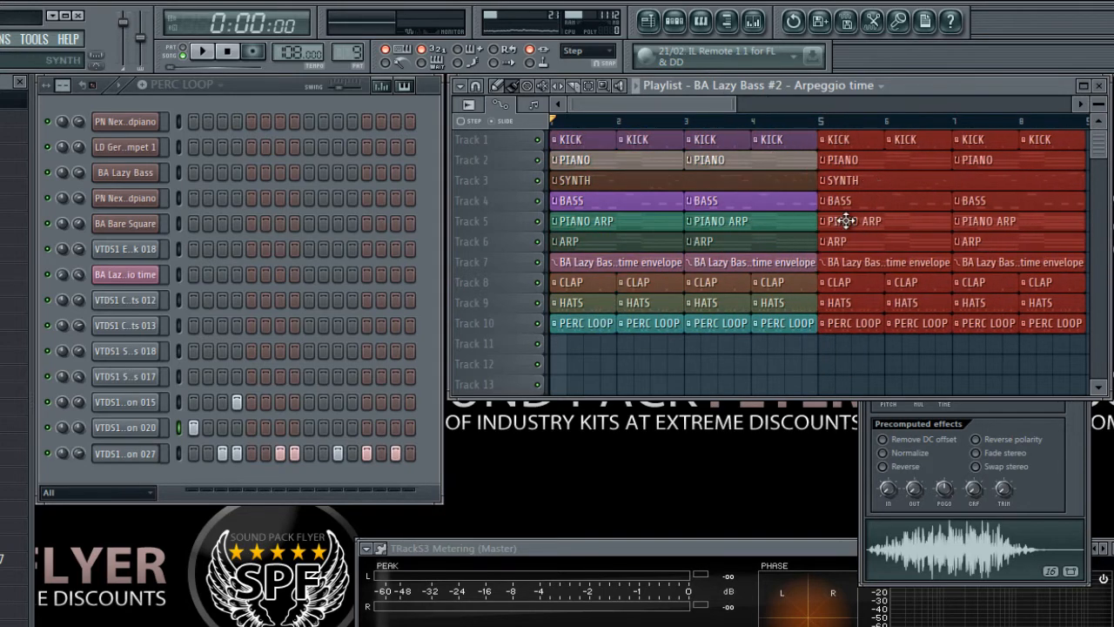
click(769, 344)
scroll(665, 314, down, 1)
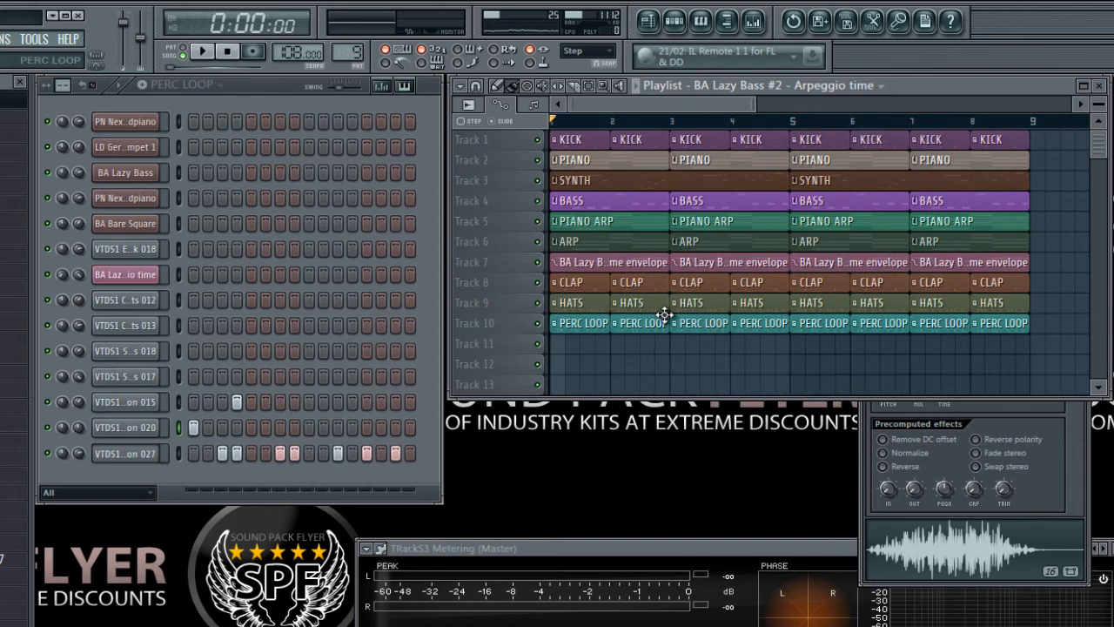
Remove the SYNTH clip from bars 1–4 and the BASS, CLAP, HATS and PERC LOOP clips from bars 1–2, and play the intro.
right_click(602, 162)
key(ctrl+z)
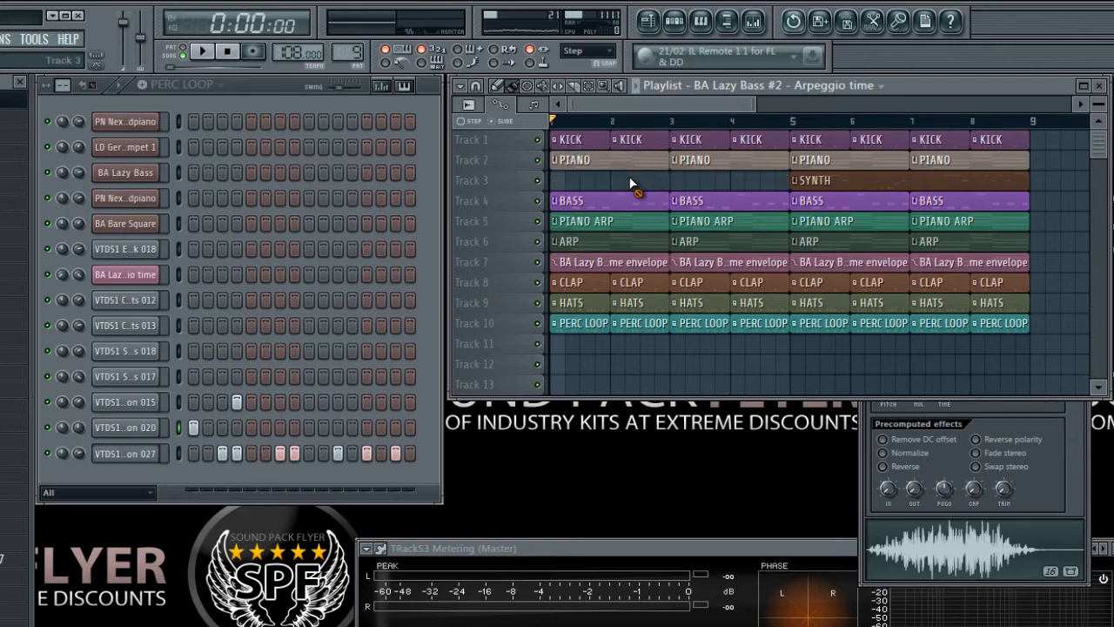
right_click(623, 198)
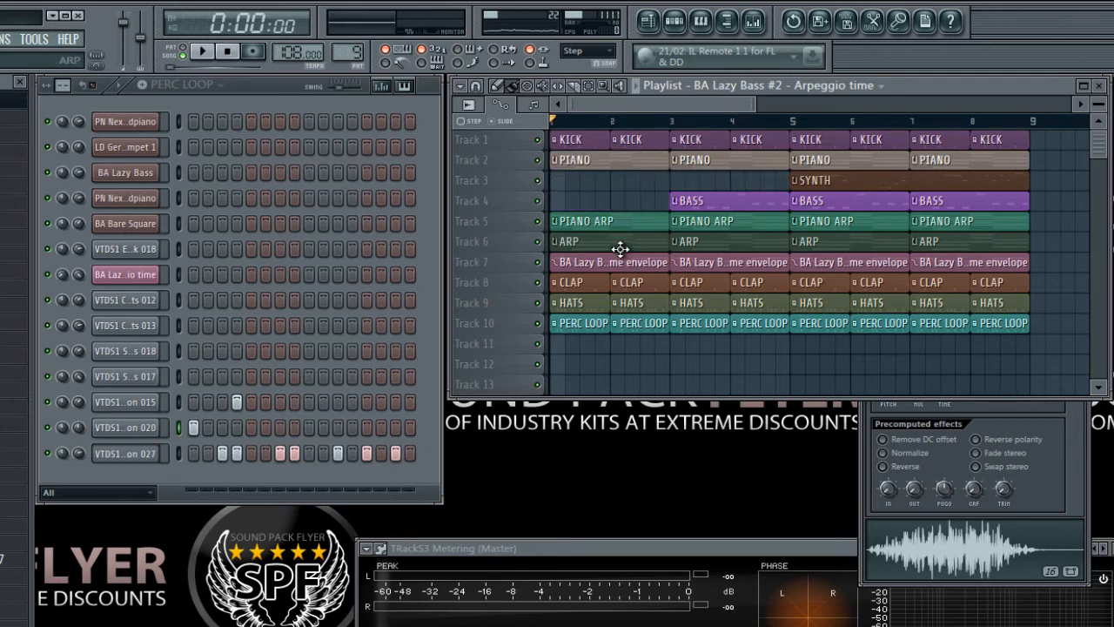
right_click(602, 284)
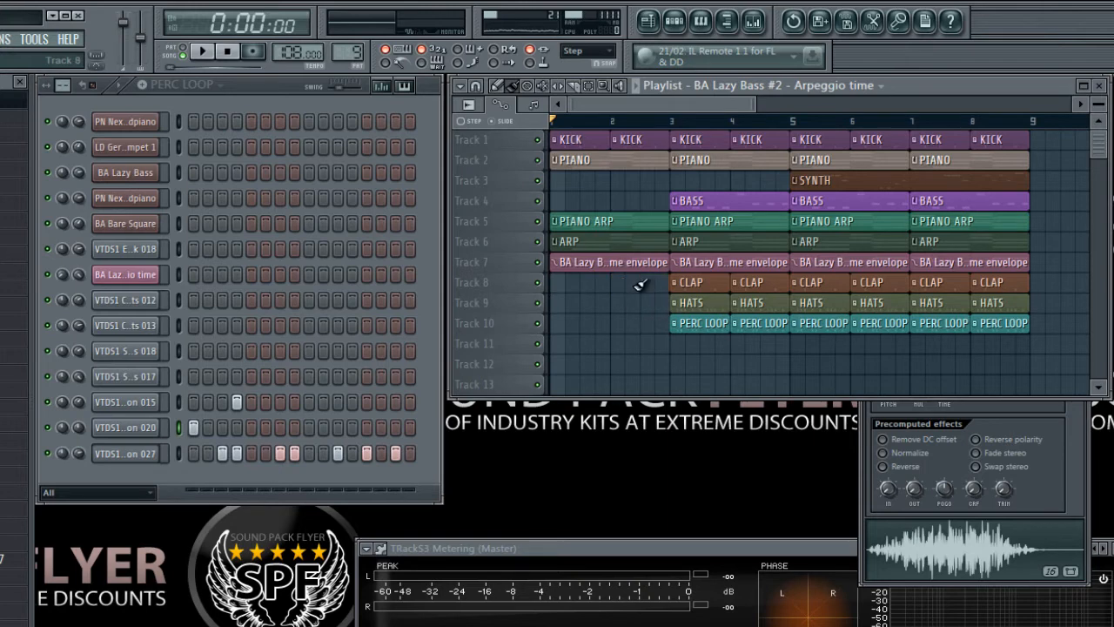
key(space)
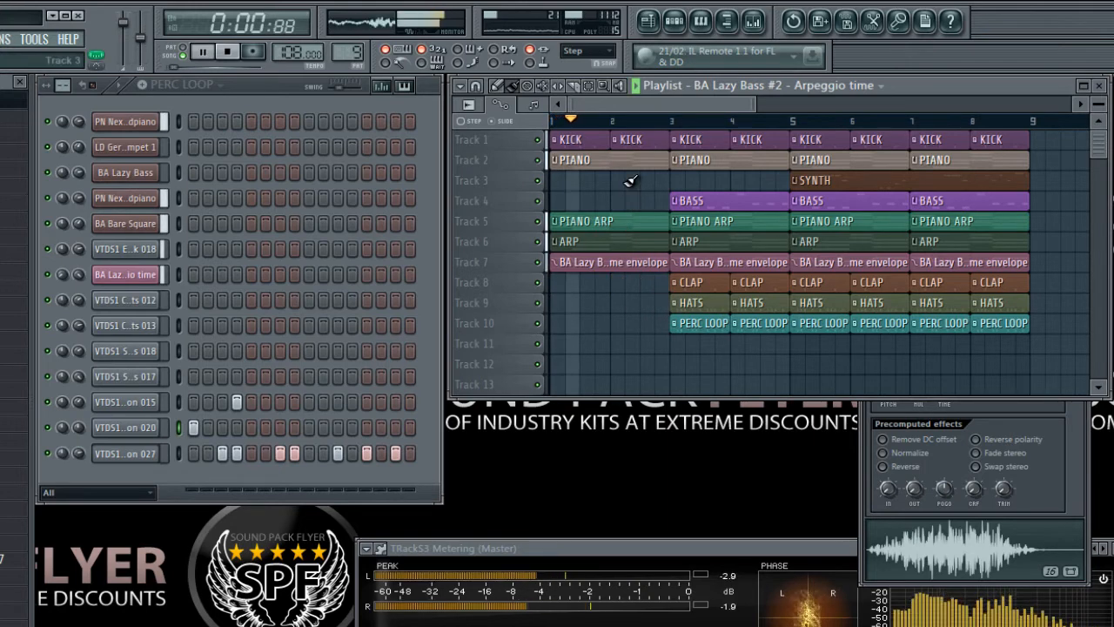
key(space)
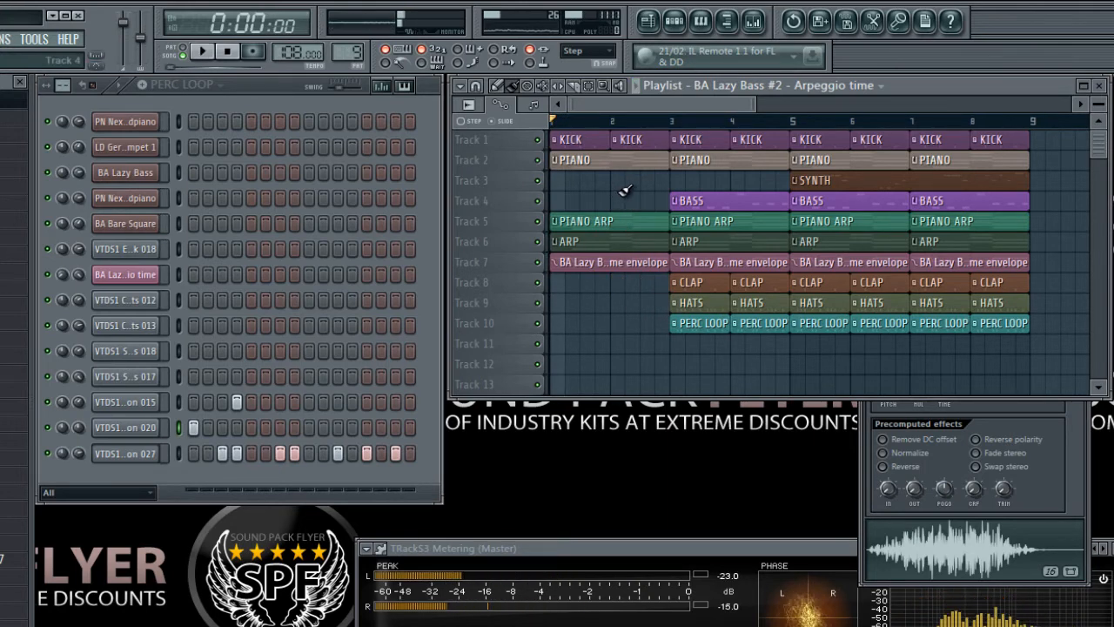
right_click(608, 223)
key(space)
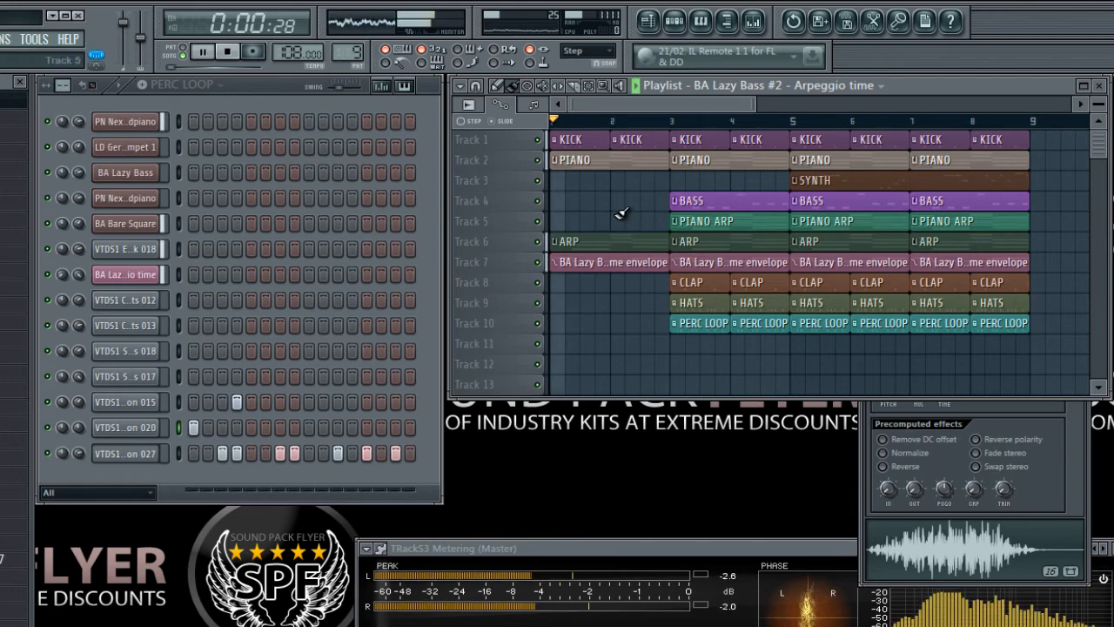
key(space)
click(614, 217)
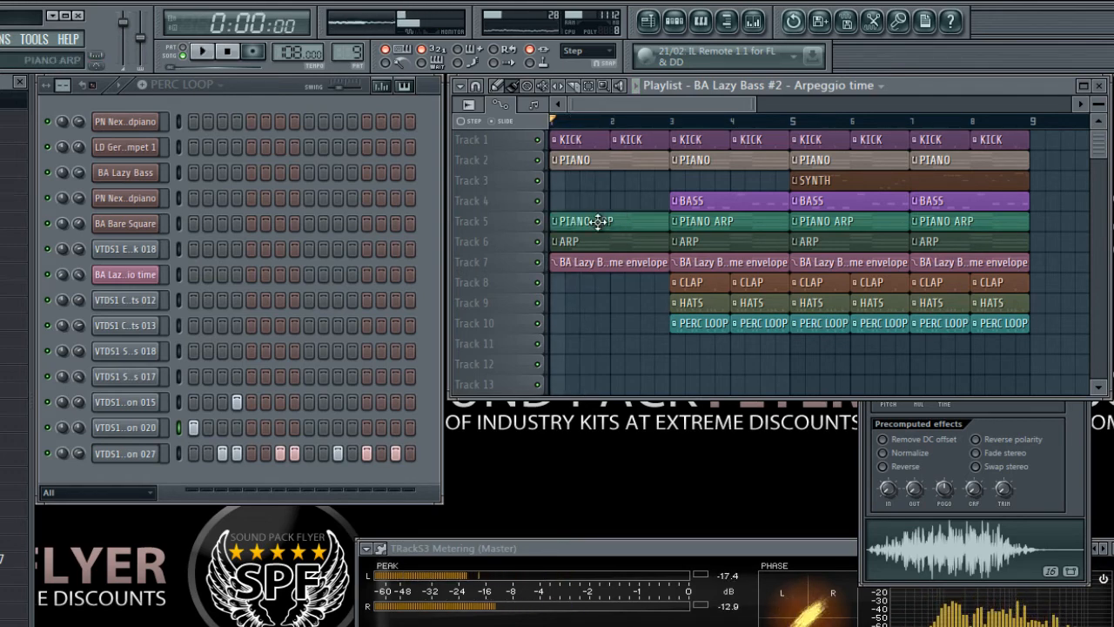
Delete the ARP, Arpeggio time envelope and PIANO clips from bars 1–2 and play the song from the start.
right_click(597, 241)
right_click(593, 262)
key(space)
right_click(600, 162)
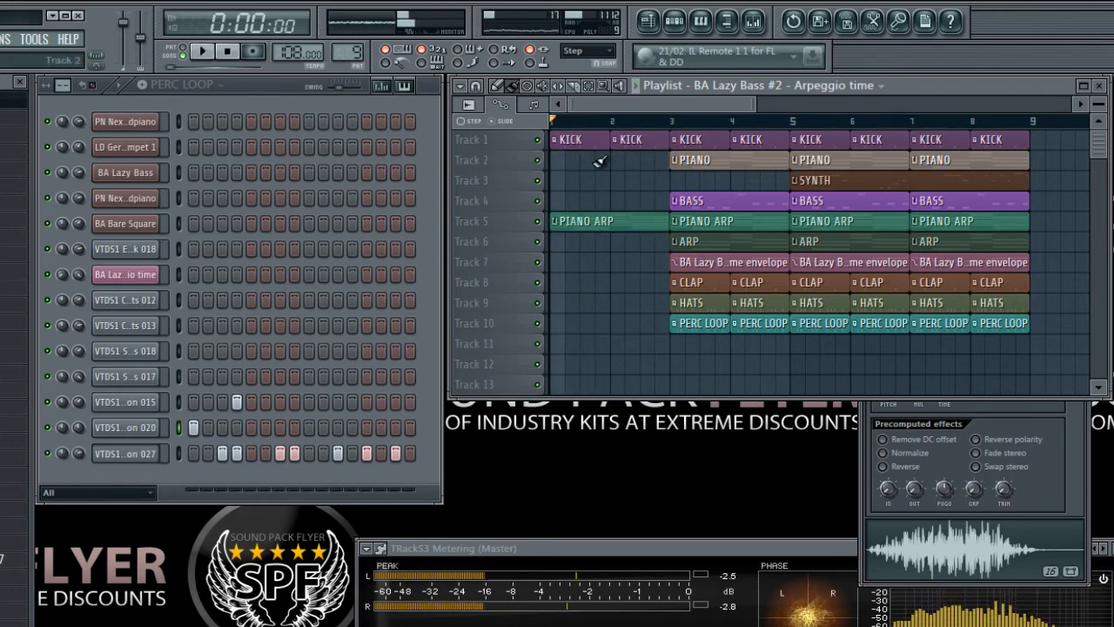
Delete the PIANO, BASS and CLAP clips from bars 3–4 and the HATS clip from bar 3, listening to the arrangement into bar 5.
right_click(692, 162)
right_click(694, 200)
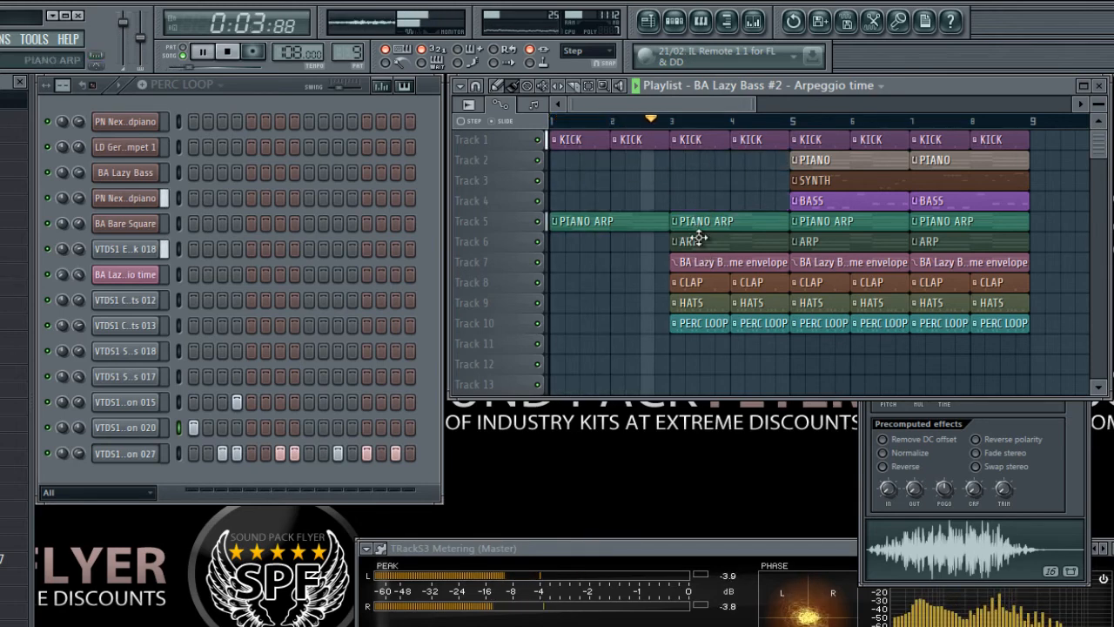
right_click(702, 303)
right_click(711, 284)
right_click(738, 283)
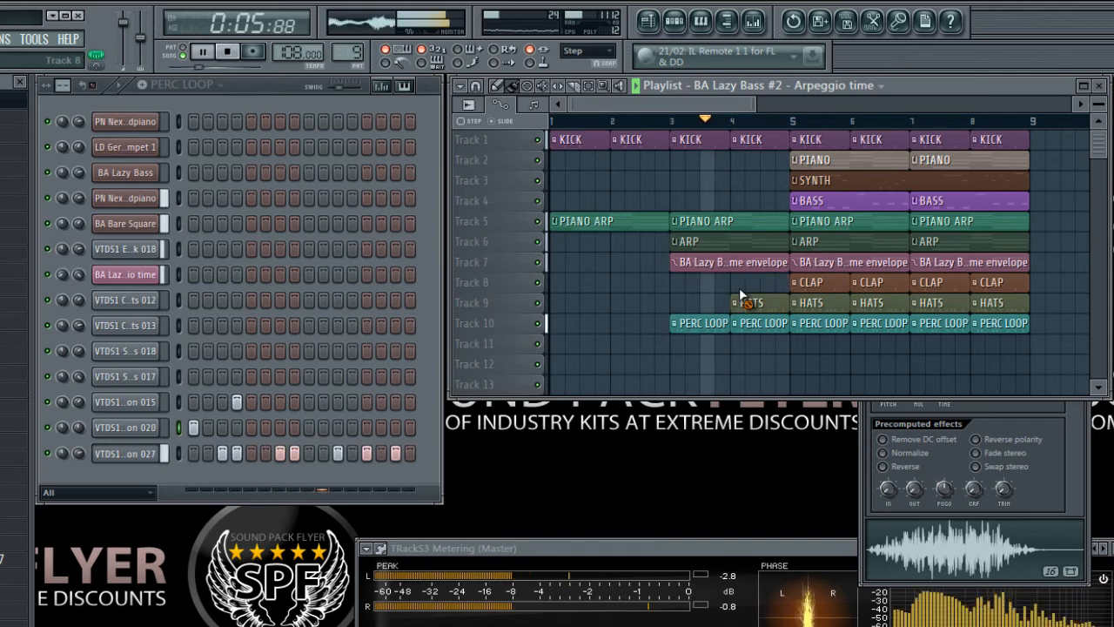
scroll(793, 284, up, 2)
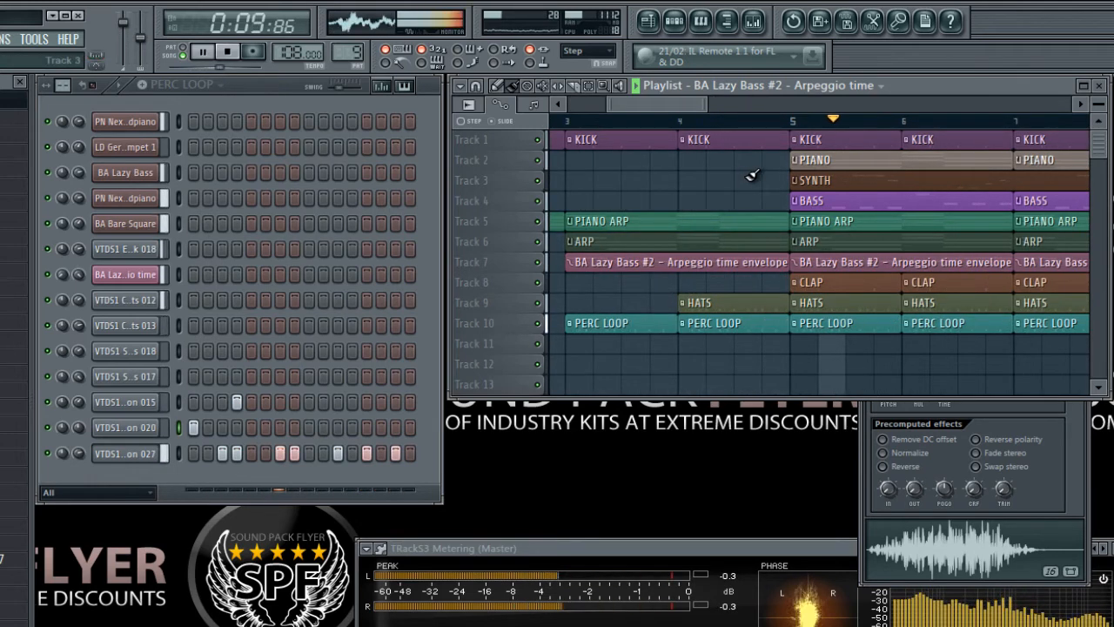
scroll(749, 176, down, 3)
key(space)
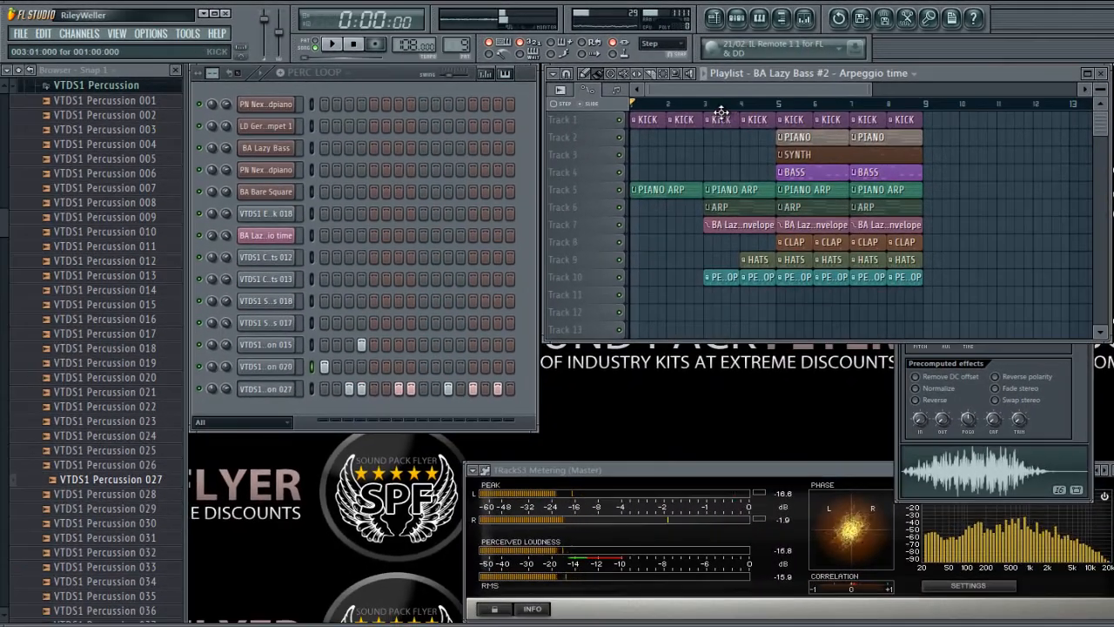
Place the VTDS1 Crash 05 sample from the VTDS1 Cymbals folder on Track 11 at bar 5 and lower its channel volume.
click(106, 382)
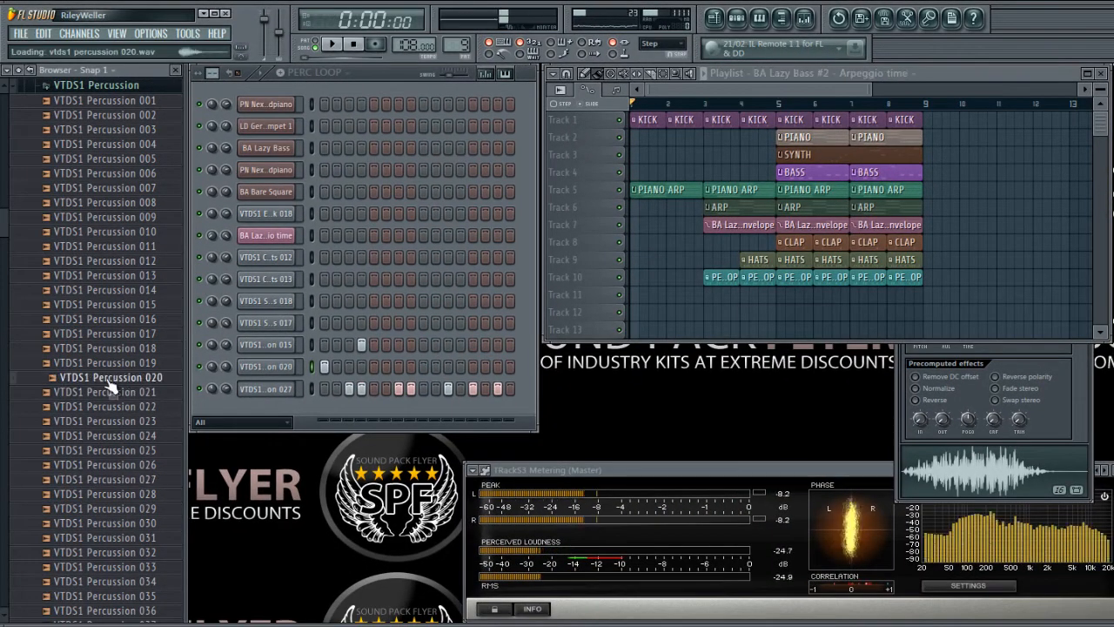
key(Left)
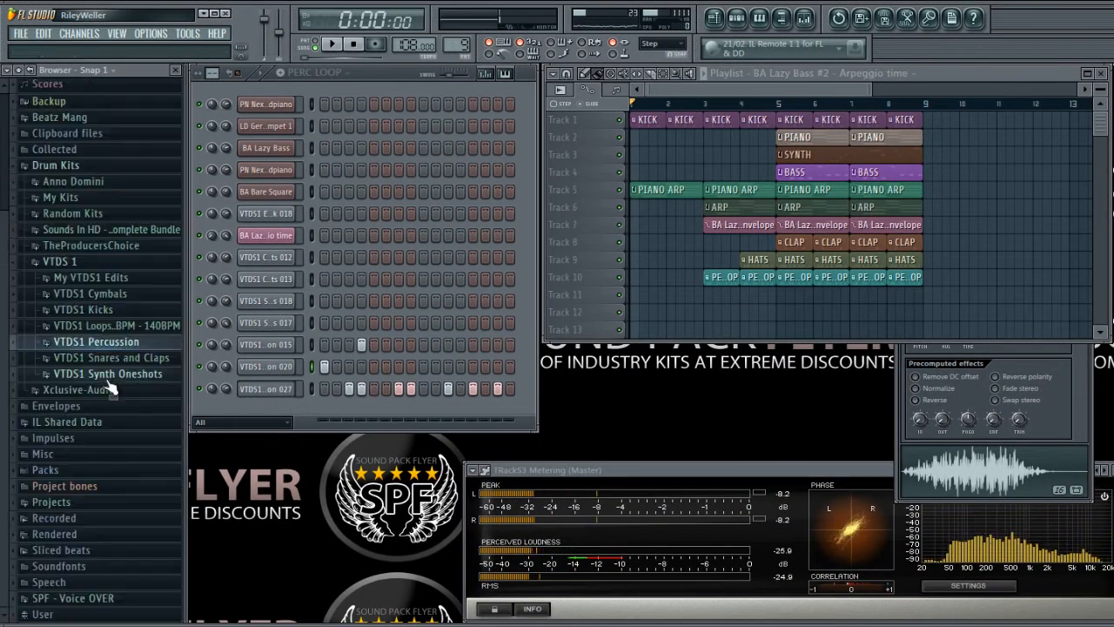
click(111, 293)
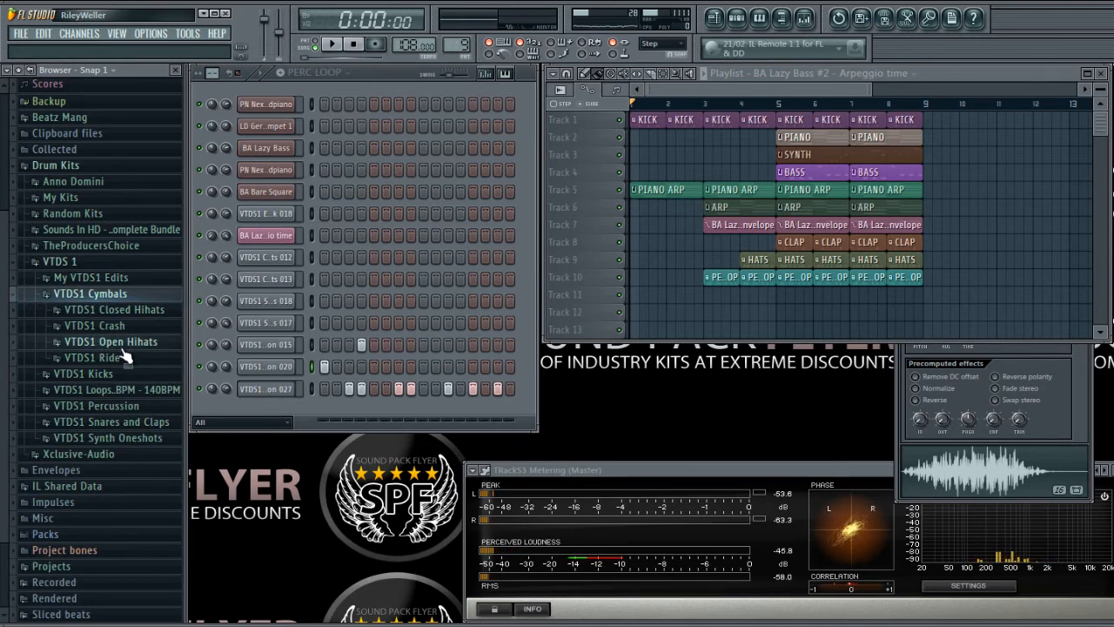
click(122, 325)
click(114, 355)
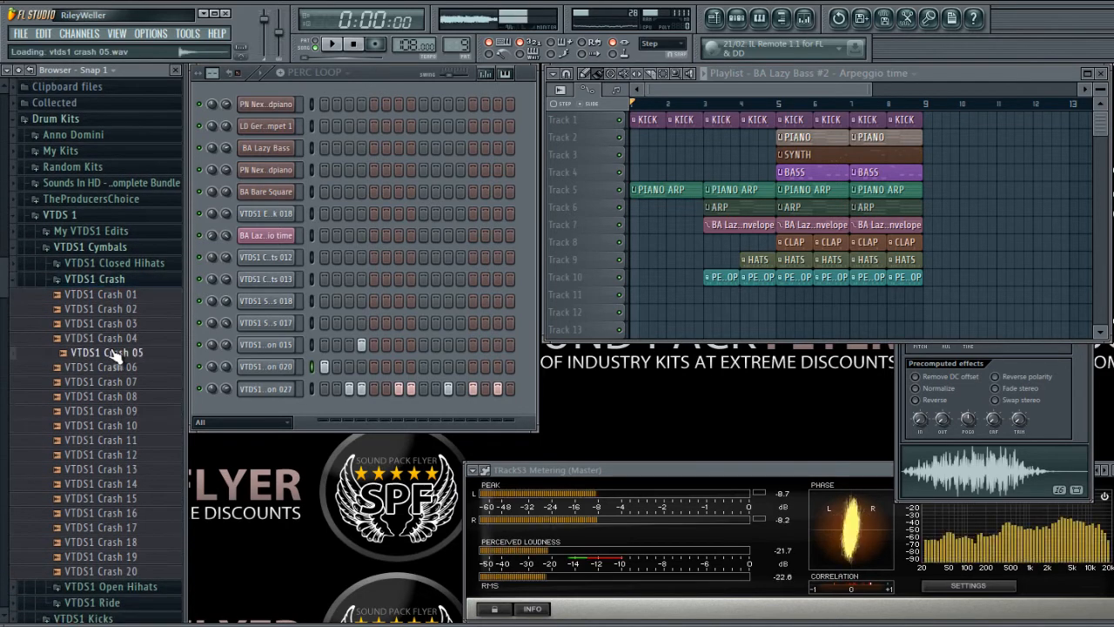
drag(110, 358, 780, 294)
scroll(781, 315, up, 5)
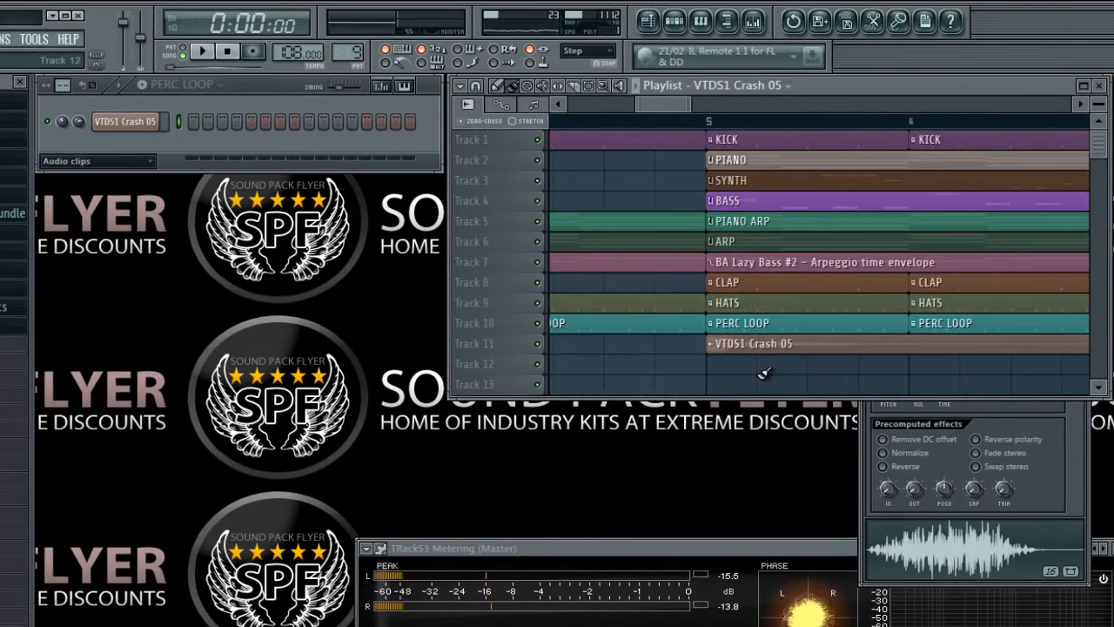
scroll(764, 372, up, 5)
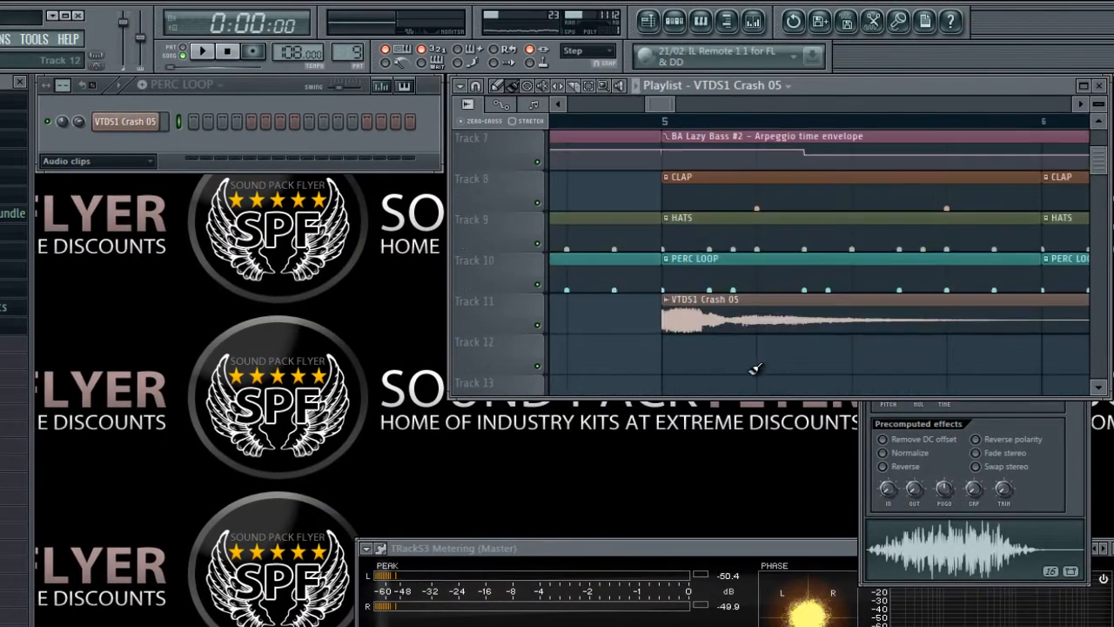
click(87, 127)
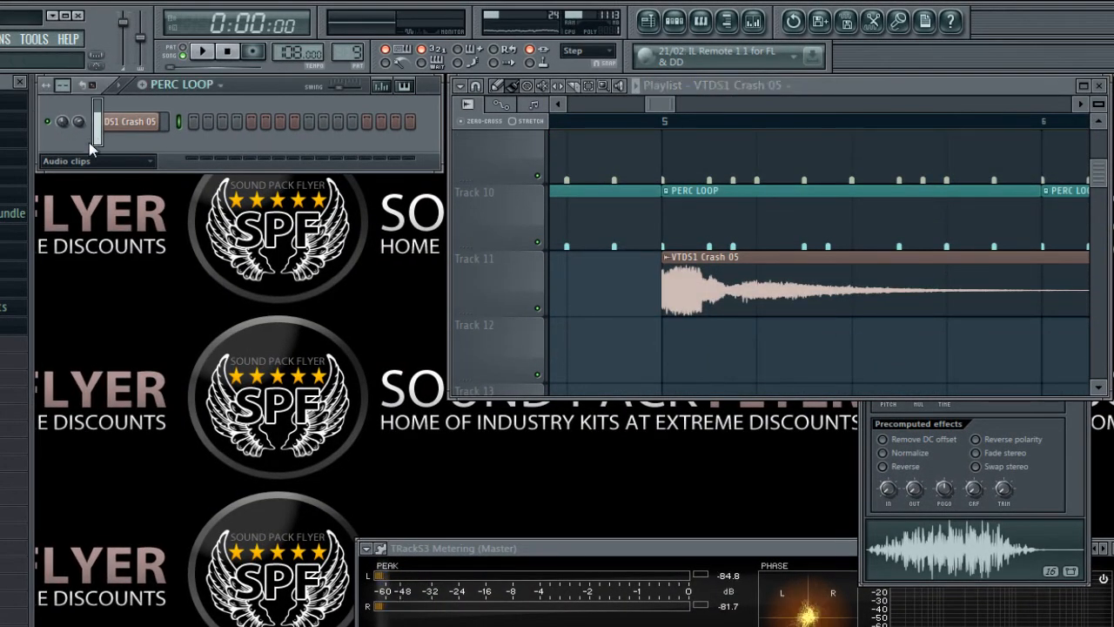
Place the crash again at bar 5 on Track 11, and add a unique copy on Track 12 one beat earlier.
right_click(717, 292)
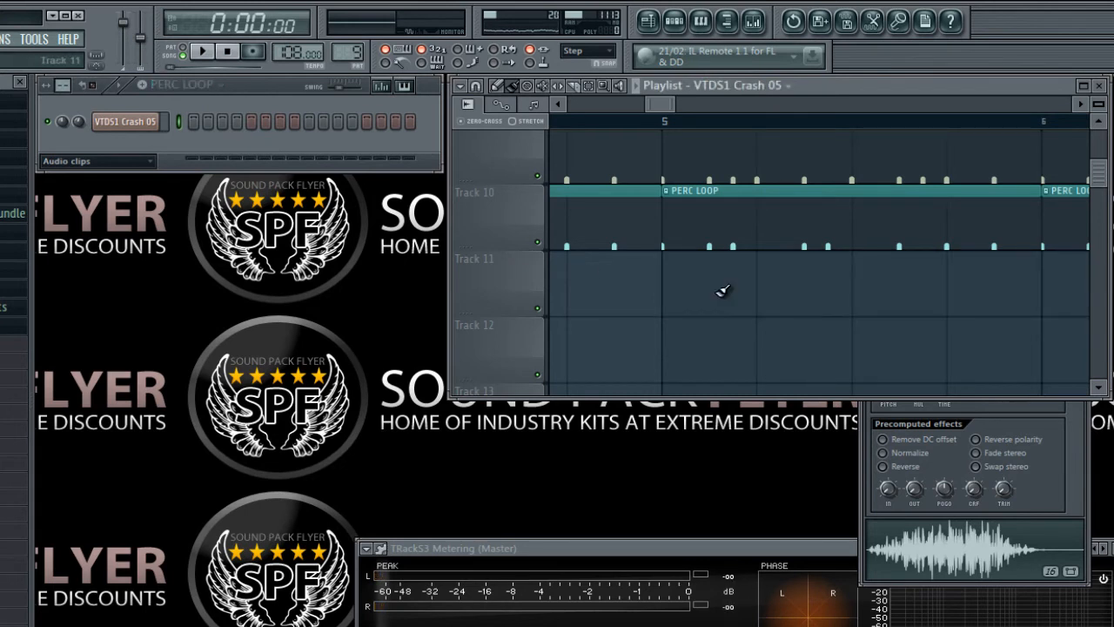
click(681, 268)
drag(640, 291, 627, 356)
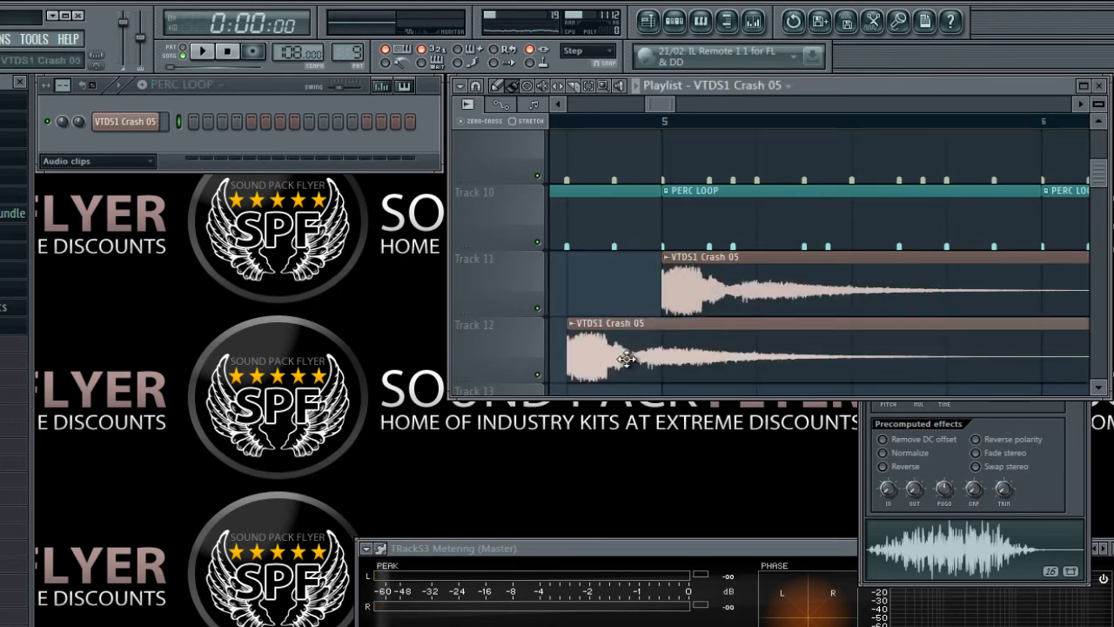
scroll(805, 294, down, 2)
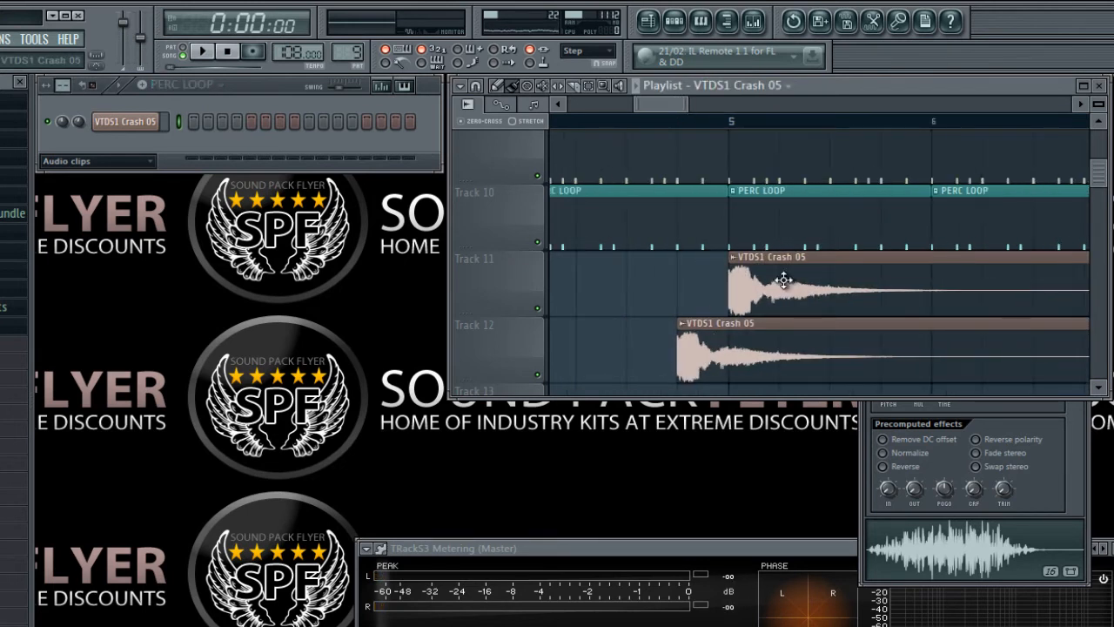
click(685, 328)
click(726, 419)
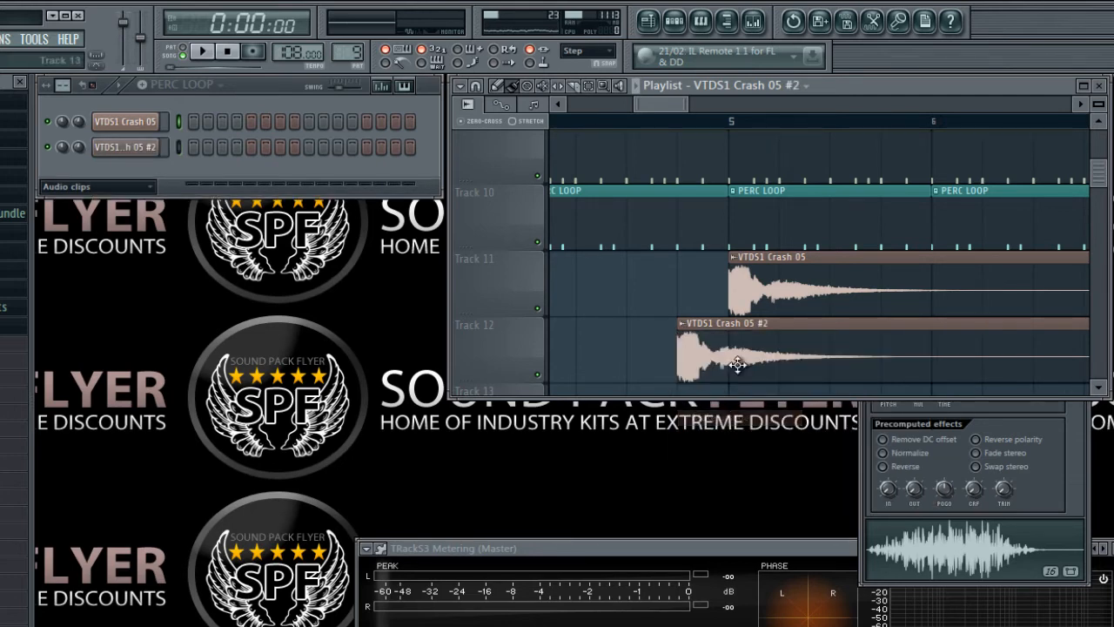
Reverse the sample of the crash copy on Track 12.
double_click(736, 351)
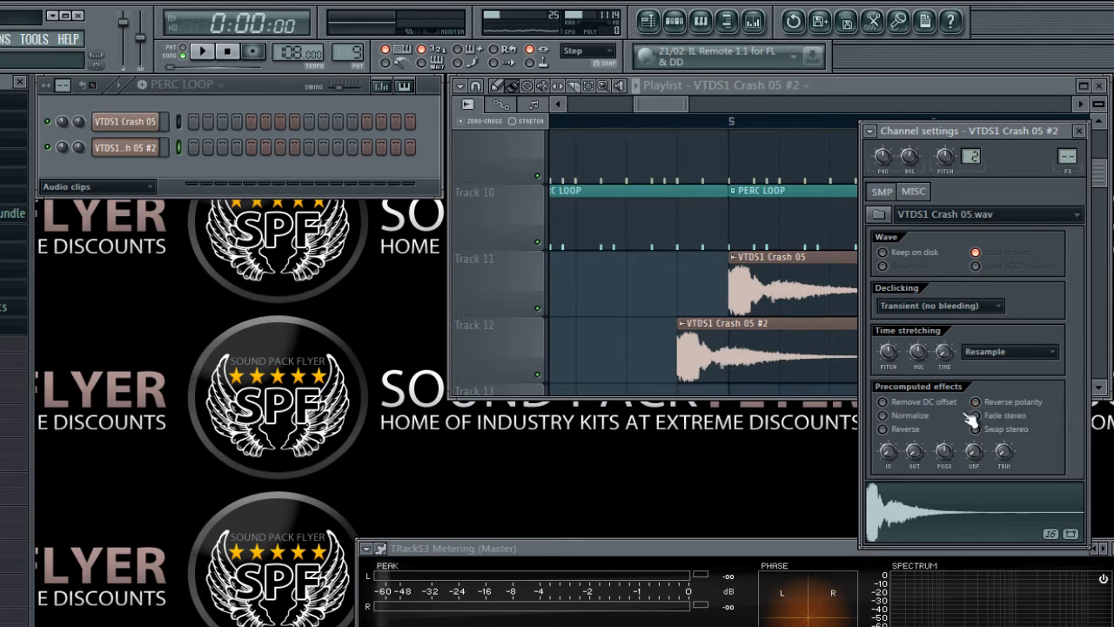
click(915, 432)
key(Escape)
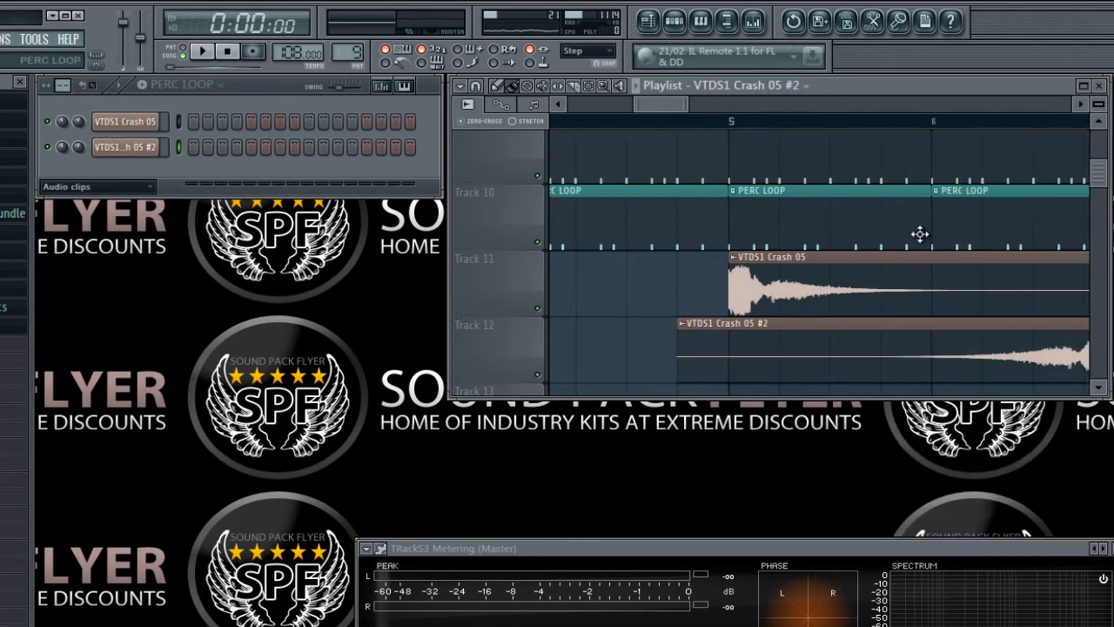
Move the reversed crash onto Track 11 so it ends where the bar 5 crash starts, and lower its channel volume.
drag(907, 347, 848, 273)
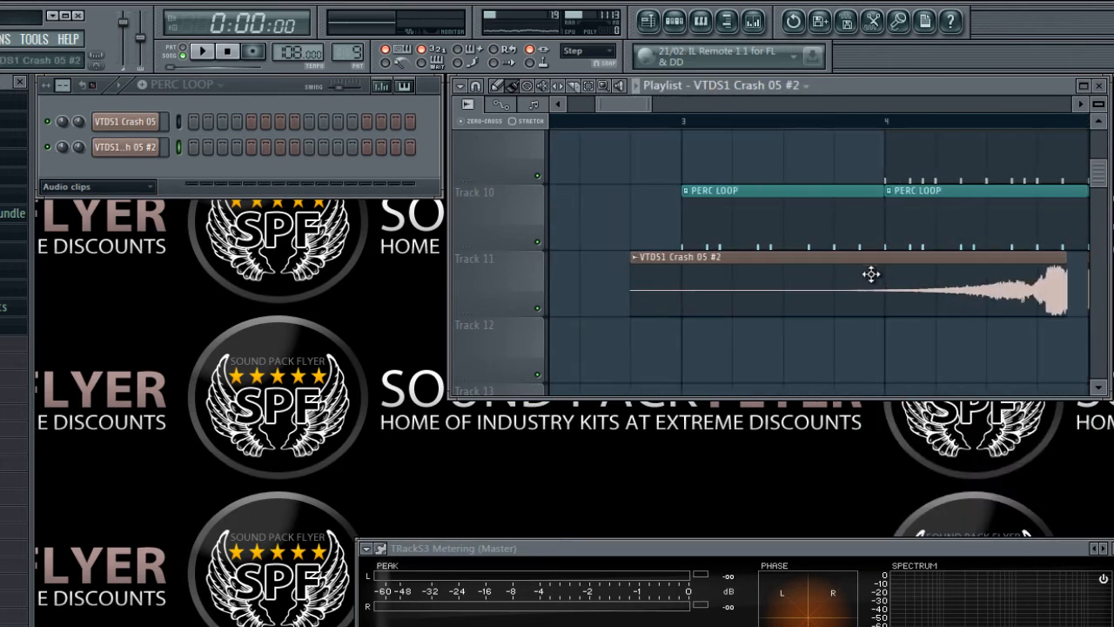
scroll(766, 295, down, 2)
scroll(982, 295, up, 7)
scroll(809, 285, up, 1)
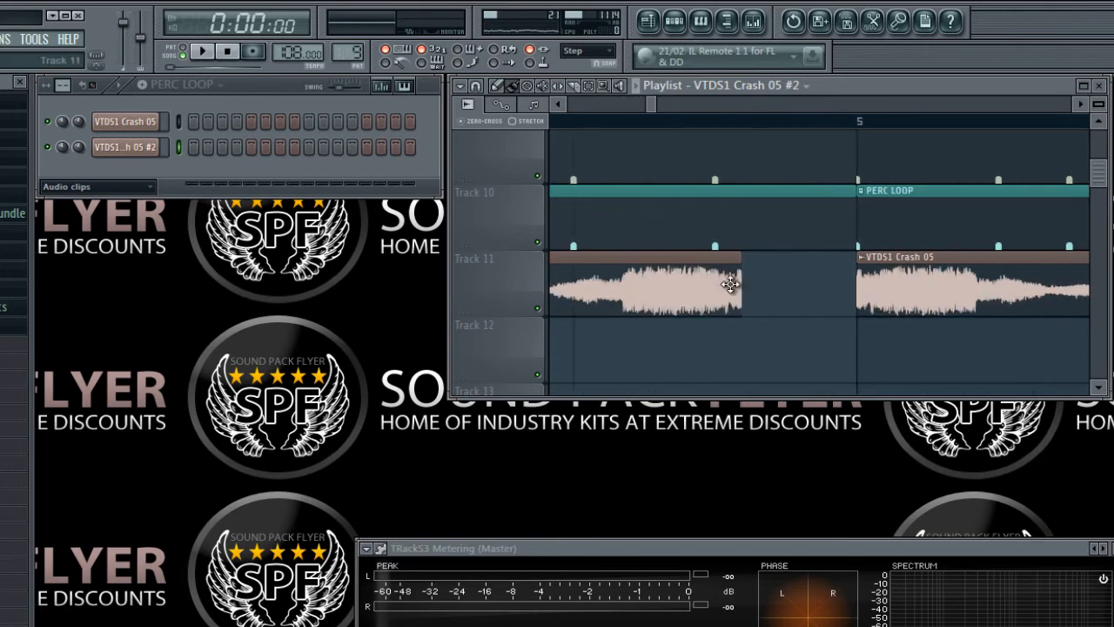
drag(710, 288, 825, 285)
scroll(853, 300, up, 3)
drag(78, 146, 76, 161)
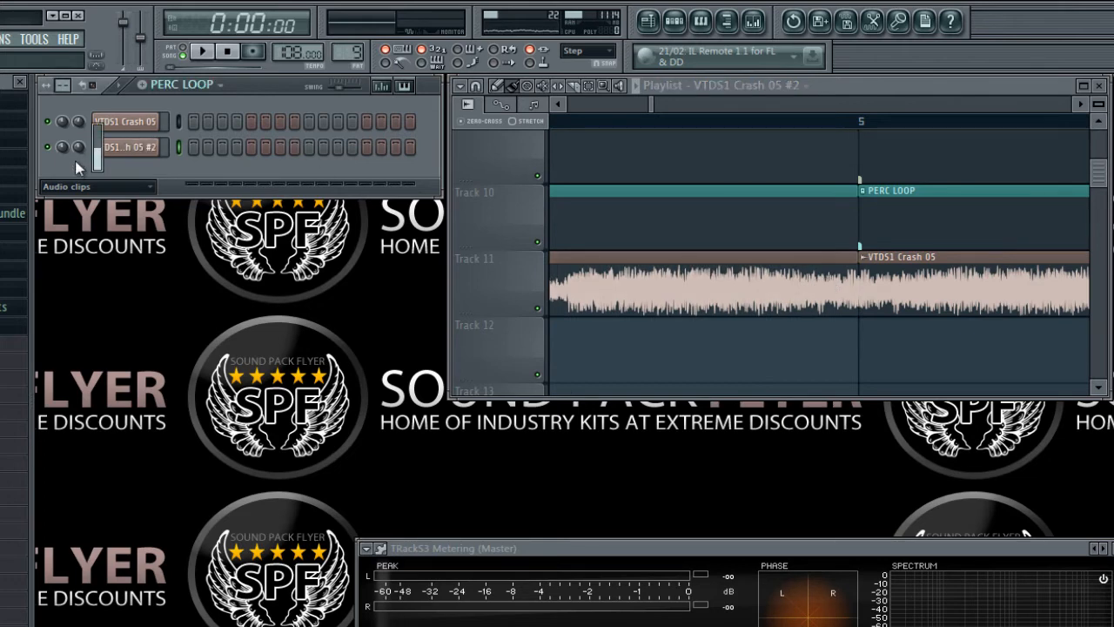
Filter the channel list to show the Unsorted group.
click(136, 186)
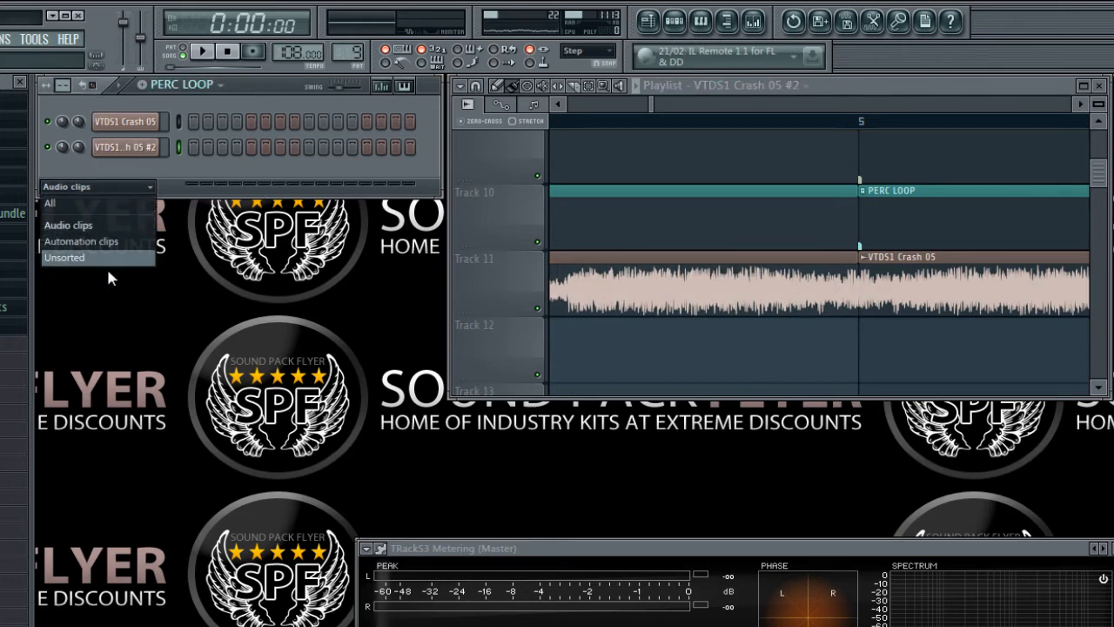
click(106, 263)
ctrl+right_click(660, 359)
scroll(791, 343, down, 2)
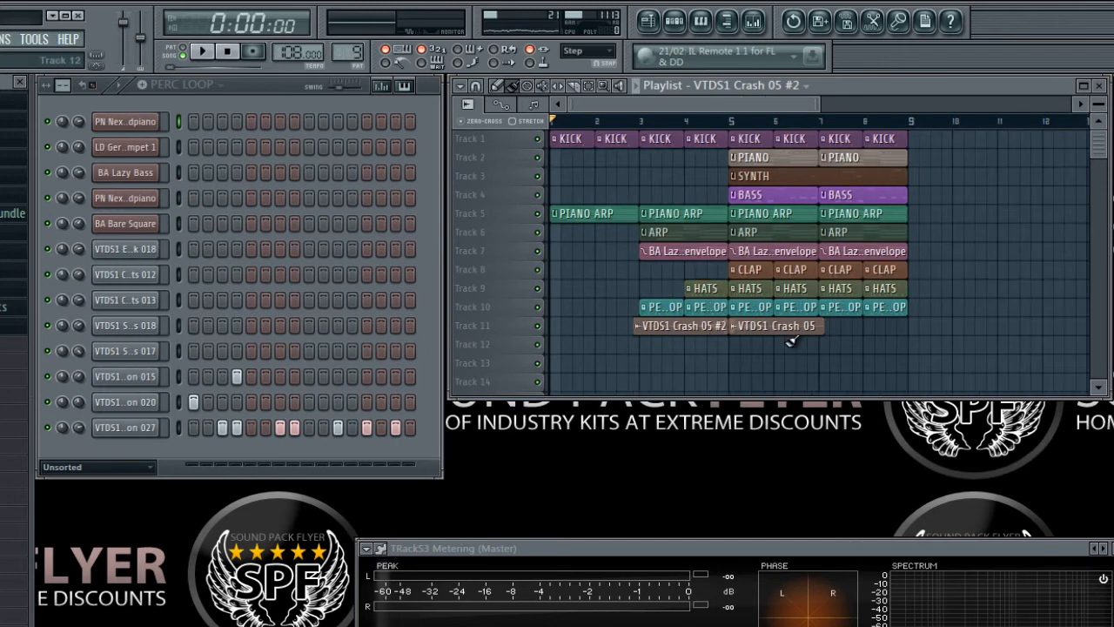
Select bar 4 of the playlist as the time range.
scroll(789, 328, up, 3)
scroll(784, 319, down, 3)
scroll(648, 258, up, 4)
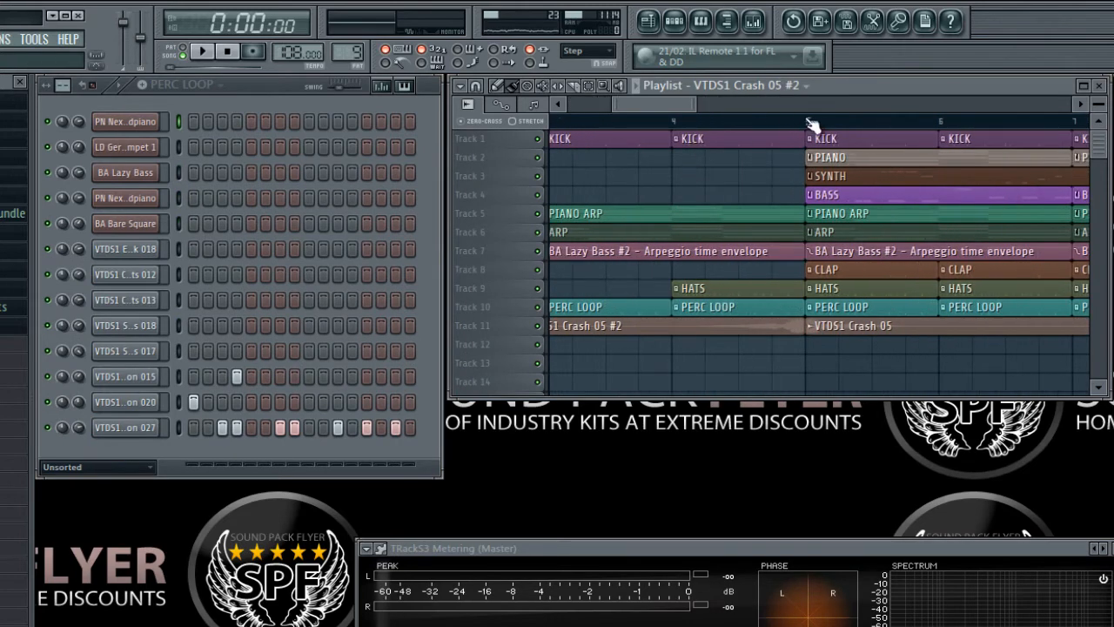
drag(808, 123, 672, 123)
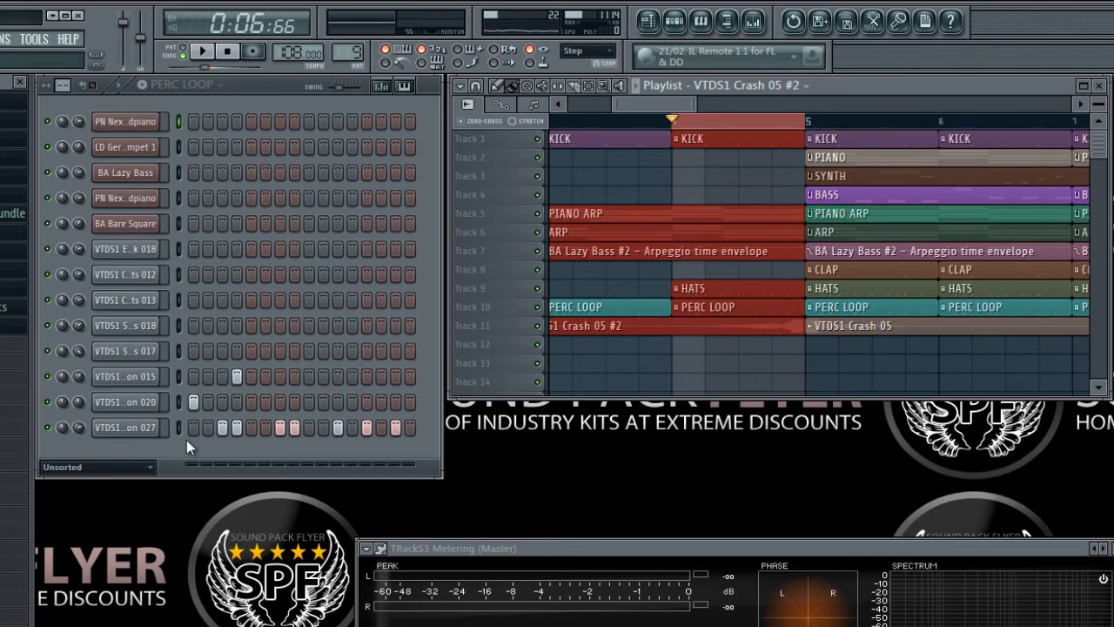
Add a Harmor synth channel in a new empty pattern and position its window so all controls are in view.
click(203, 547)
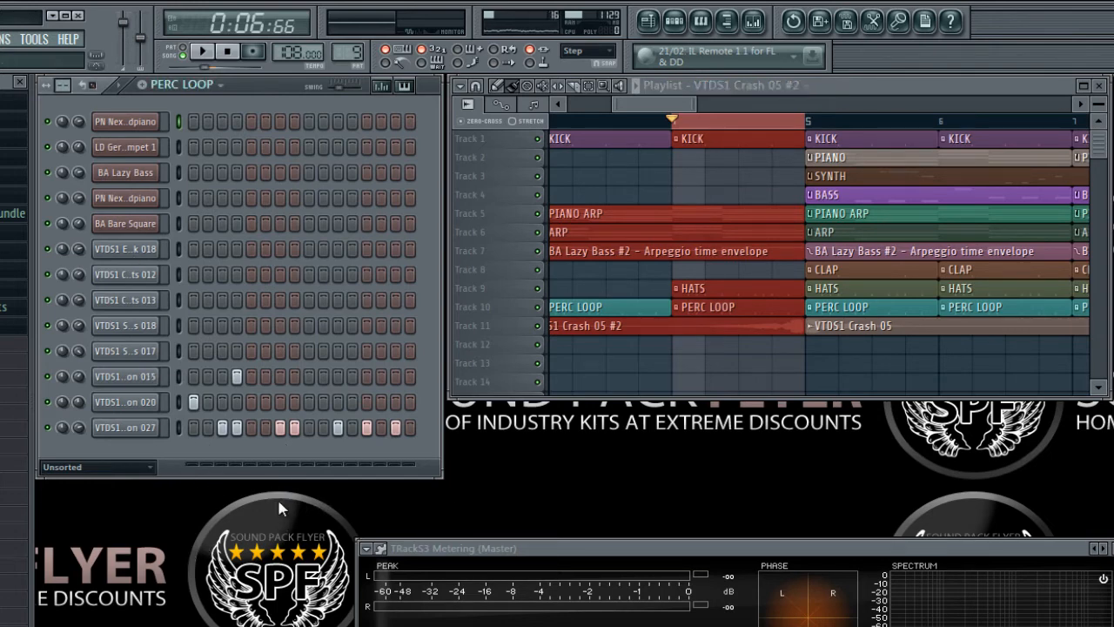
drag(1014, 463, 356, 461)
key(F4)
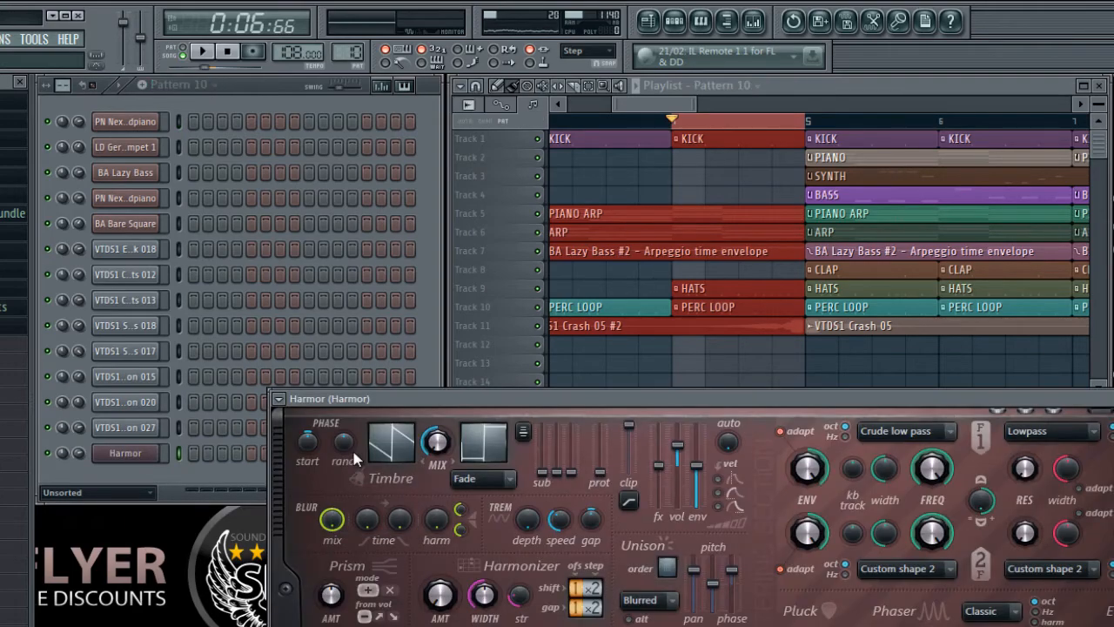
drag(377, 397, 270, 45)
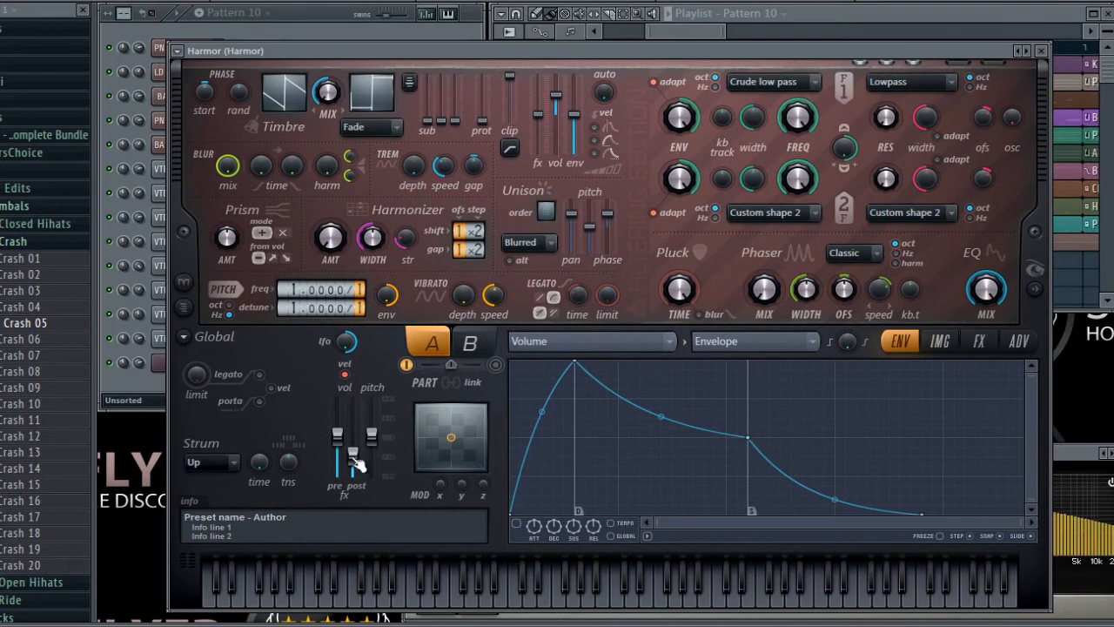
drag(425, 49, 375, 22)
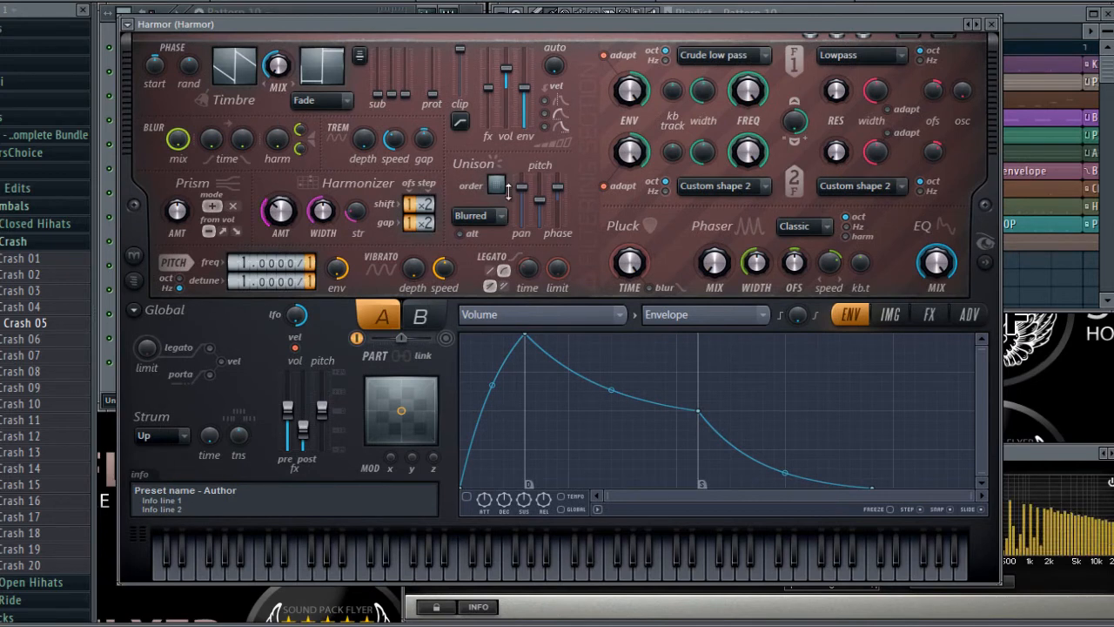
Set Harmor's unison order to 2, then enable part B, shift the A/B mix towards it and select it for editing.
drag(498, 189, 525, 218)
drag(747, 97, 760, 204)
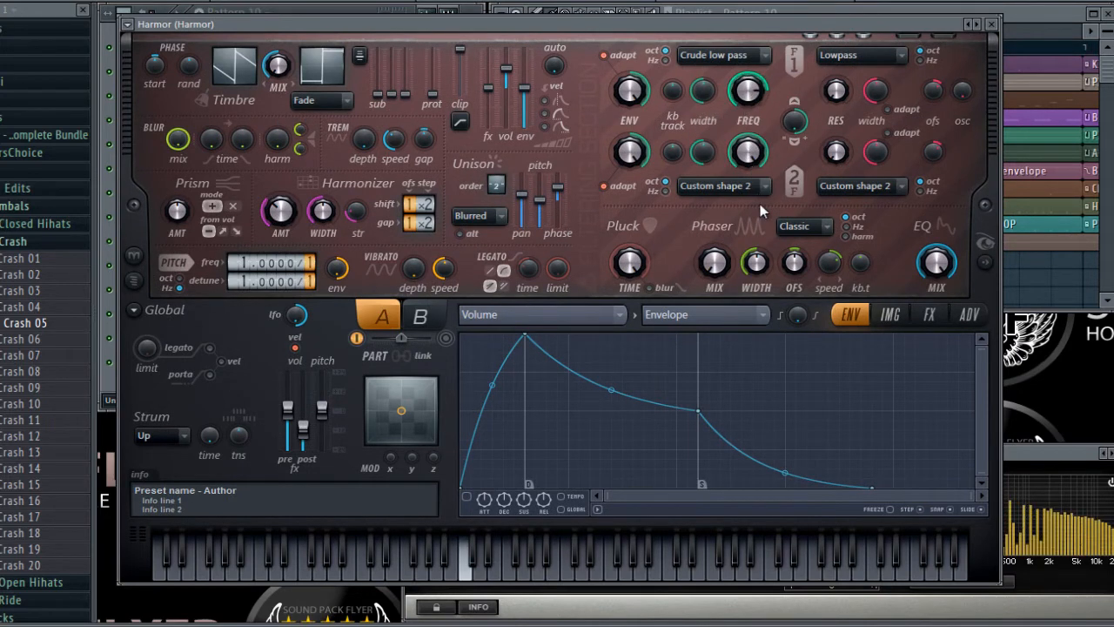
drag(400, 340, 422, 340)
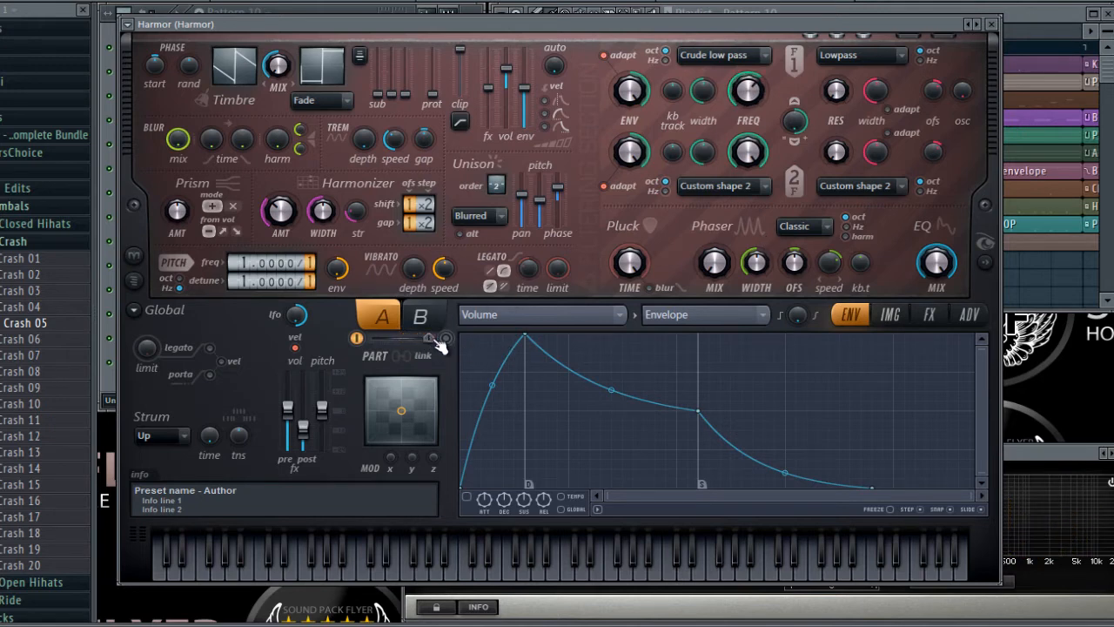
click(445, 339)
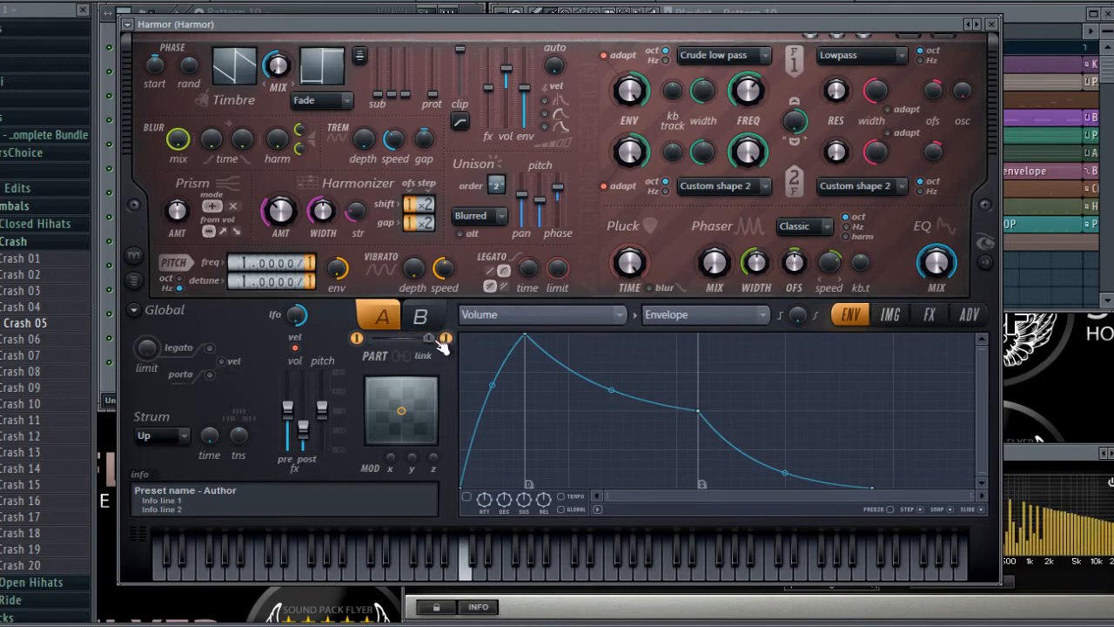
click(421, 319)
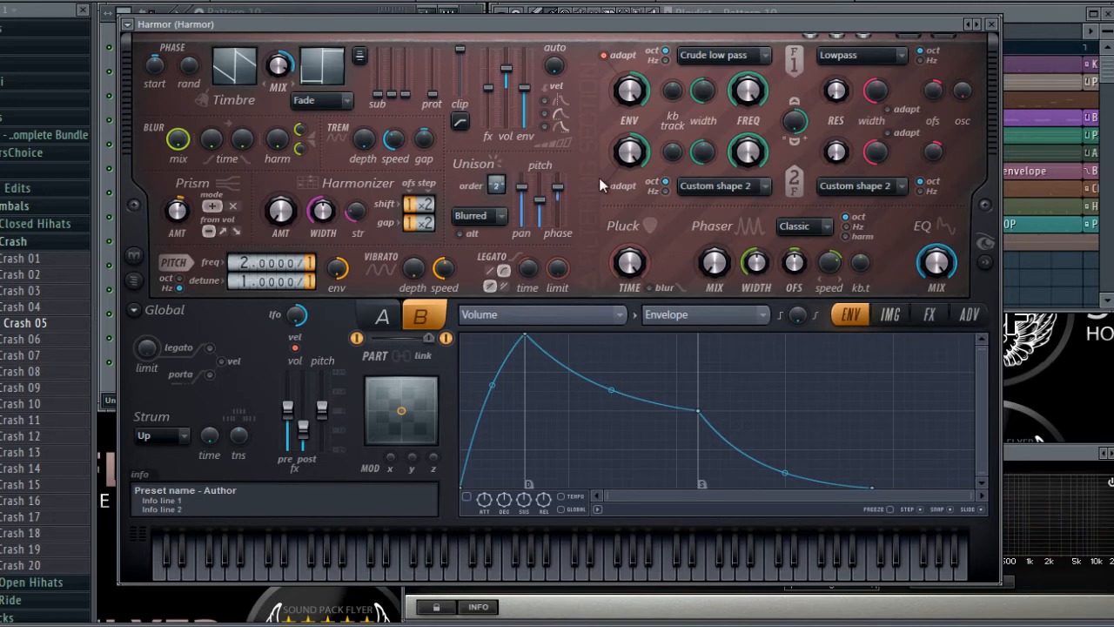
Set Harmor's distortion type to Log and turn on its delay and reverb effects.
click(929, 315)
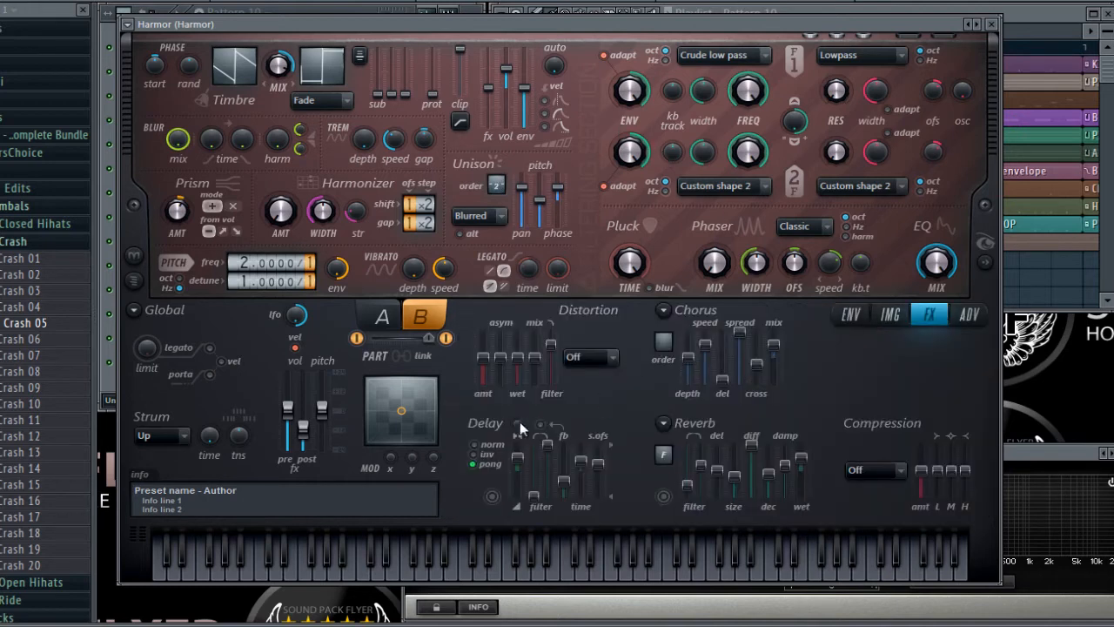
click(590, 357)
click(585, 457)
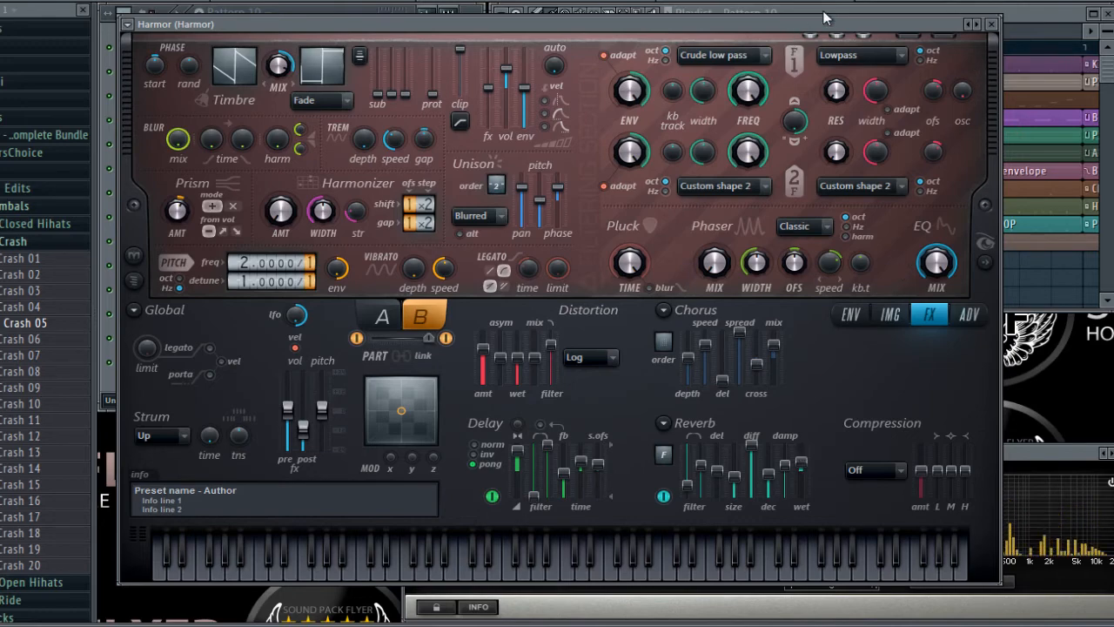
Lower Harmor's main pitch to its minimum and create an automation clip for it.
drag(818, 21, 836, 41)
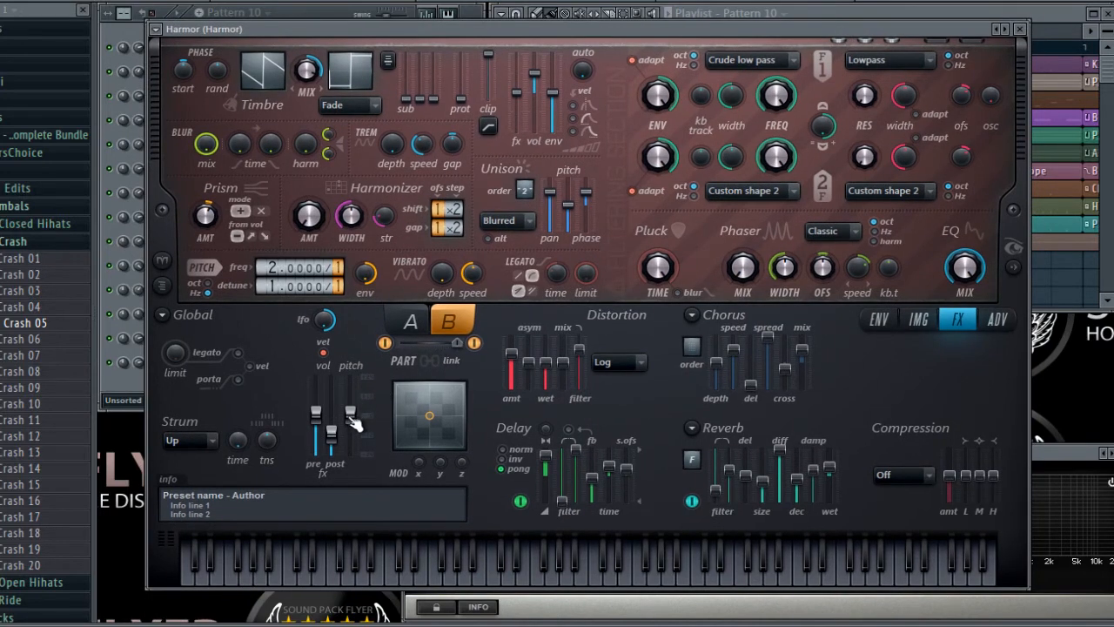
drag(357, 386, 352, 374)
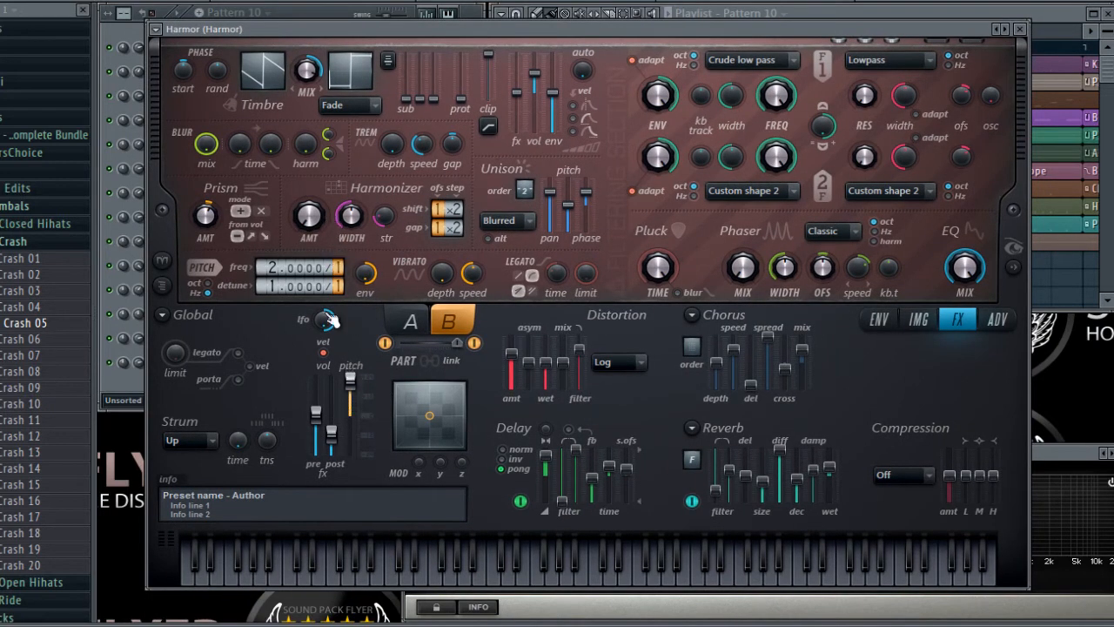
drag(328, 315, 336, 548)
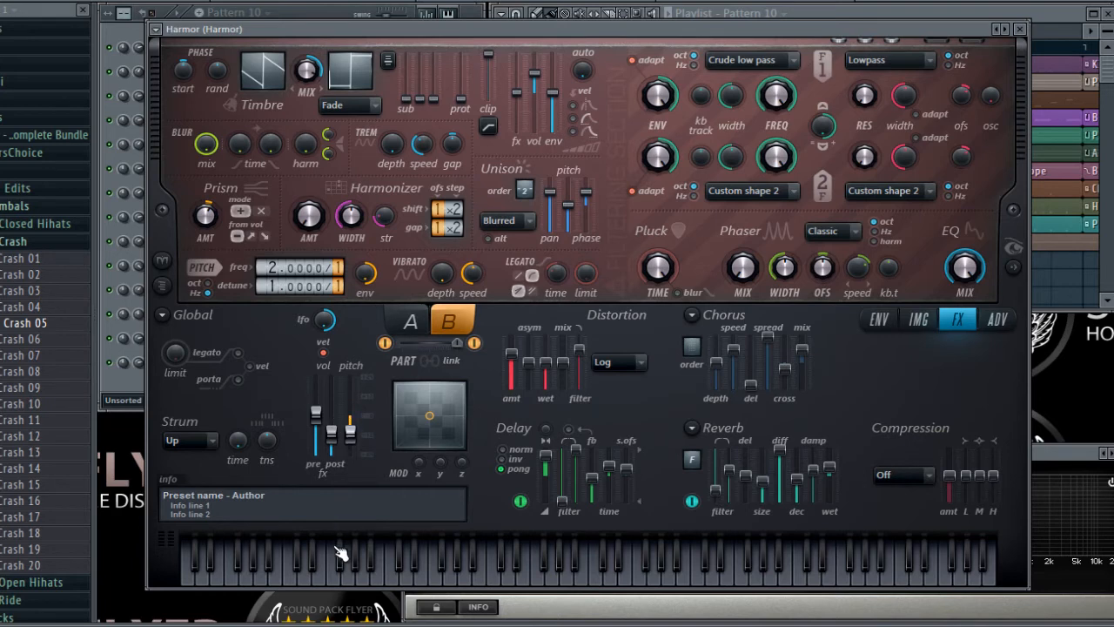
right_click(359, 459)
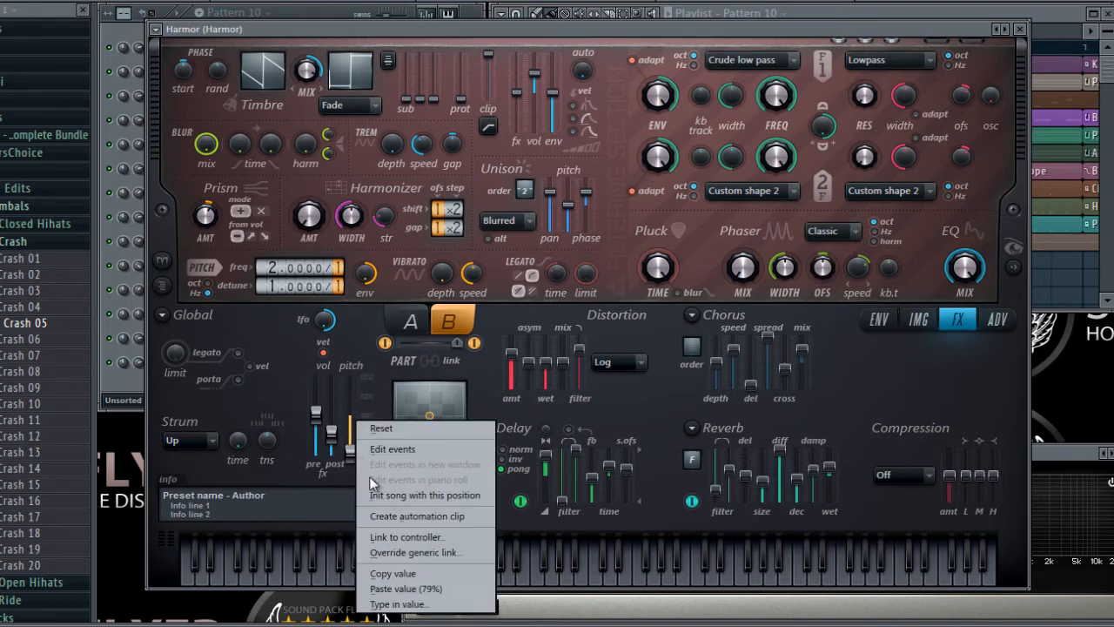
click(423, 517)
Move the Harmor main pitch envelope clip to Track 13 and raise its end point so the curve climbs across bar 4.
click(894, 9)
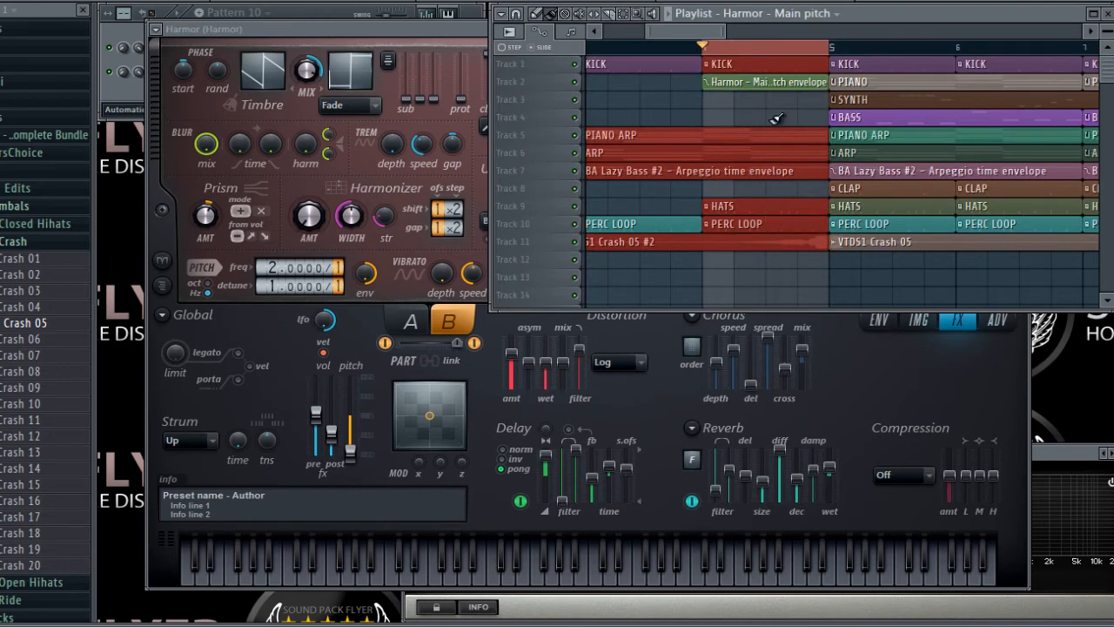
drag(766, 91, 761, 294)
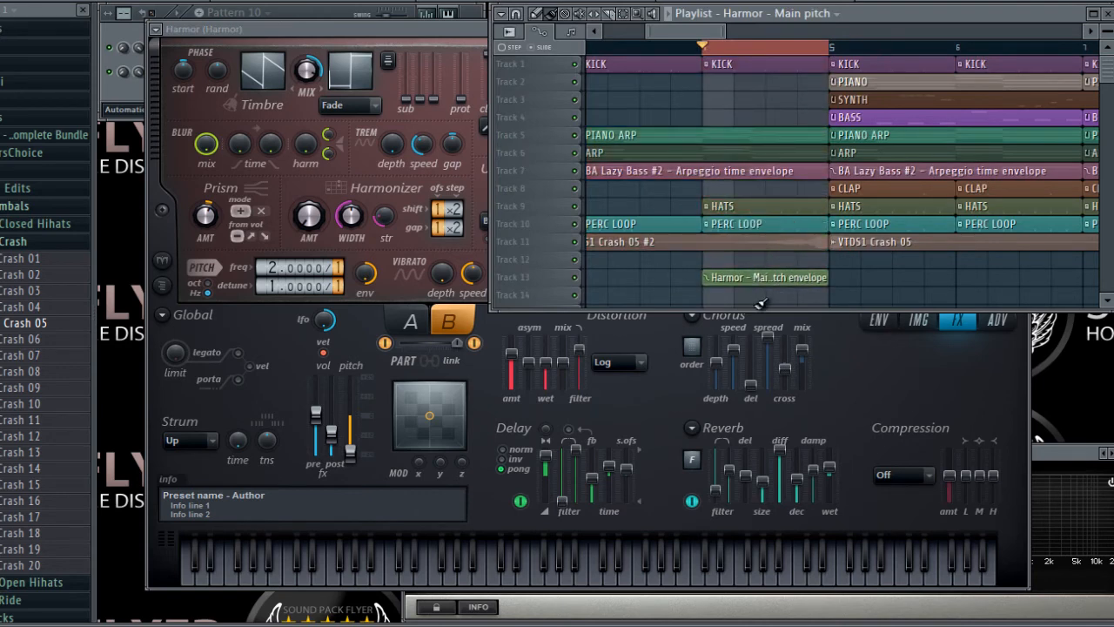
scroll(761, 303, up, 4)
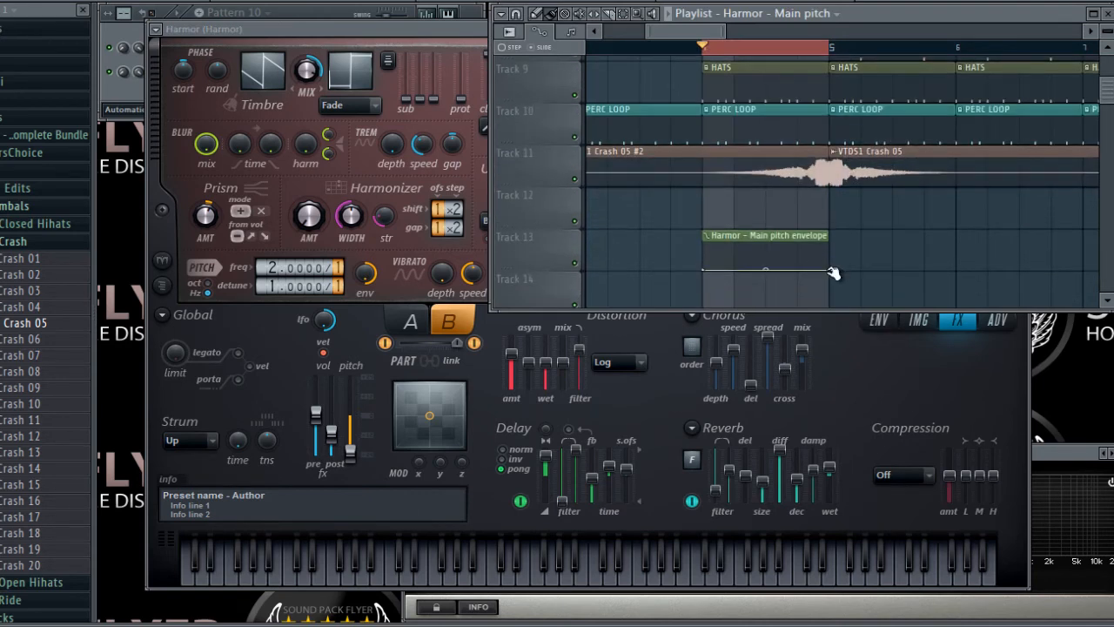
drag(831, 271, 834, 235)
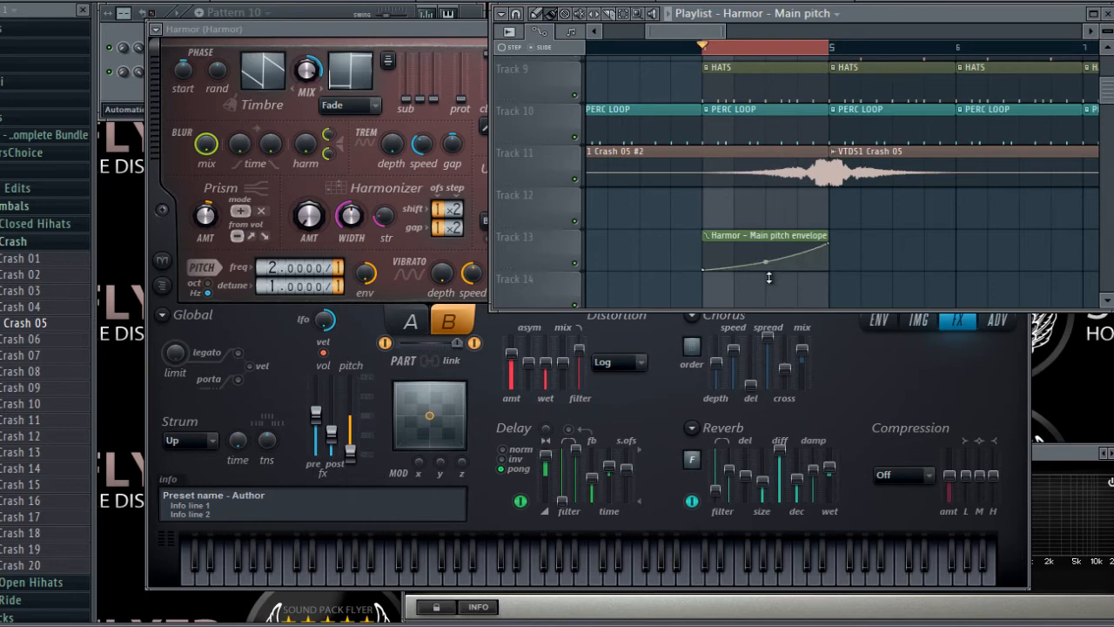
click(420, 26)
key(Escape)
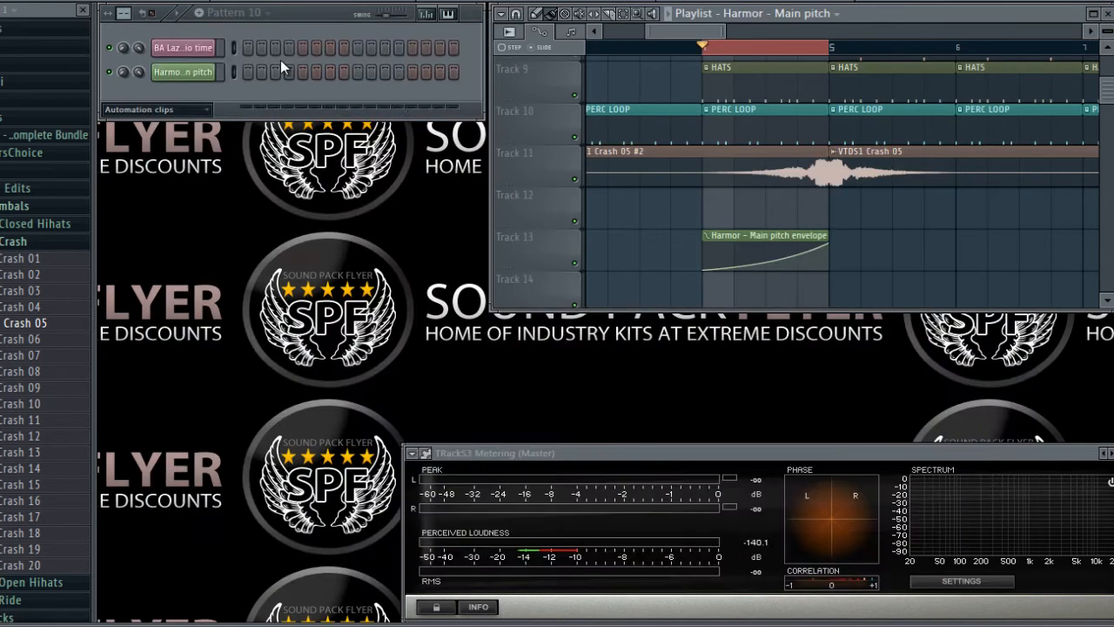
Show the Unsorted channel group and rename Pattern 10 as SFX.
click(202, 112)
click(179, 177)
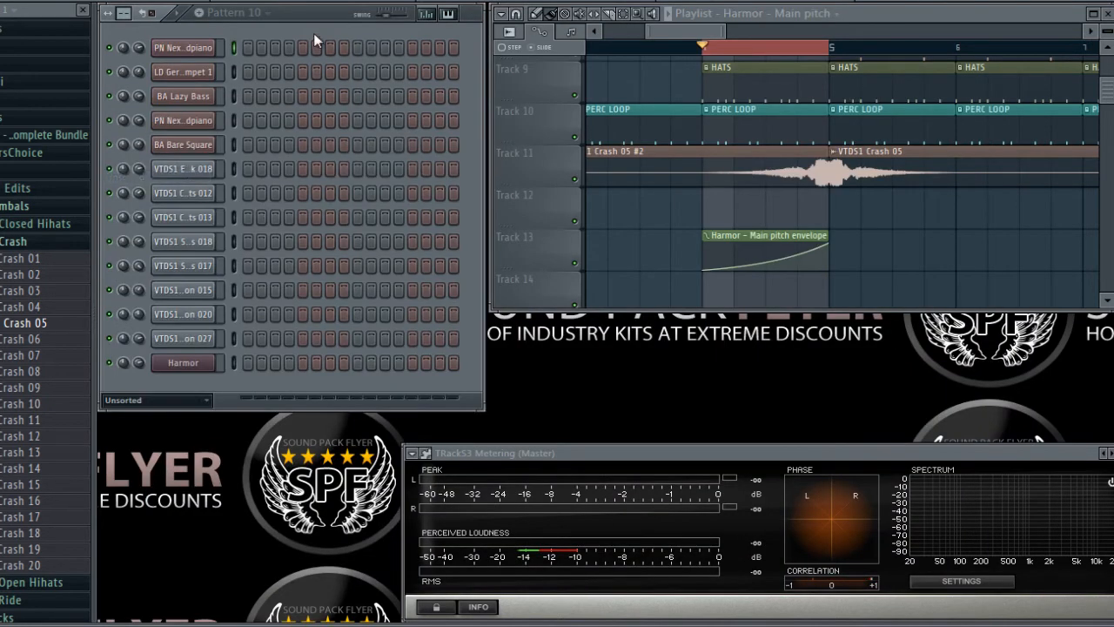
key(Left)
key(Right)
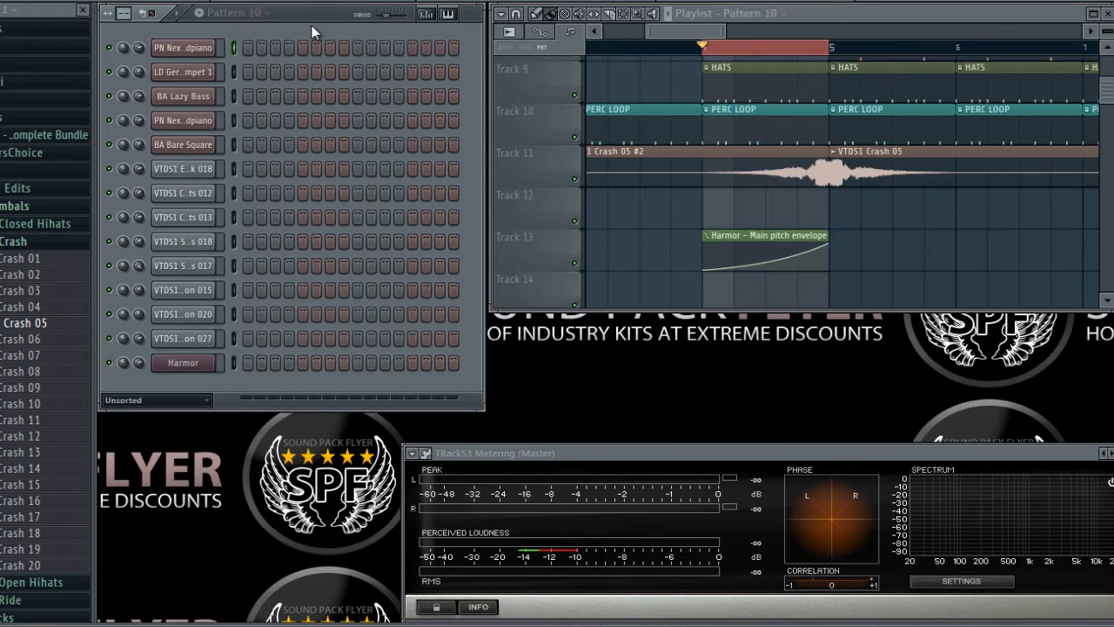
key(F2)
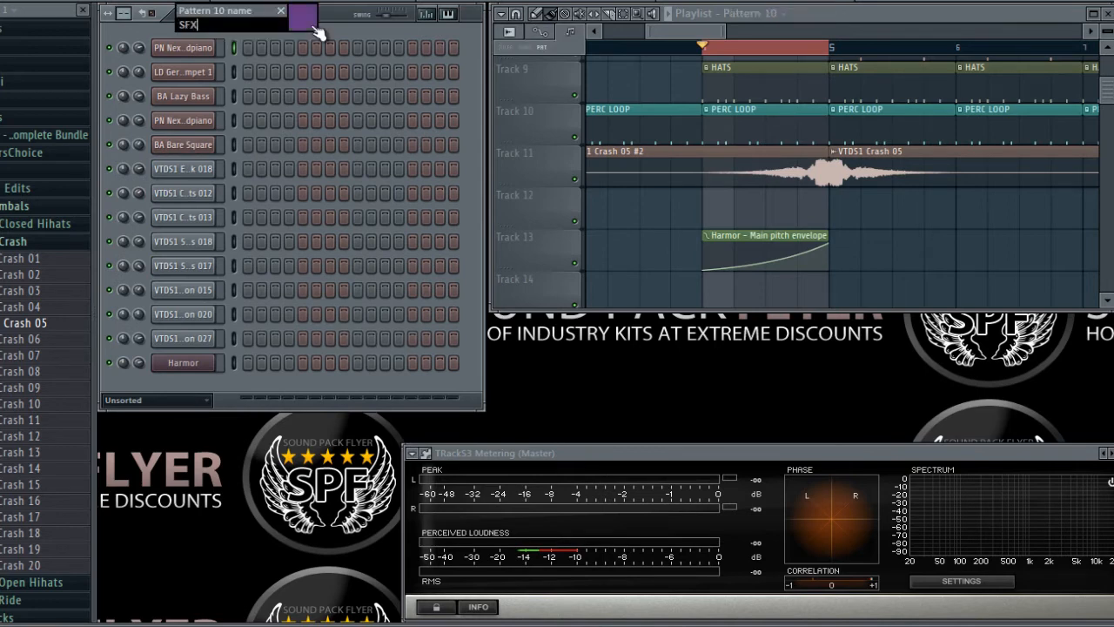
key(Return)
Add a C5 note one bar long for Harmor in the SFX pattern's piano roll.
click(181, 363)
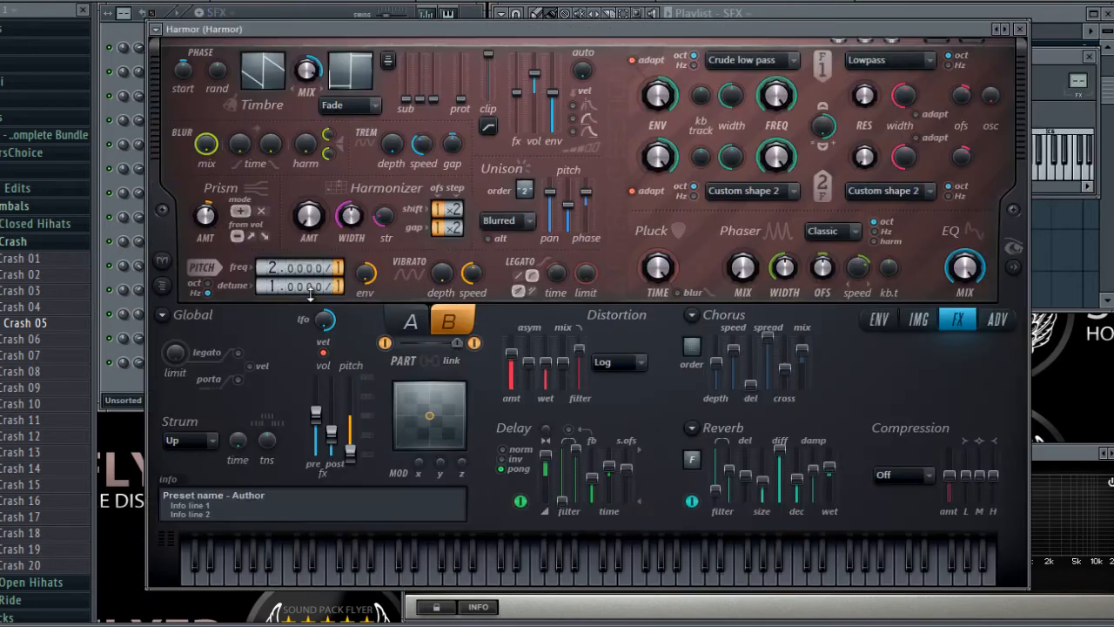
right_click(212, 366)
click(241, 361)
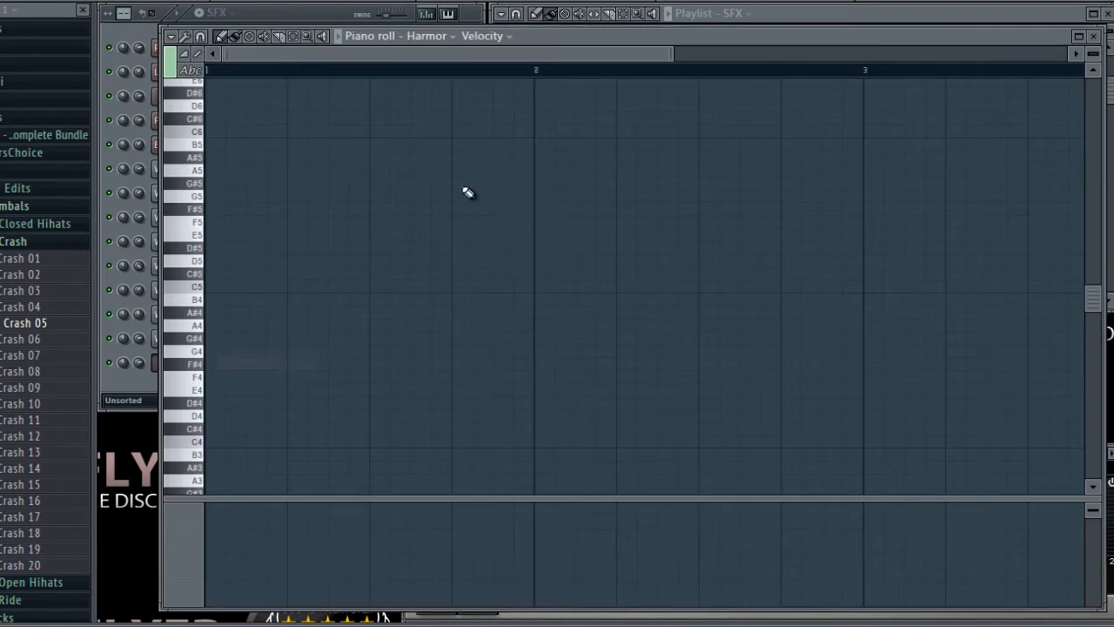
click(233, 286)
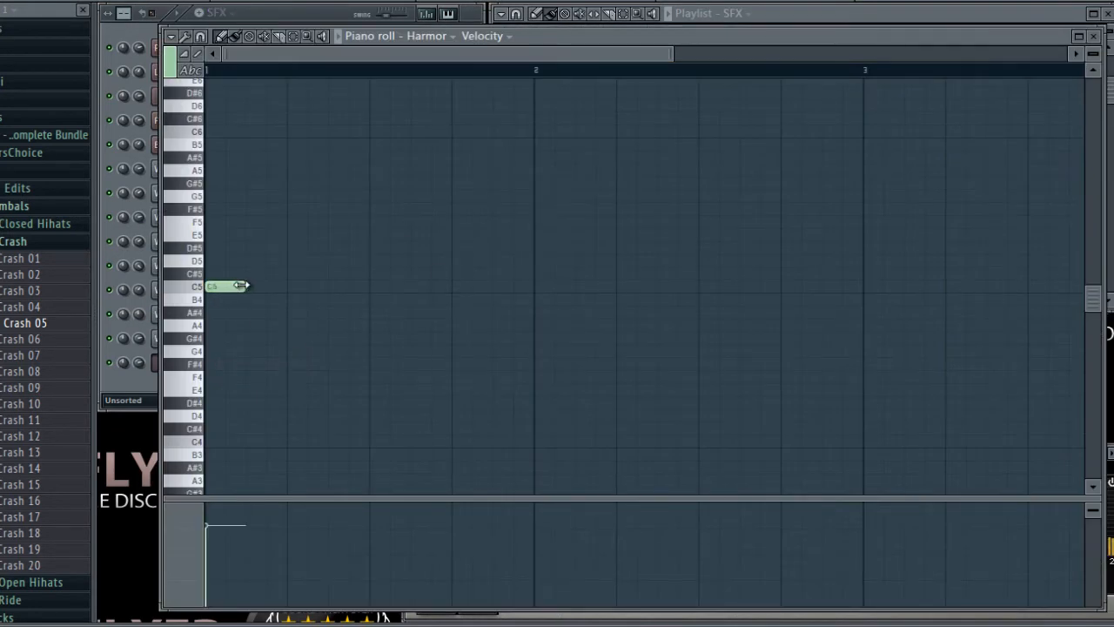
drag(242, 285, 505, 286)
key(Escape)
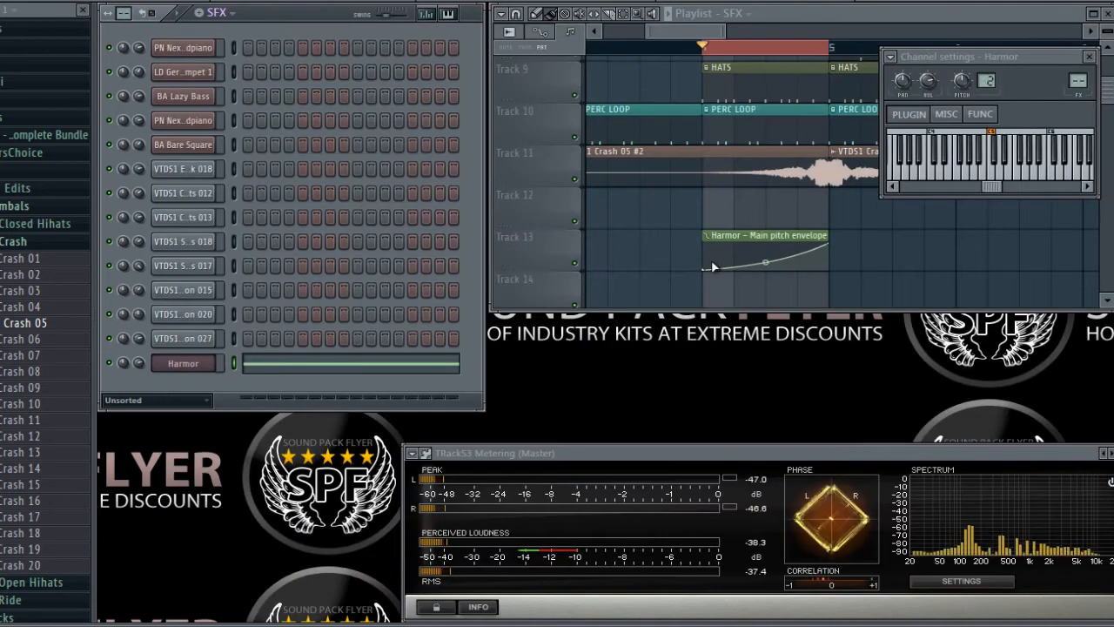
Place the SFX pattern on Track 14 at bar 3 and move the pitch envelope clip there, stretched across bars 3 and 4.
click(709, 295)
scroll(705, 266, down, 2)
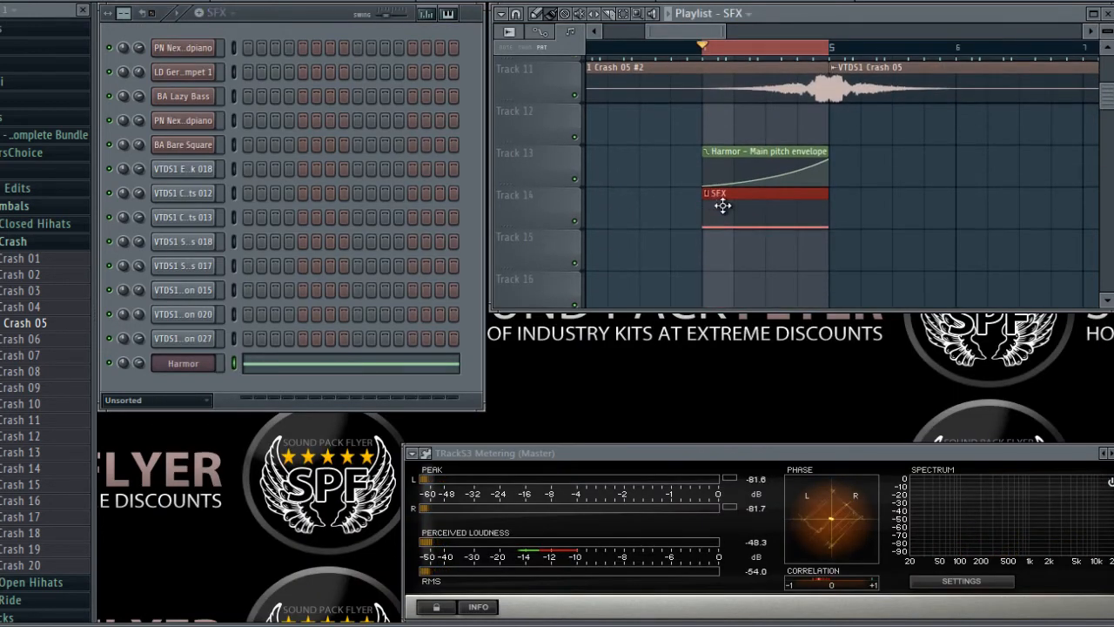
drag(722, 204, 848, 207)
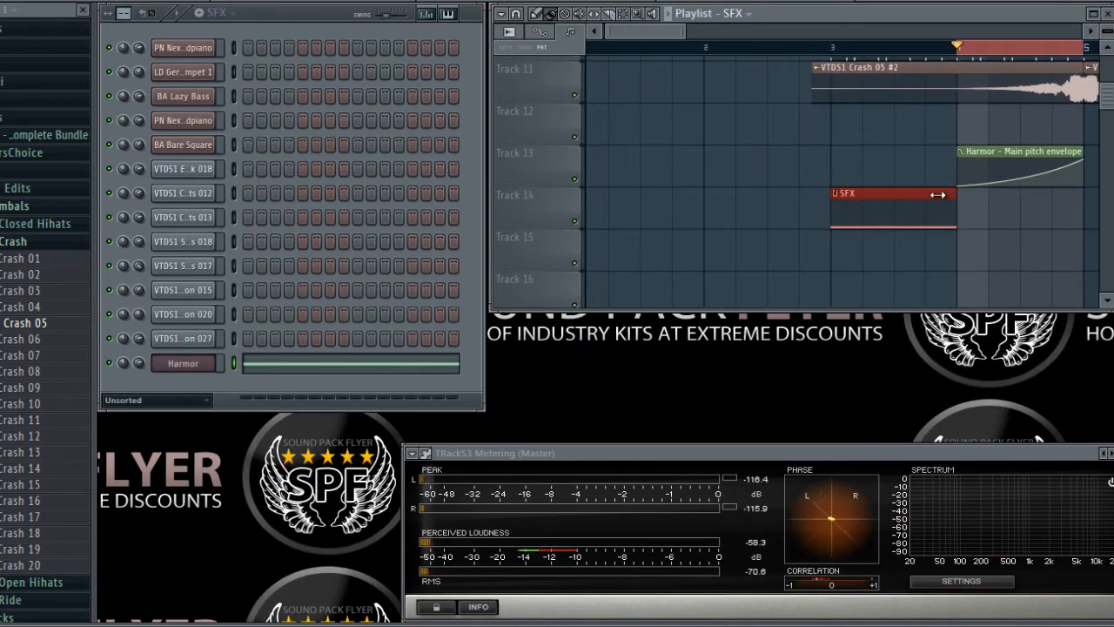
drag(996, 153, 881, 161)
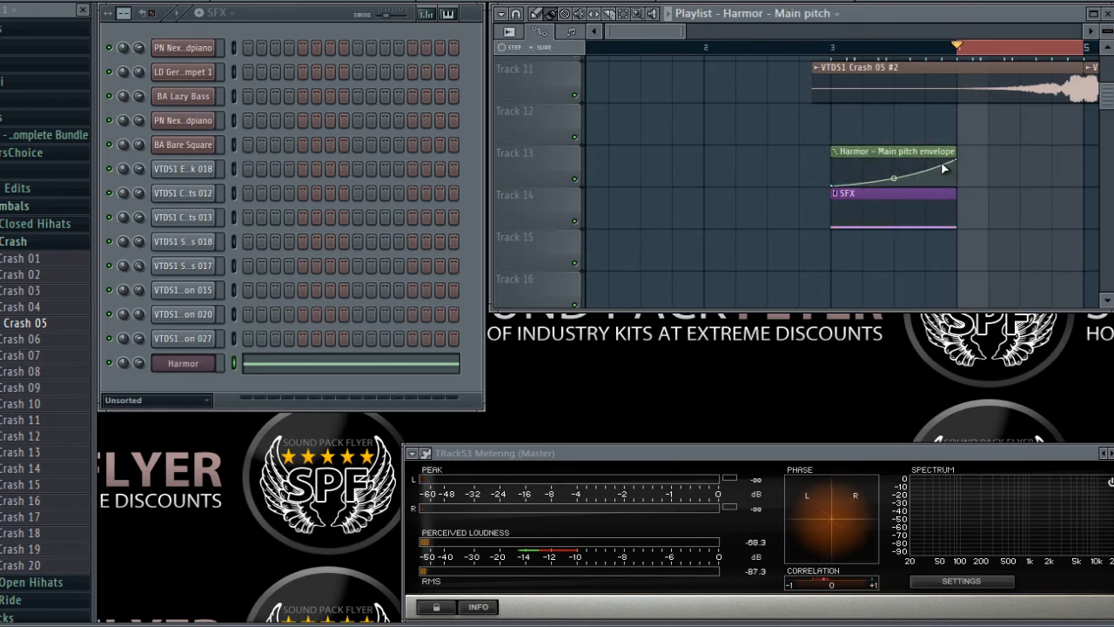
drag(958, 162, 1085, 154)
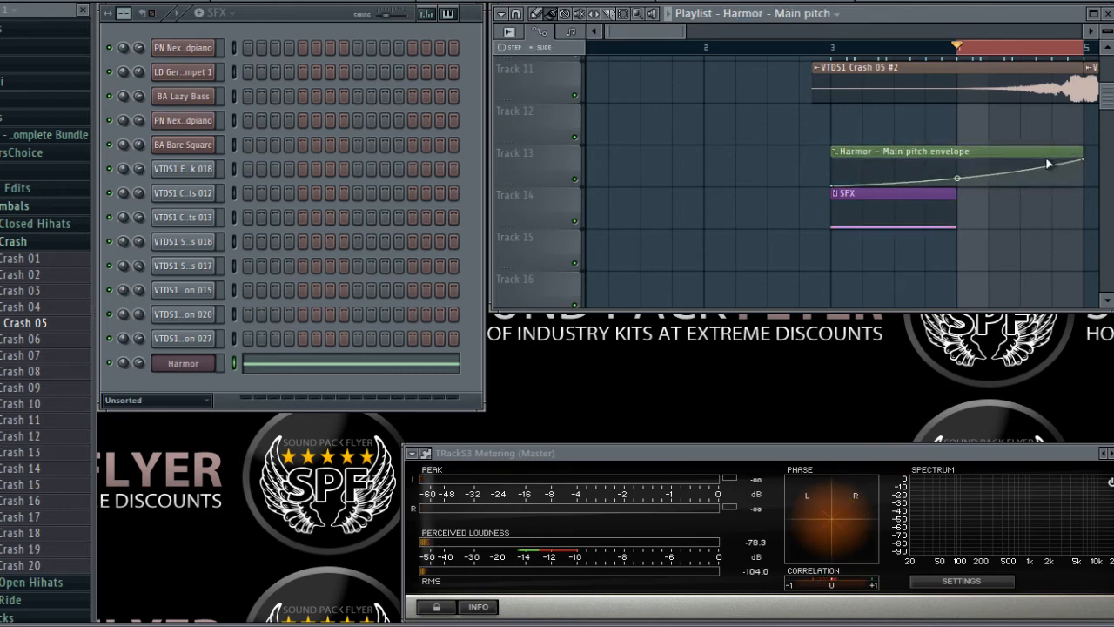
Extend the SFX pattern's Harmor note to two bars to match the pitch envelope clip.
click(936, 200)
double_click(937, 199)
drag(541, 284, 858, 271)
key(F7)
ctrl+right_click(817, 232)
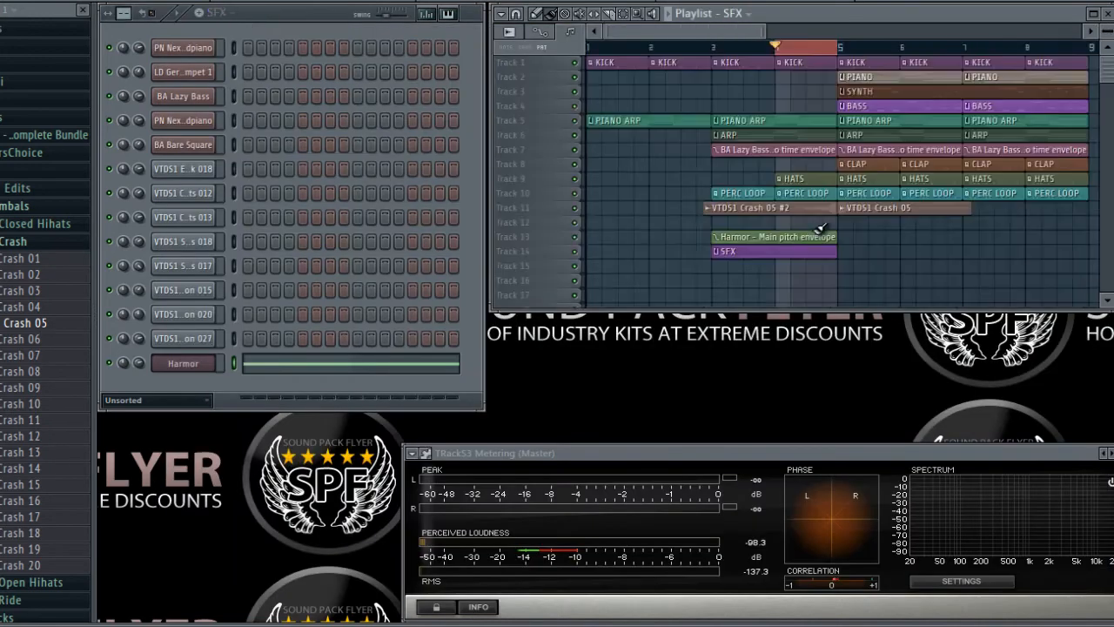
Play the song from bar 3 and replay it from bar 4 to check the riser leading into the drop.
click(714, 47)
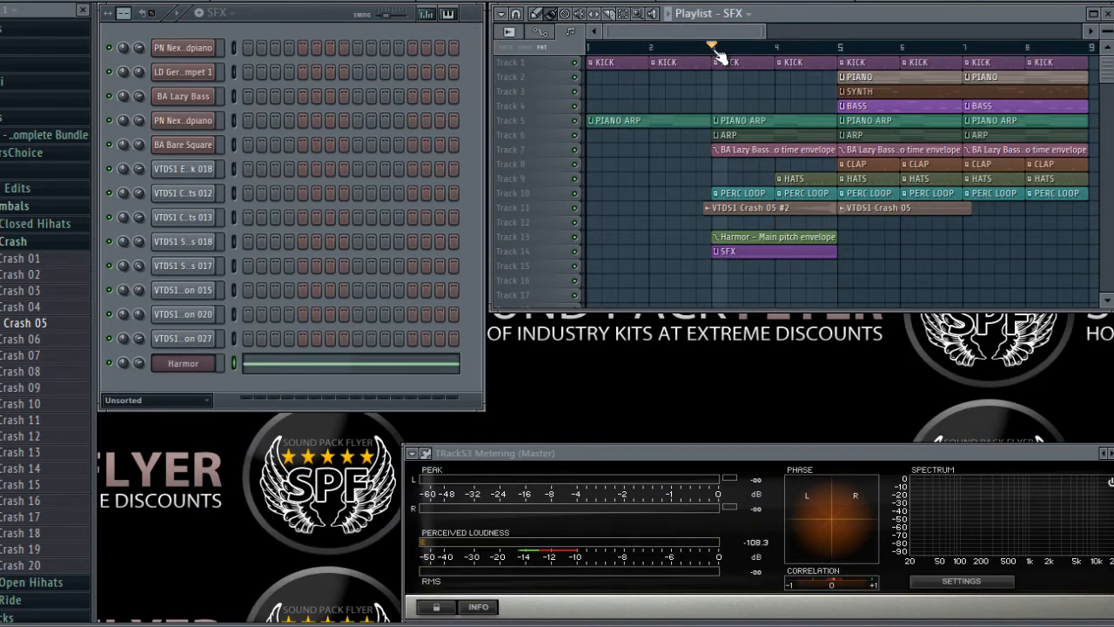
key(space)
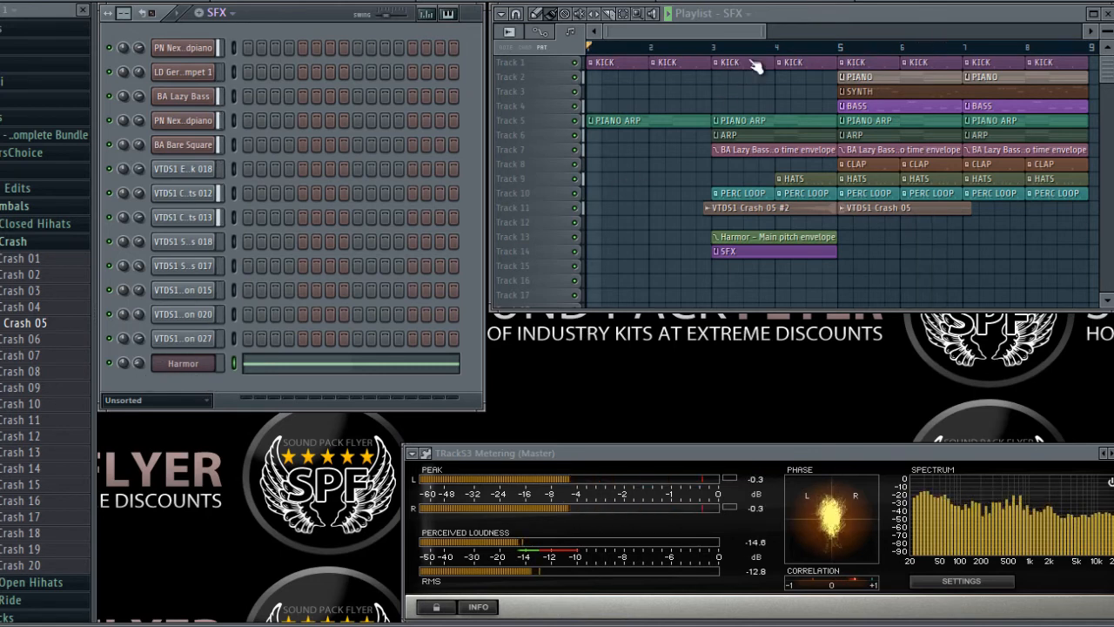
click(781, 48)
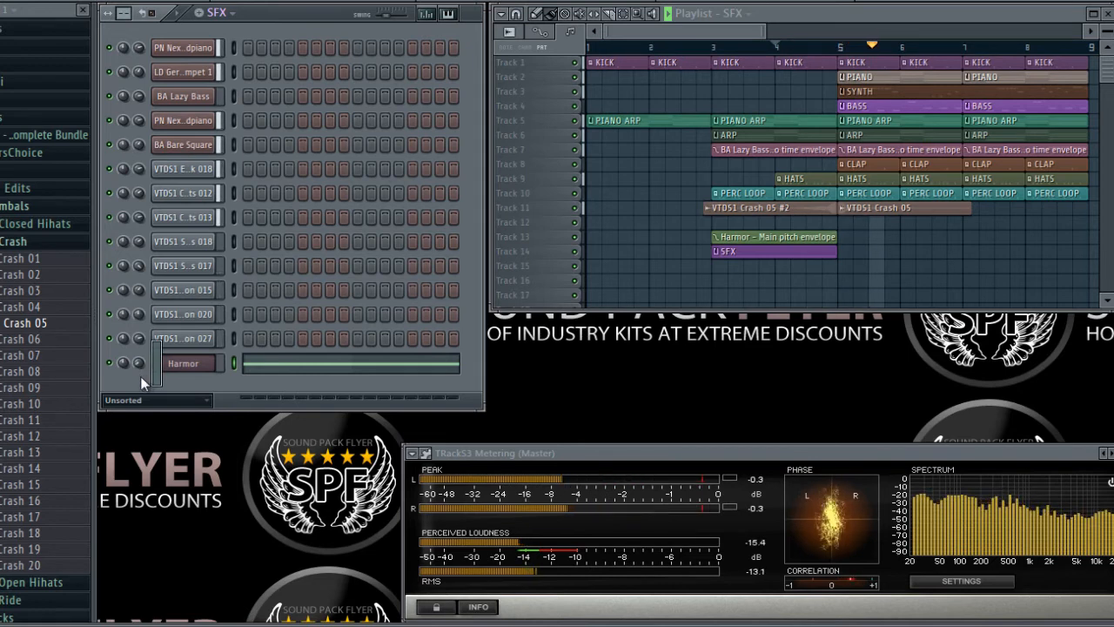
key(space)
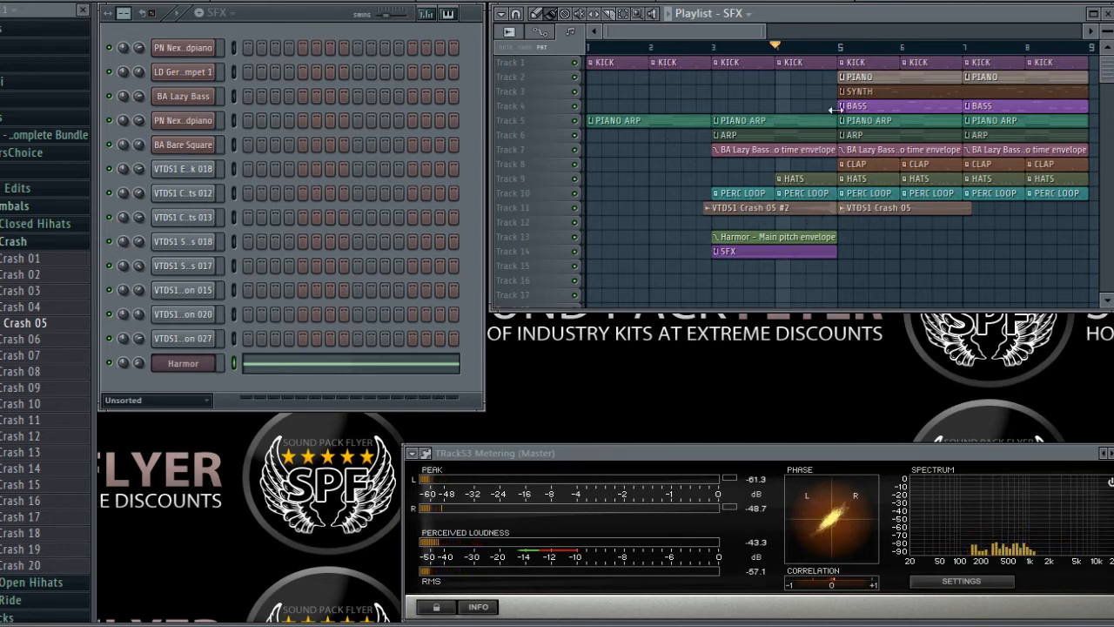
Shorten the bar 4 KICK clip on Track 1 so it ends one beat before bar 5.
scroll(868, 72, up, 4)
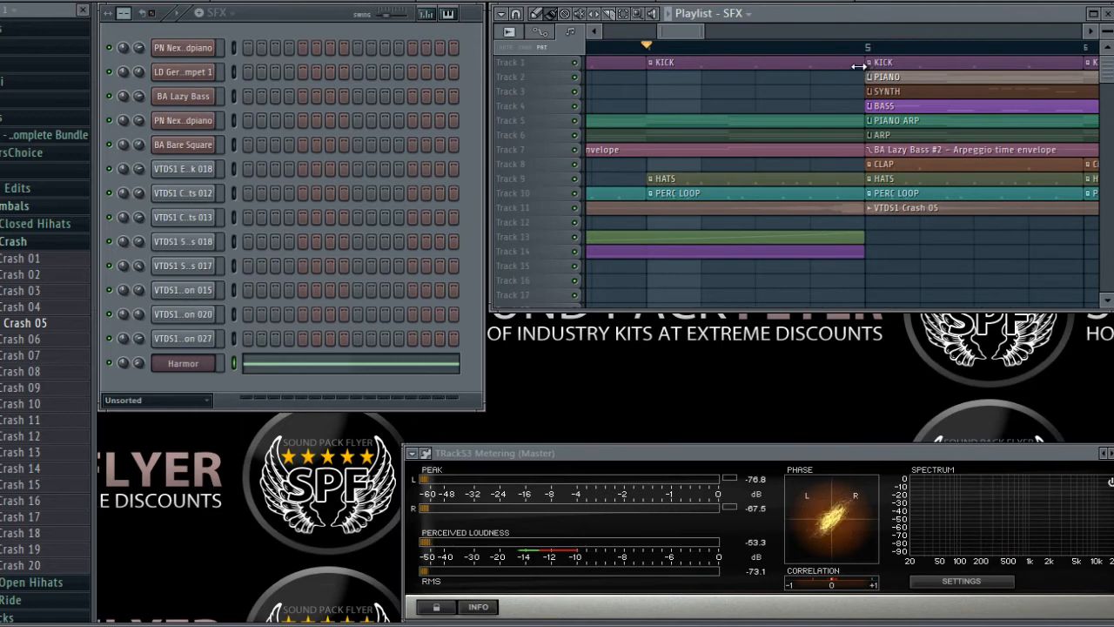
drag(858, 66, 809, 66)
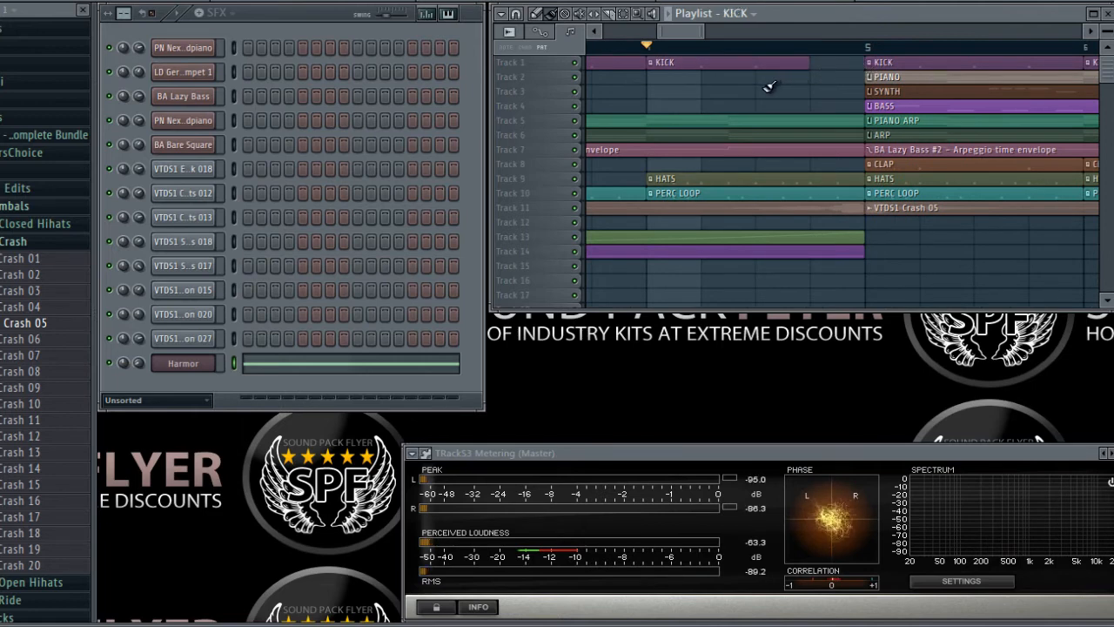
scroll(770, 86, down, 4)
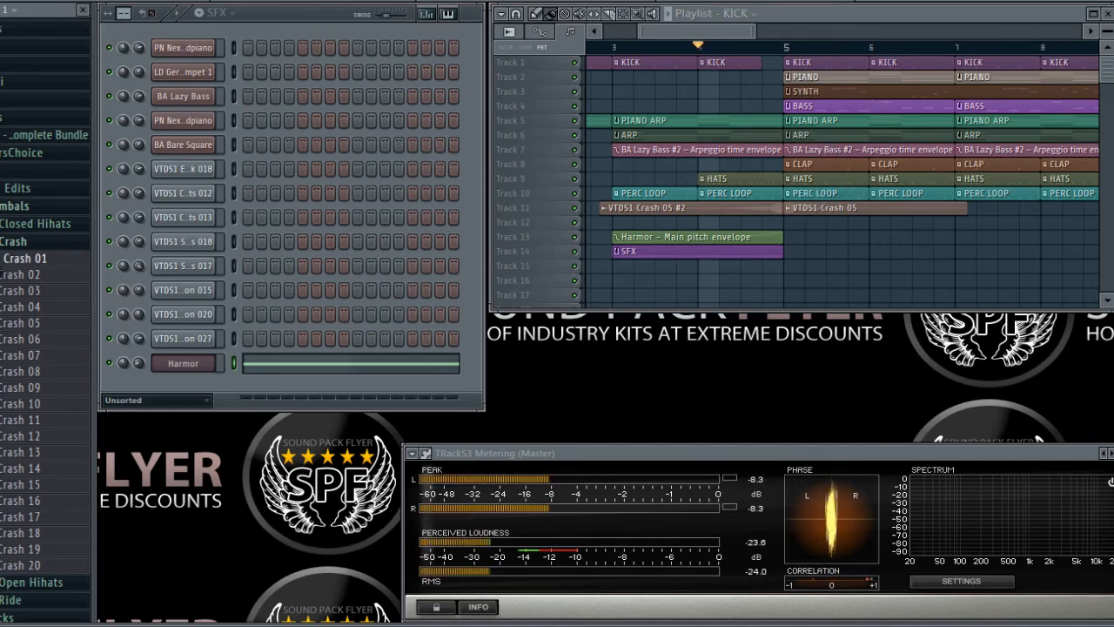
Audition closed hi-hat samples and load Closed Hihats 001 as a new channel in a new pattern with all 16 steps filled.
click(11, 224)
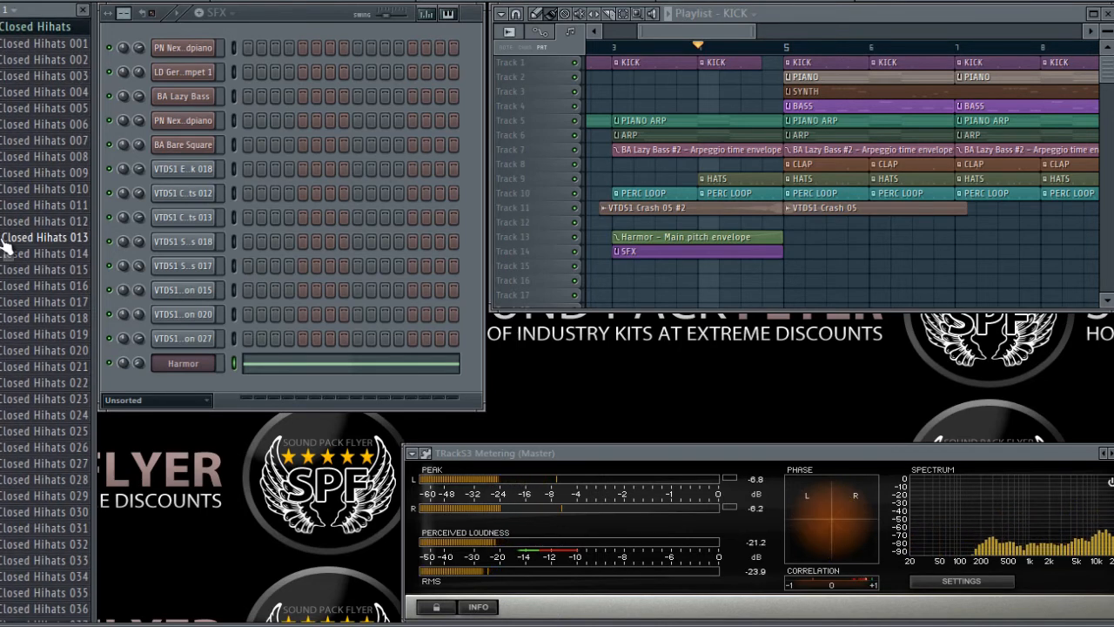
click(10, 253)
click(19, 63)
click(20, 44)
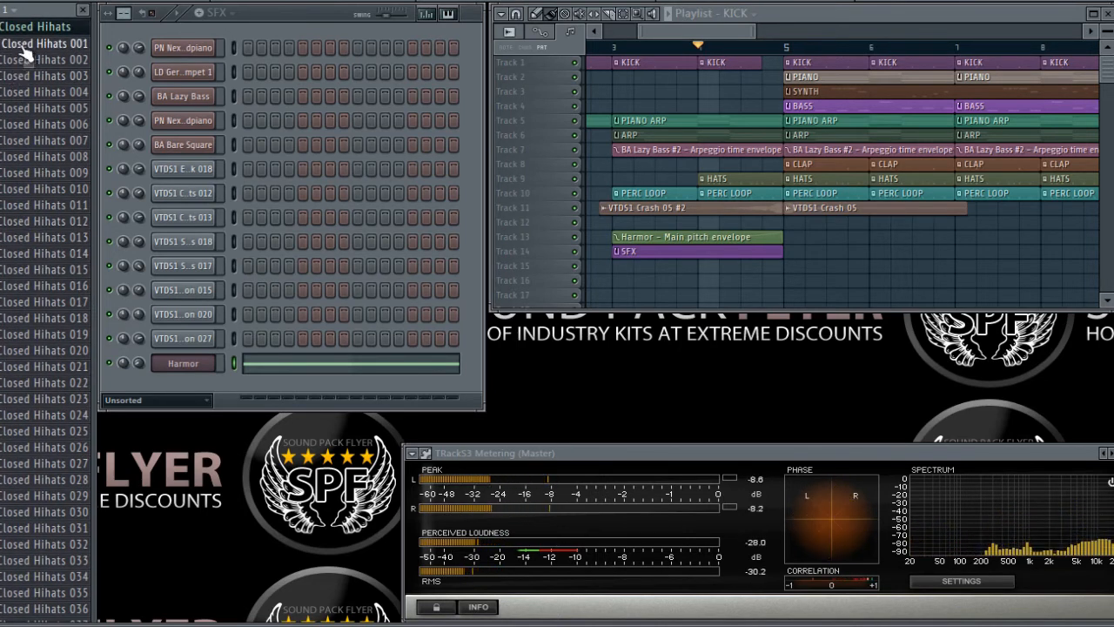
drag(19, 43, 454, 394)
key(F4)
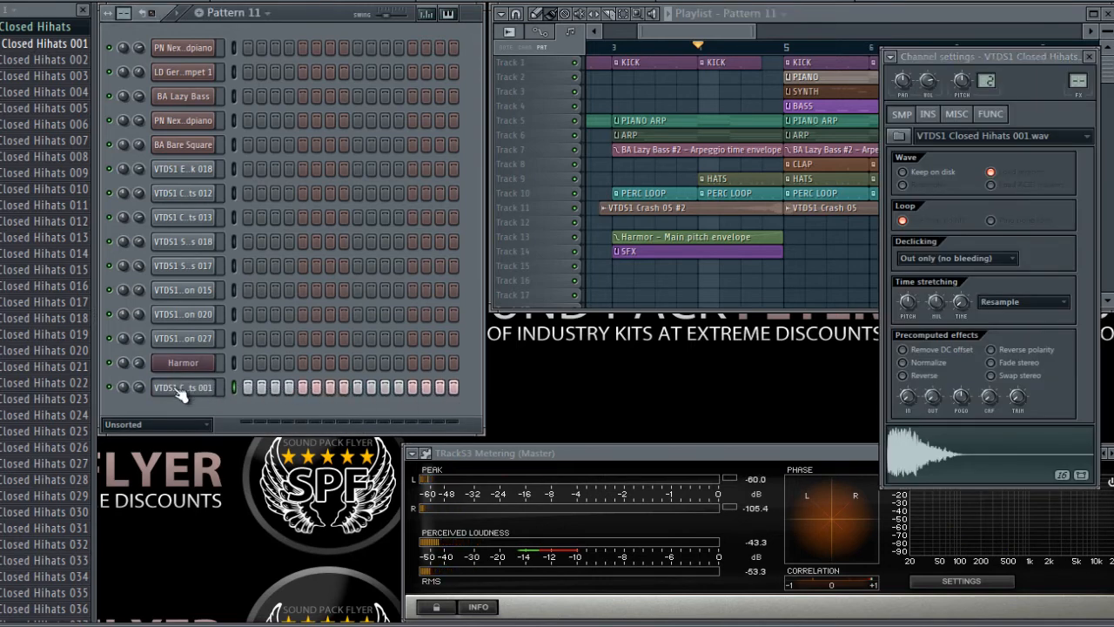
Place Pattern 11 on Track 15 at bars 5 and 6, and lower the Closed Hihats 001 channel volume during playback.
click(828, 290)
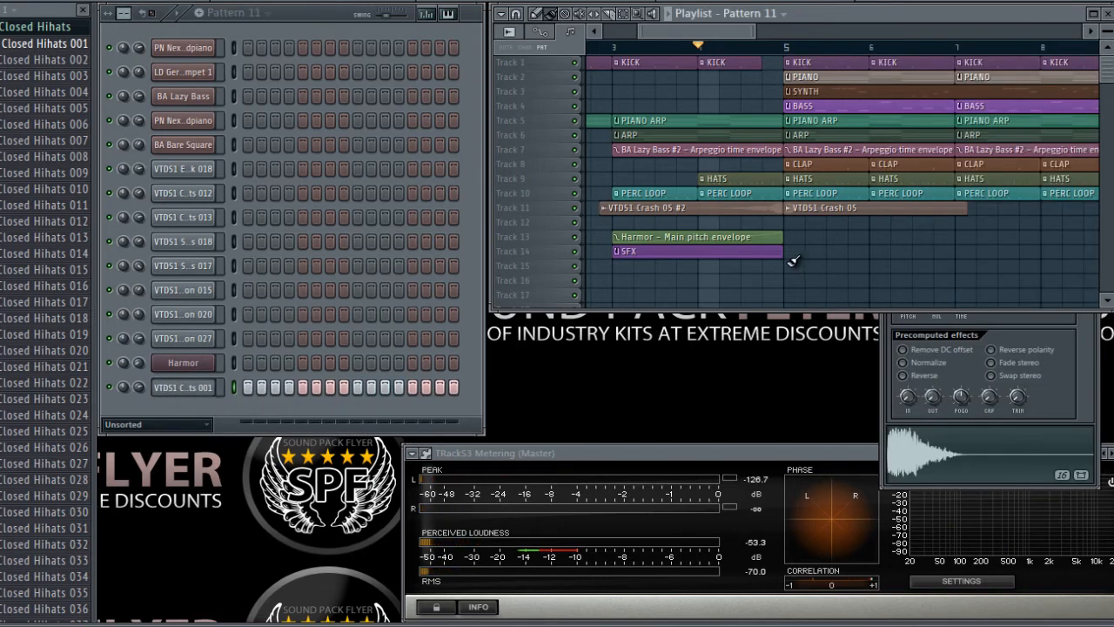
key(space)
click(847, 243)
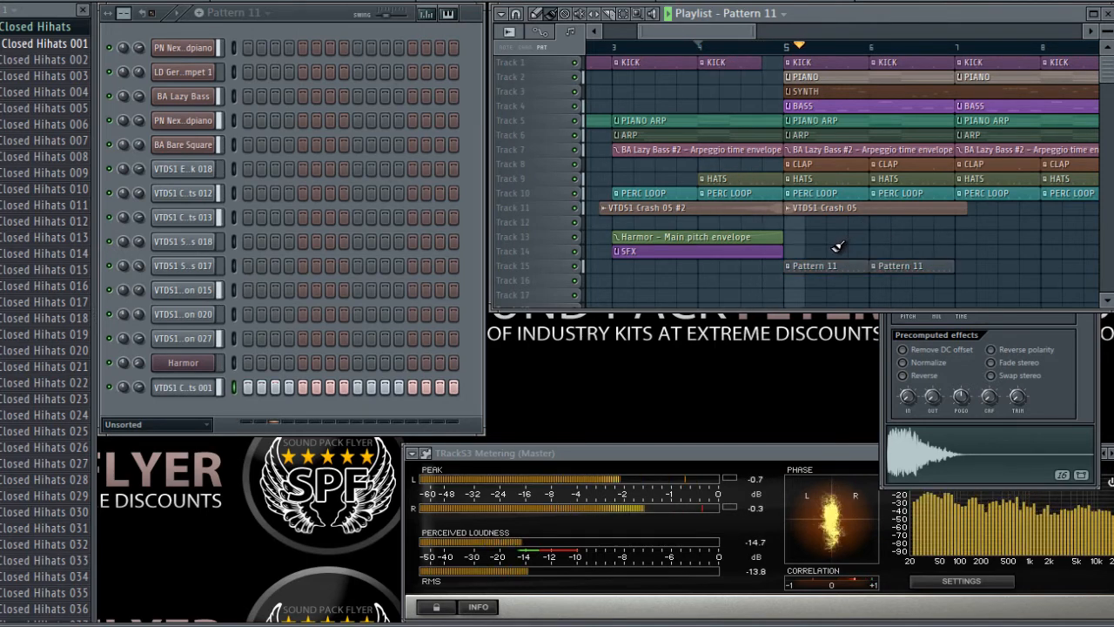
drag(140, 387, 147, 440)
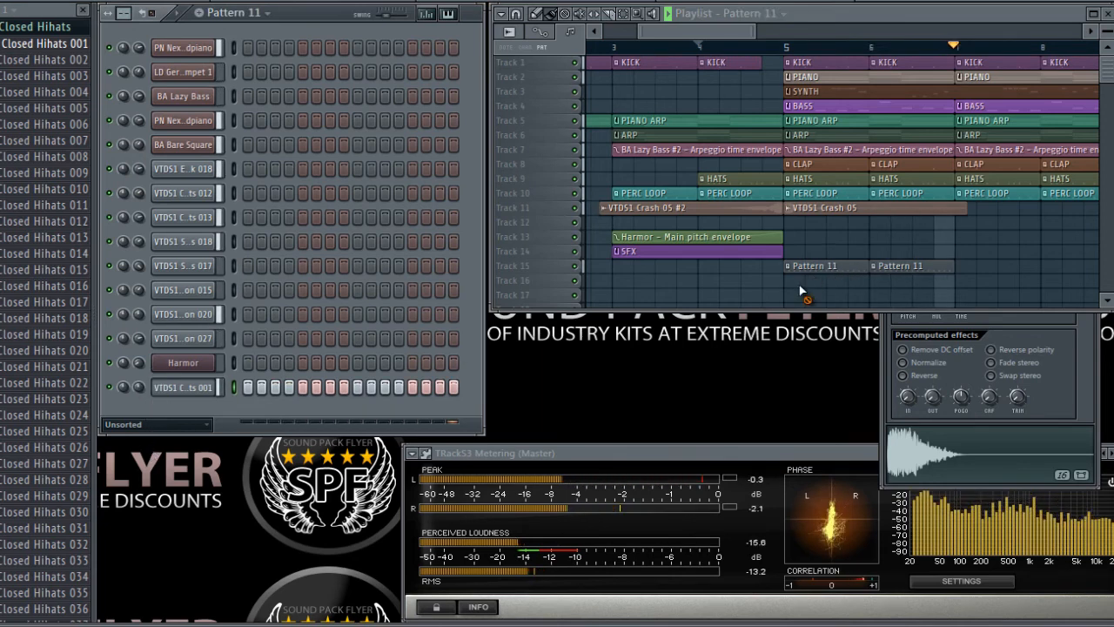
Add Pattern 11 clips on Track 15 at bars 7 and 8 and stop playback.
scroll(802, 287, down, 2)
scroll(868, 269, up, 2)
mouse_move(883, 267)
mouse_down()
mouse_move(741, 268)
mouse_move(912, 265)
mouse_up()
ctrl+click(926, 249)
scroll(792, 224, down, 2)
scroll(949, 190, up, 3)
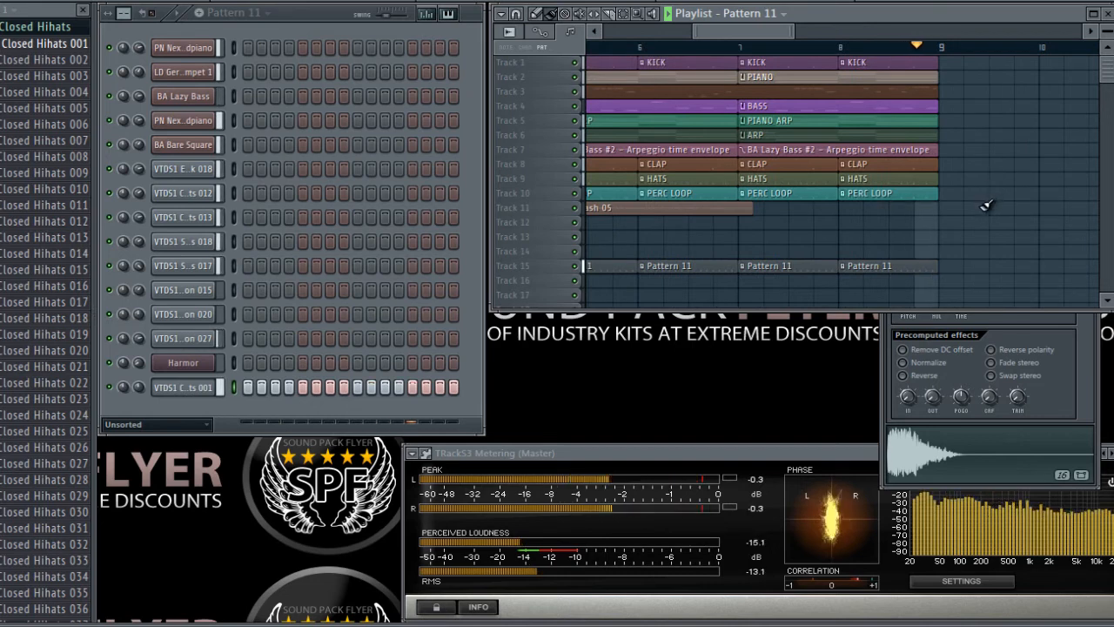
key(space)
Select all clips in bars 5 to 8 and duplicate them to bars 9 to 12.
scroll(996, 251, down, 2)
drag(990, 301, 719, 70)
click(719, 70)
key(Escape)
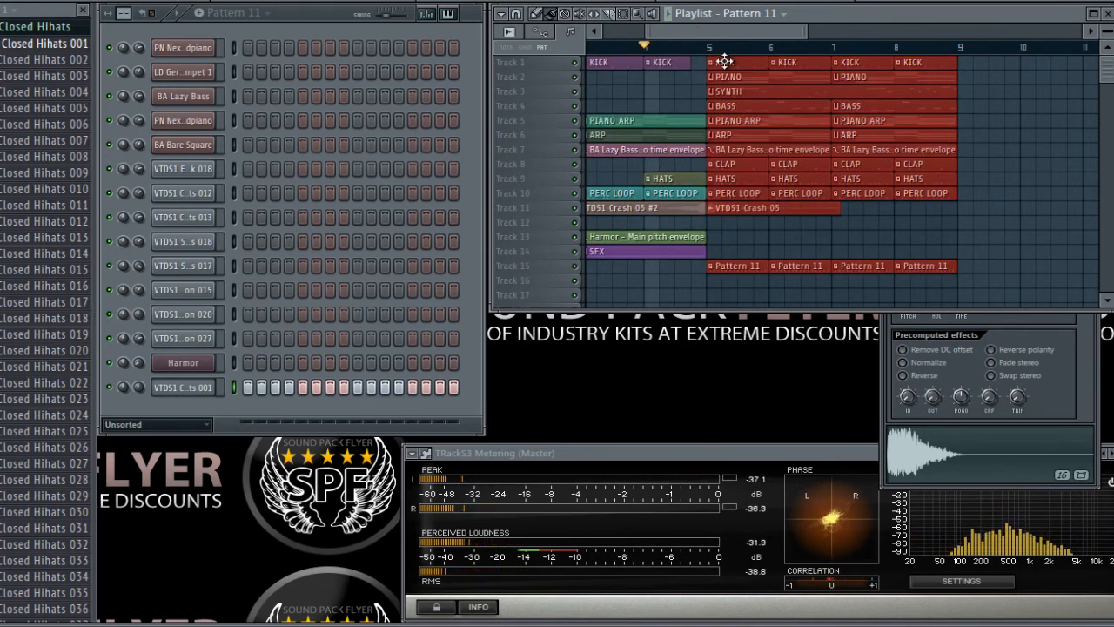
key(ctrl+b)
drag(1001, 52, 975, 62)
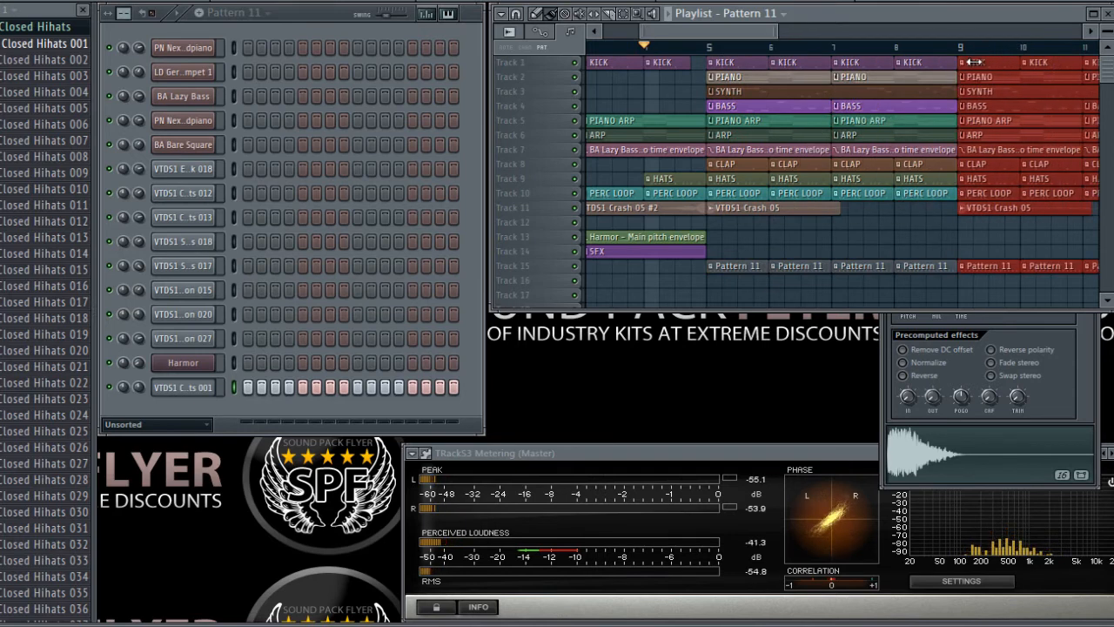
Delete the duplicated VTDS1 Crash 05 clip at bar 9 on Track 11.
right_click(903, 214)
scroll(928, 214, down, 1)
scroll(931, 214, up, 1)
right_click(960, 209)
scroll(871, 216, down, 2)
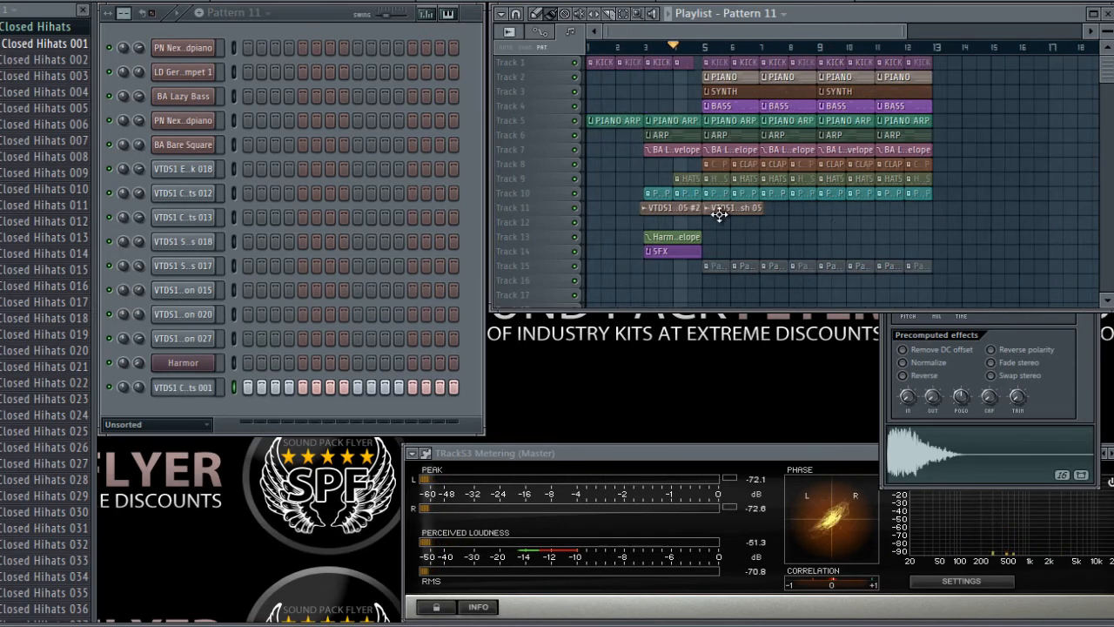
Copy both crash clips along Track 11 so that the reversed crash leads into VTDS1 Crash 05 at bar 13.
drag(801, 228, 676, 202)
drag(679, 208, 905, 215)
ctrl+click(1007, 156)
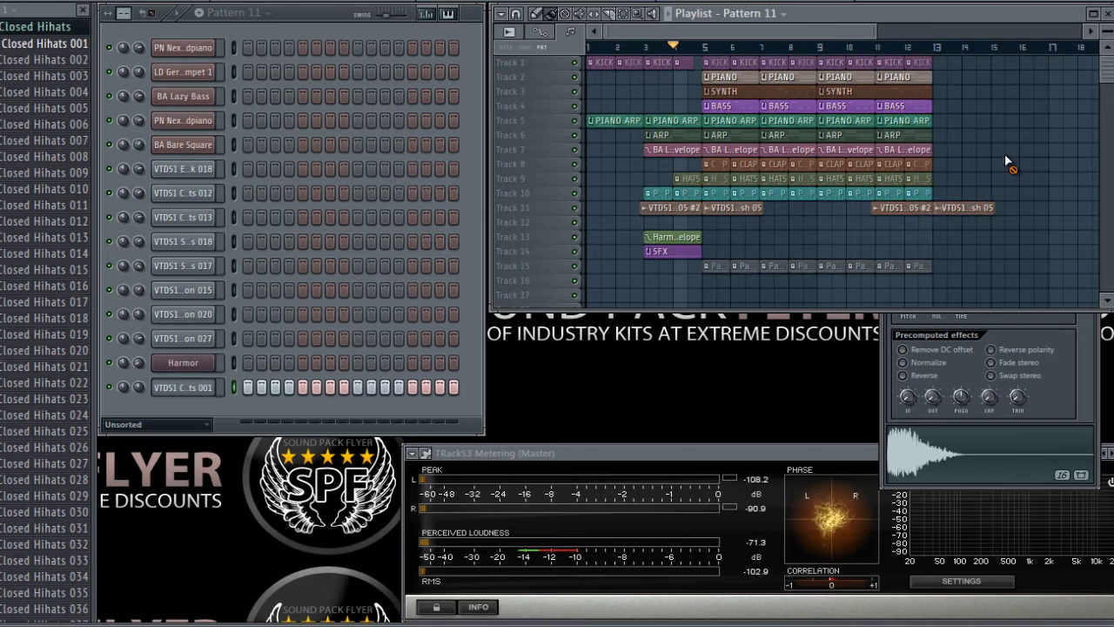
Copy the last KICK, PIANO, BASS and PIANO ARP clips to bar 15 and the SYNTH clip to bar 13.
scroll(1006, 156, up, 2)
scroll(906, 105, up, 1)
drag(882, 124, 1040, 78)
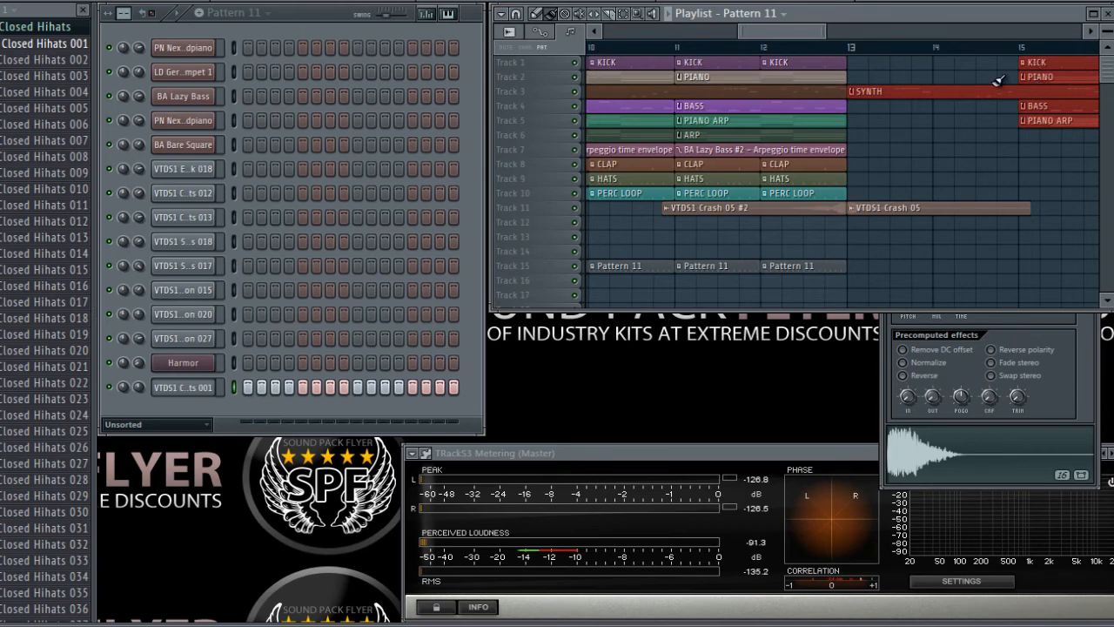
Copy the KICK and PIANO clips from bars 15 and 16 to bars 13 and 14.
ctrl+click(932, 75)
scroll(933, 77, down, 3)
scroll(1035, 87, up, 4)
drag(905, 54, 737, 91)
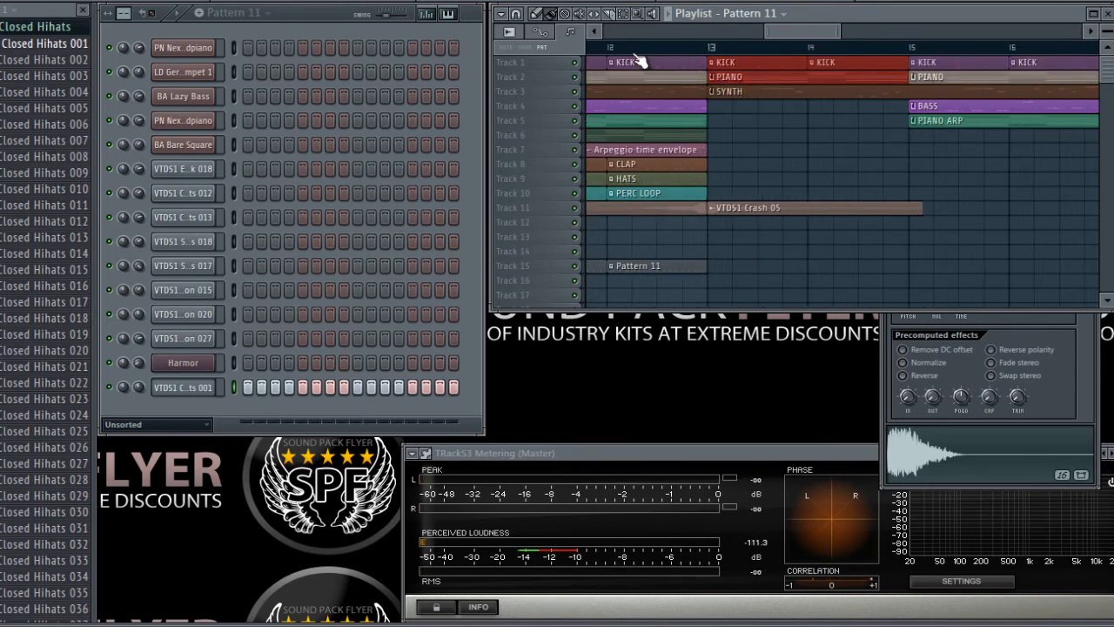
Play the song from bar 12 and delete the SYNTH clip starting at bar 13 on Track 3.
click(606, 49)
key(space)
right_click(766, 96)
ctrl+click(781, 117)
scroll(787, 127, down, 1)
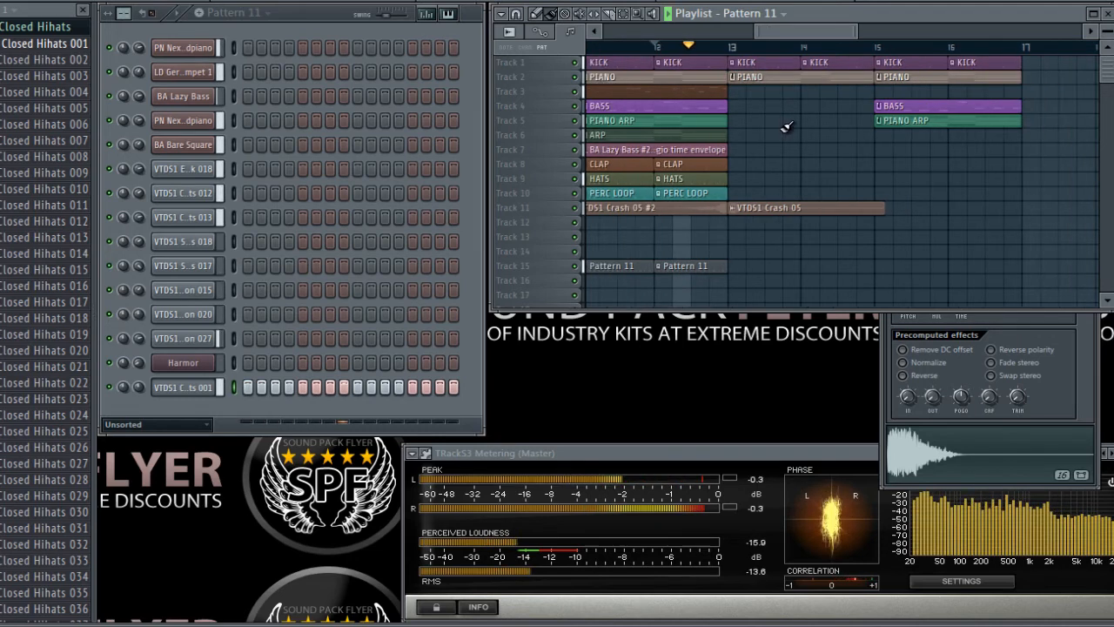
Place a BASS clip on Track 4 at bar 13, filling bars 13 and 14.
click(684, 105)
click(820, 105)
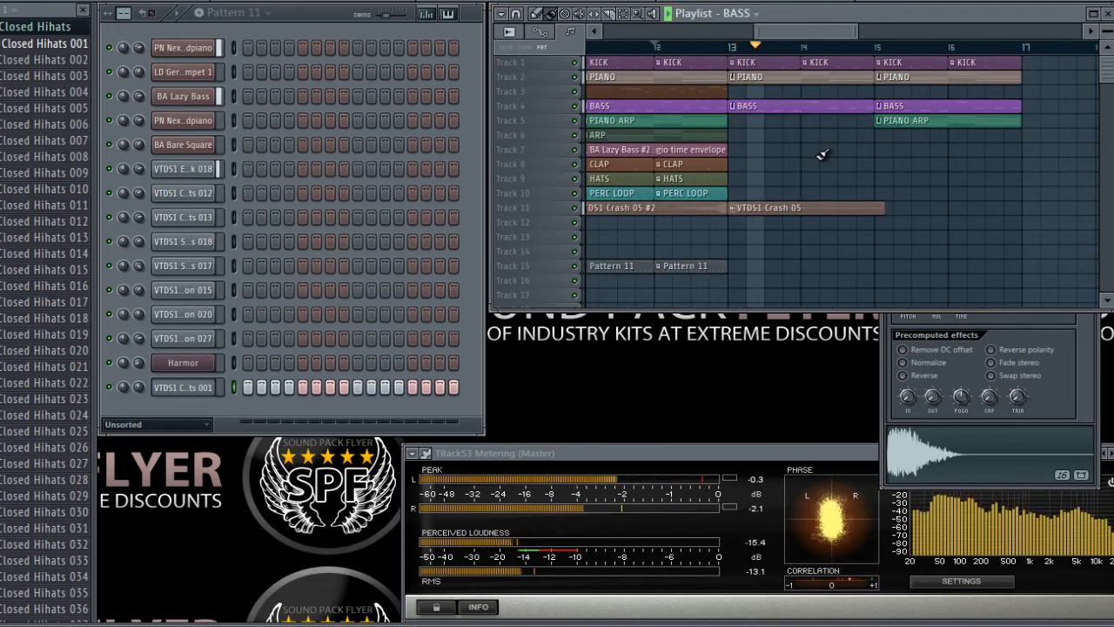
scroll(759, 154, down, 5)
scroll(874, 160, up, 5)
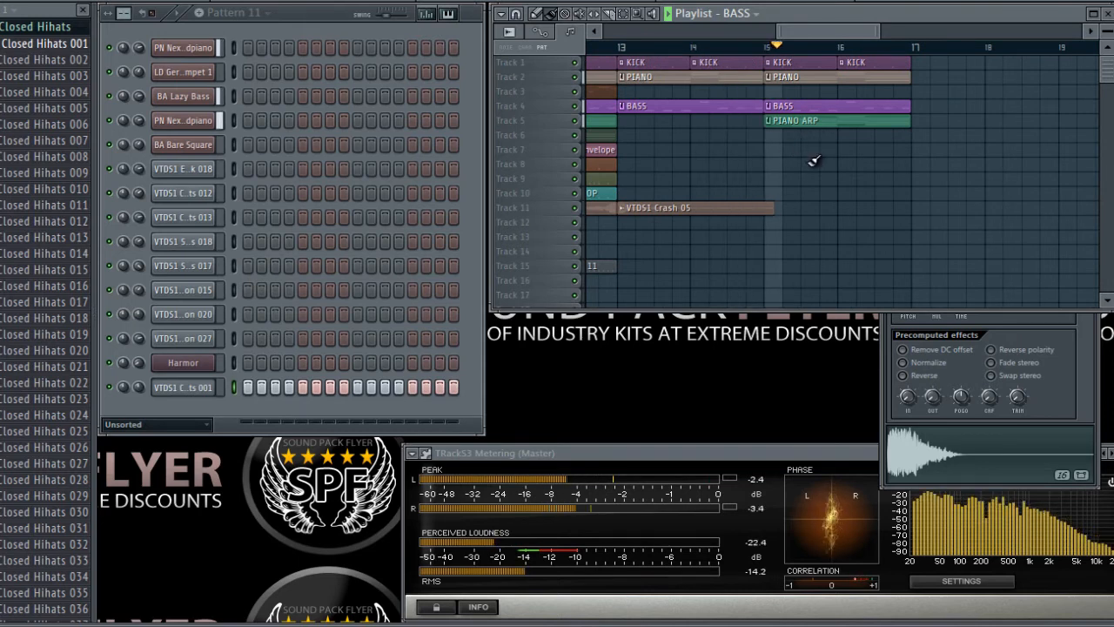
Duplicate the KICK, PIANO, BASS and PIANO ARP clips in bars 13 to 16 to bars 17 to 20.
scroll(857, 170, down, 4)
scroll(870, 173, up, 3)
drag(914, 153, 687, 58)
key(ctrl+b)
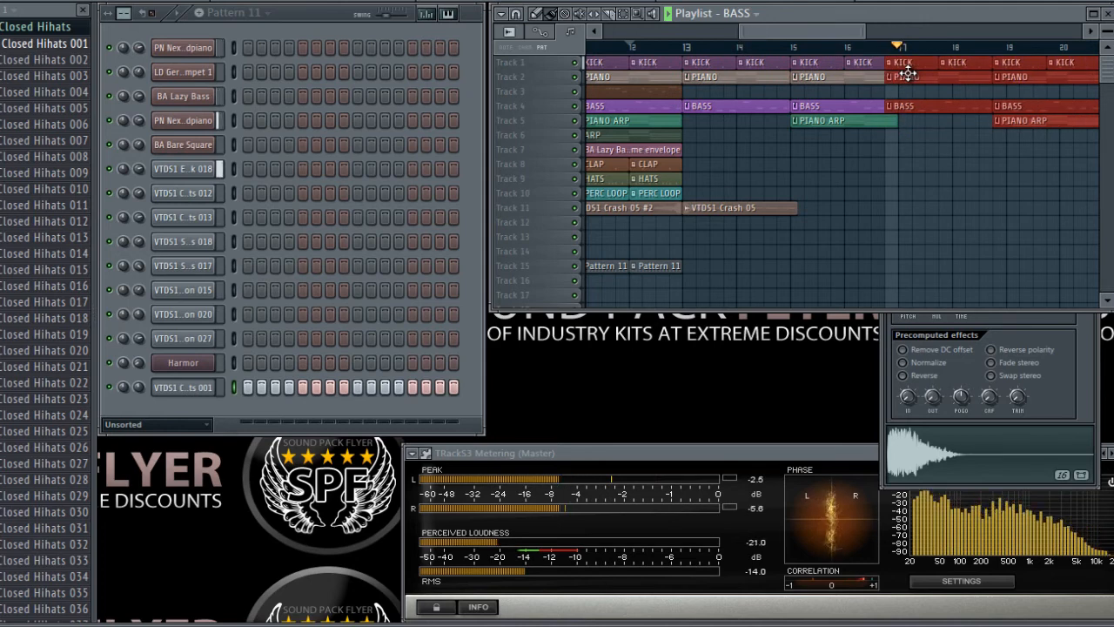
Shorten the bar 16 KICK clip on Track 1 so it ends one beat before bar 17.
scroll(925, 63, up, 2)
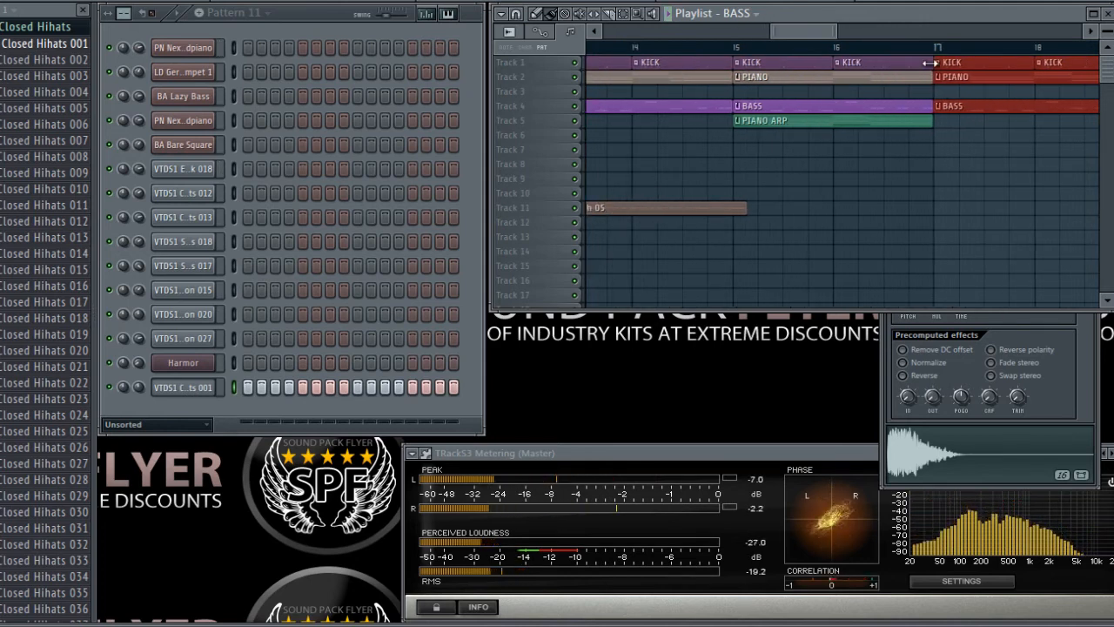
click(930, 62)
scroll(918, 203, down, 3)
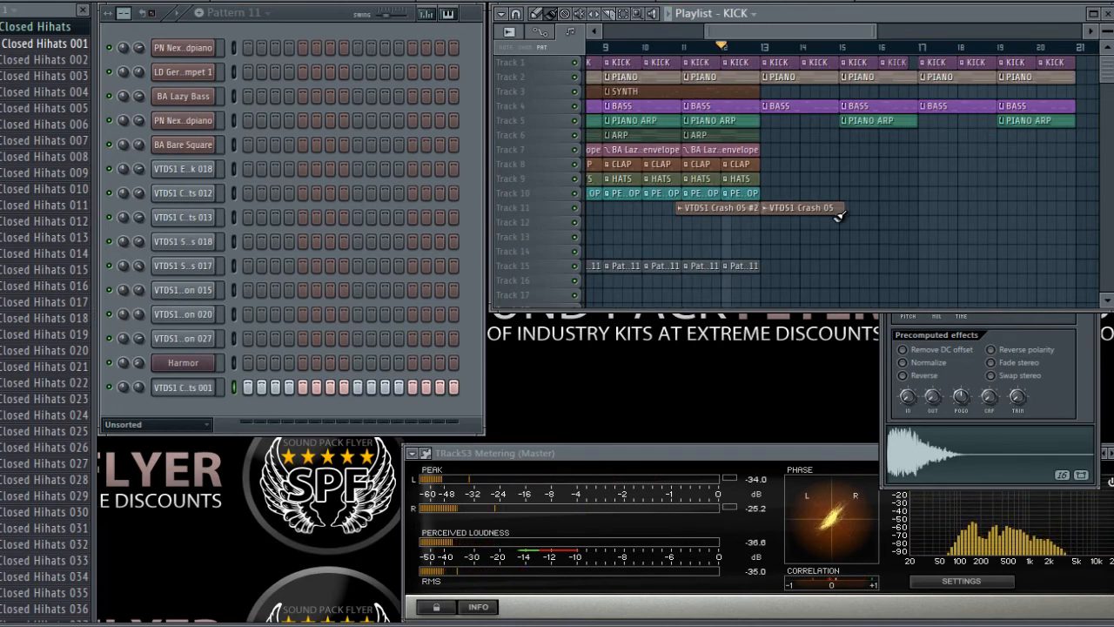
Copy the CLAP and PERC LOOP clips from bars 11 and 12 to bars 17 and 18.
scroll(834, 223, down, 3)
scroll(702, 230, down, 1)
scroll(739, 219, up, 4)
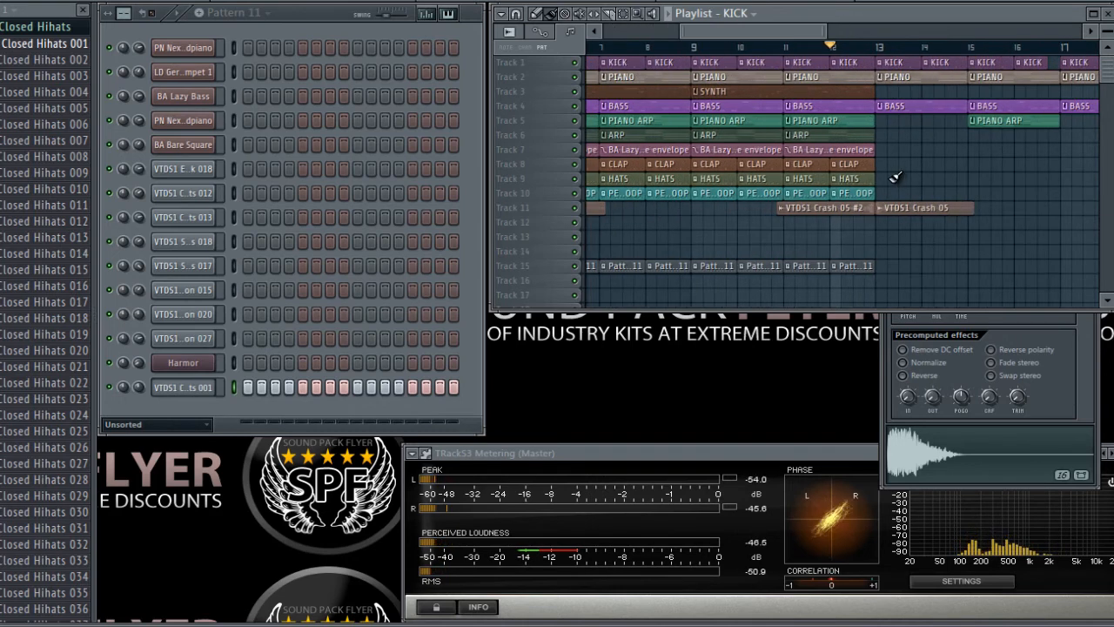
drag(879, 168, 783, 157)
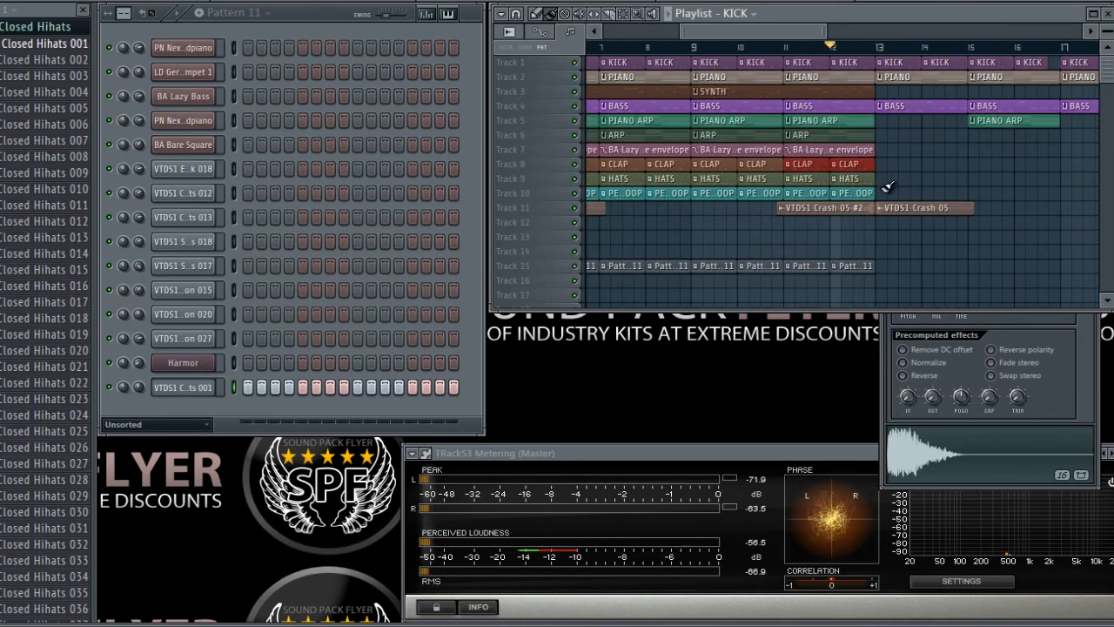
drag(882, 186, 787, 209)
scroll(729, 170, right, 4)
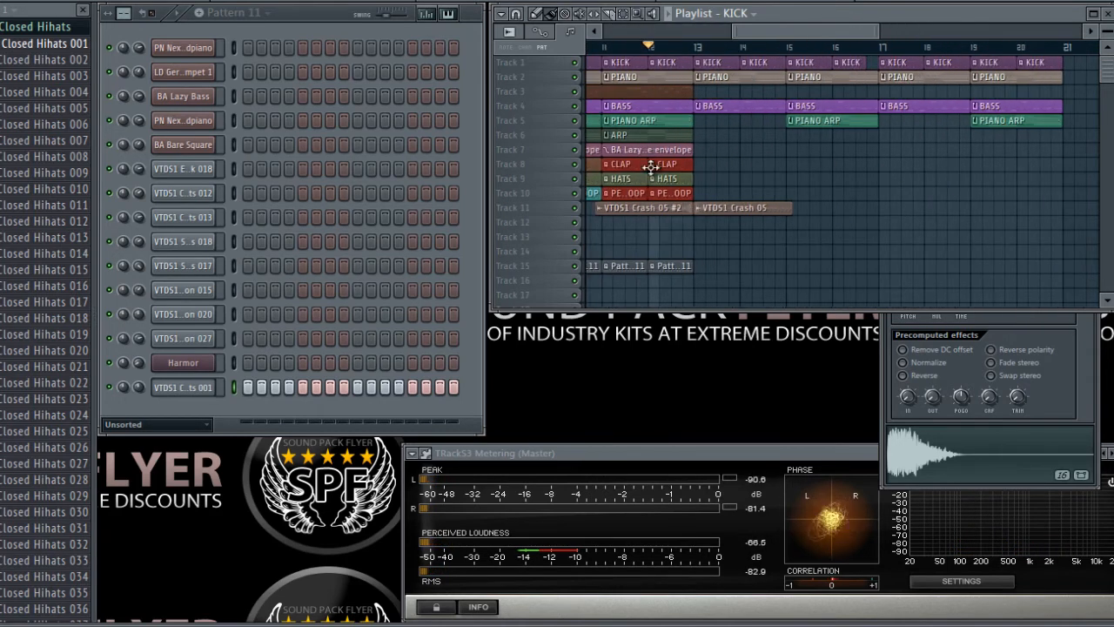
drag(630, 164, 907, 165)
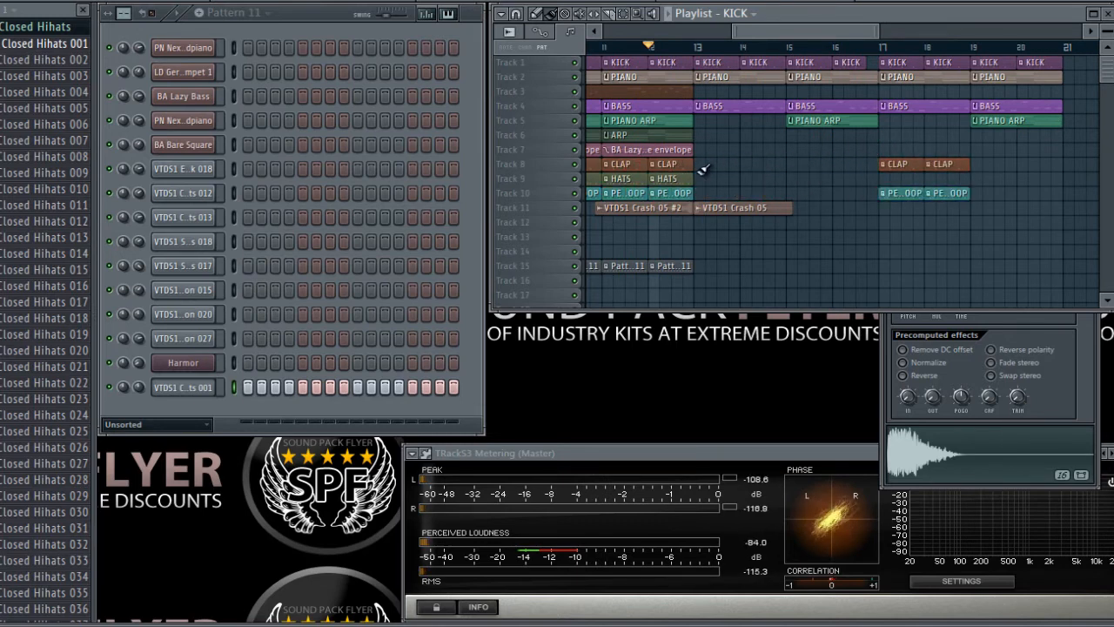
Try another copy of the CLAP and PERC LOOP clips after bar 13, and play the song from bar 13.
drag(707, 161, 601, 170)
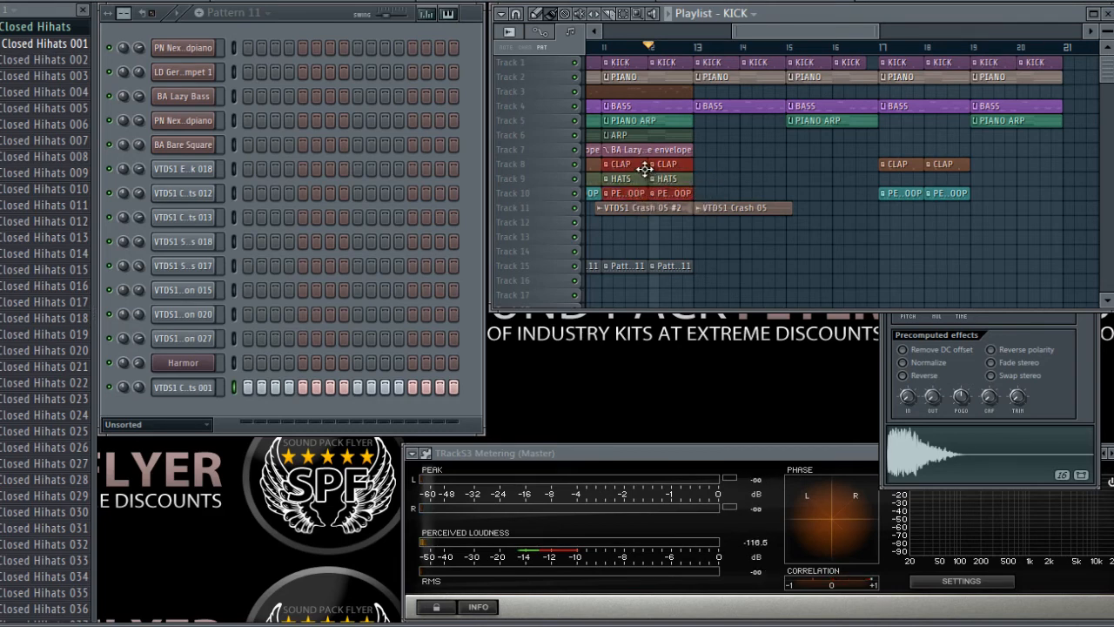
drag(644, 166, 746, 165)
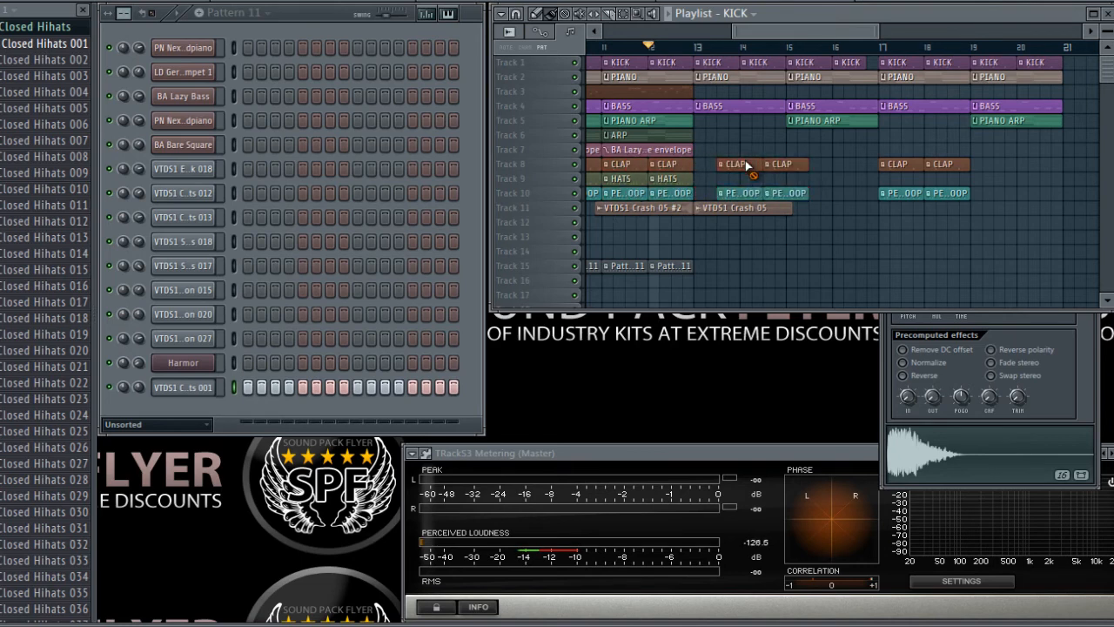
click(701, 46)
key(space)
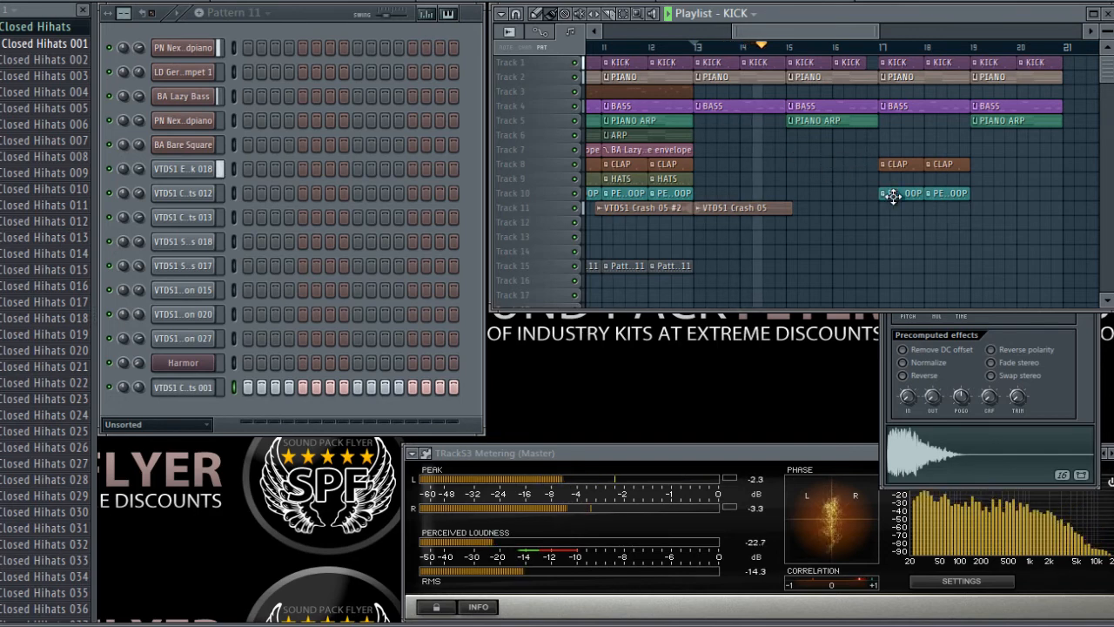
Shorten the bar 15 BASS clip on Track 4 so it ends one beat before bar 17.
scroll(892, 196, down, 2)
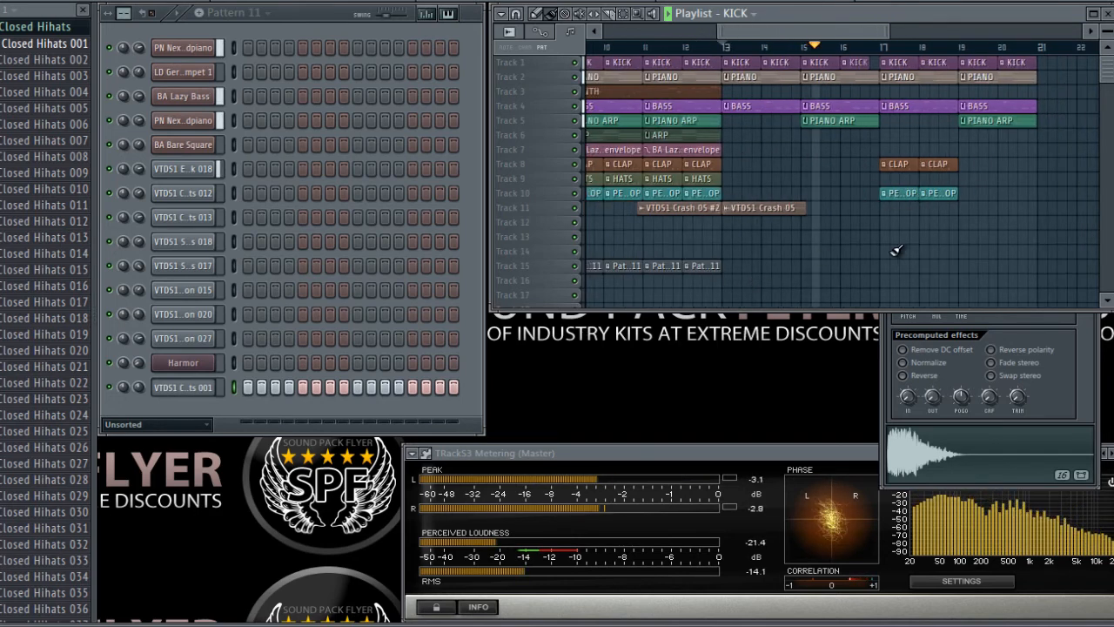
scroll(885, 228, up, 5)
drag(876, 104, 838, 104)
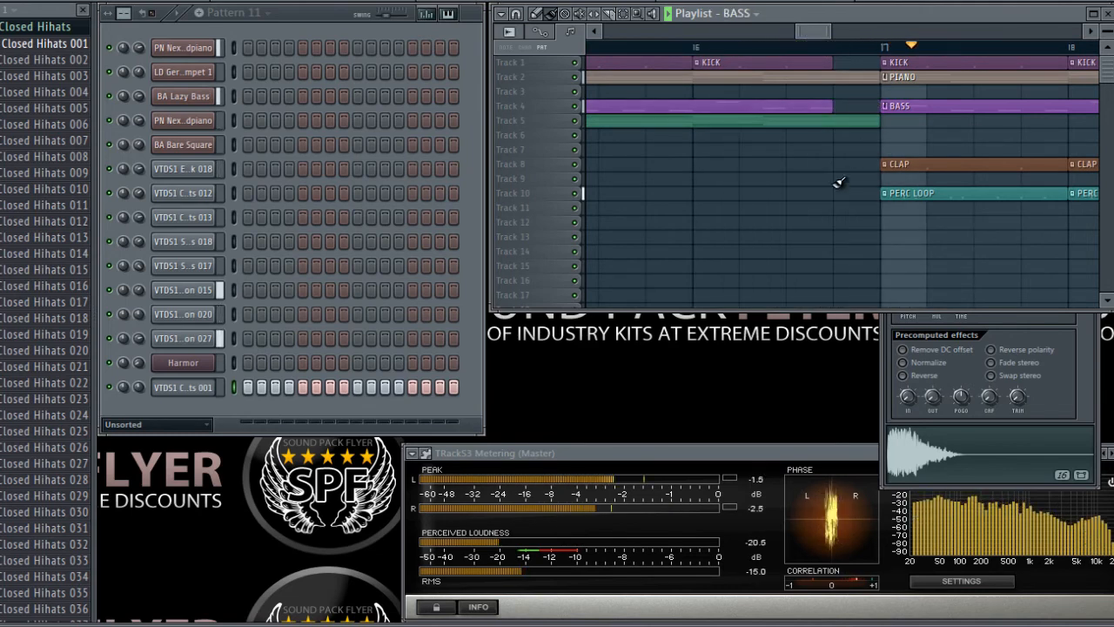
Copy the bar 19 PIANO ARP clip on Track 5 to bar 17.
scroll(790, 232, down, 3)
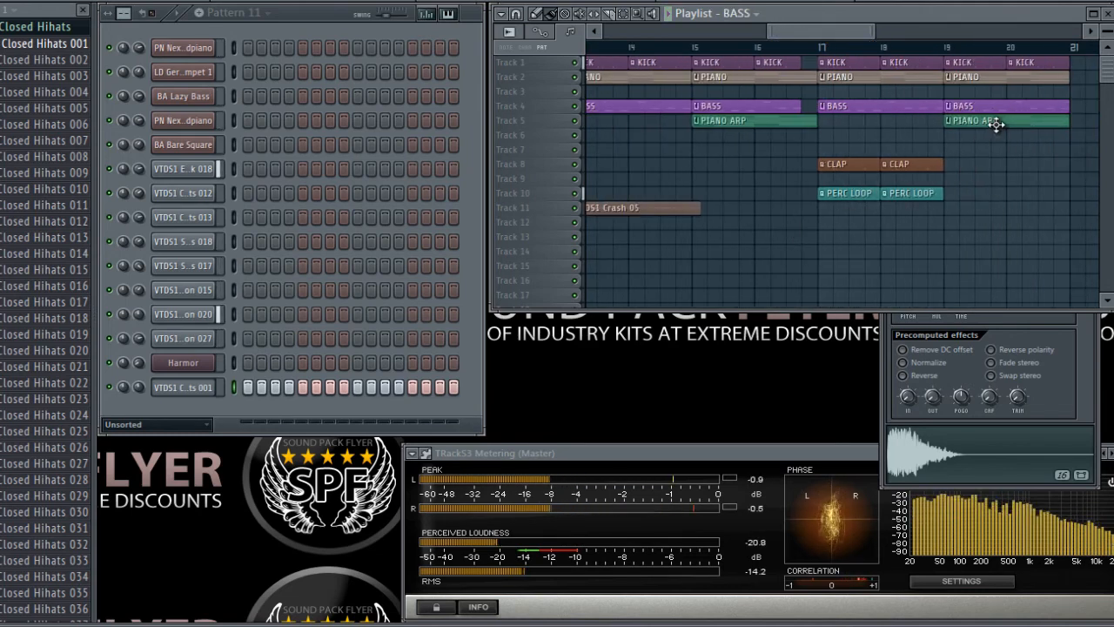
drag(997, 125, 874, 127)
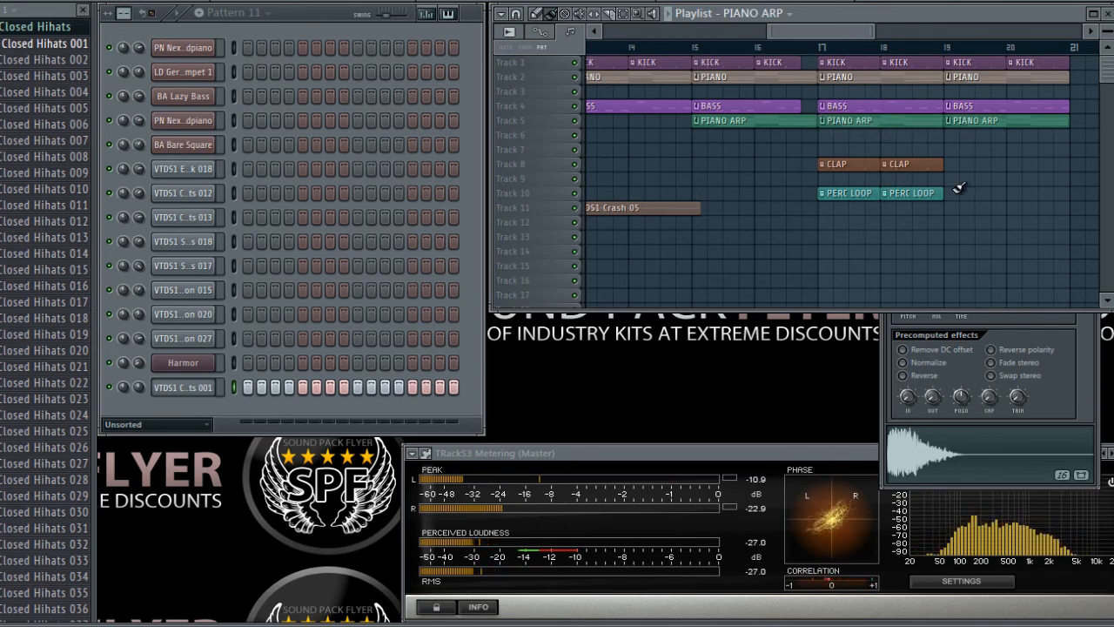
scroll(987, 168, down, 4)
scroll(906, 148, up, 4)
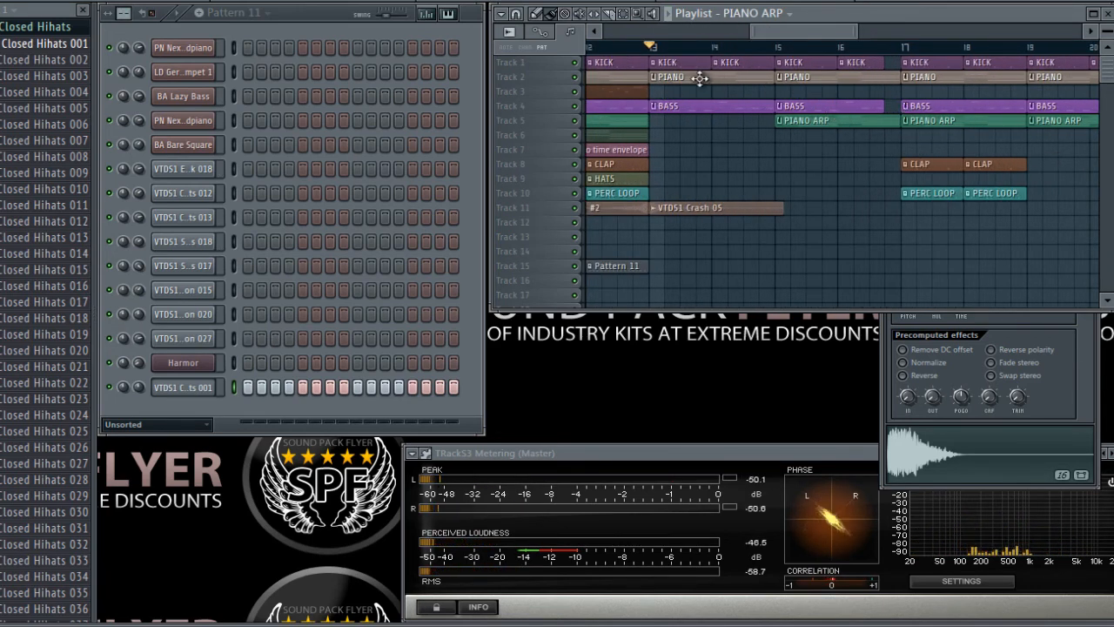
ctrl+right_click(842, 165)
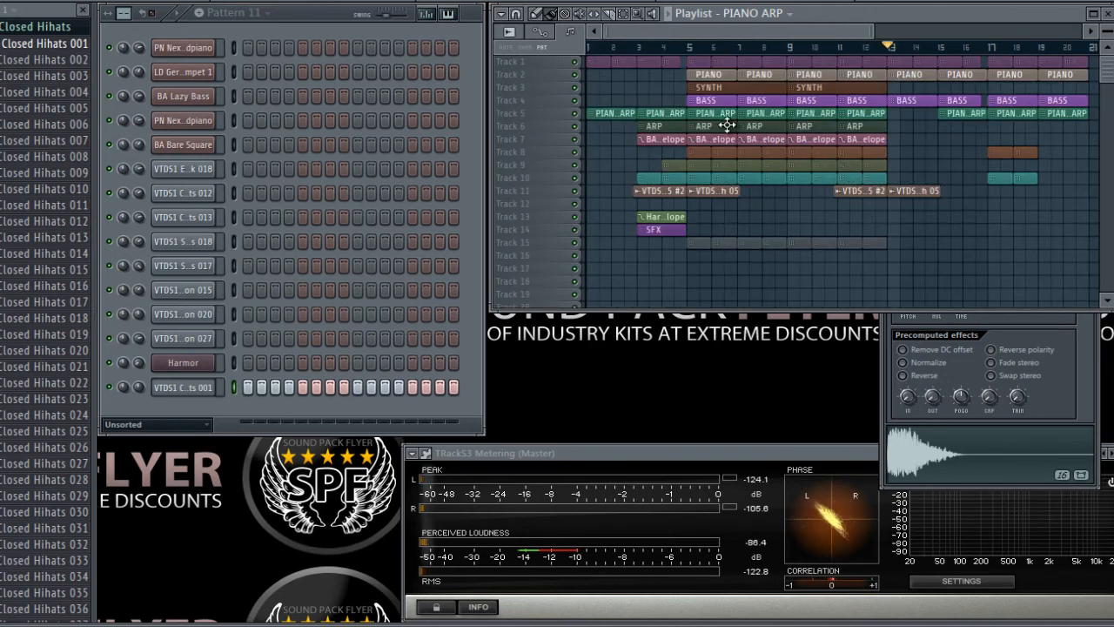
Open the VTDS1 Closed Hihats 001 channel's echo and arpeggiator settings and audition playback.
click(1055, 343)
drag(1018, 61, 728, 65)
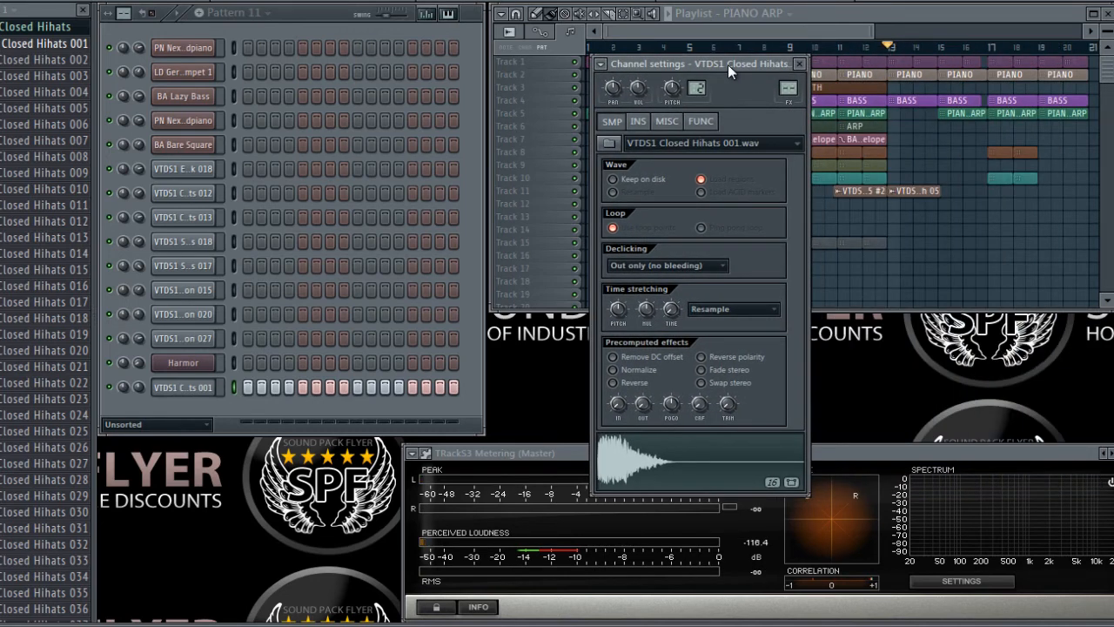
click(709, 123)
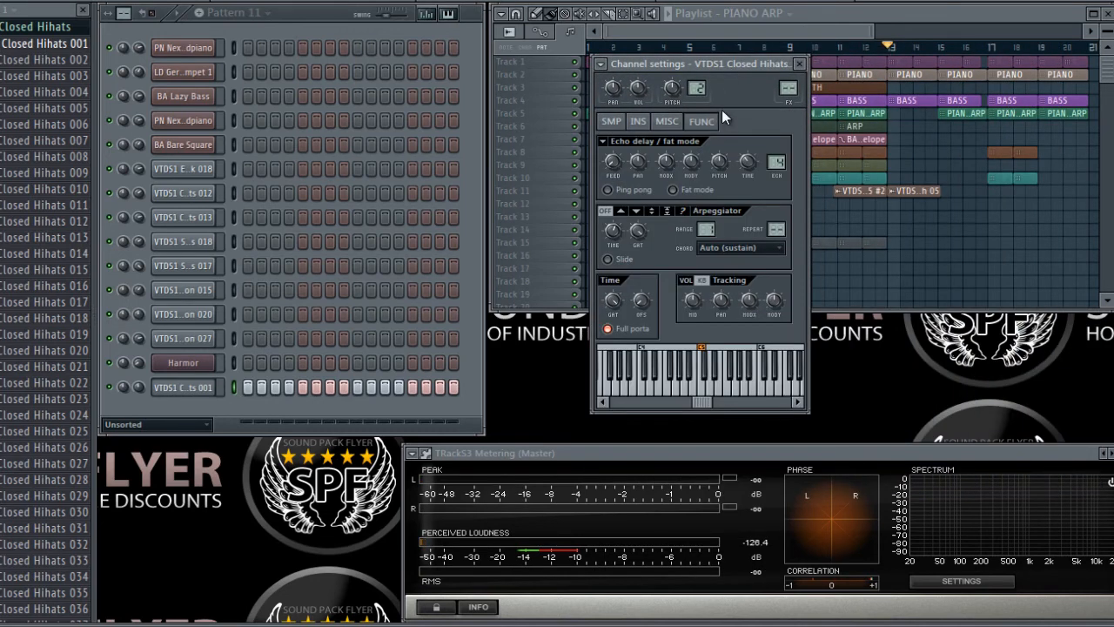
key(space)
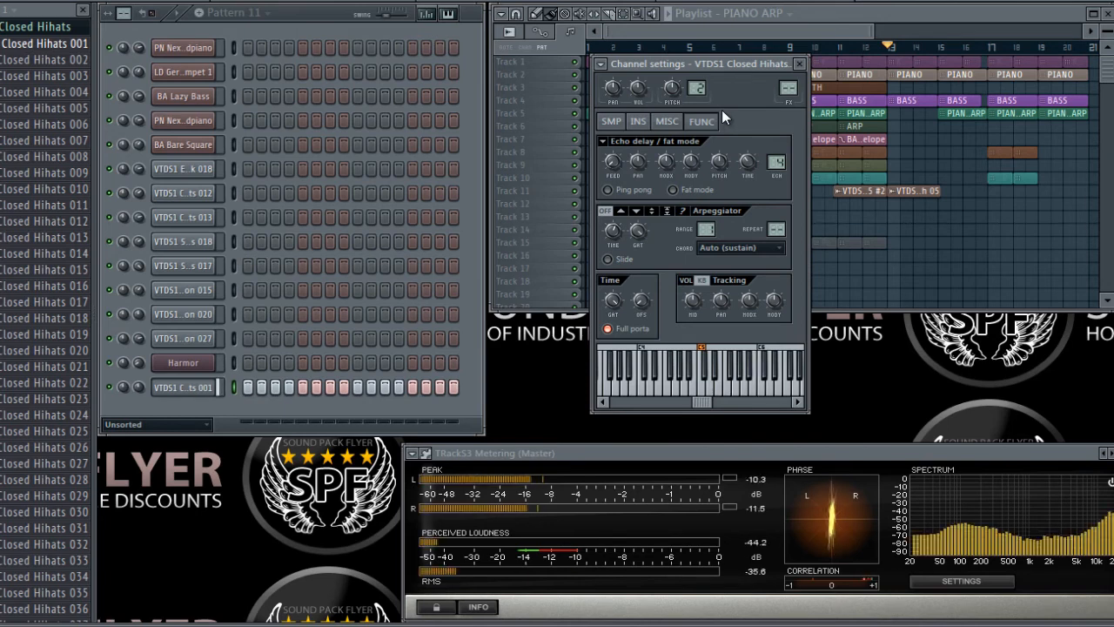
Compare the two PN Nexus Grandpiano channels, audition them, and turn on the upward arpeggiator for the first one.
click(235, 50)
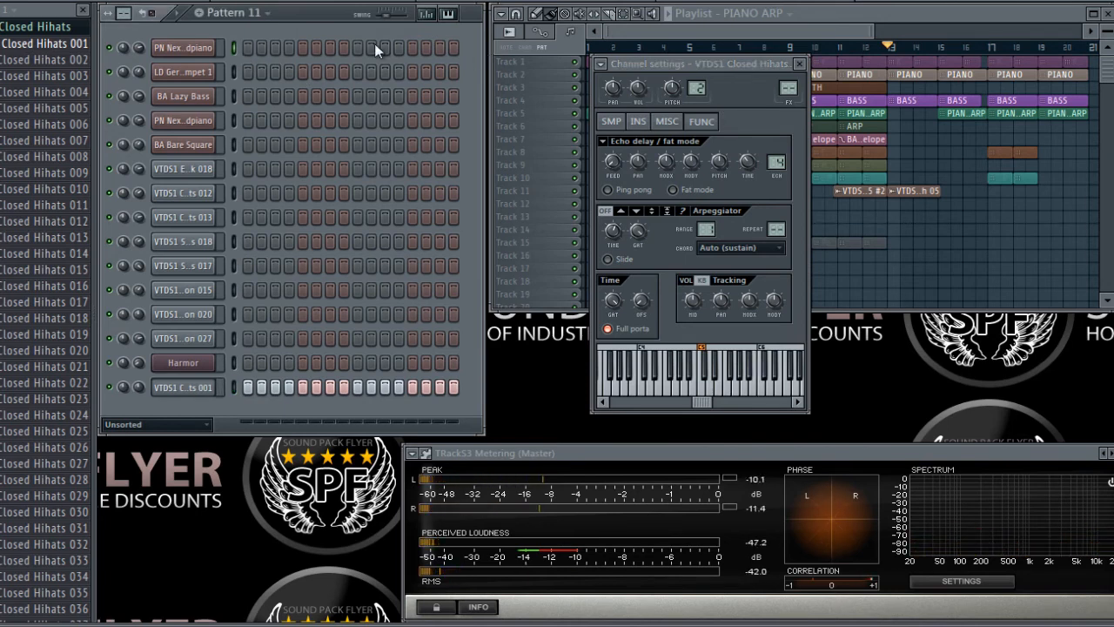
click(181, 52)
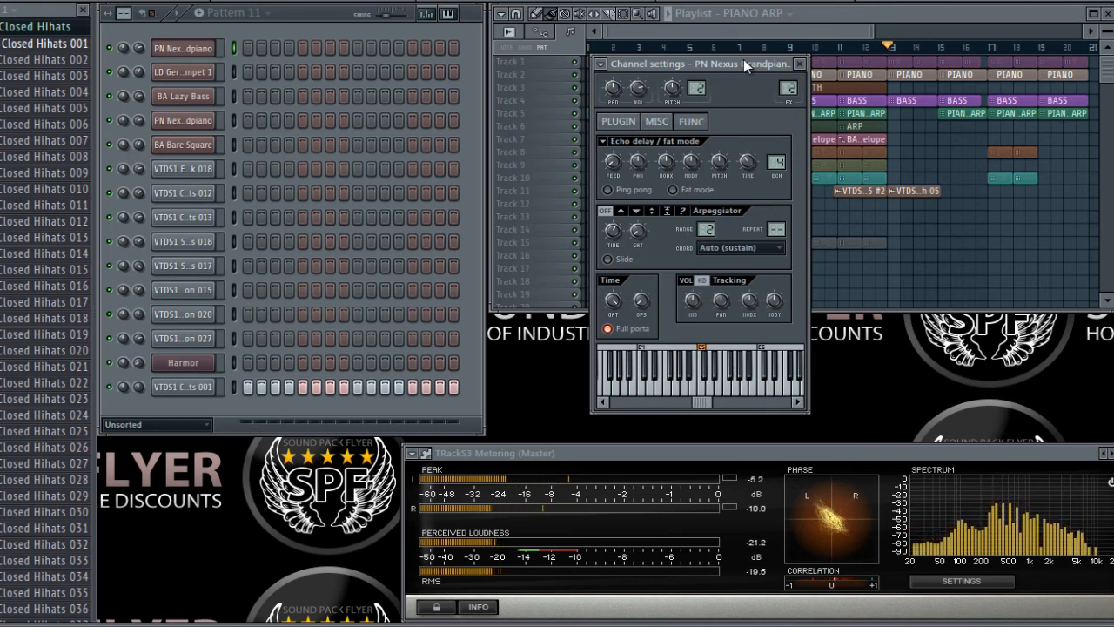
click(236, 120)
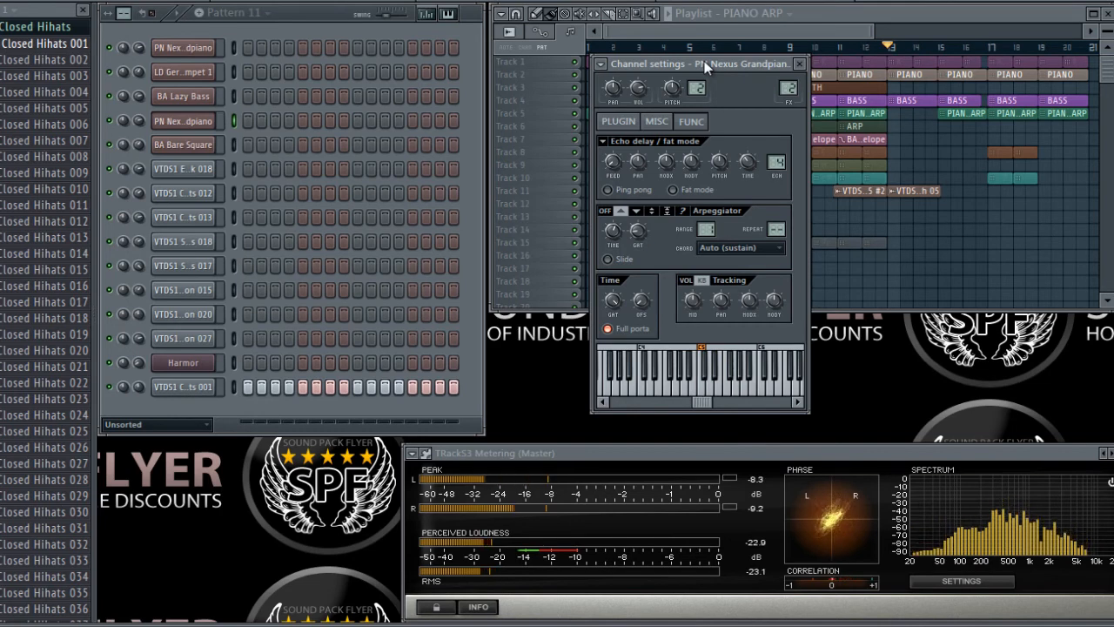
right_click(207, 122)
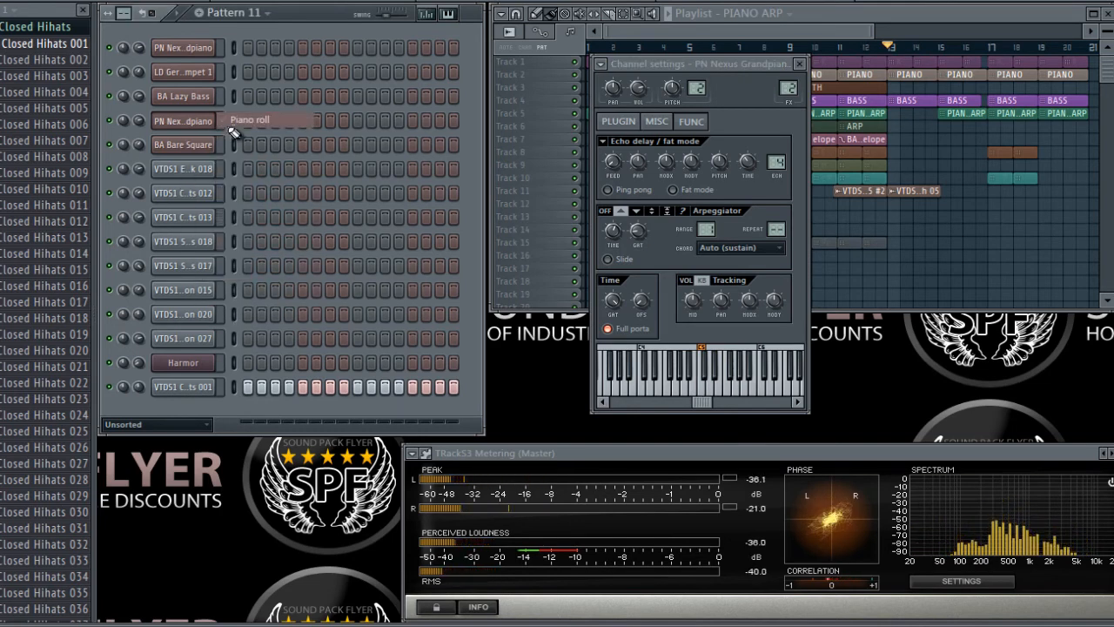
click(235, 120)
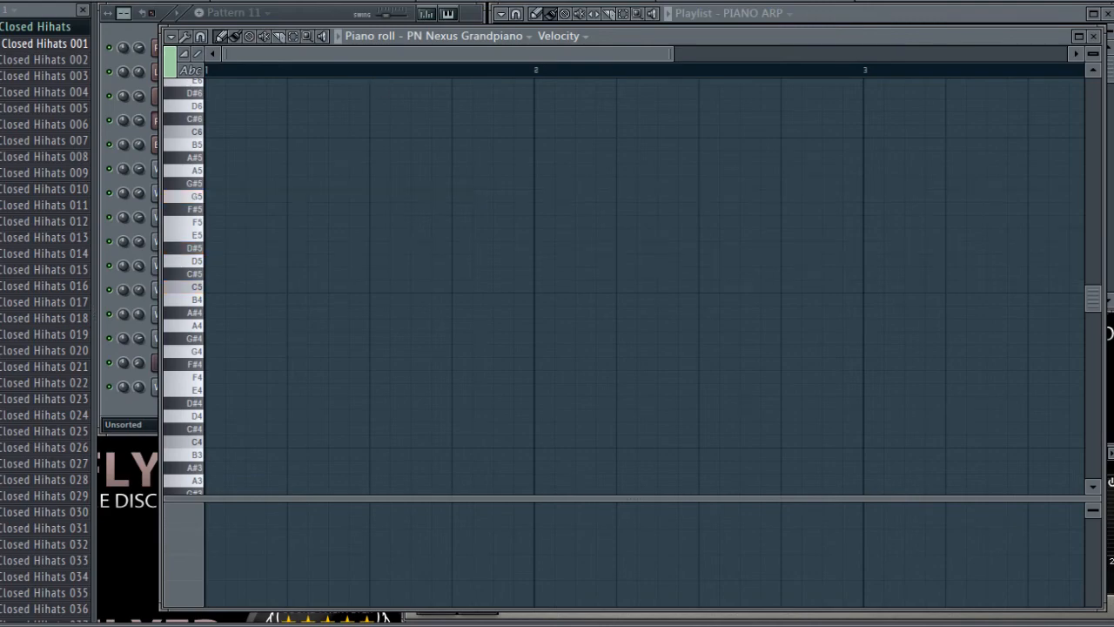
click(1095, 36)
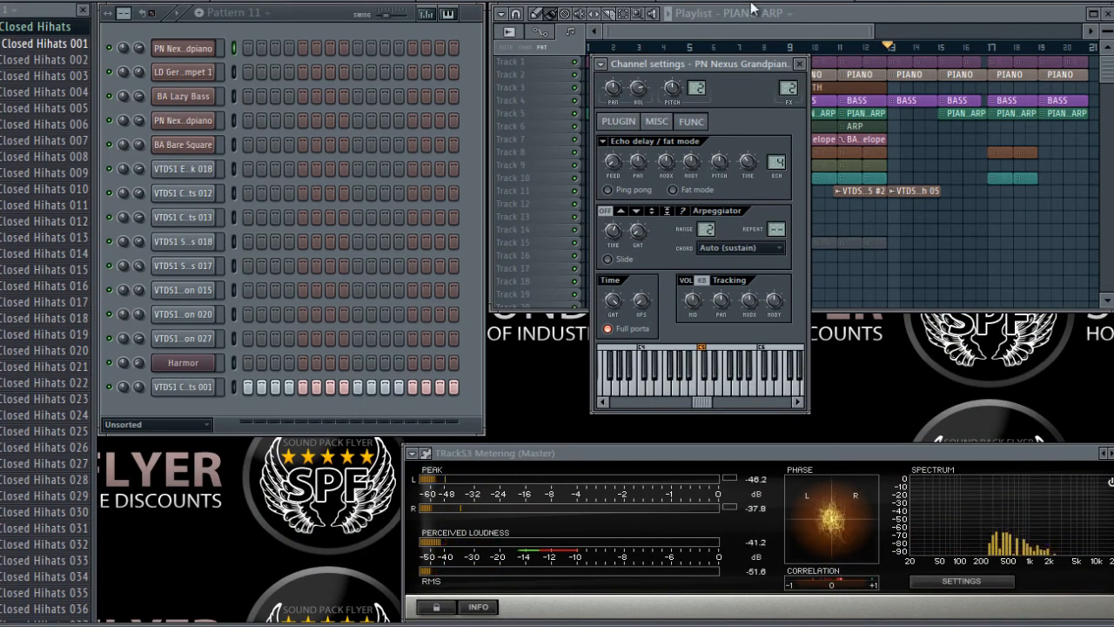
Check the first PN Nexus Grandpiano channel's Nexus arpeggiator page and its preset library.
click(620, 122)
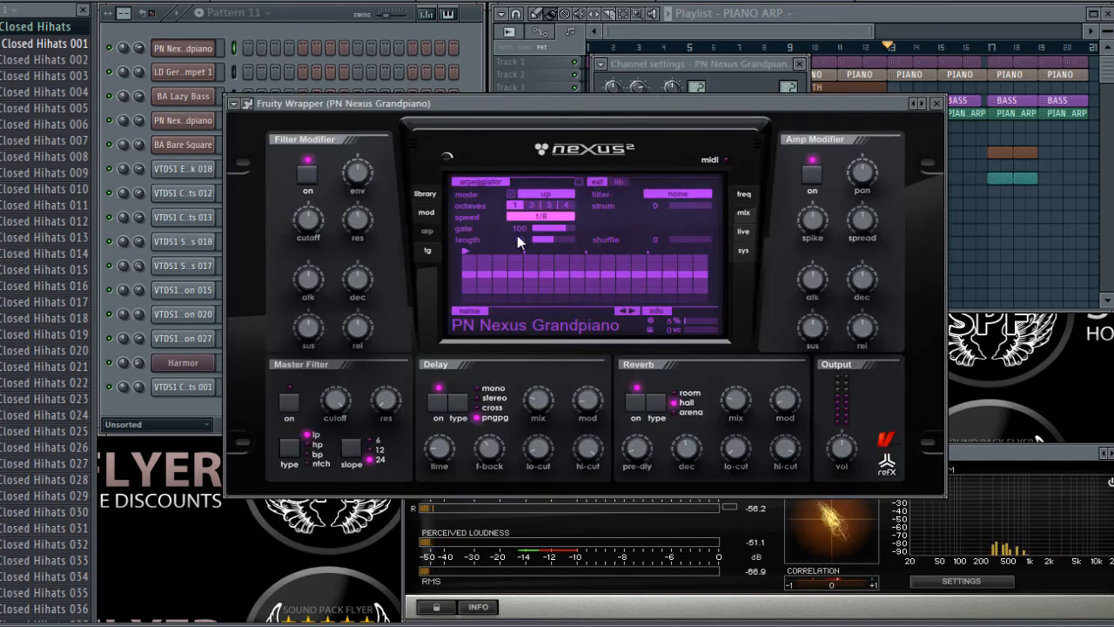
click(437, 198)
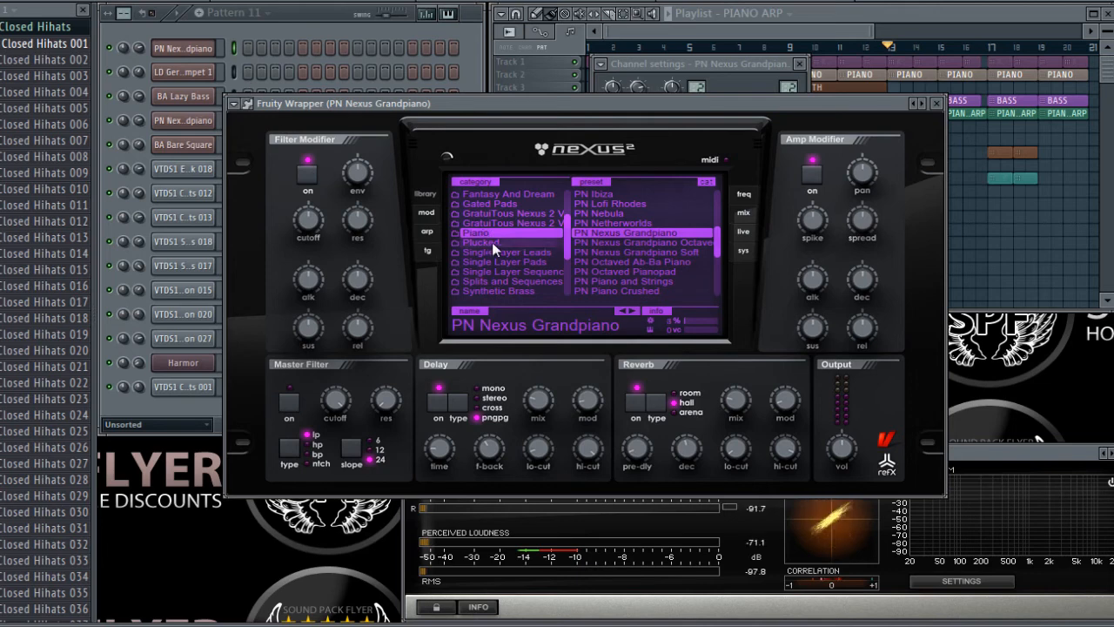
key(Escape)
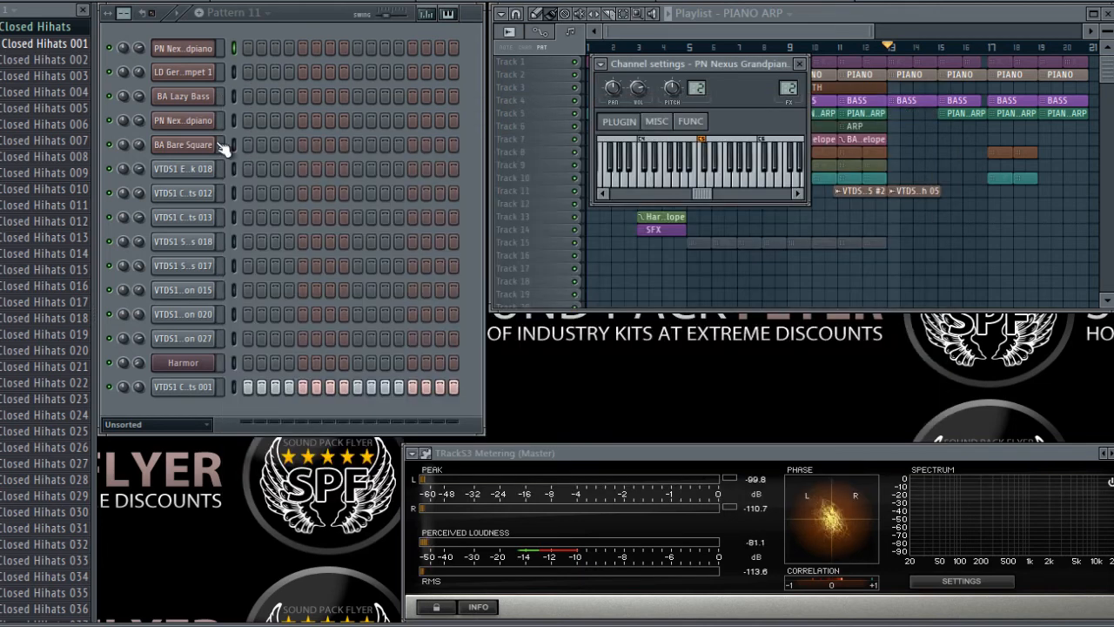
Clone the BA Bare Square channel and load the Dance Leads preset LD Commerse in the copy.
right_click(207, 148)
click(242, 329)
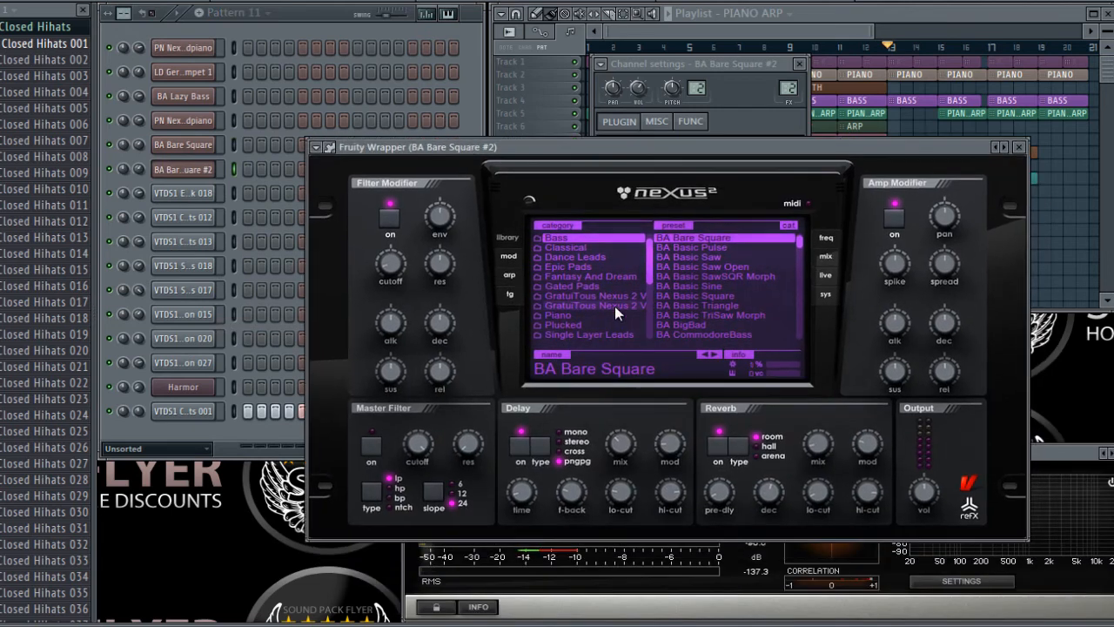
click(592, 247)
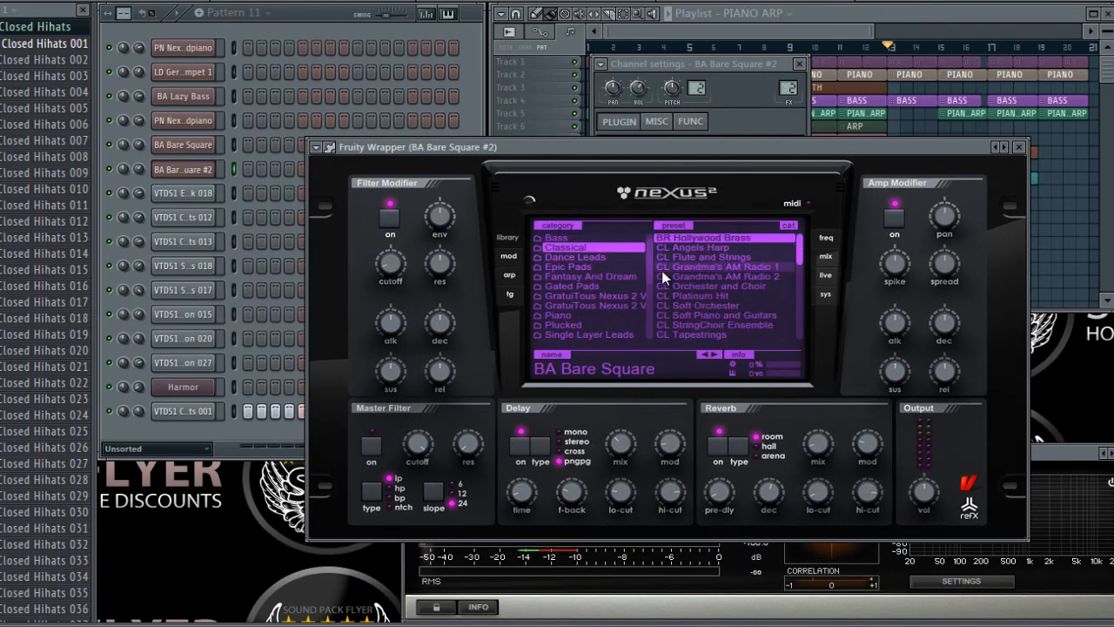
click(607, 277)
click(606, 257)
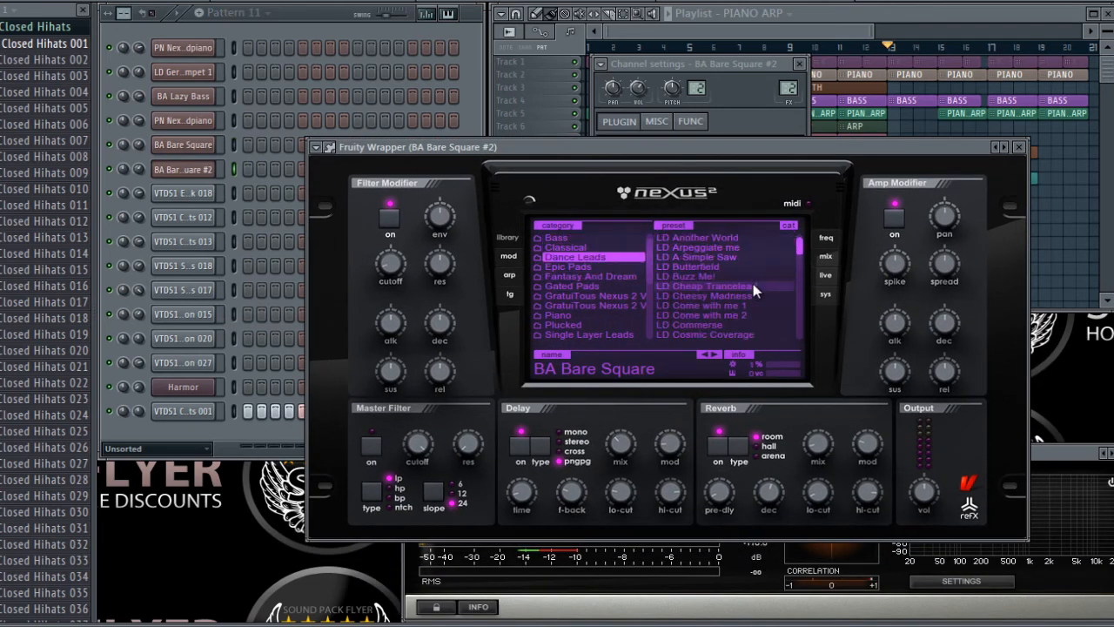
click(727, 267)
Open the echo and arpeggiator settings of the BA Bare Square #2 channel and audition its lead sound.
click(692, 68)
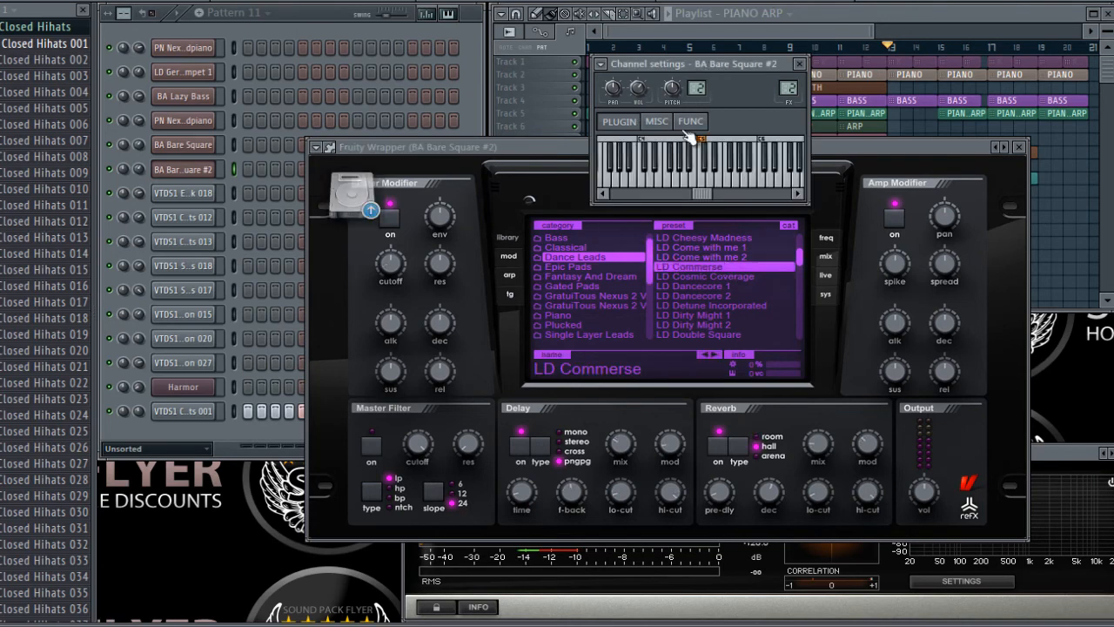
click(692, 122)
key(q)
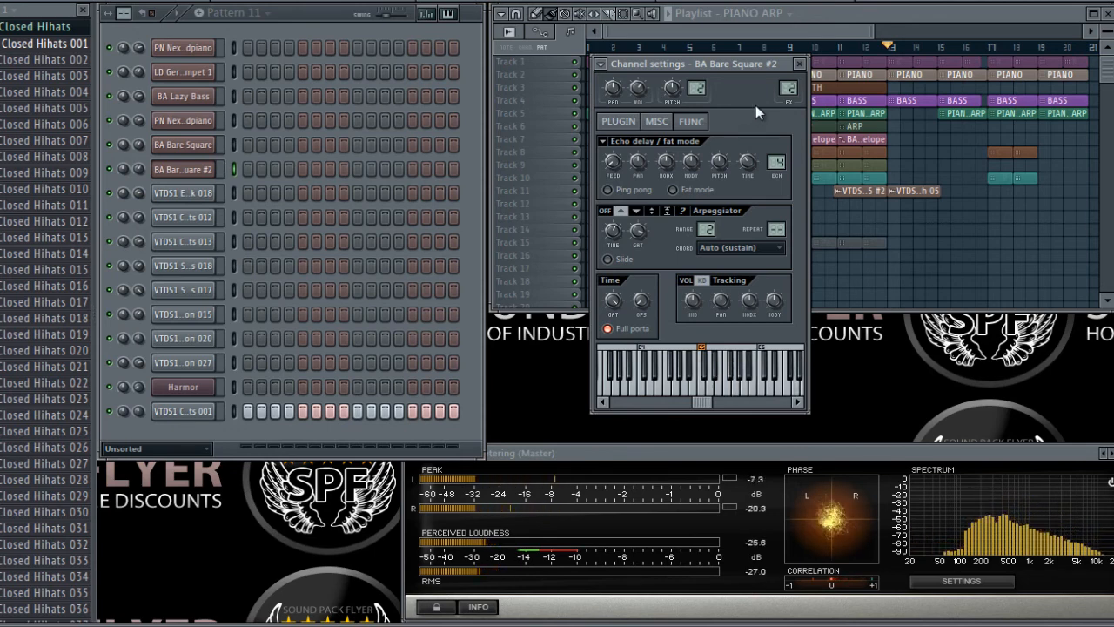
key(F5)
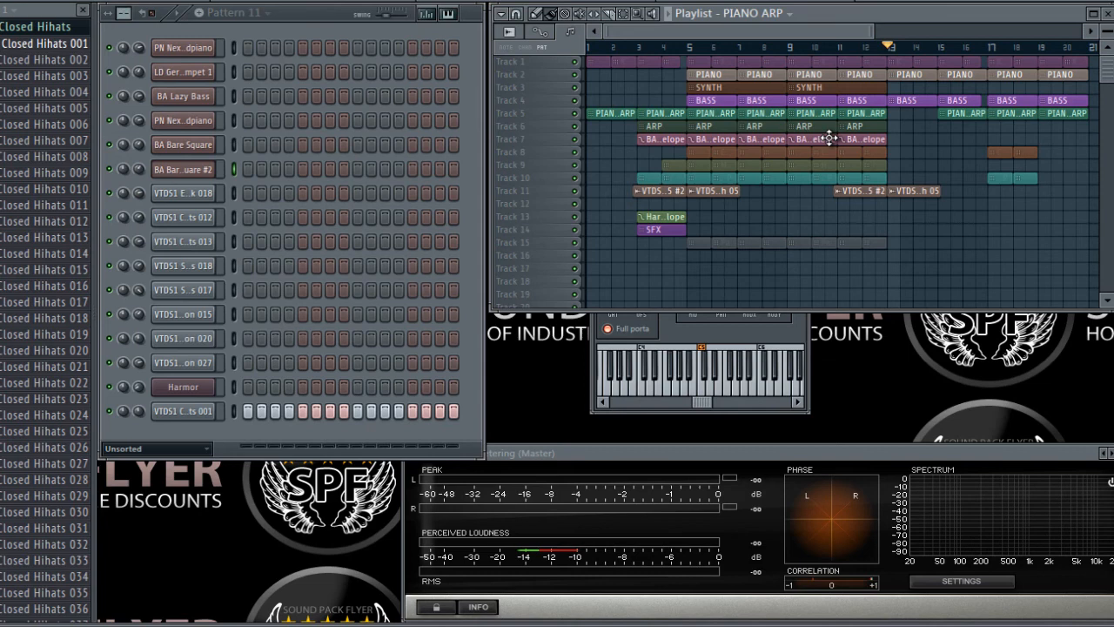
click(124, 142)
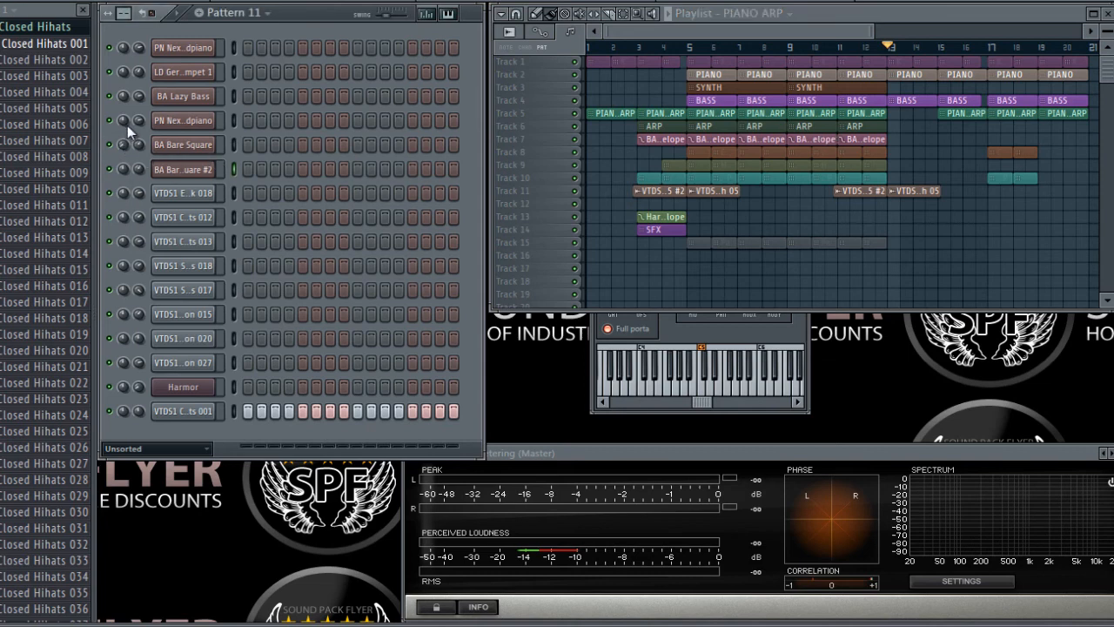
right_click(125, 141)
click(135, 150)
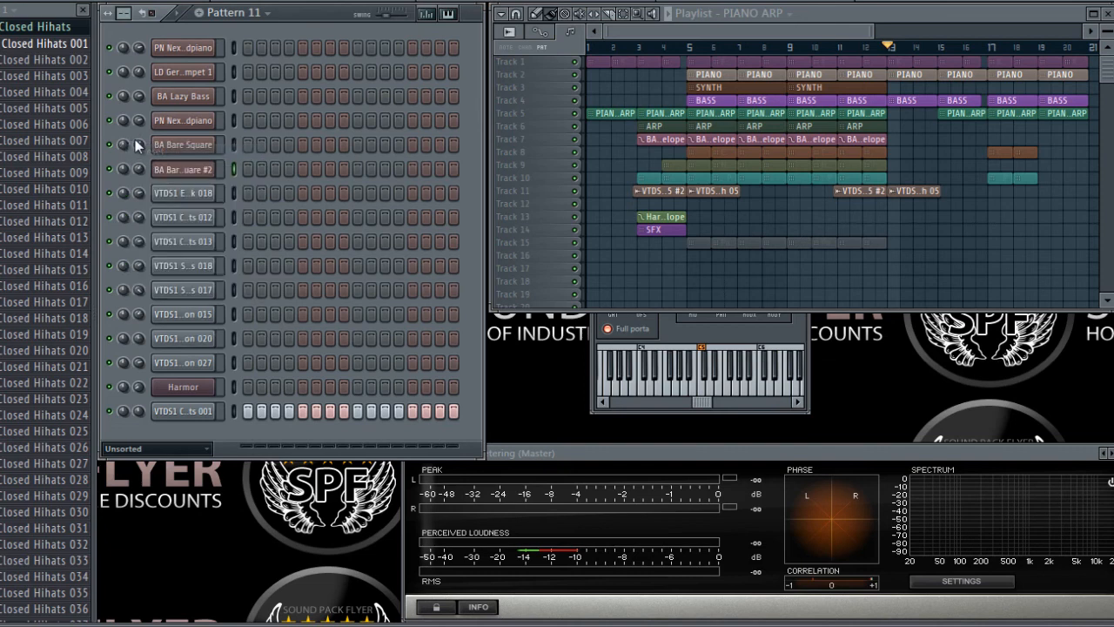